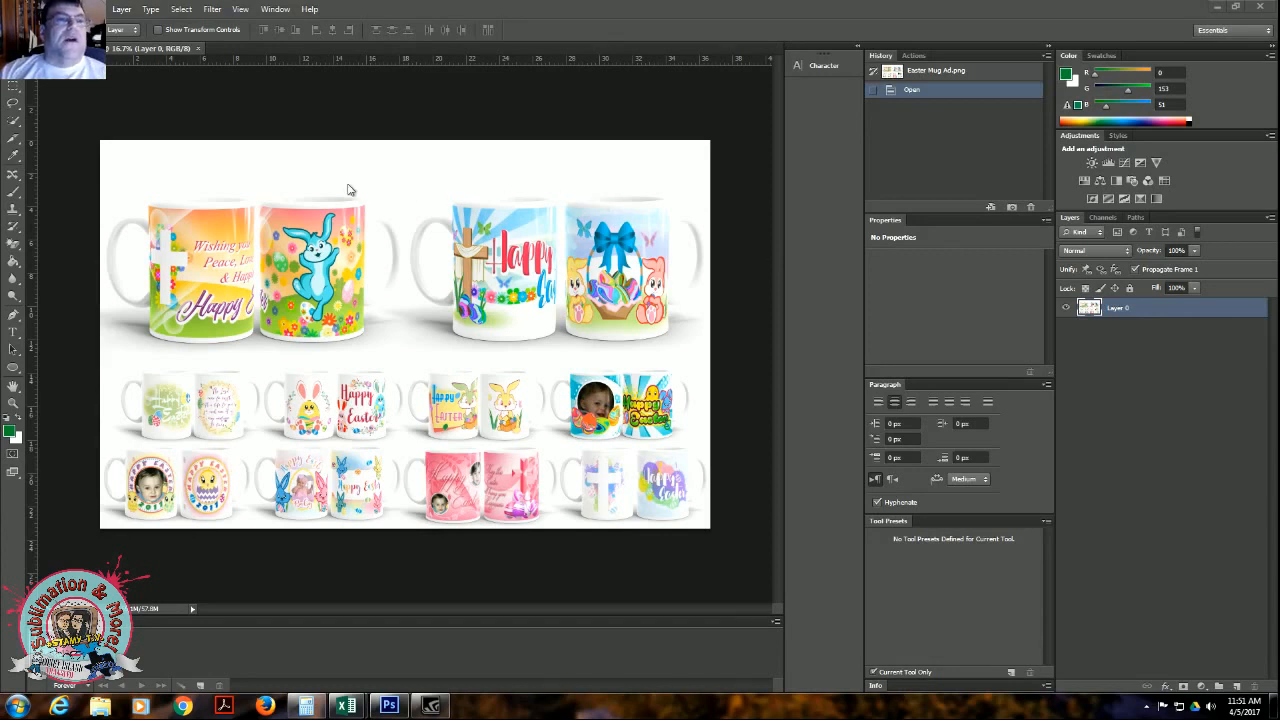
{"action": "key", "text": "alt+f"}
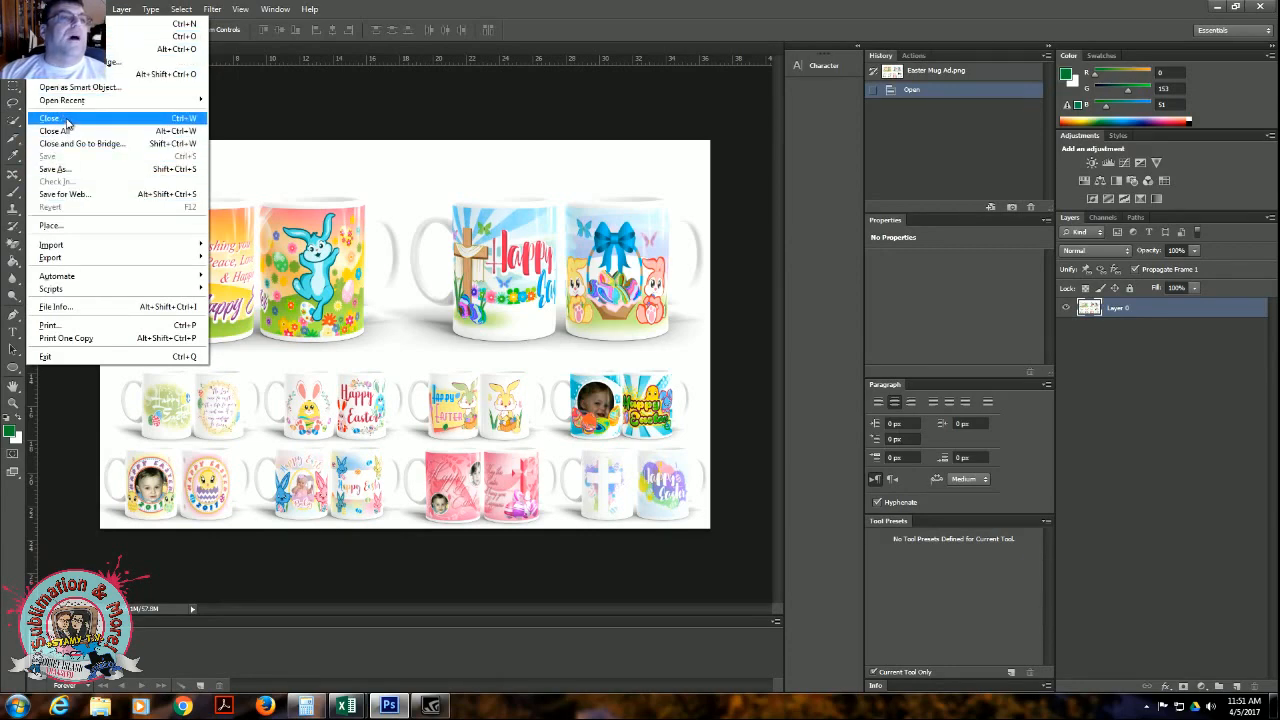
{"action": "left_click", "coordinate": [60, 36]}
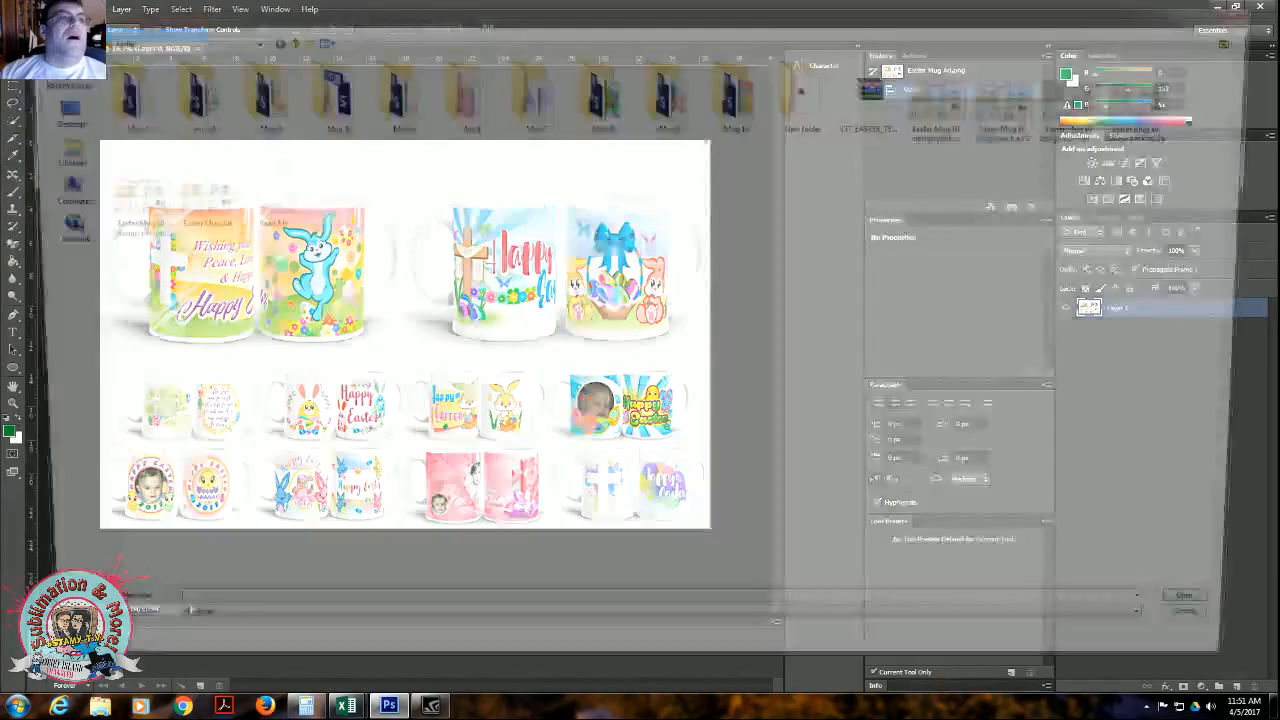
{"action": "double_click", "coordinate": [815, 104]}
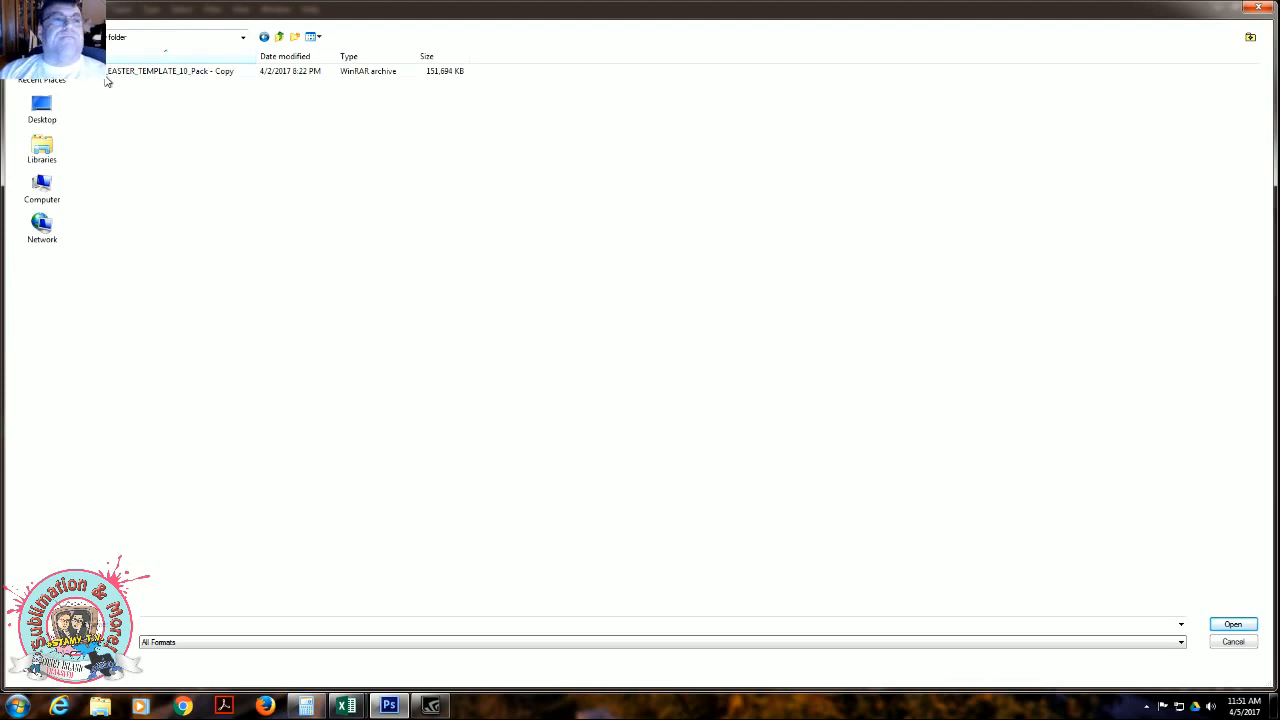
{"action": "left_click", "coordinate": [1258, 7]}
Switch to Windows Explorer and browse from the Documents library through WEBSITE and easter to New folder
{"action": "left_click", "coordinate": [100, 707]}
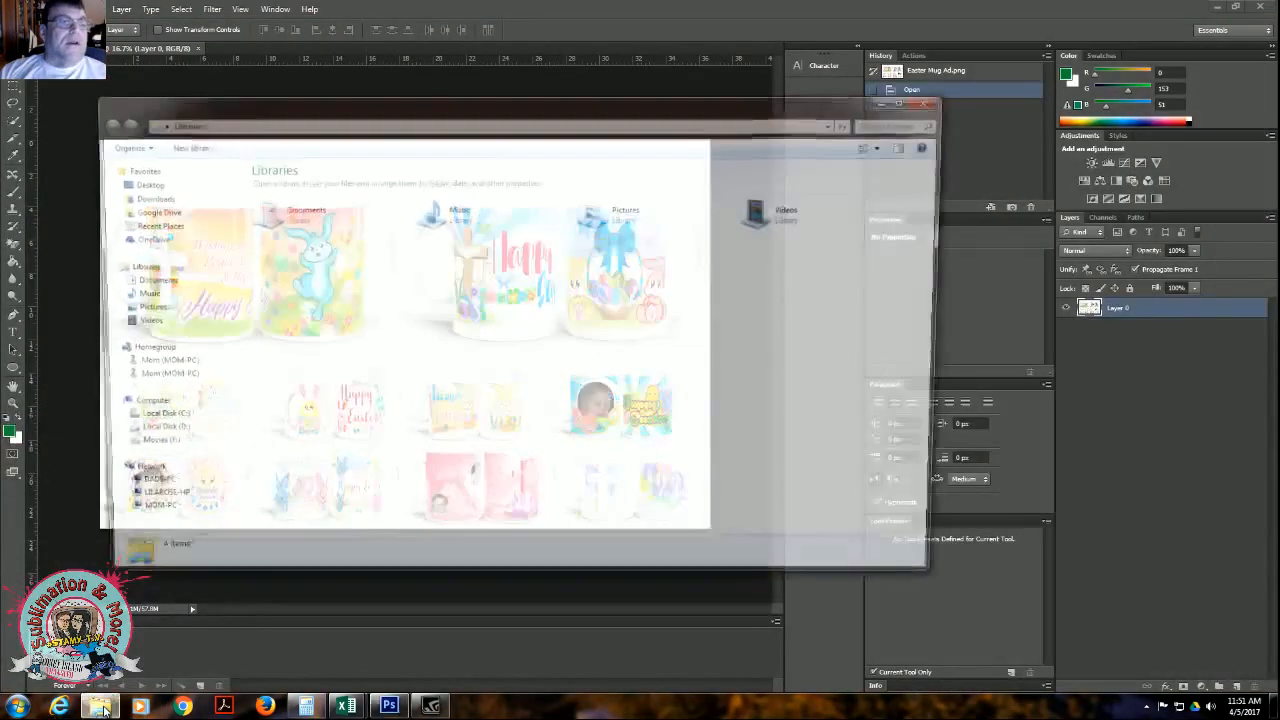
{"action": "double_click", "coordinate": [285, 222]}
{"action": "scroll", "coordinate": [722, 346], "scroll_direction": "down", "scroll_amount": 10}
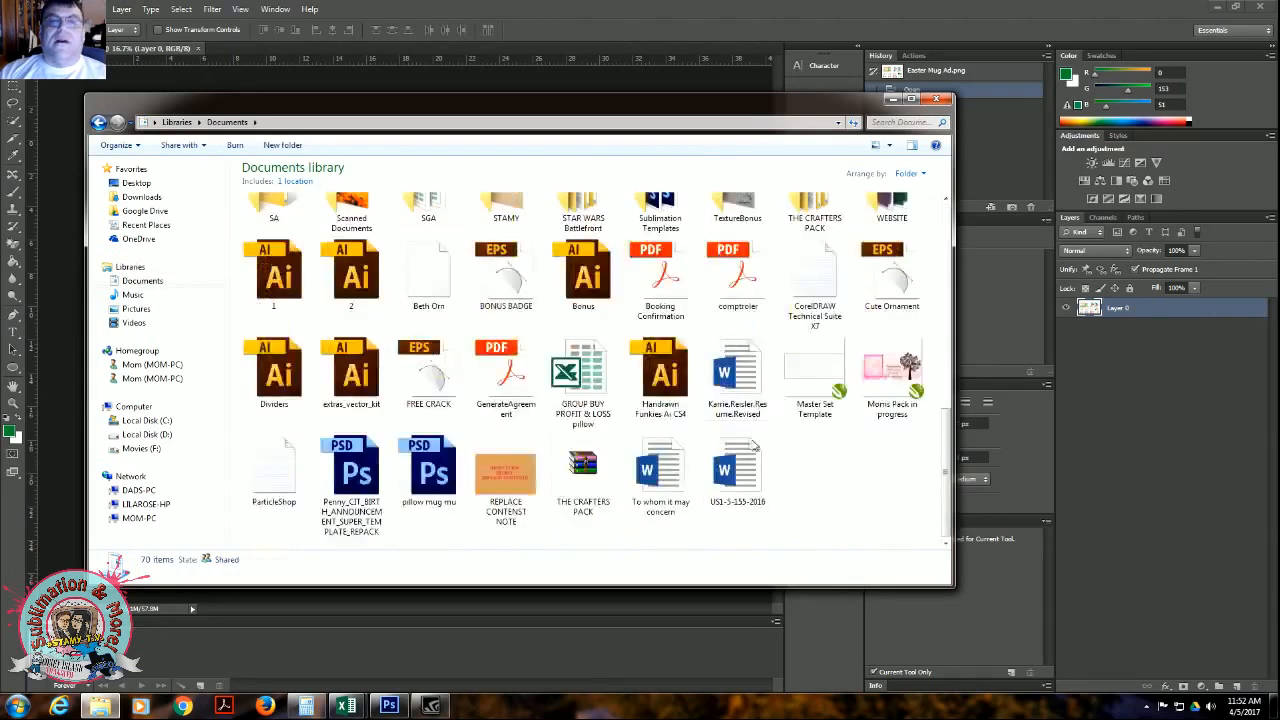
{"action": "scroll", "coordinate": [755, 447], "scroll_direction": "up", "scroll_amount": 2}
{"action": "left_click", "coordinate": [900, 345]}
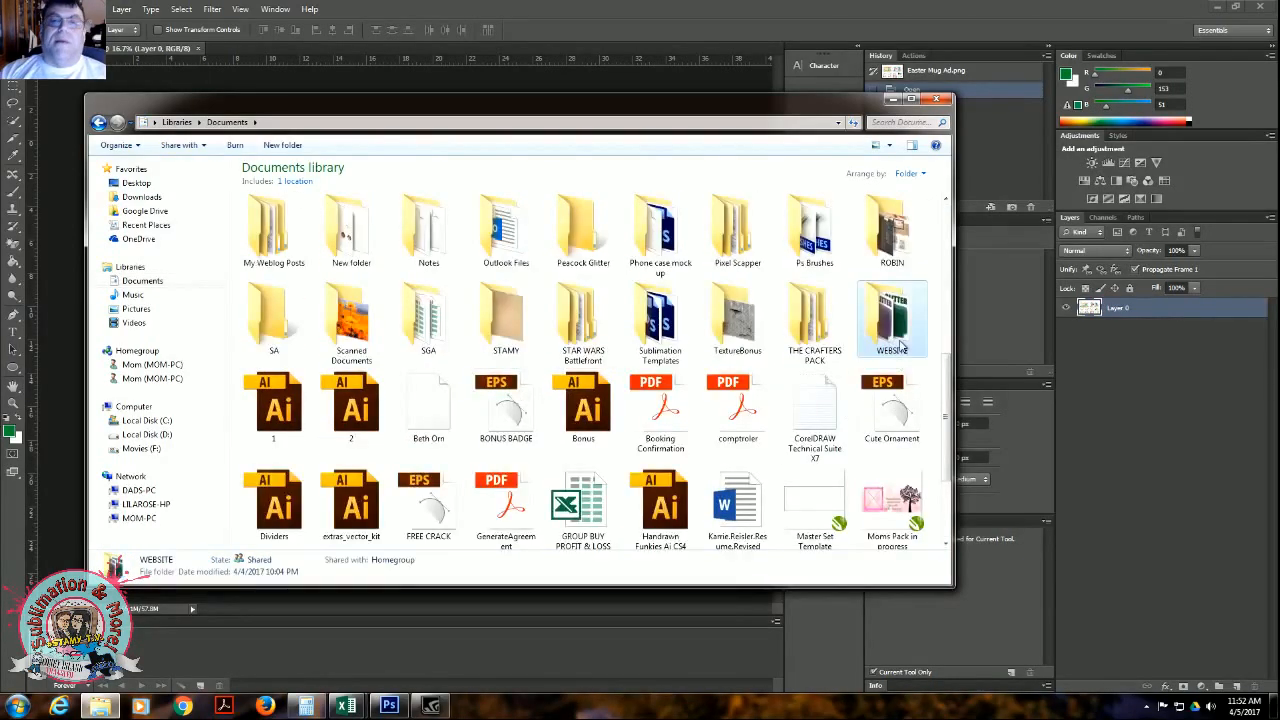
{"action": "double_click", "coordinate": [900, 345]}
{"action": "double_click", "coordinate": [340, 335]}
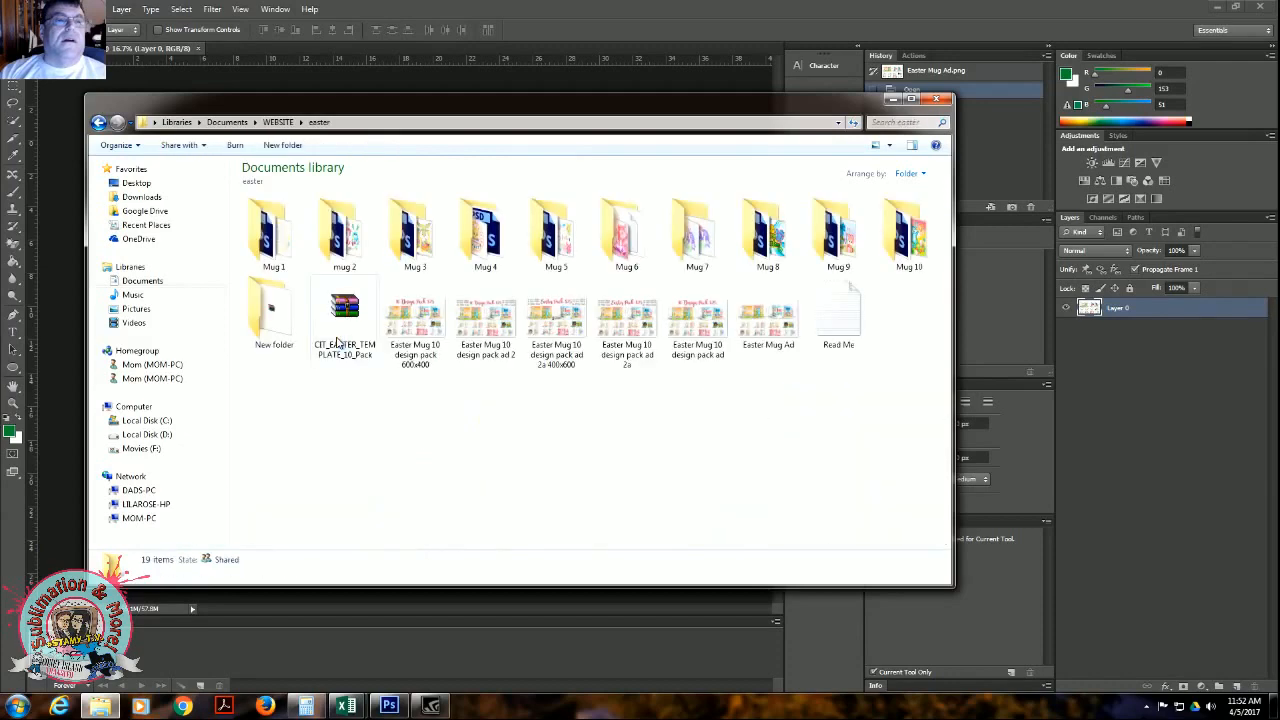
{"action": "double_click", "coordinate": [290, 334]}
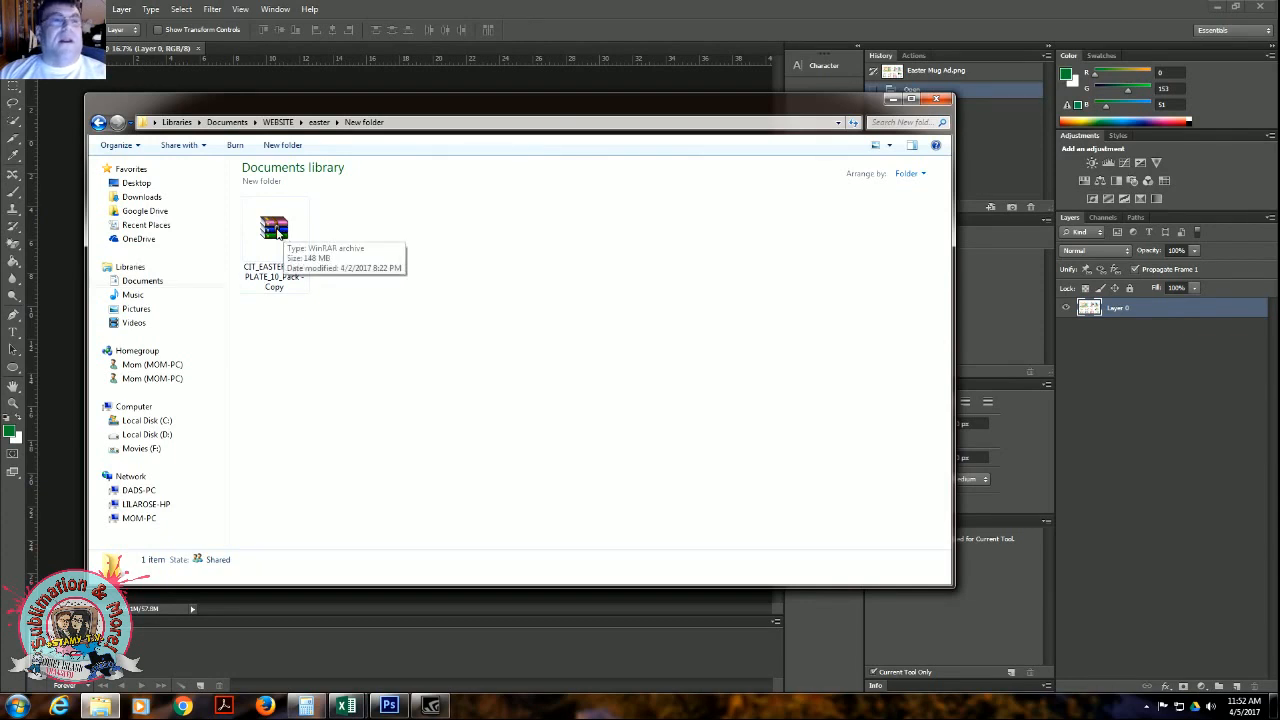
Extract the CIT_EASTER_TEMPLATE_10_Pack - Copy archive to its default destination folder and close the archive window
{"action": "double_click", "coordinate": [276, 230]}
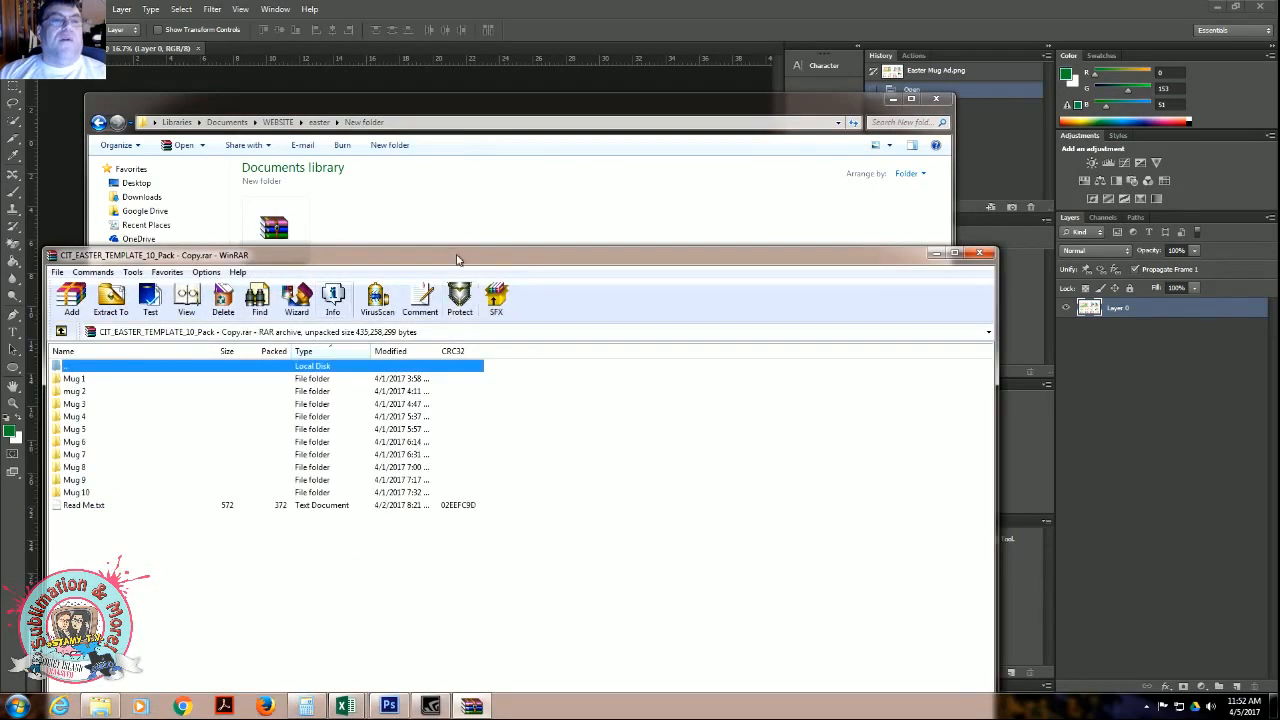
{"action": "left_click_drag", "start_coordinate": [457, 260], "coordinate": [567, 165]}
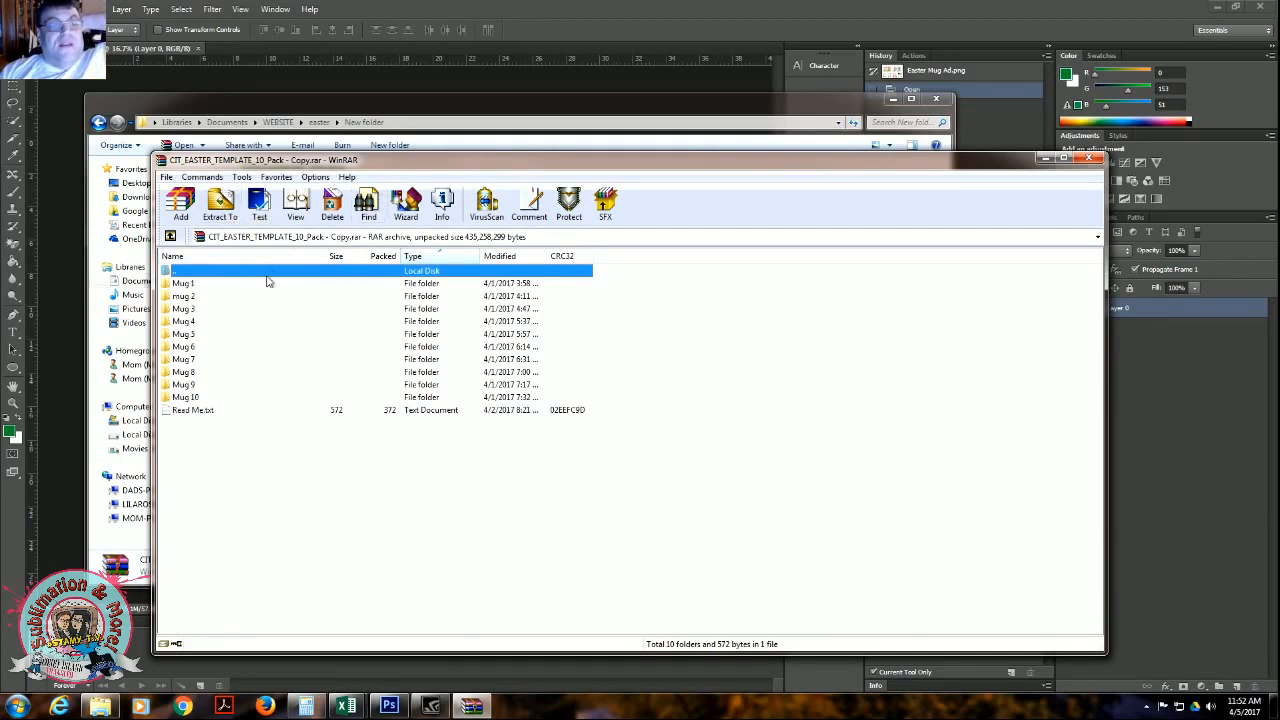
{"action": "left_click", "coordinate": [230, 214]}
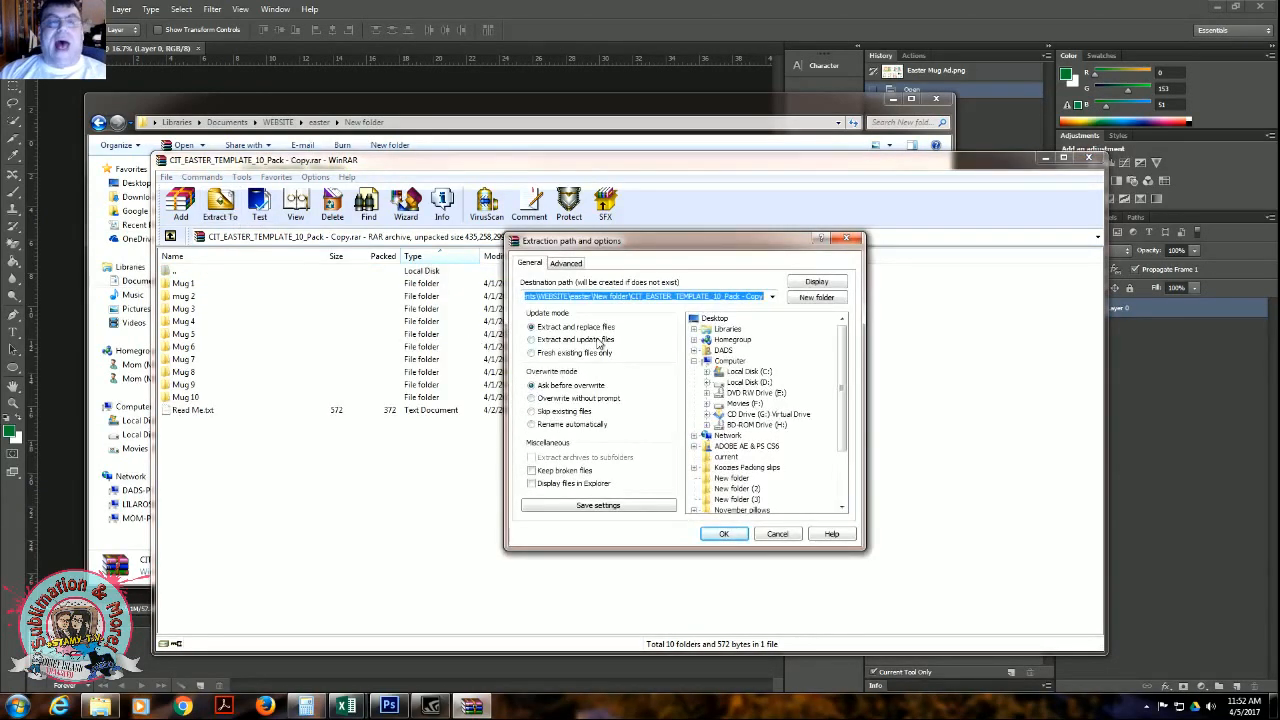
{"action": "left_click", "coordinate": [720, 535]}
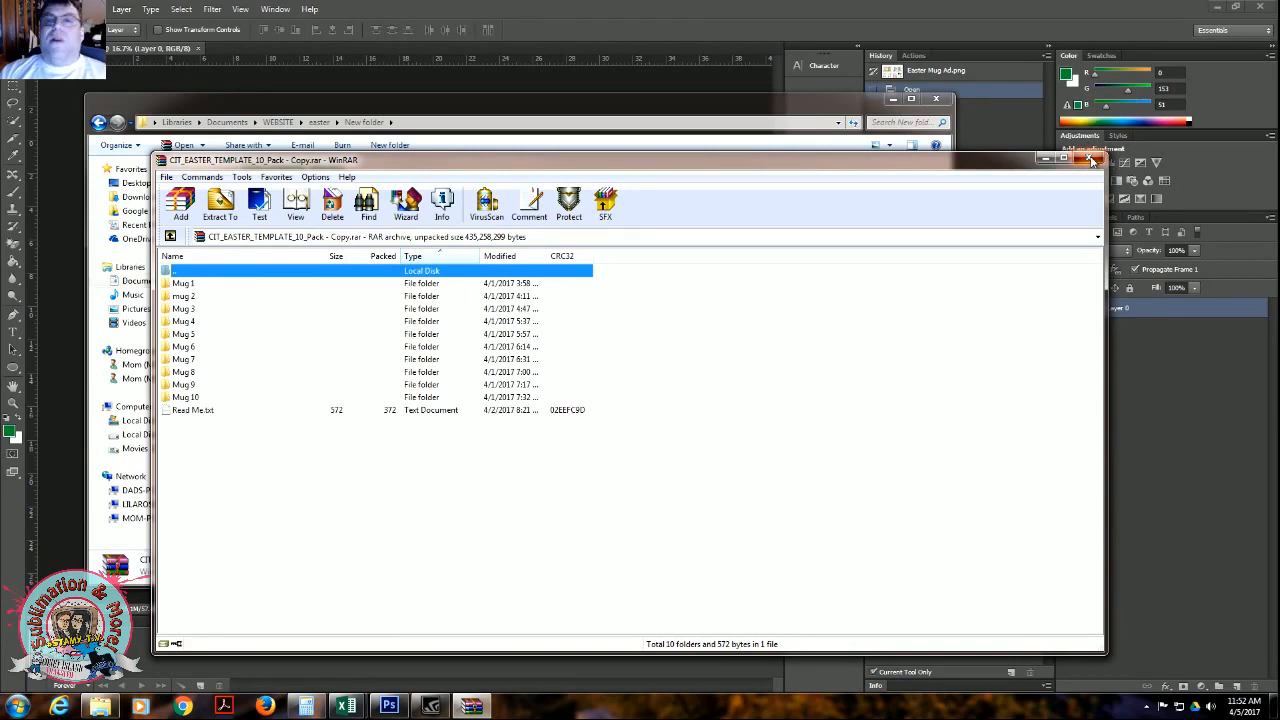
{"action": "left_click", "coordinate": [1092, 161]}
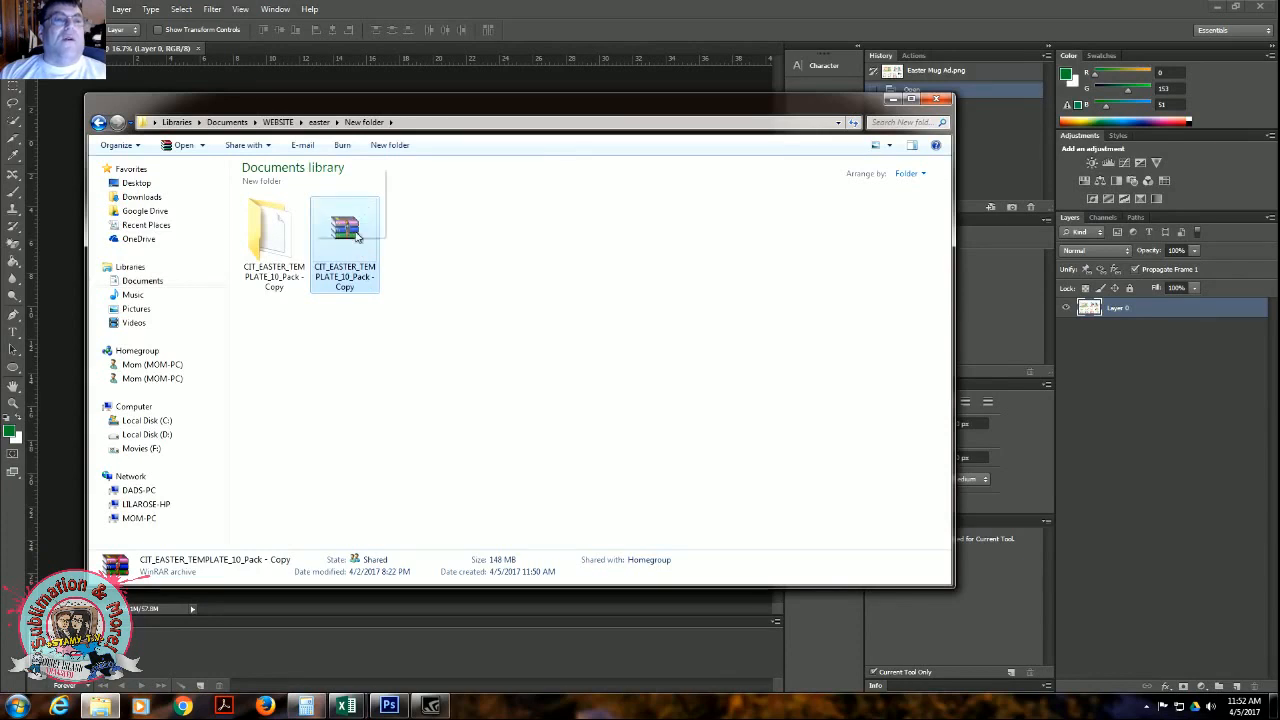
Open the CIT_Easter mug 3 11oz PSD from the Mug 3 folder of the extracted template pack in Photoshop
{"action": "mouse_move", "coordinate": [357, 235]}
{"action": "left_mouse_down"}
{"action": "mouse_move", "coordinate": [443, 262]}
{"action": "mouse_move", "coordinate": [357, 240]}
{"action": "left_mouse_up"}
{"action": "left_click", "coordinate": [270, 255]}
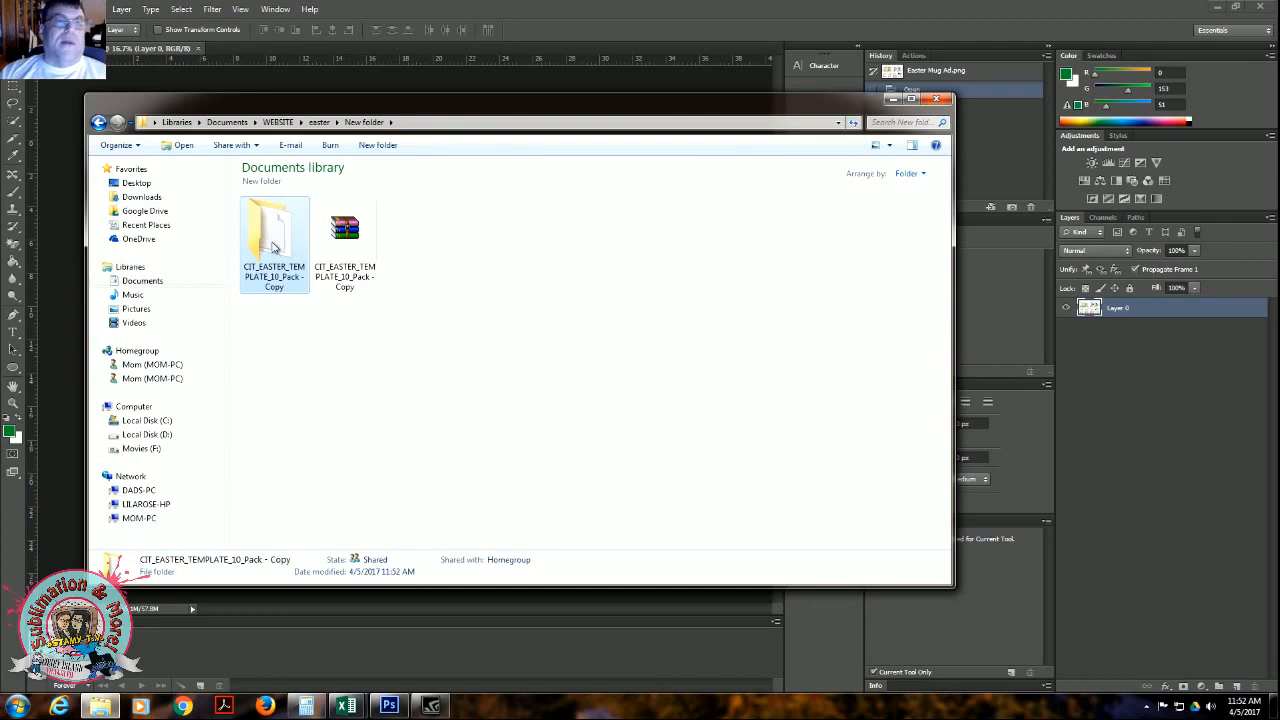
{"action": "mouse_move", "coordinate": [272, 247]}
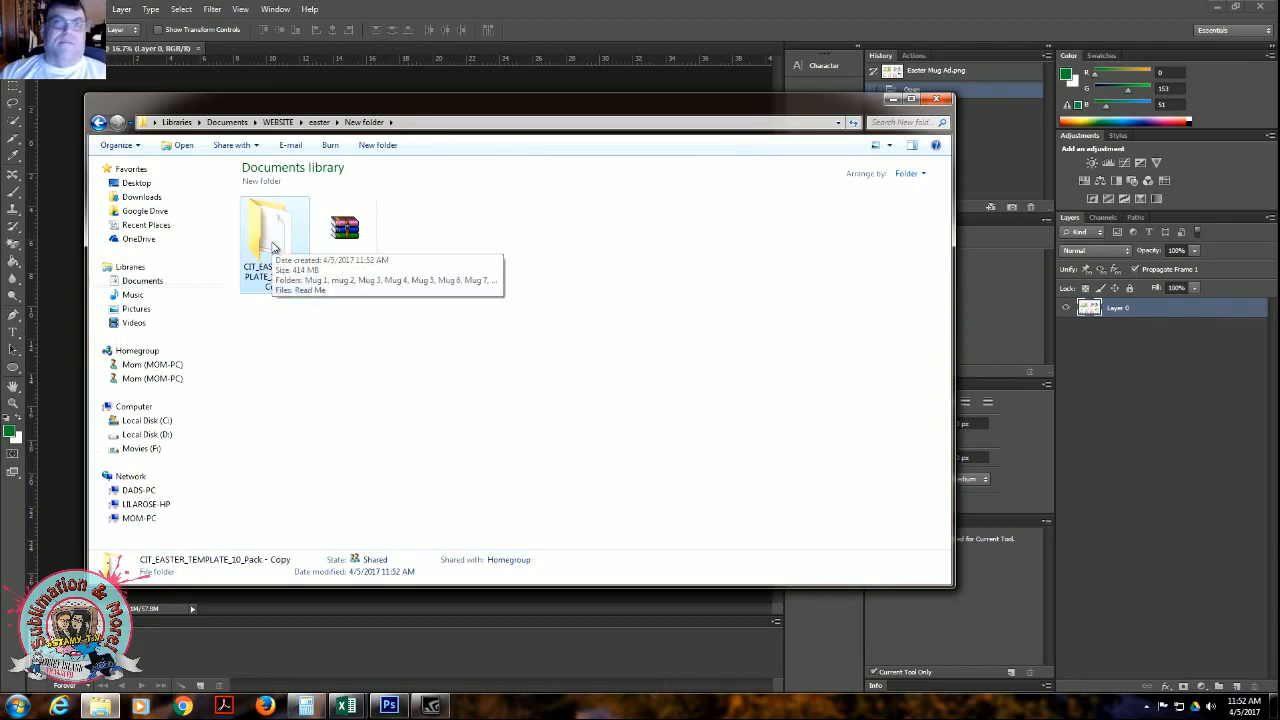
{"action": "double_click", "coordinate": [268, 247]}
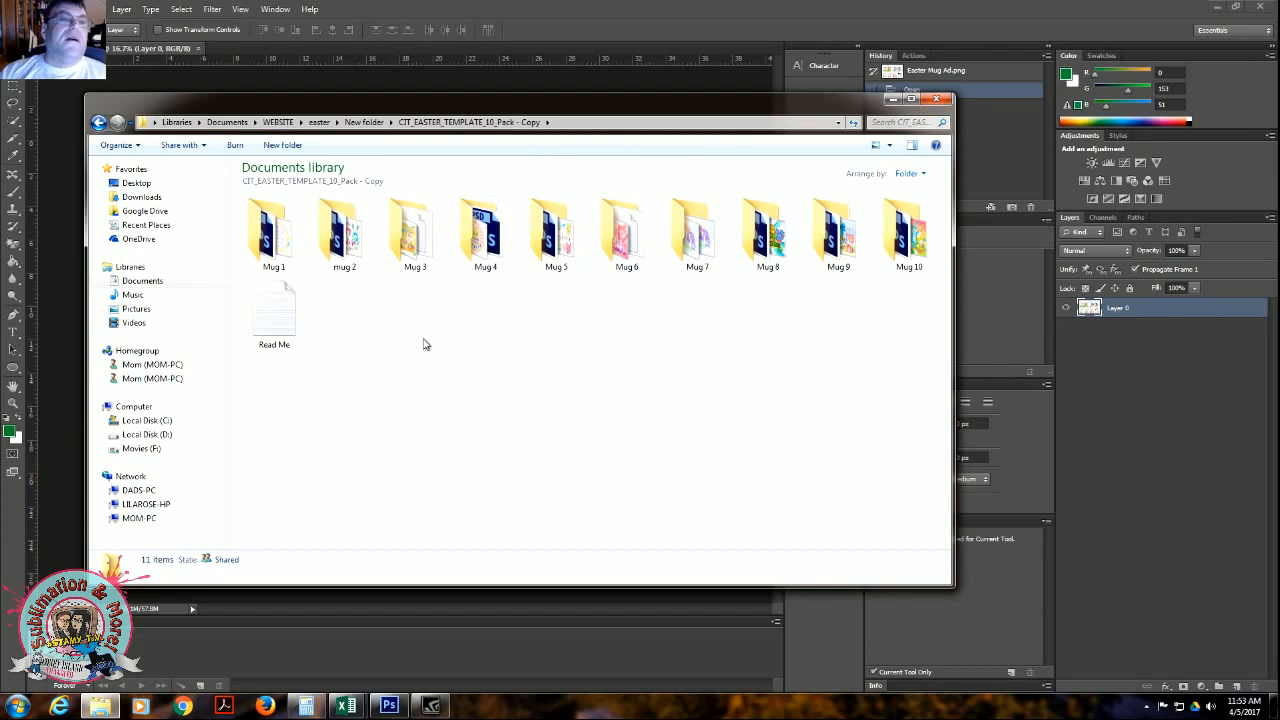
{"action": "left_click", "coordinate": [418, 252]}
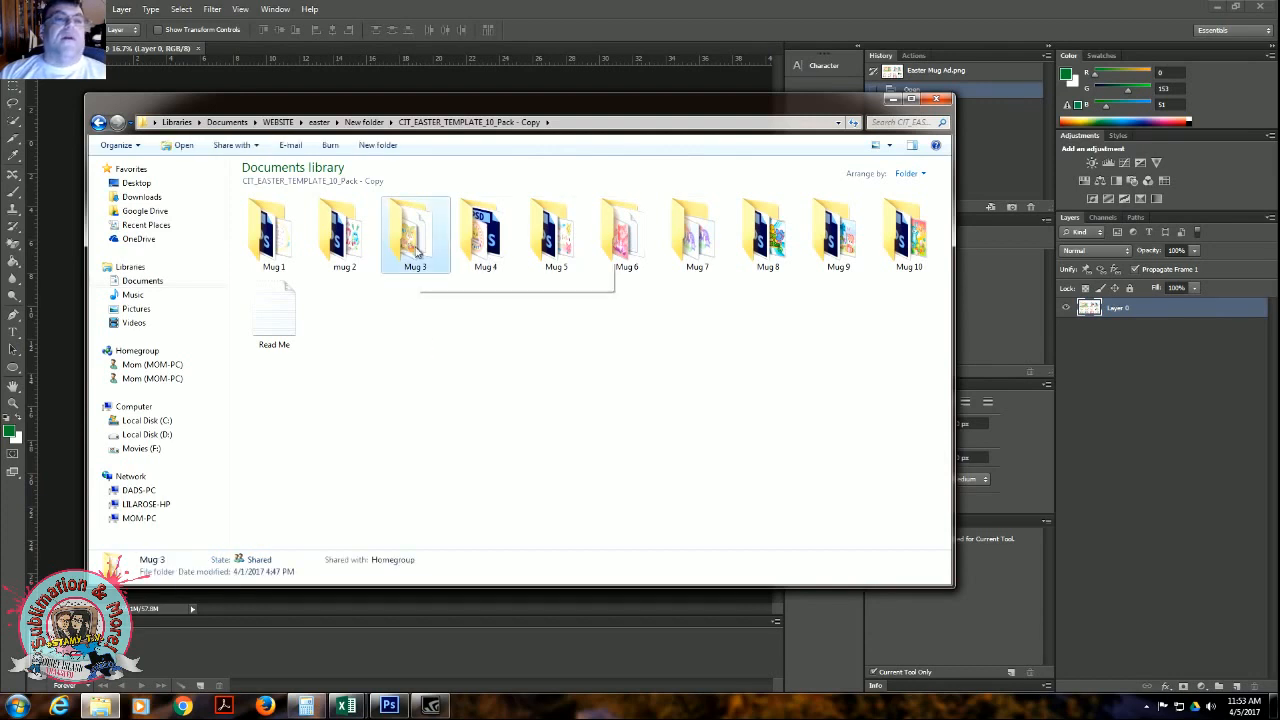
{"action": "double_click", "coordinate": [418, 252]}
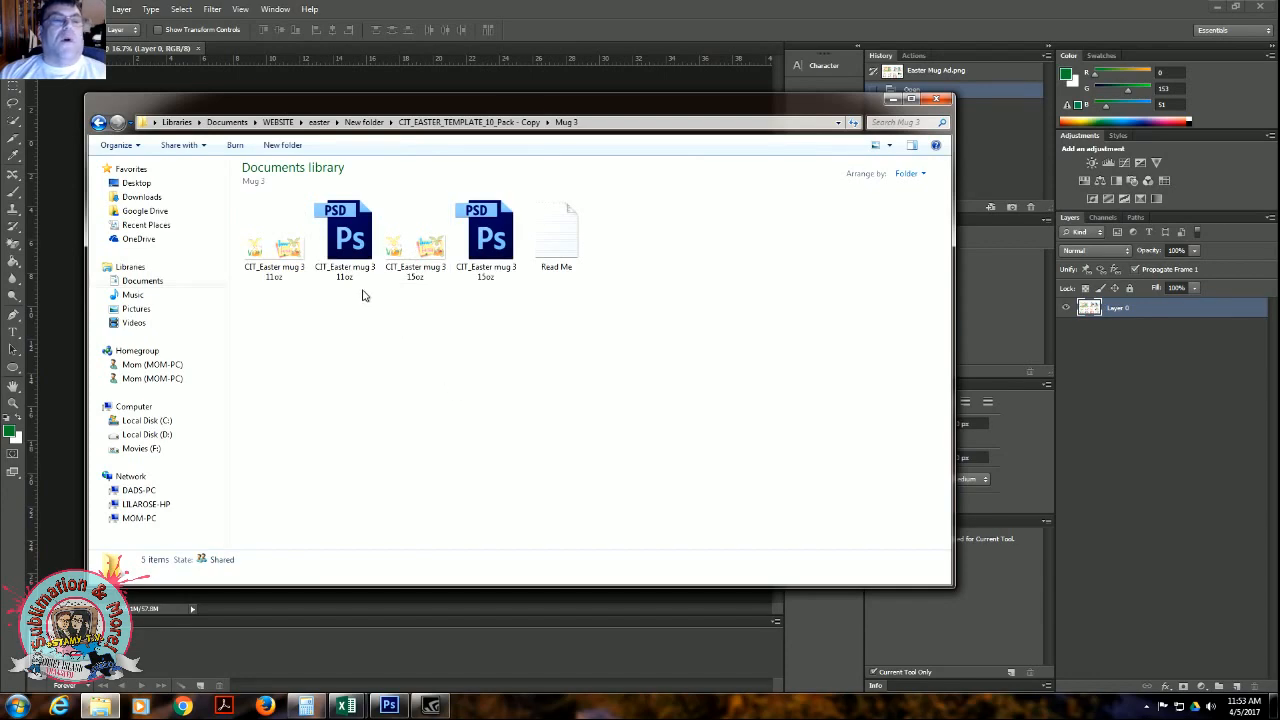
{"action": "double_click", "coordinate": [350, 260]}
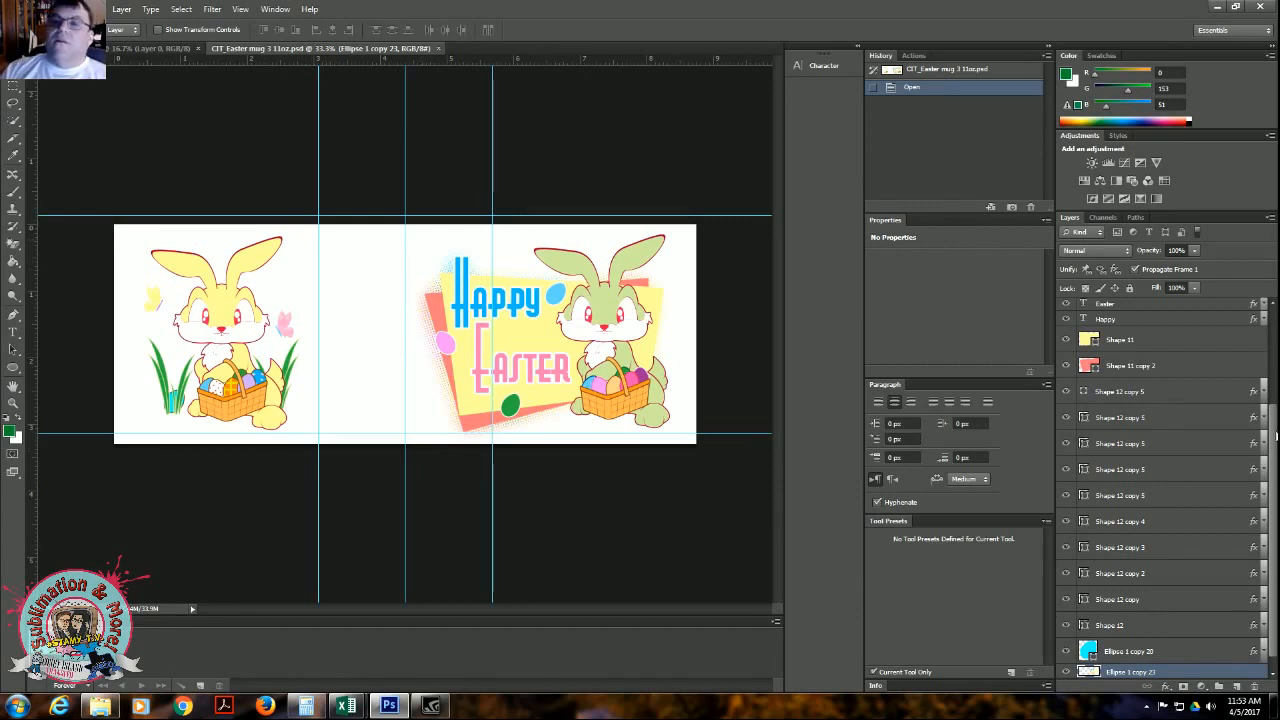
Locate the layers that hold the pink egg beside the Easter lettering and the green bunny
{"action": "left_click_drag", "start_coordinate": [1274, 436], "coordinate": [1272, 341]}
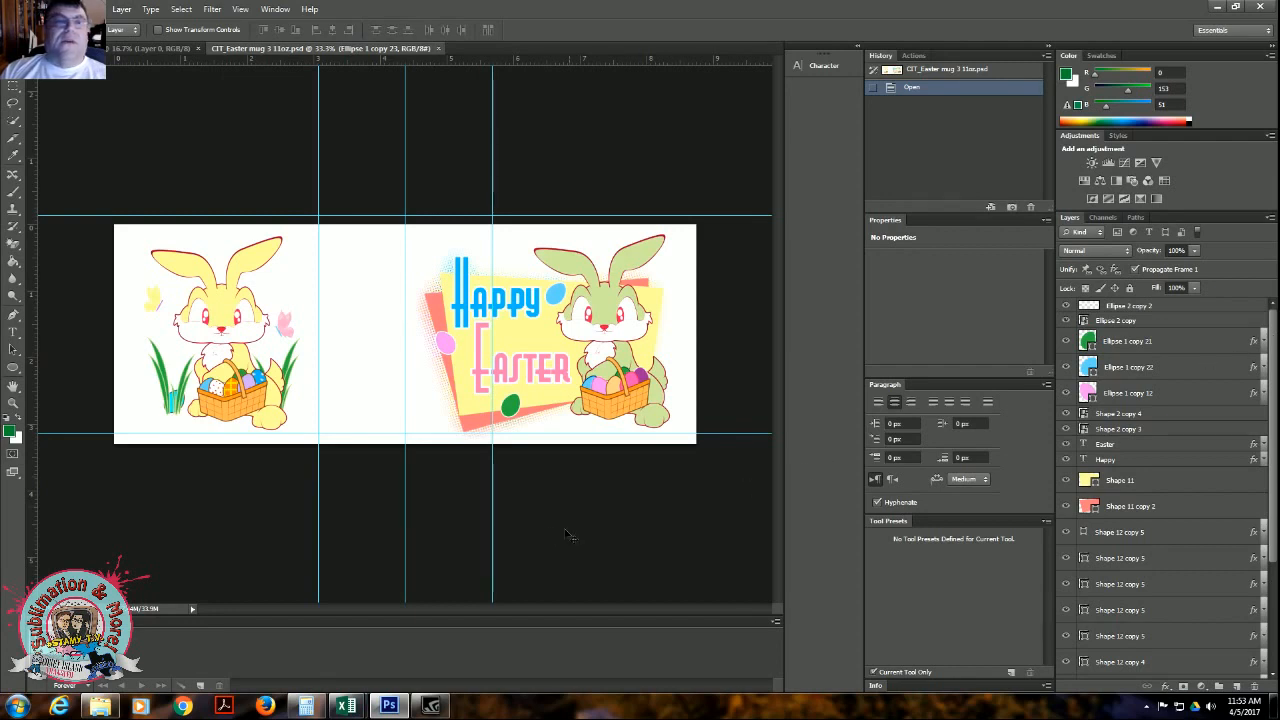
{"action": "left_click", "coordinate": [448, 346]}
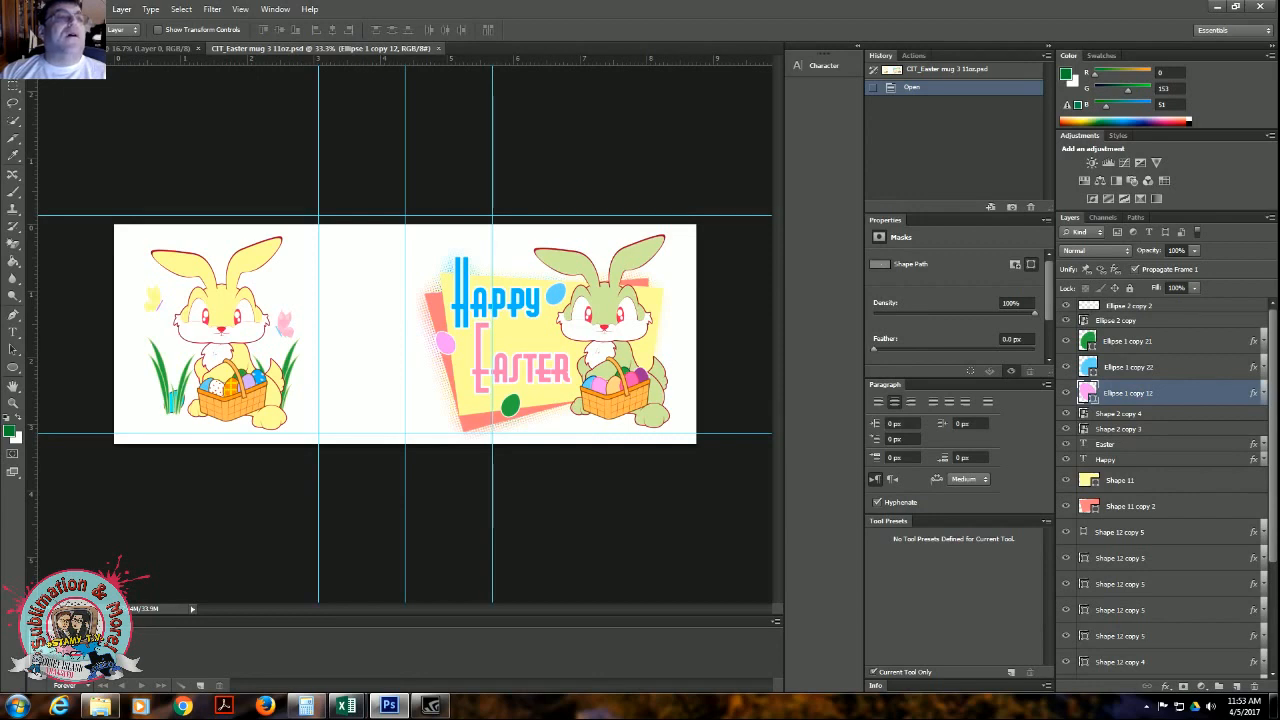
{"action": "left_click", "coordinate": [1122, 414]}
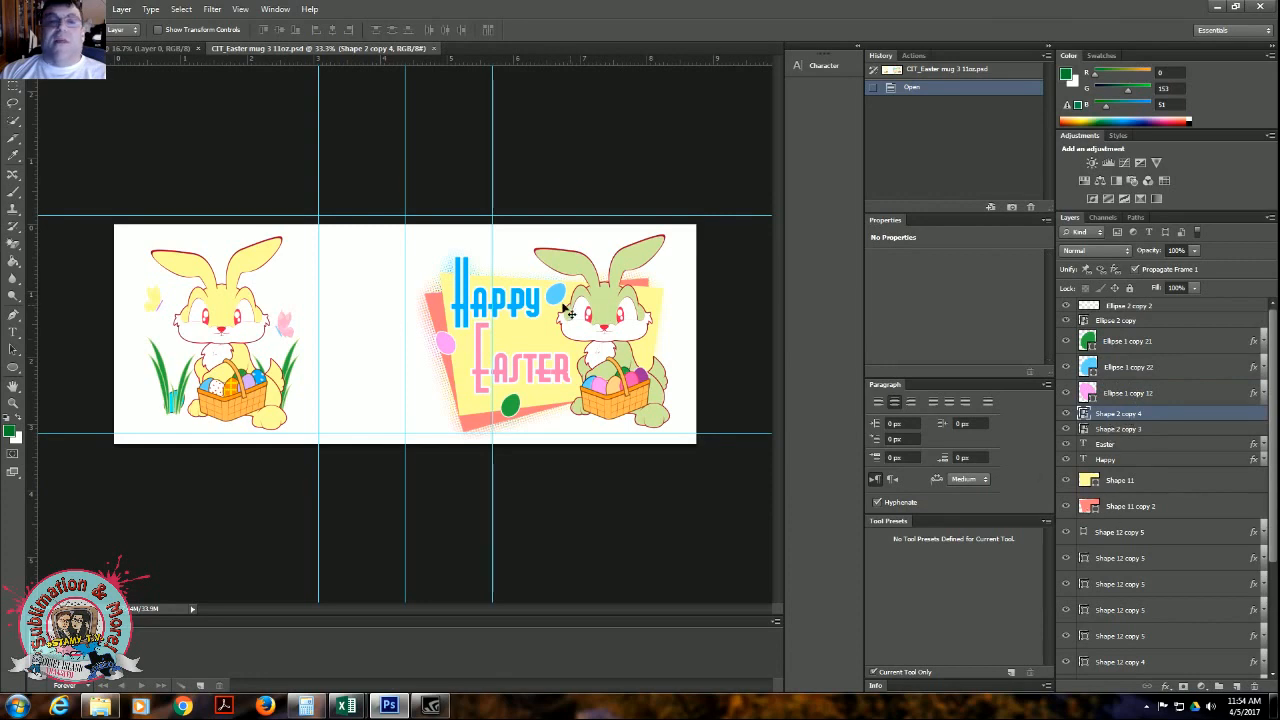
Try several fill colors on the pink egg beside the Easter lettering, including ff0099, 66ccff, 003333 and 990066, and cancel the color change
{"action": "left_click", "coordinate": [450, 350]}
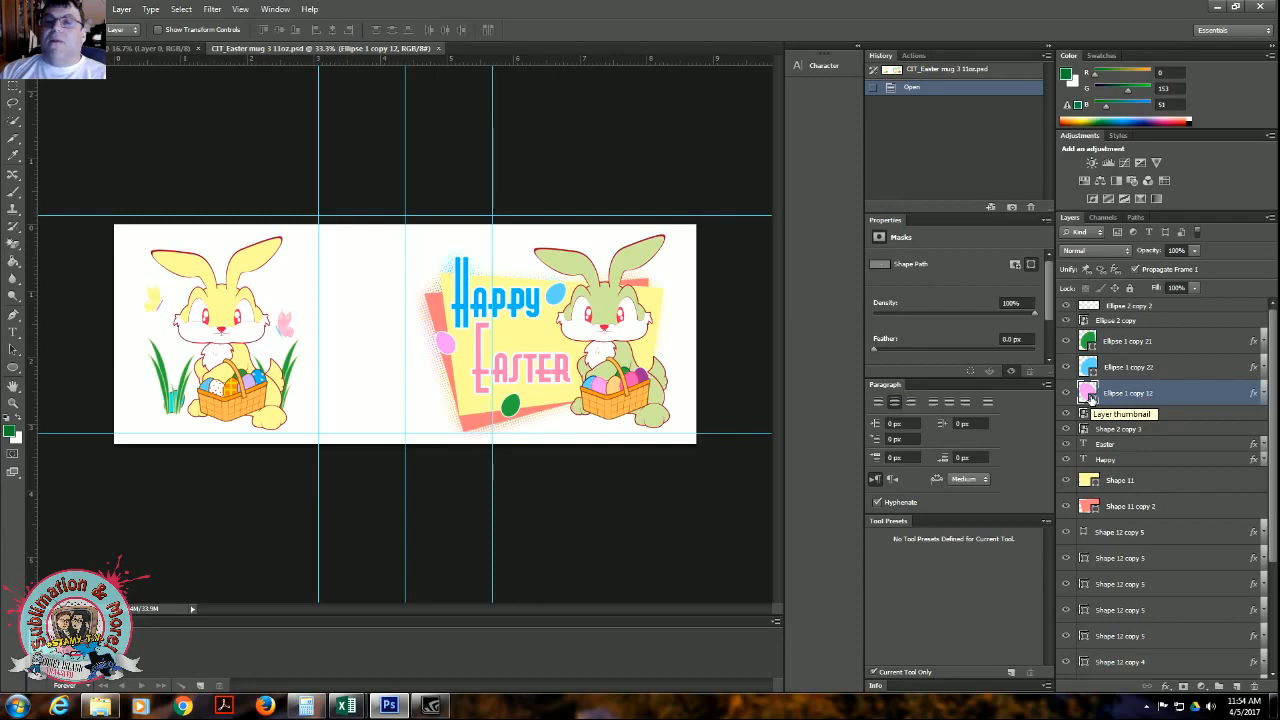
{"action": "double_click", "coordinate": [1088, 395]}
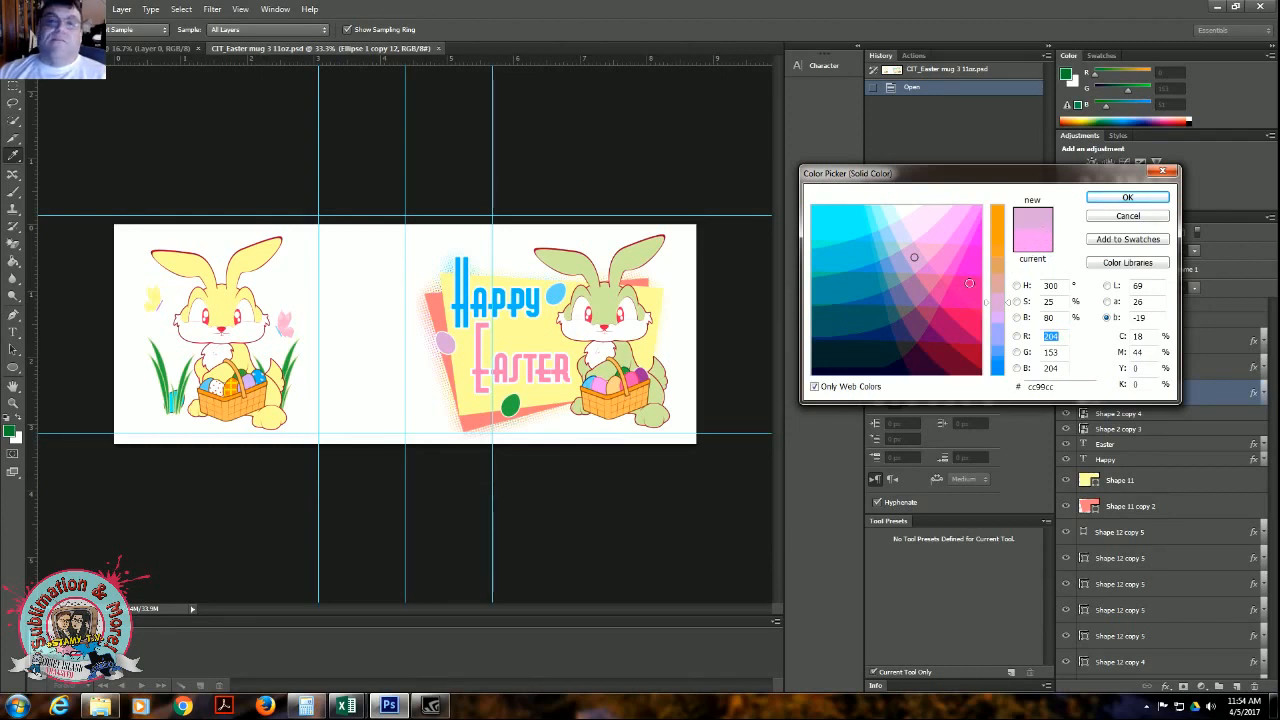
{"action": "left_click", "coordinate": [969, 283]}
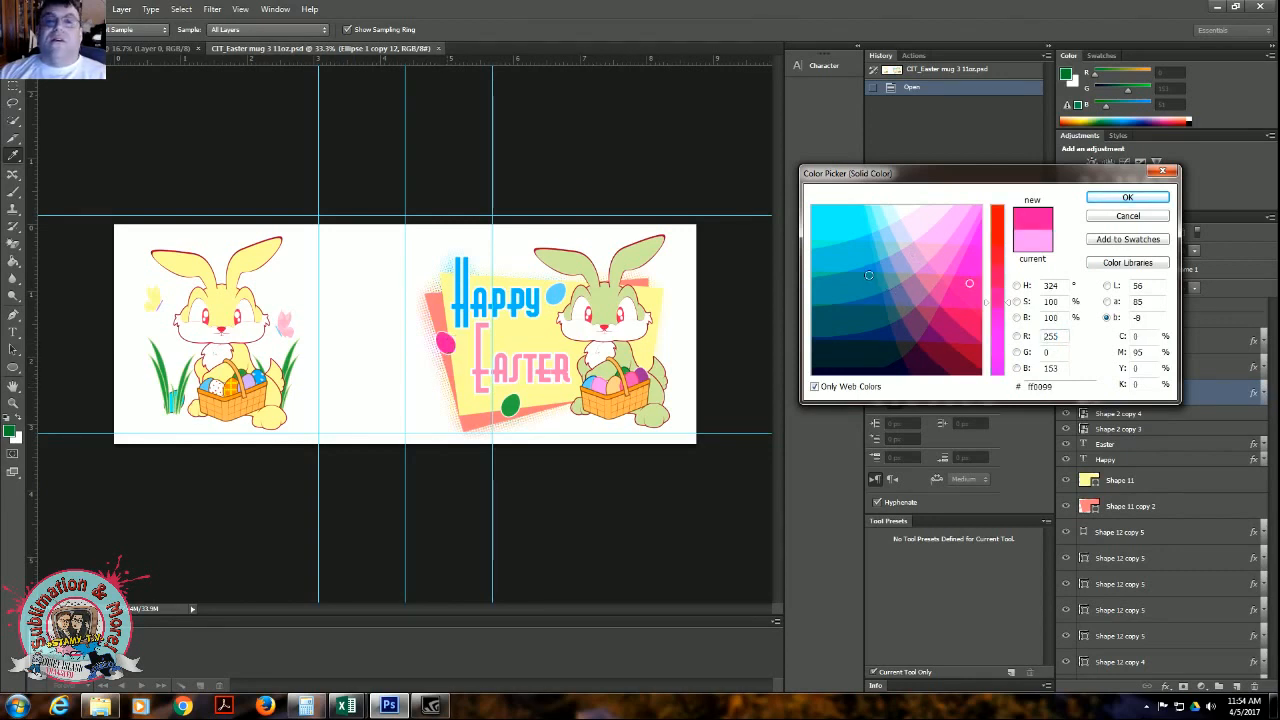
{"action": "left_click", "coordinate": [872, 237]}
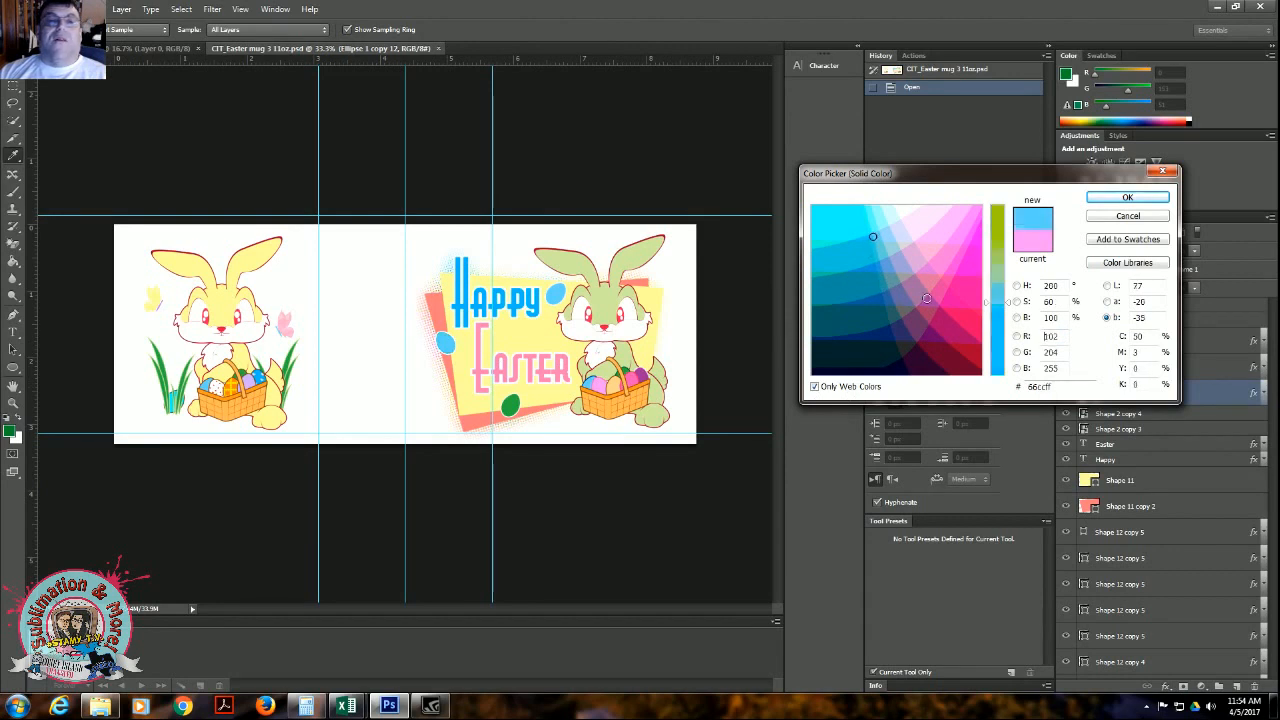
{"action": "left_click", "coordinate": [943, 335]}
{"action": "left_click", "coordinate": [865, 359]}
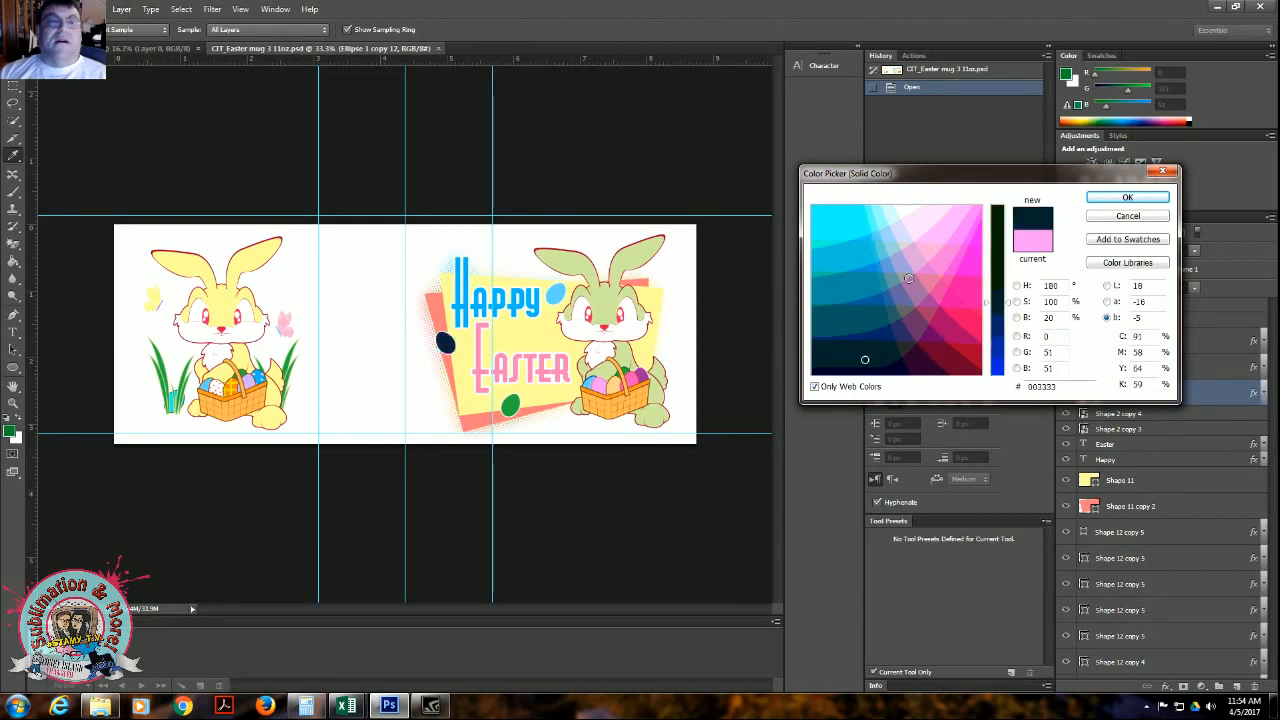
{"action": "left_click", "coordinate": [906, 259]}
{"action": "left_click", "coordinate": [958, 268]}
{"action": "left_click", "coordinate": [948, 333]}
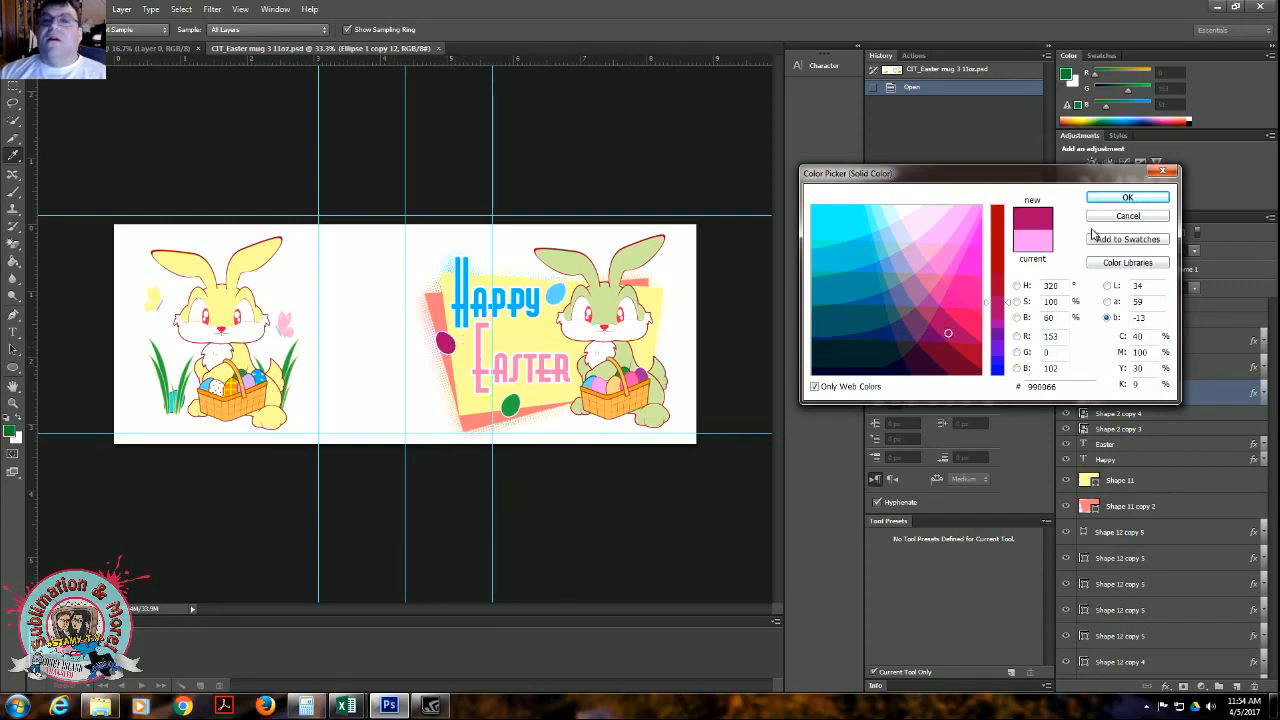
{"action": "left_click", "coordinate": [1122, 218]}
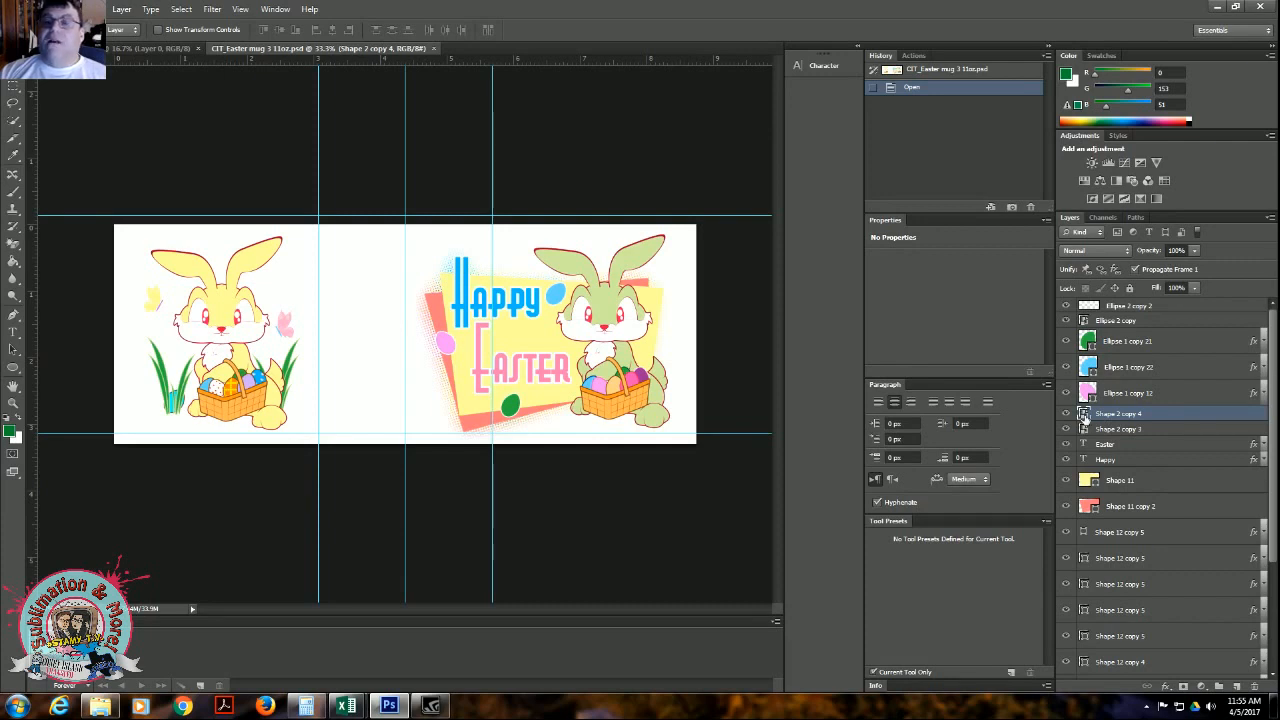
Open the green bunny's smart object Shape 2 copy 4 for editing, keeping its layers, and look through its layer list
{"action": "double_click", "coordinate": [1084, 416]}
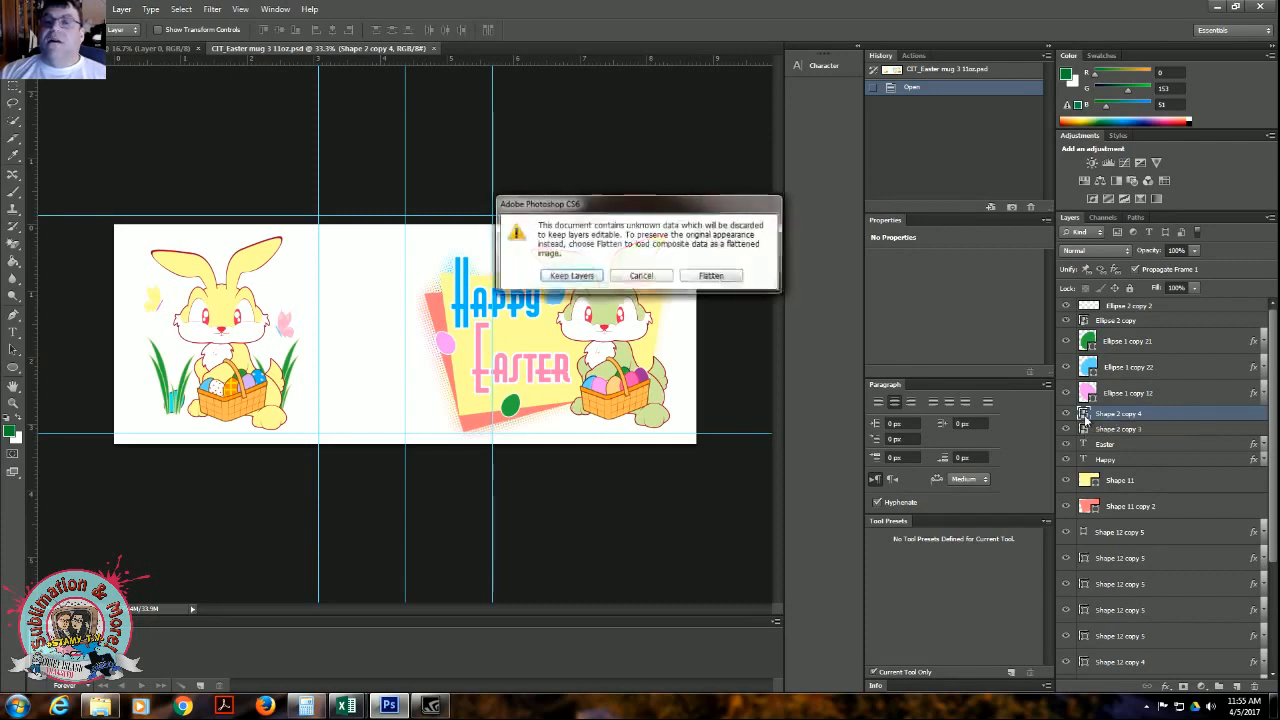
{"action": "left_click", "coordinate": [572, 277]}
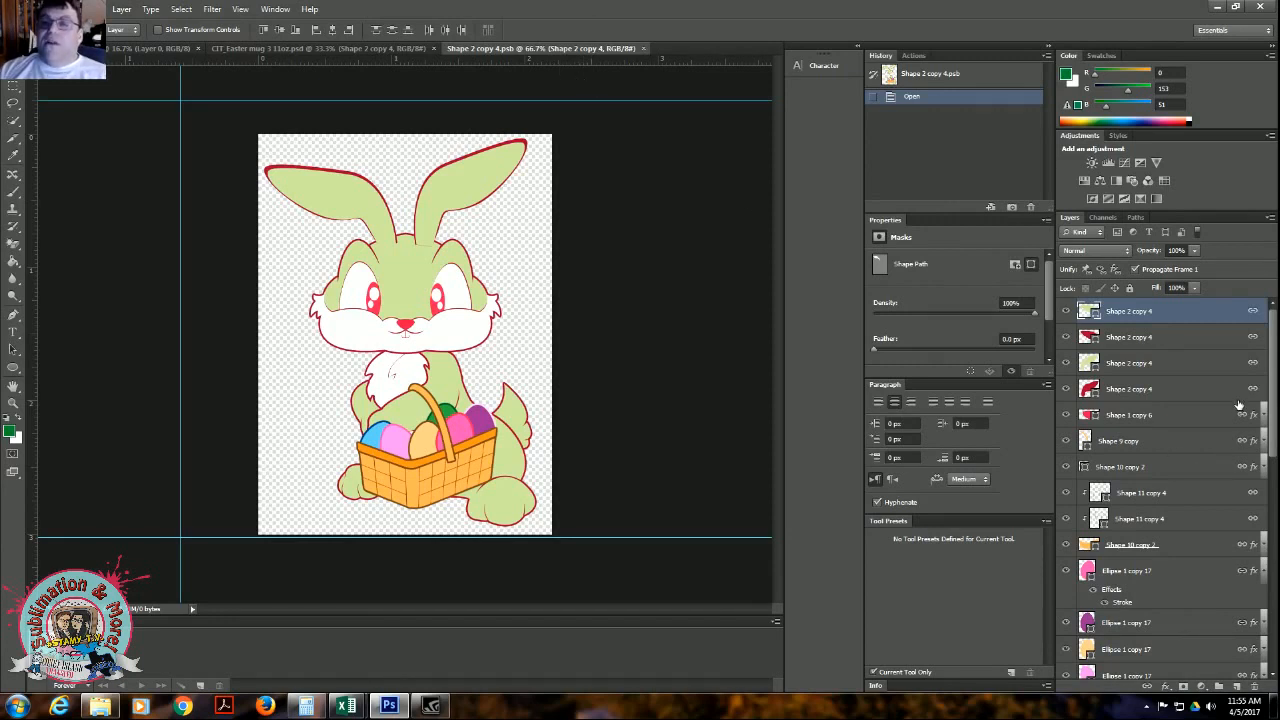
{"action": "scroll", "coordinate": [1177, 345], "scroll_direction": "down", "scroll_amount": 3}
{"action": "scroll", "coordinate": [1177, 365], "scroll_direction": "down", "scroll_amount": 3}
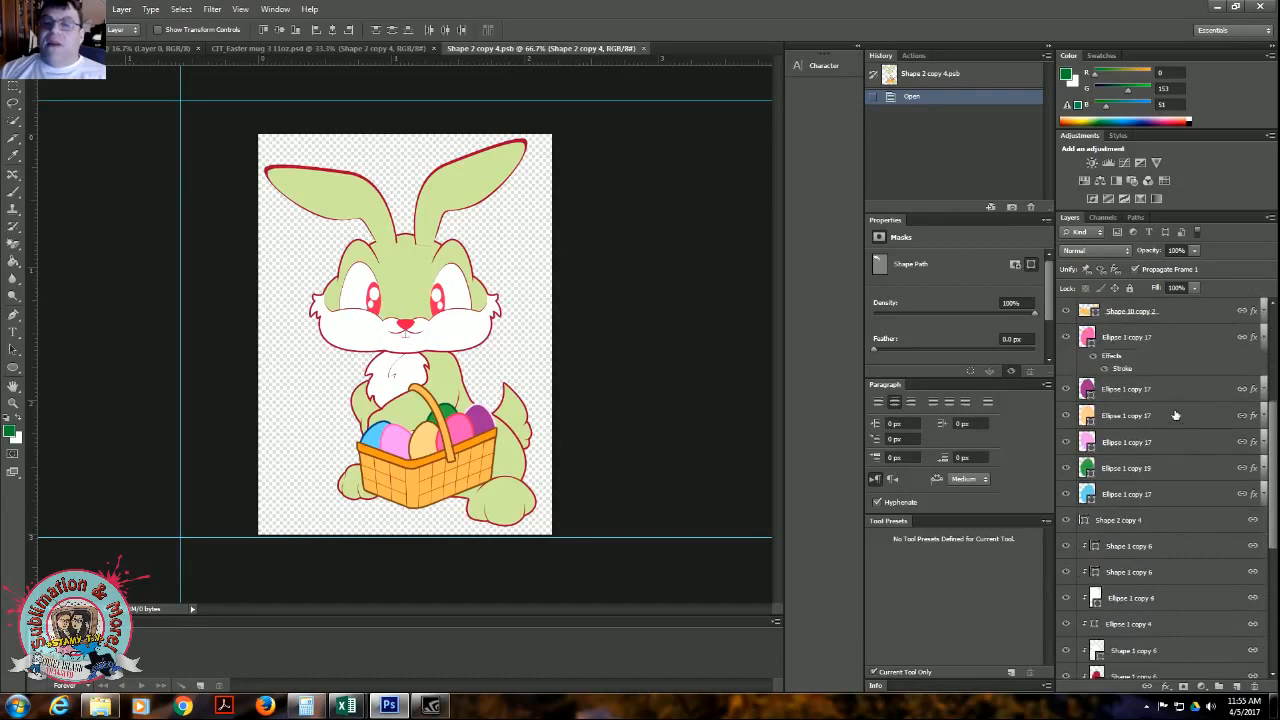
{"action": "scroll", "coordinate": [1157, 470], "scroll_direction": "up", "scroll_amount": 5}
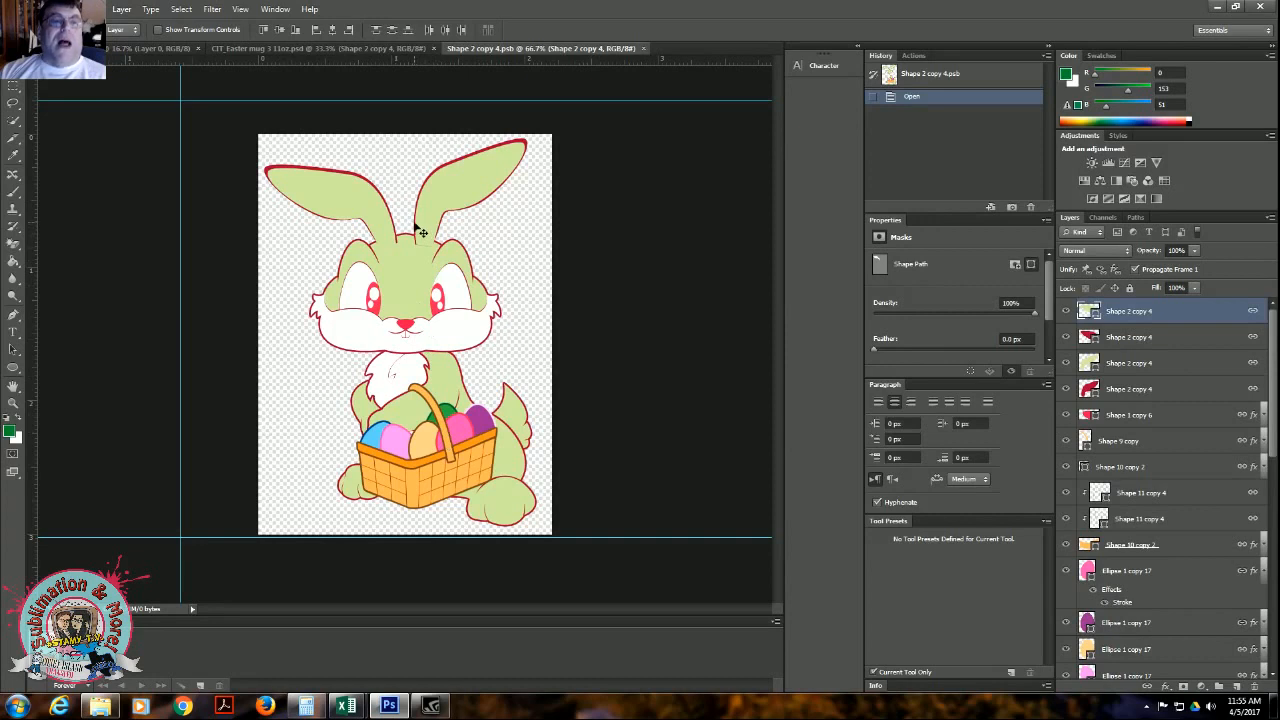
Locate the layers that hold the individual orange, light pink, hot pink and purple eggs in the bunny's basket
{"action": "left_click", "coordinate": [424, 451]}
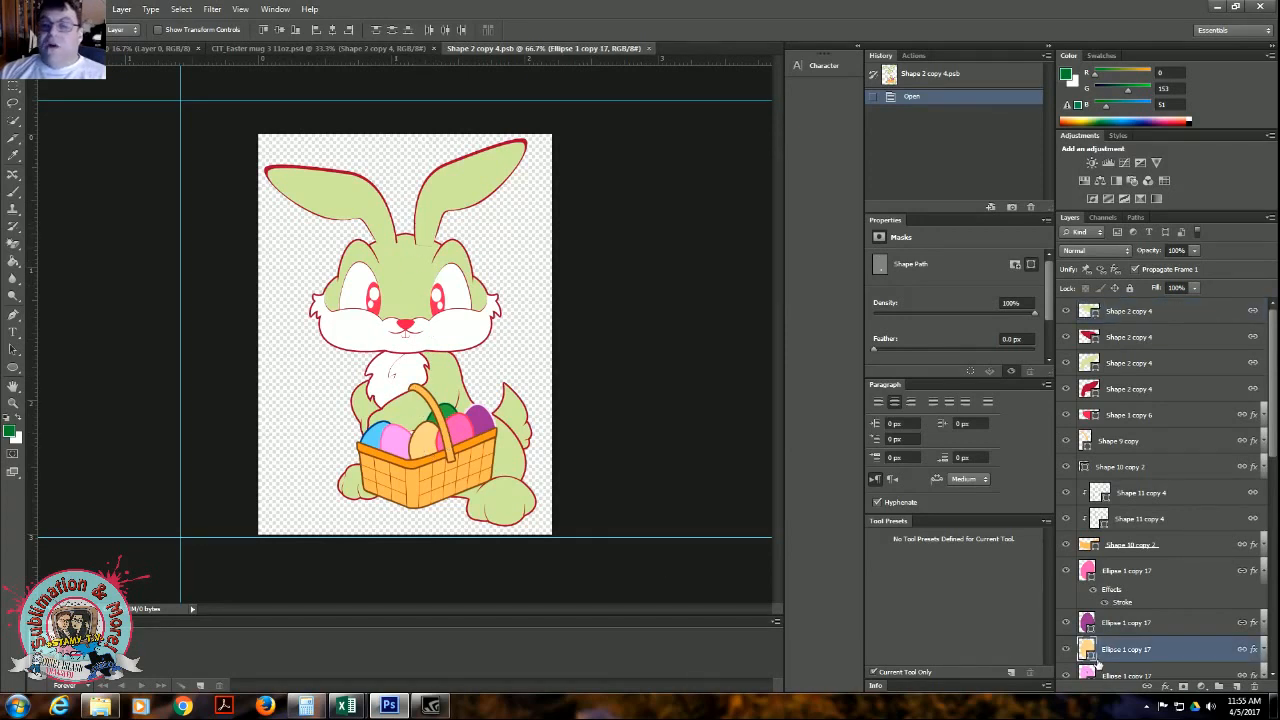
{"action": "scroll", "coordinate": [1124, 604], "scroll_direction": "down", "scroll_amount": 2}
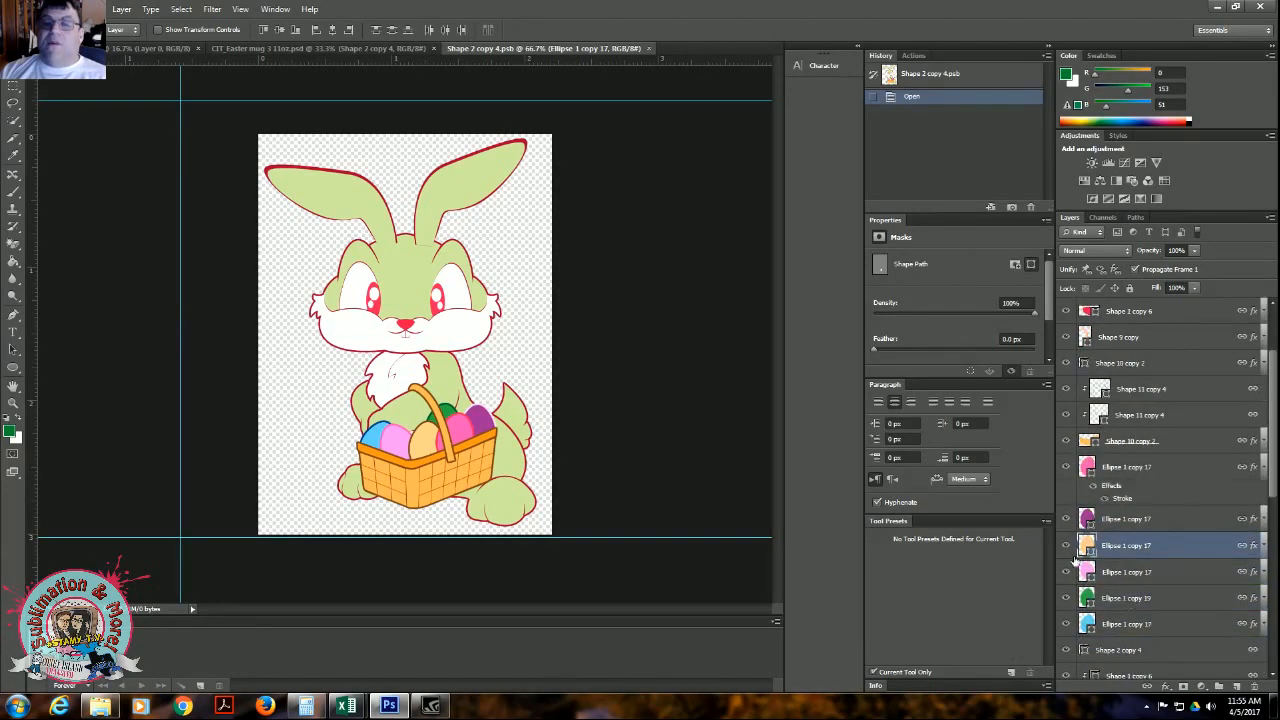
{"action": "left_click", "coordinate": [396, 446]}
{"action": "left_click", "coordinate": [460, 442]}
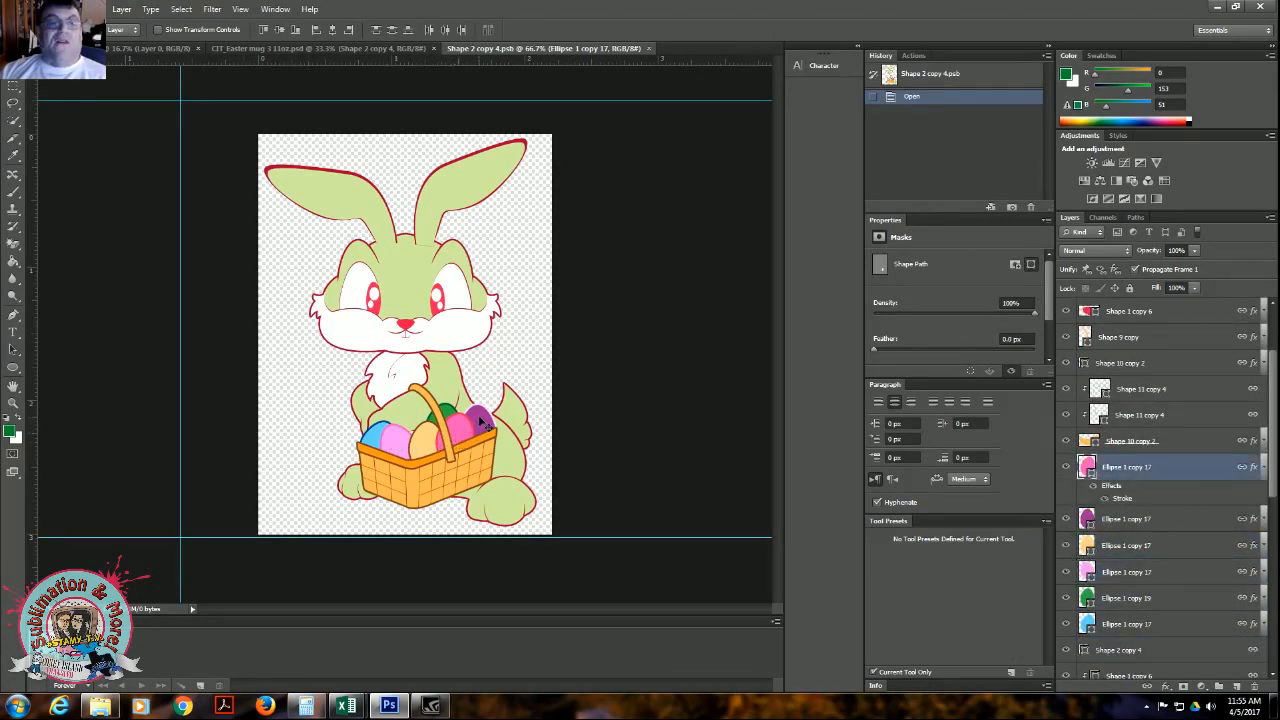
{"action": "left_click", "coordinate": [484, 424]}
{"action": "left_click", "coordinate": [468, 438]}
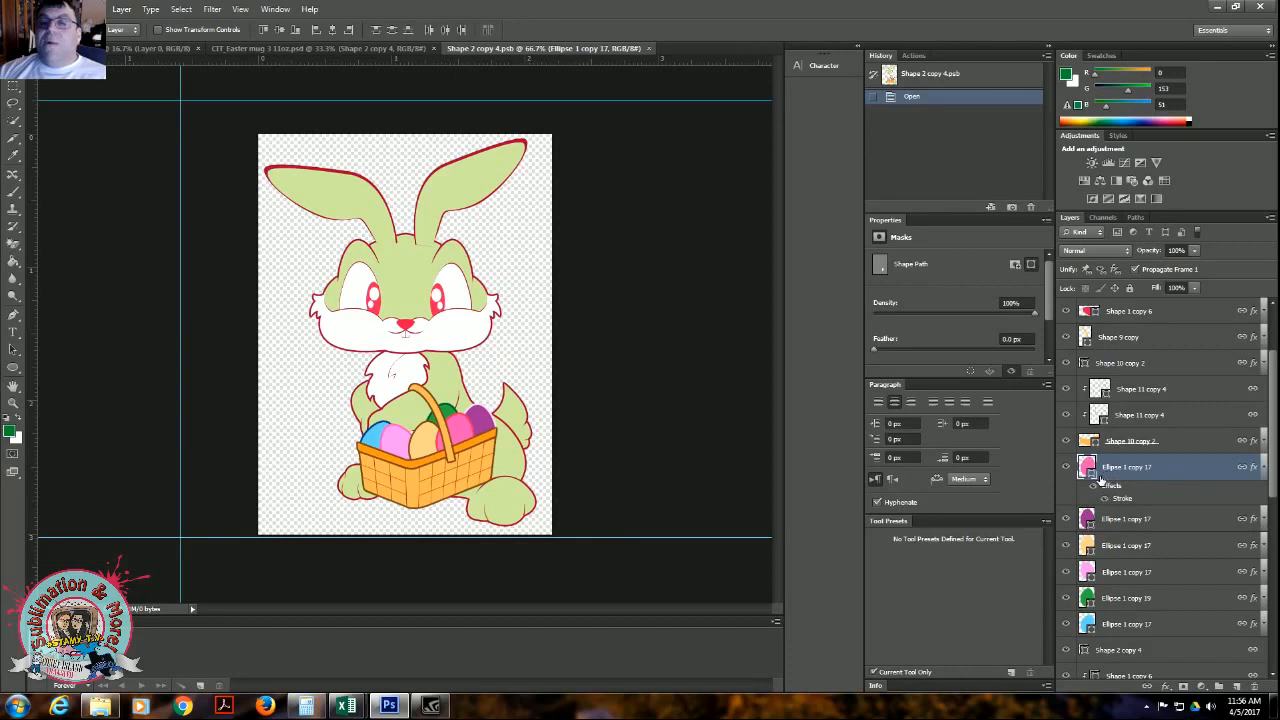
Change the fill color of the orange egg in the basket to the light yellow ffff99
{"action": "left_click", "coordinate": [432, 449]}
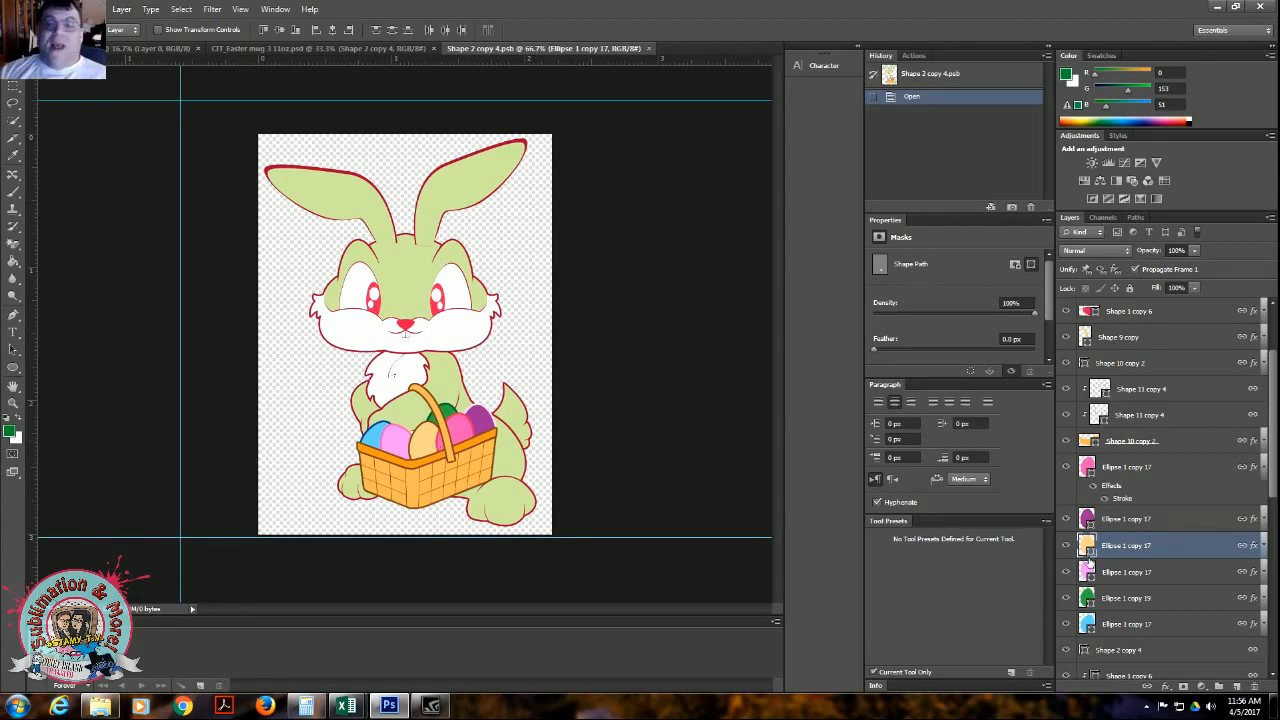
{"action": "double_click", "coordinate": [1088, 550]}
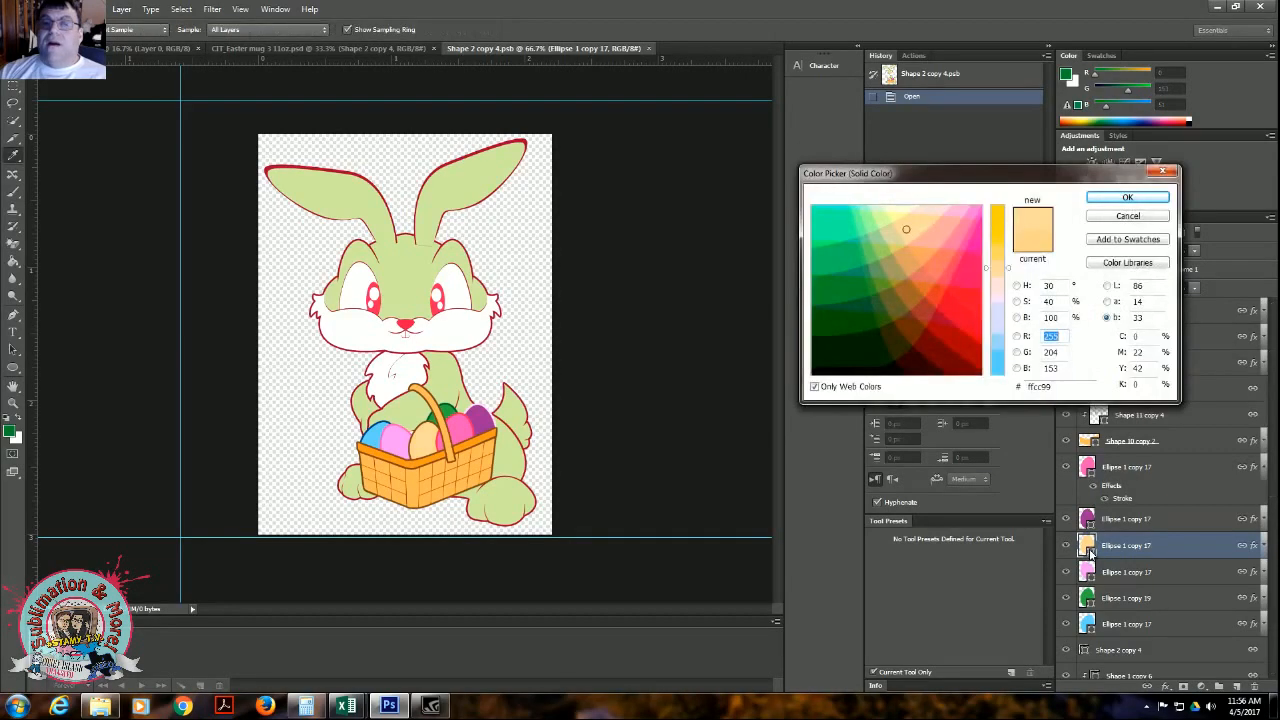
{"action": "left_click", "coordinate": [894, 214]}
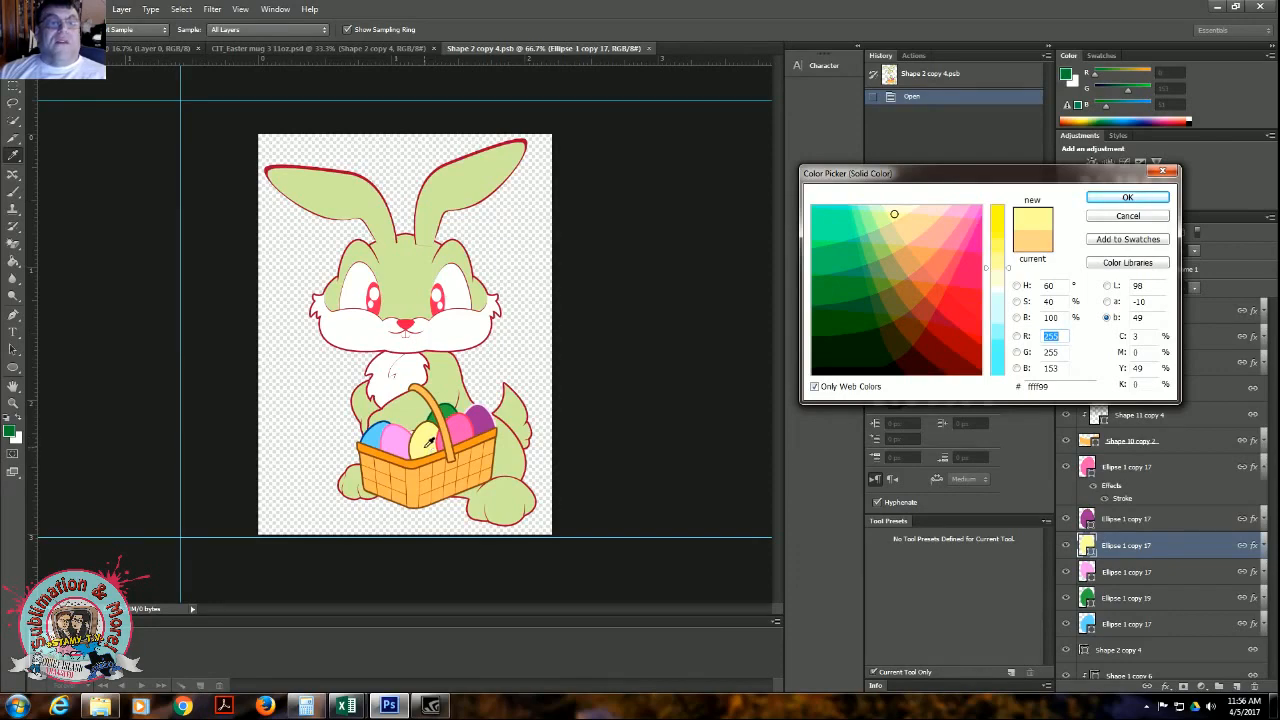
{"action": "left_click", "coordinate": [1126, 199]}
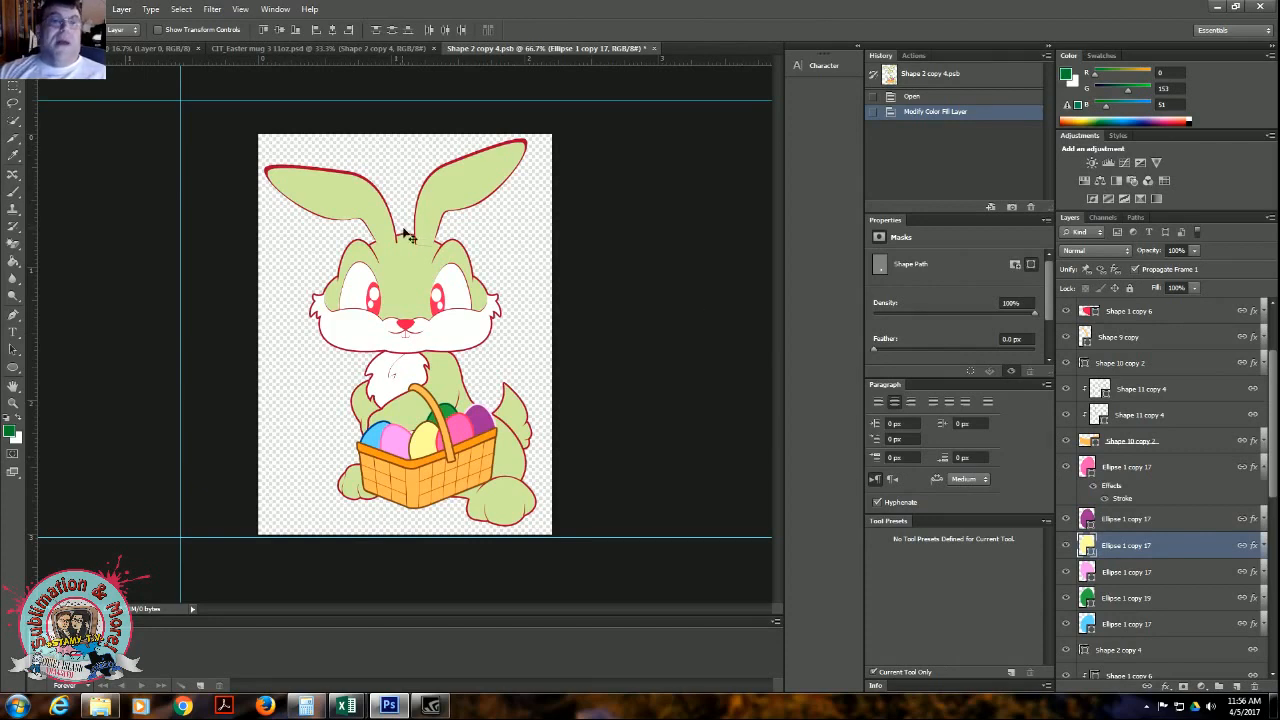
Change the fill of the bunny's green head shape, Shape 1 copy 6, to the pink ff99cc
{"action": "left_click", "coordinate": [410, 271]}
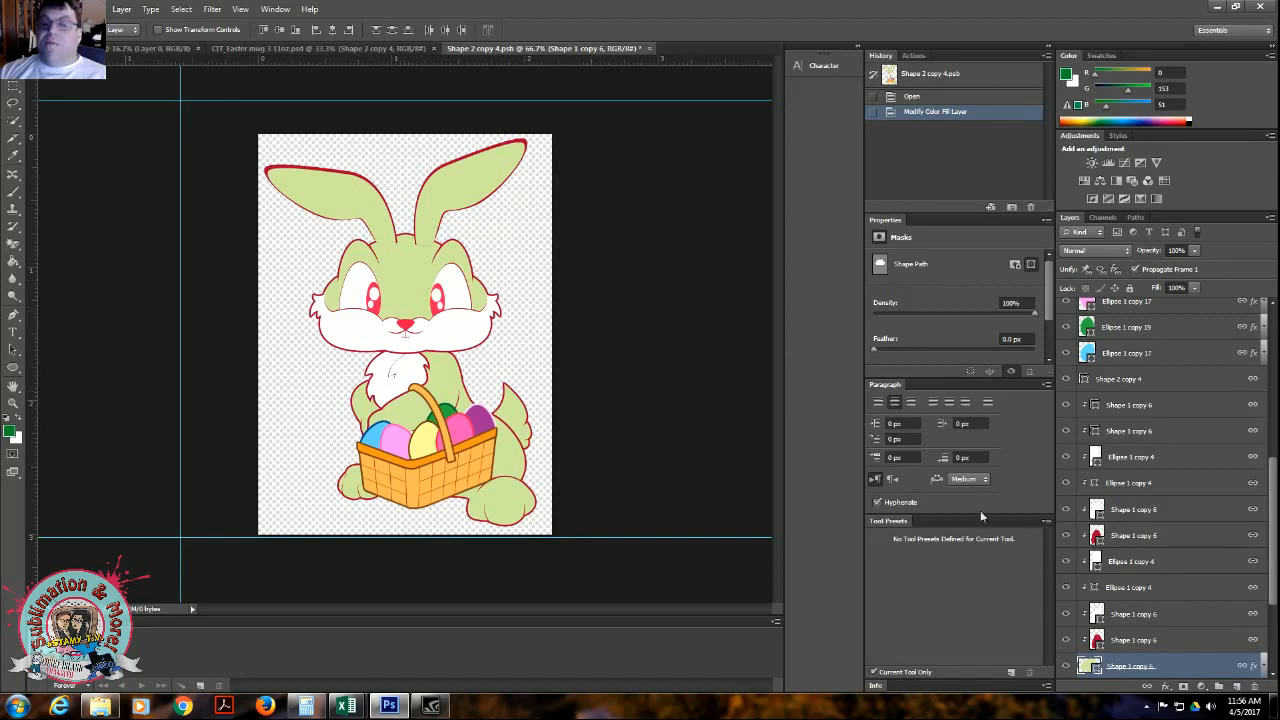
{"action": "scroll", "coordinate": [1120, 660], "scroll_direction": "down", "scroll_amount": 3}
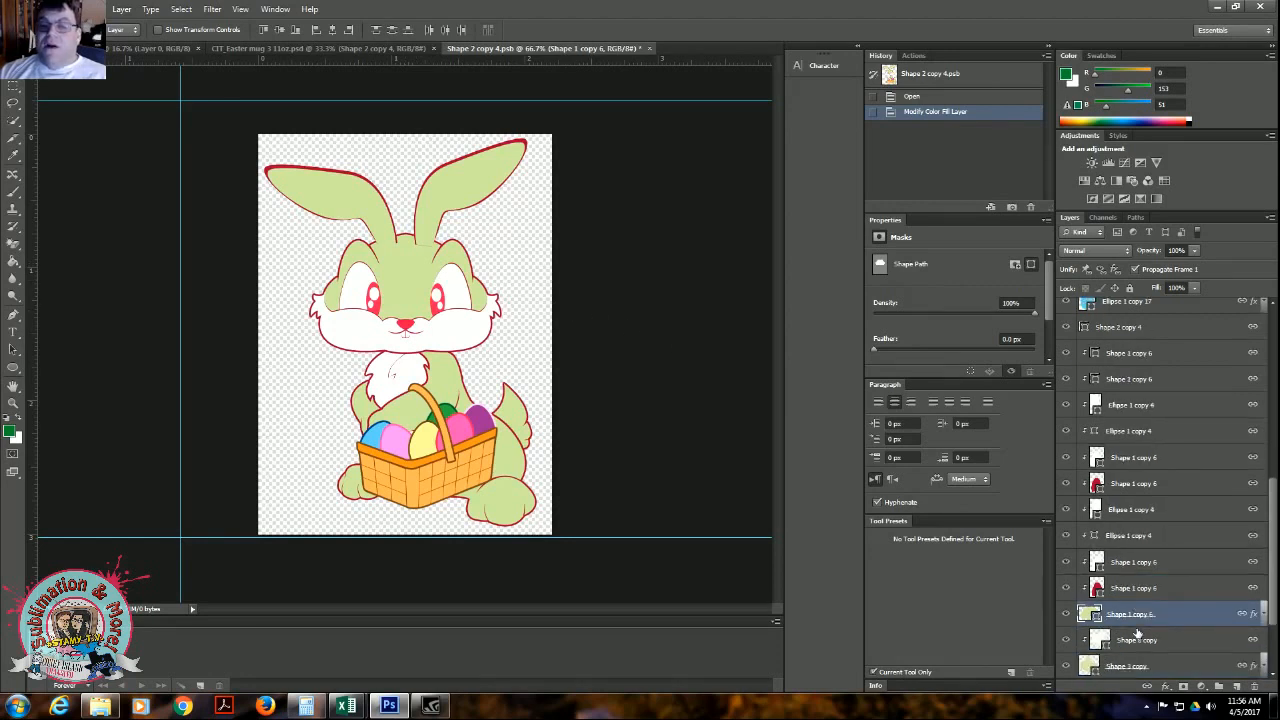
{"action": "scroll", "coordinate": [1135, 620], "scroll_direction": "down", "scroll_amount": 1}
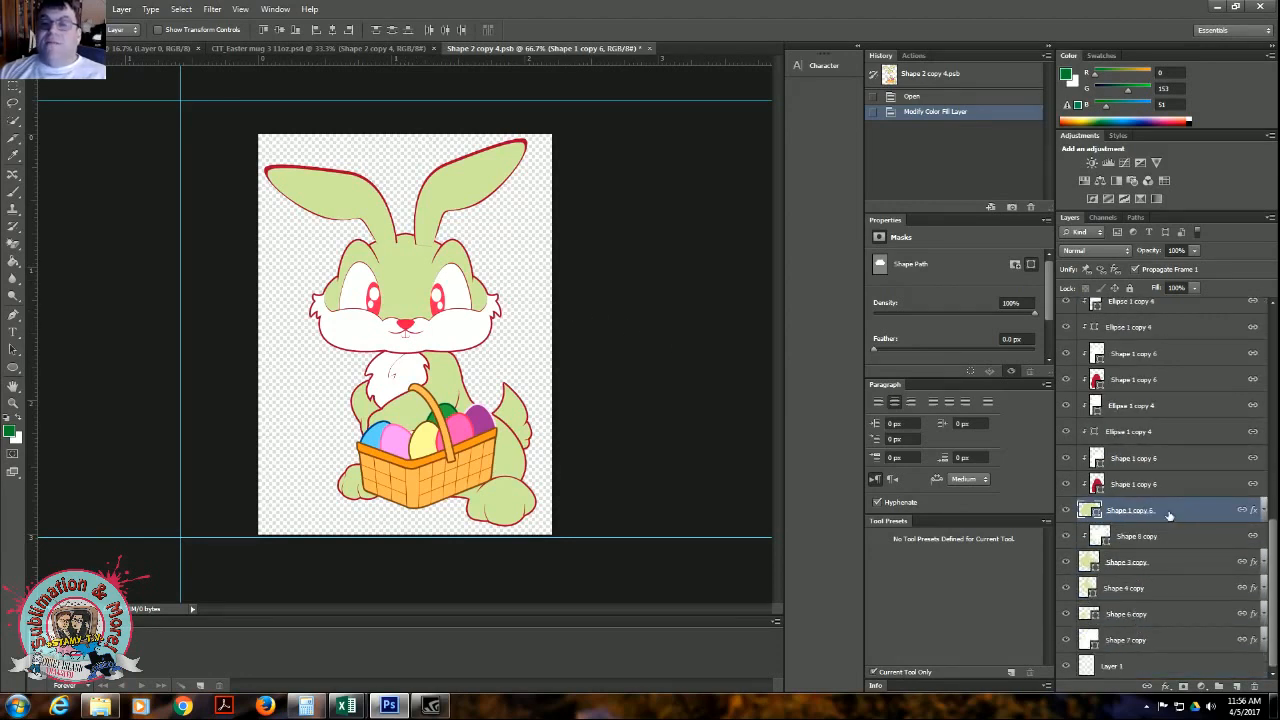
{"action": "double_click", "coordinate": [1095, 512]}
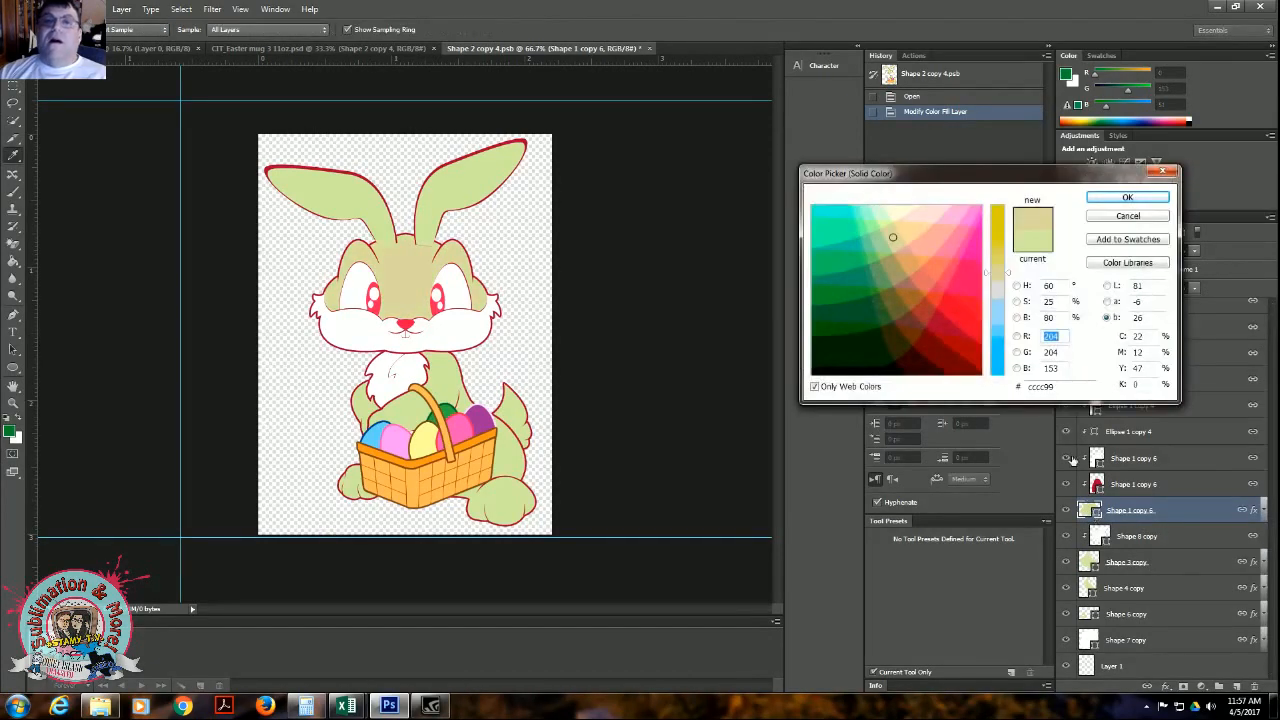
{"action": "left_click", "coordinate": [967, 207]}
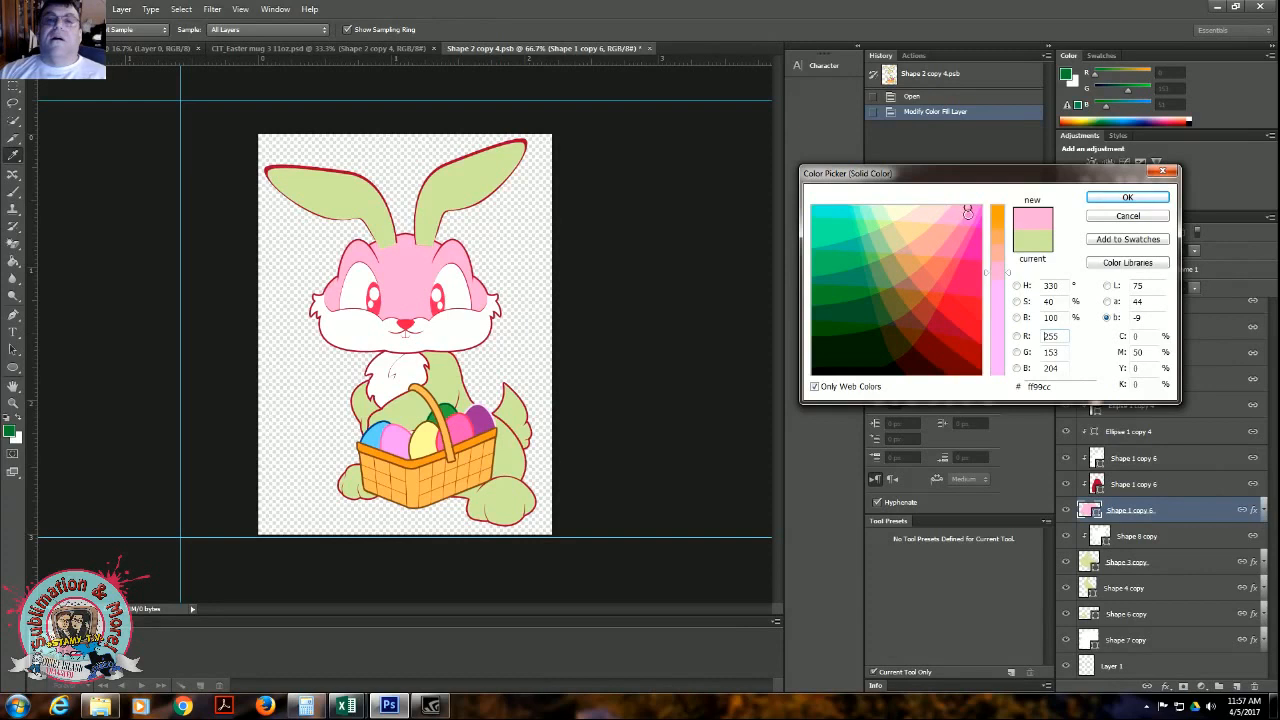
{"action": "left_click", "coordinate": [959, 215]}
{"action": "left_click", "coordinate": [1127, 198]}
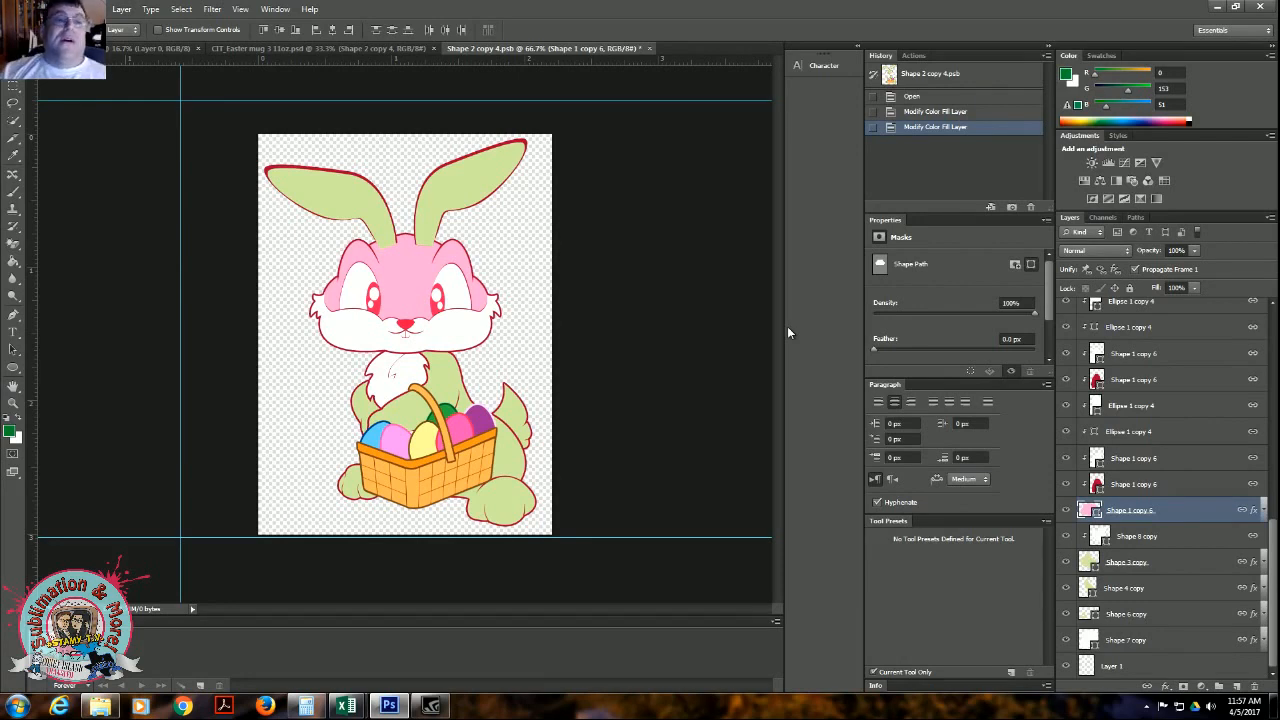
Recolor both green ears to ff99cc by sampling the pink already used on the bunny
{"action": "left_click", "coordinate": [483, 177]}
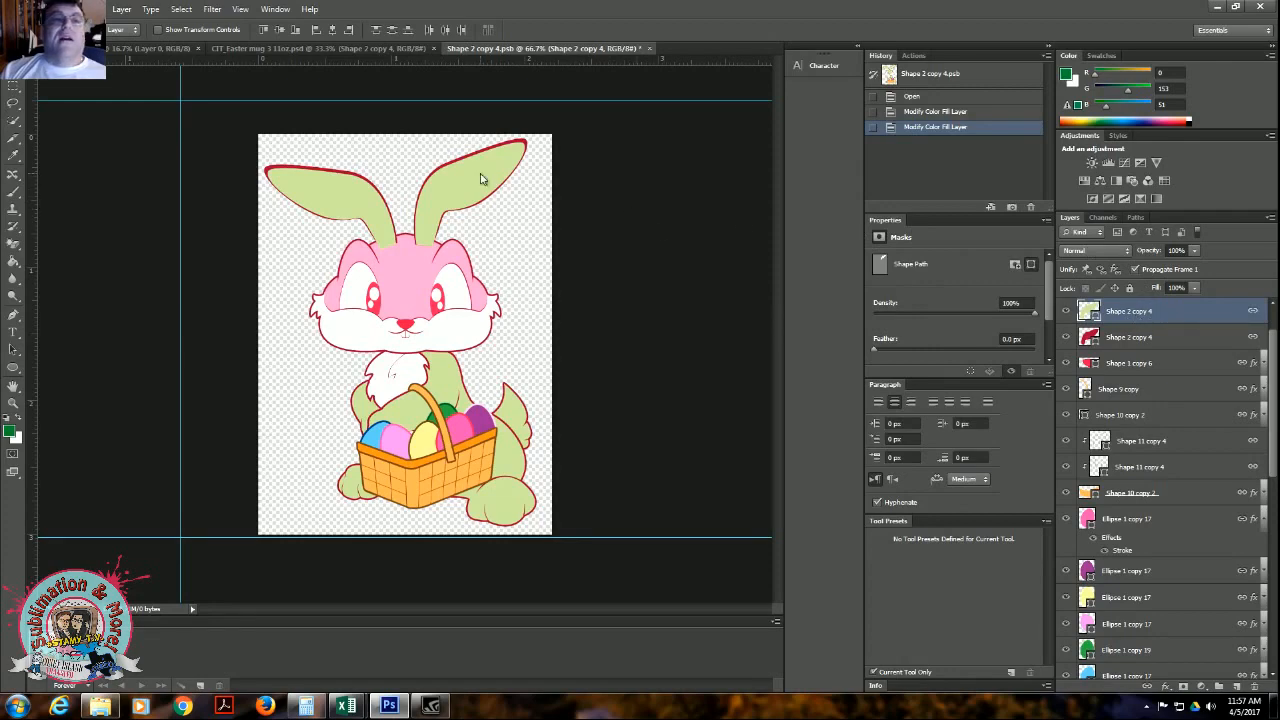
{"action": "double_click", "coordinate": [1093, 314]}
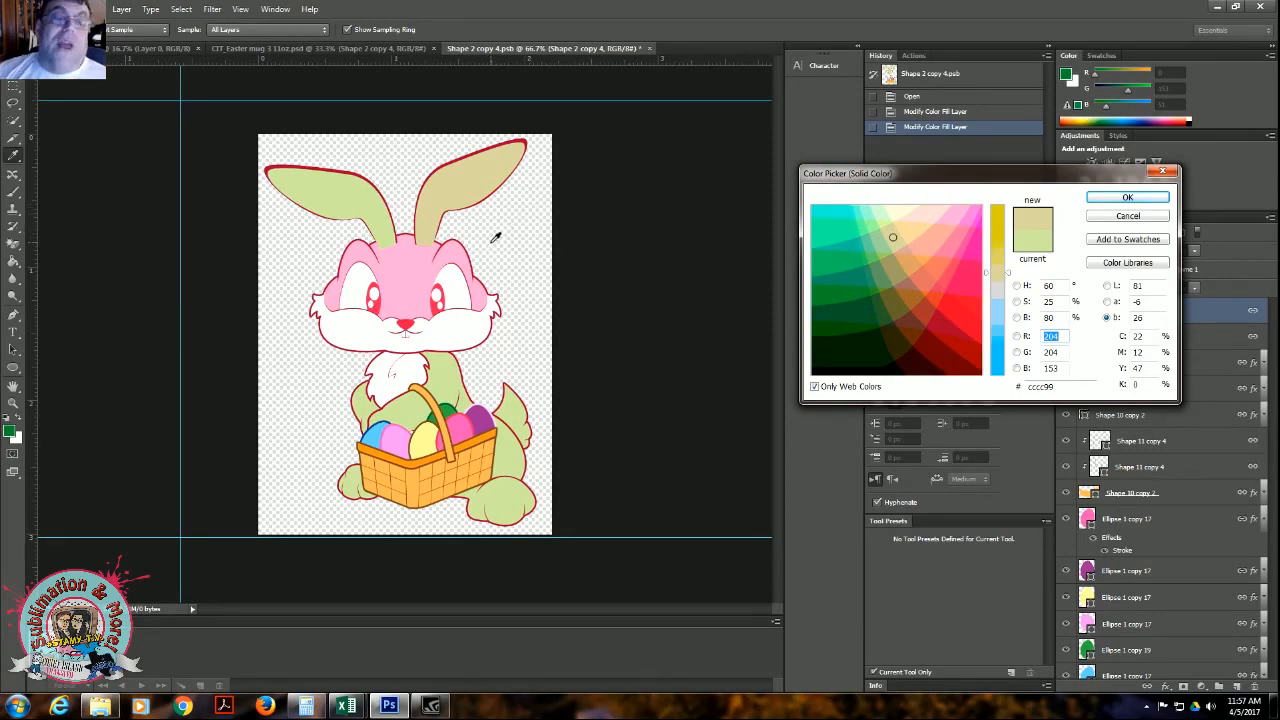
{"action": "left_click", "coordinate": [408, 271]}
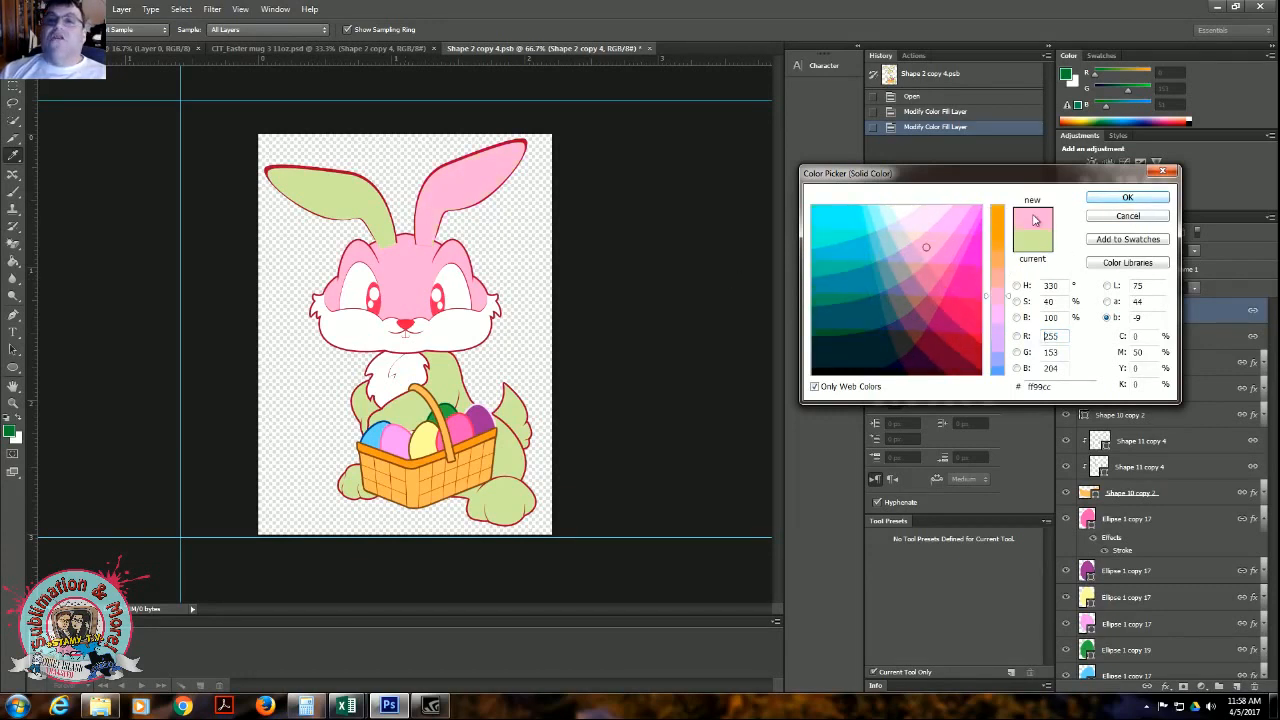
{"action": "left_click", "coordinate": [1137, 197]}
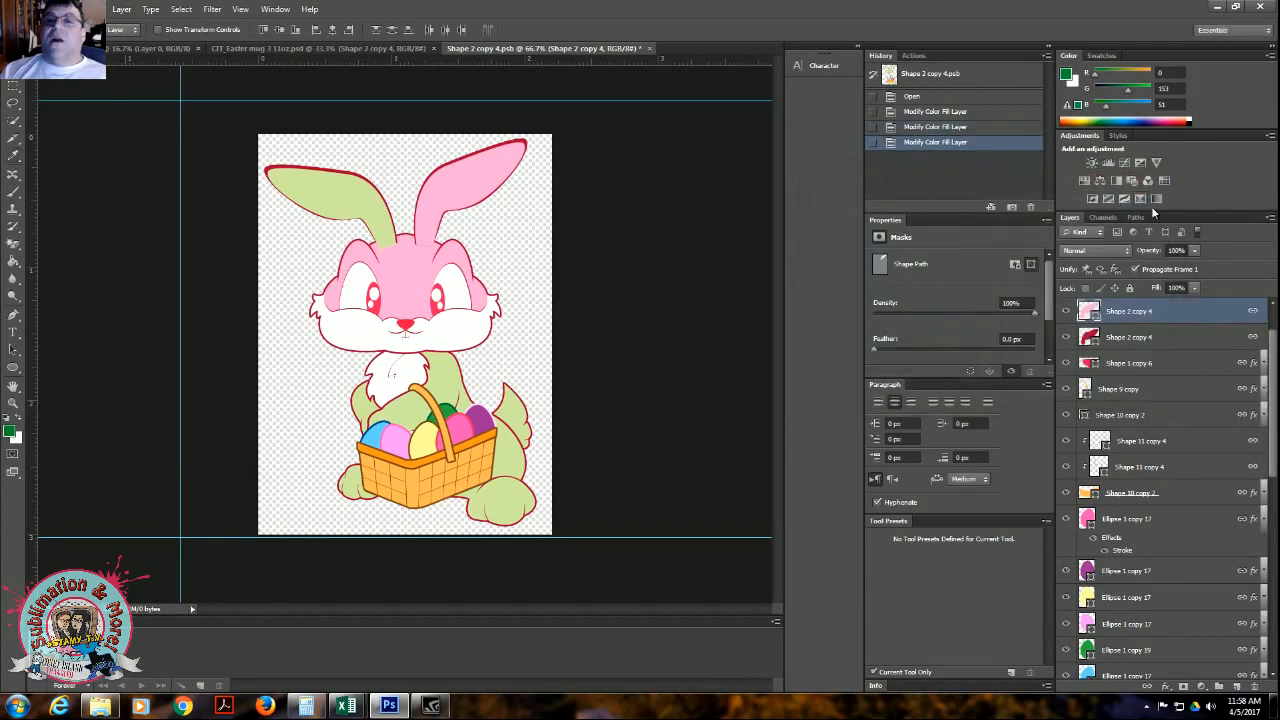
{"action": "left_click", "coordinate": [320, 191]}
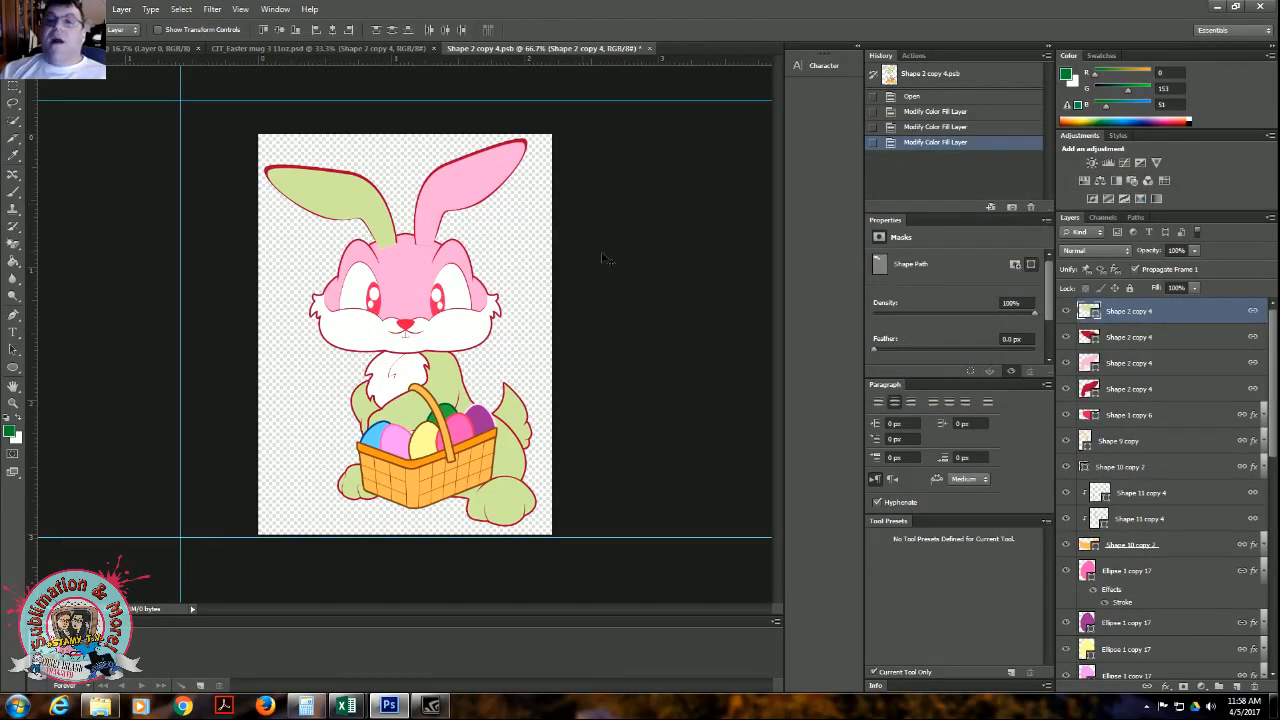
{"action": "double_click", "coordinate": [1089, 311]}
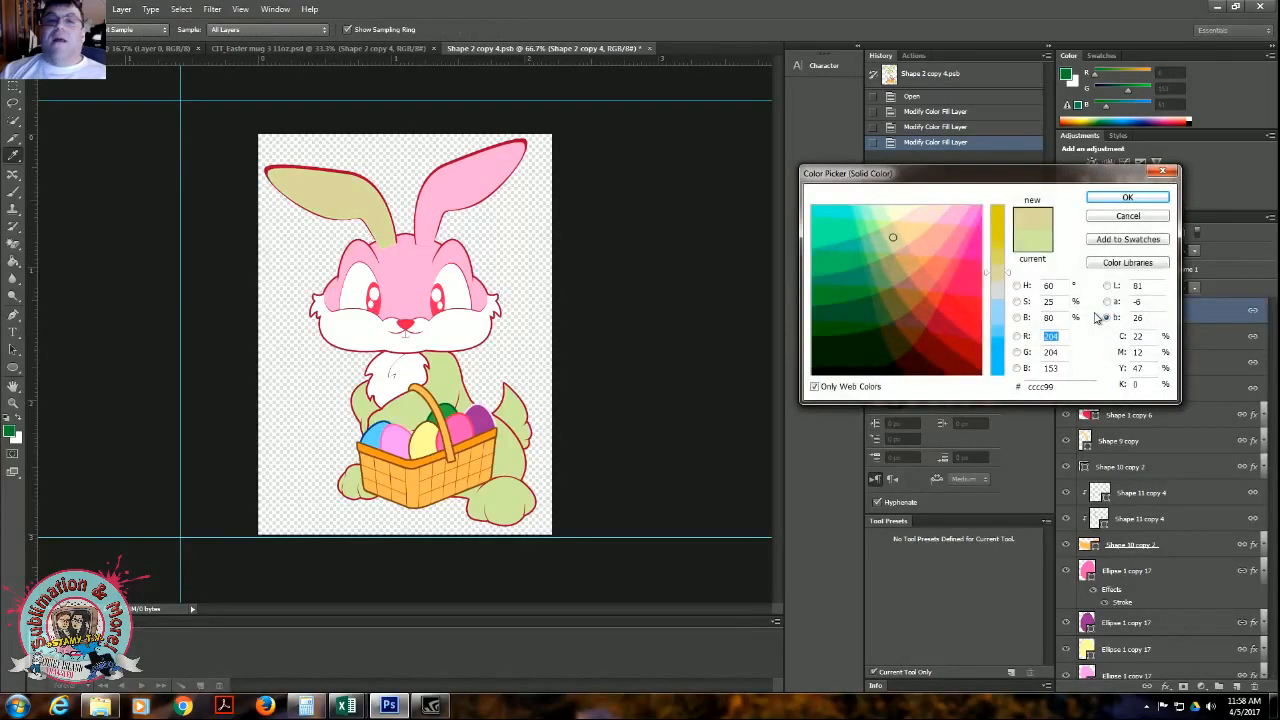
{"action": "left_click", "coordinate": [460, 175]}
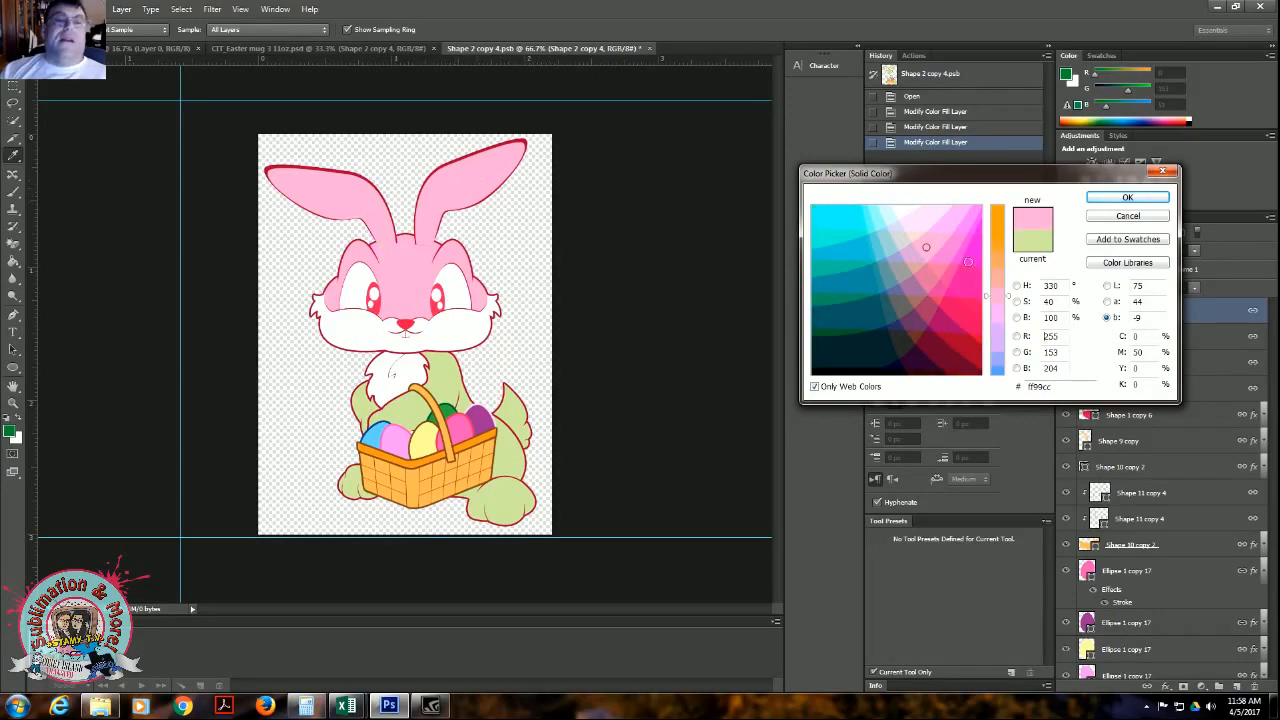
{"action": "left_click", "coordinate": [1128, 198]}
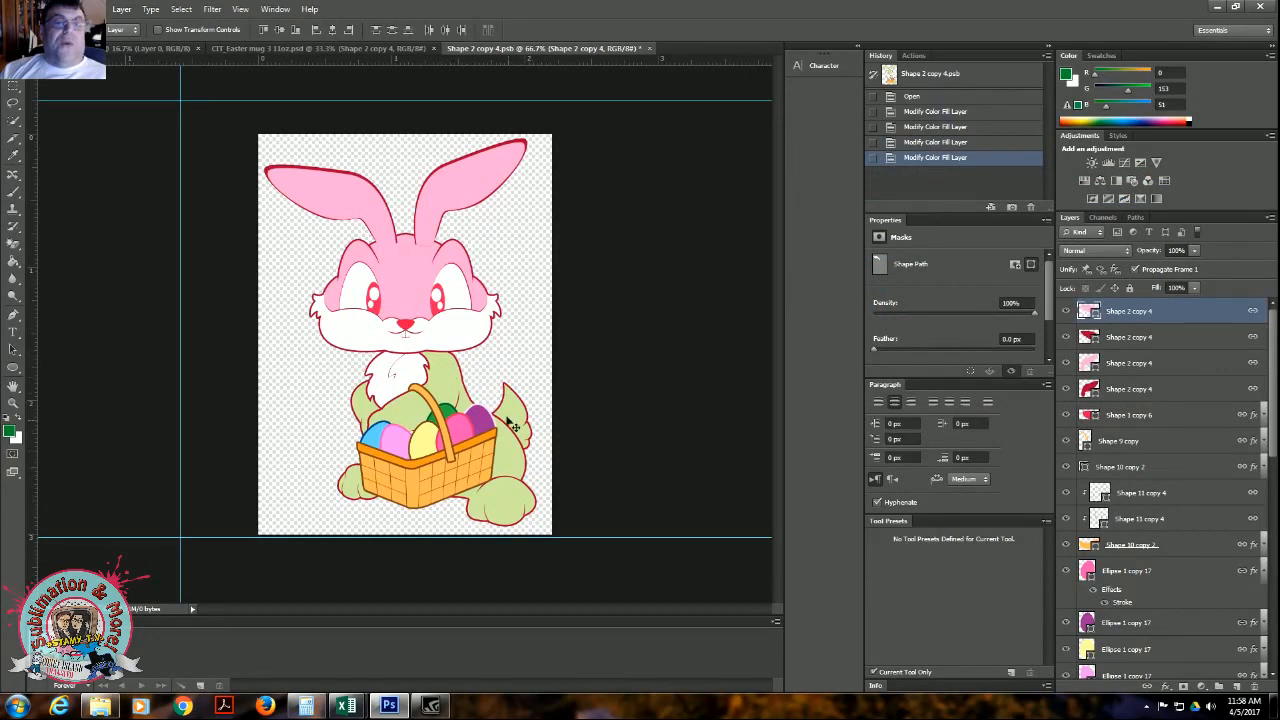
Recolor the bunny's green body, Shape 3 copy, to ff99cc by sampling the pink of the head
{"action": "left_click", "coordinate": [506, 503]}
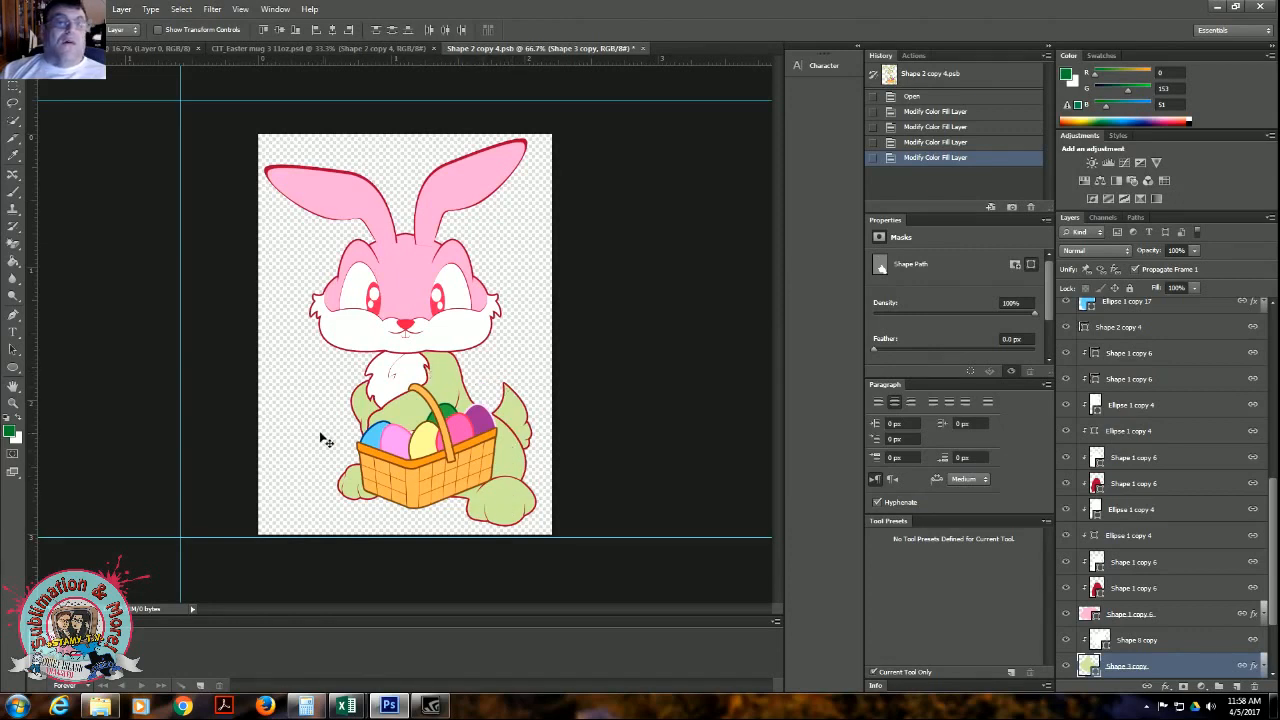
{"action": "scroll", "coordinate": [1060, 620], "scroll_direction": "down", "scroll_amount": 3}
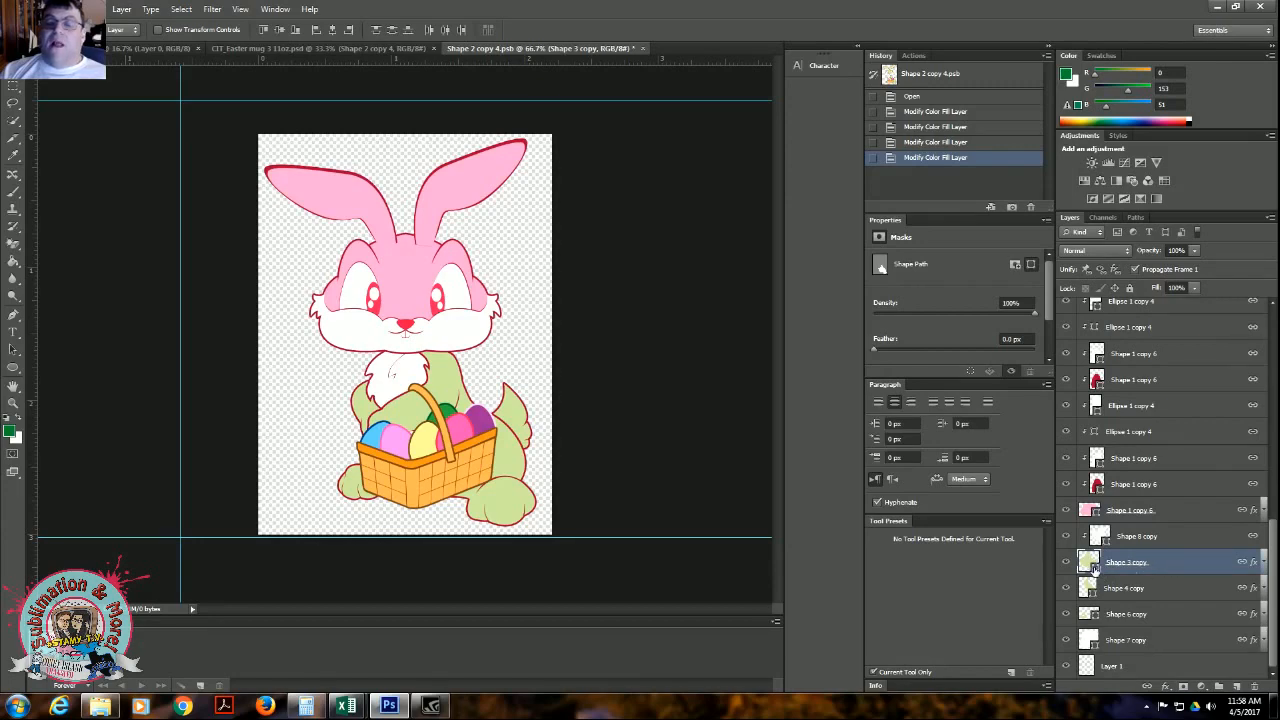
{"action": "double_click", "coordinate": [1094, 566]}
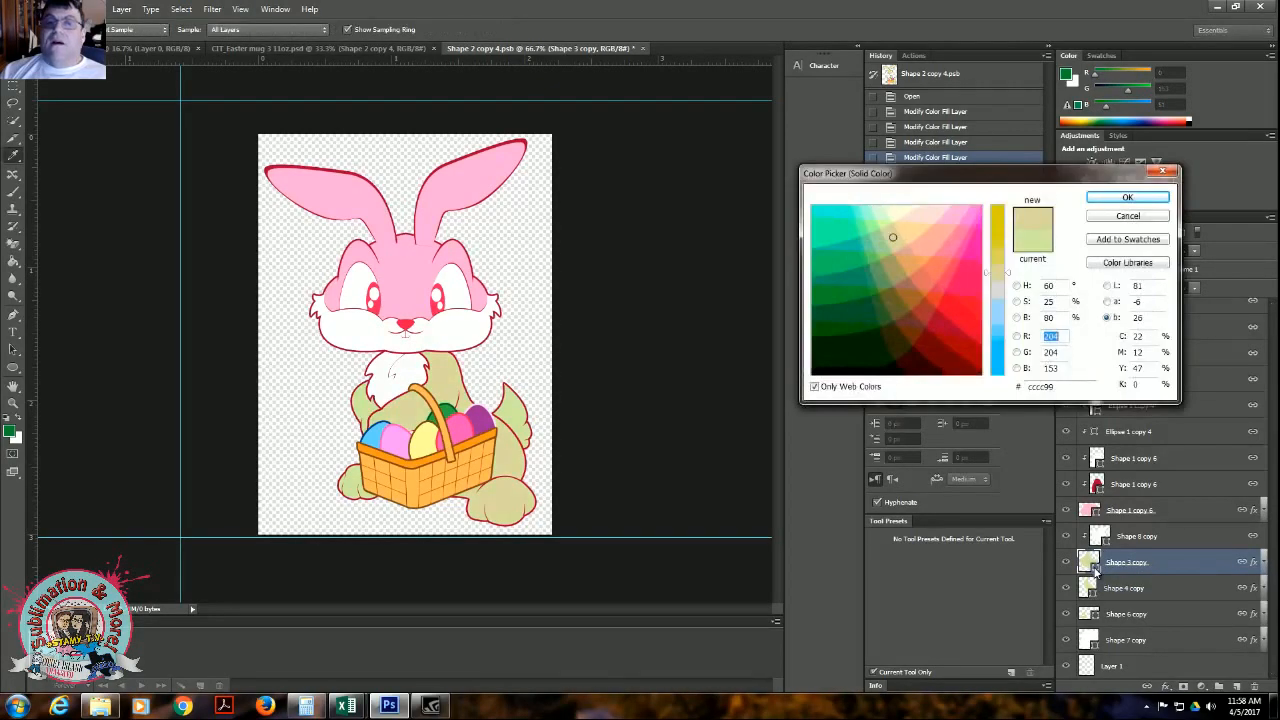
{"action": "left_click", "coordinate": [409, 263]}
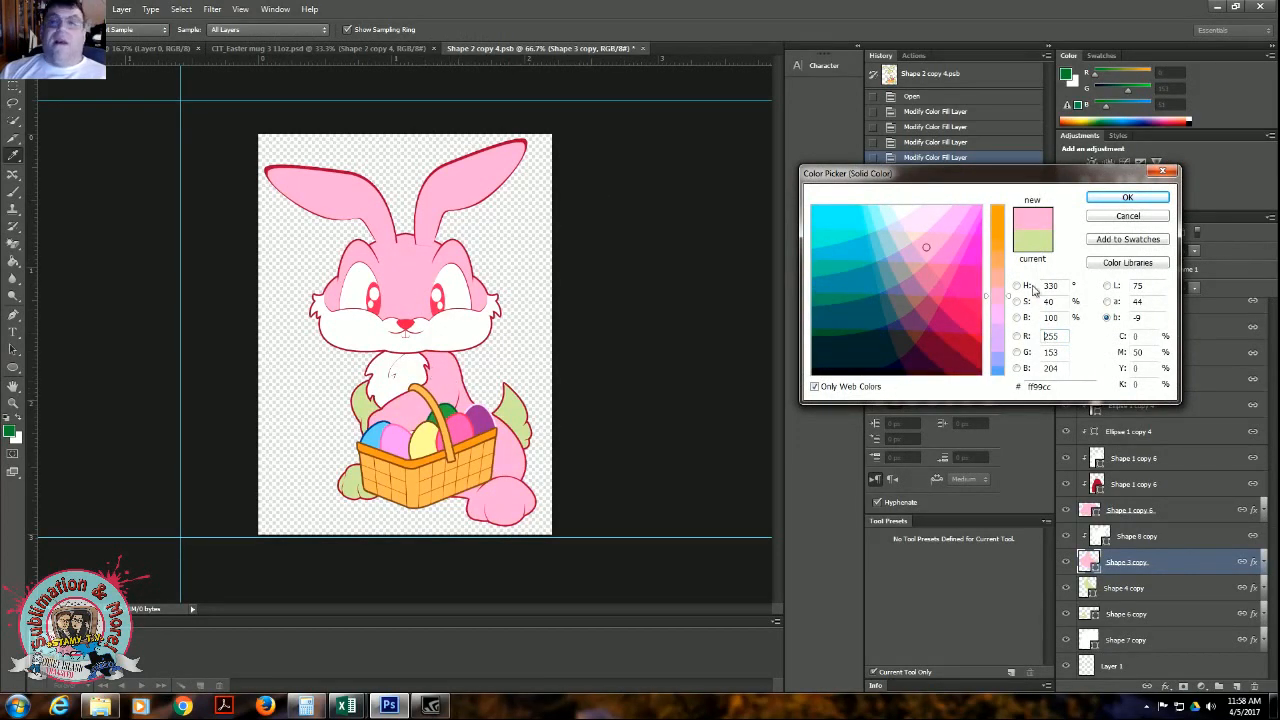
{"action": "left_click", "coordinate": [1124, 197]}
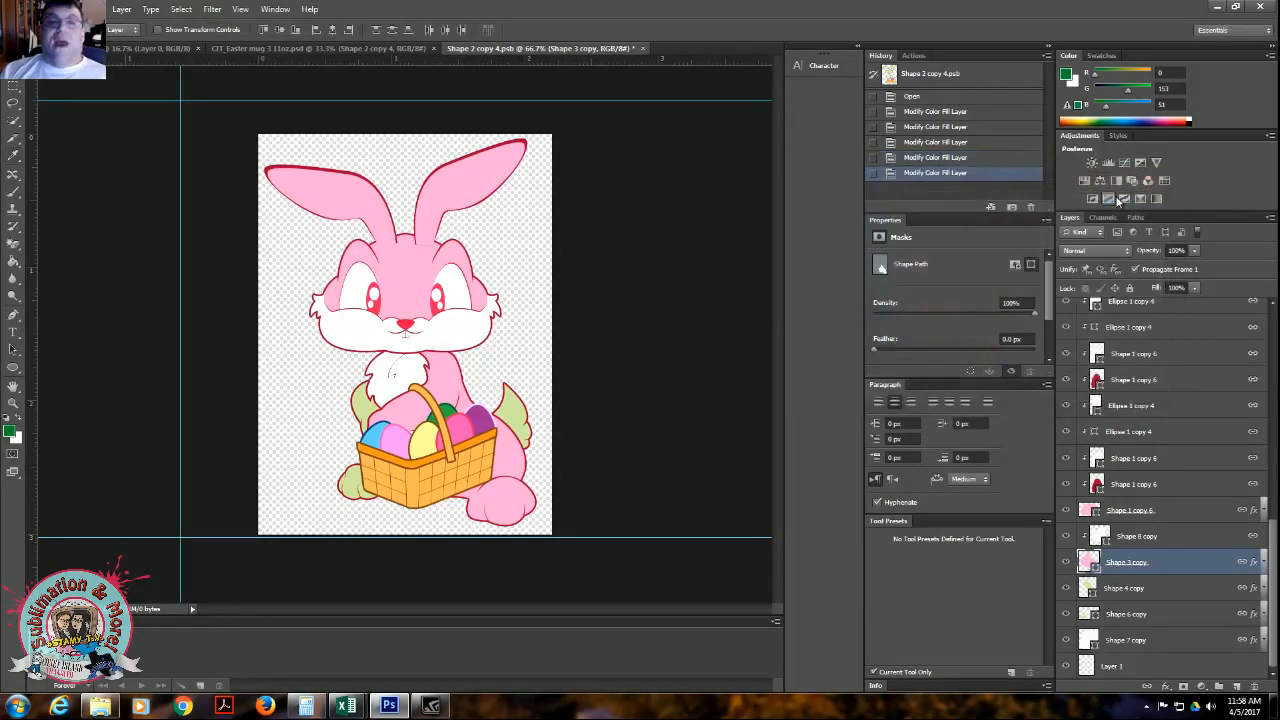
Recolor the green tail and the foot left of the basket, Shape 6 copy, to ff99cc sampled from the body
{"action": "left_click", "coordinate": [520, 418], "text": "ctrl"}
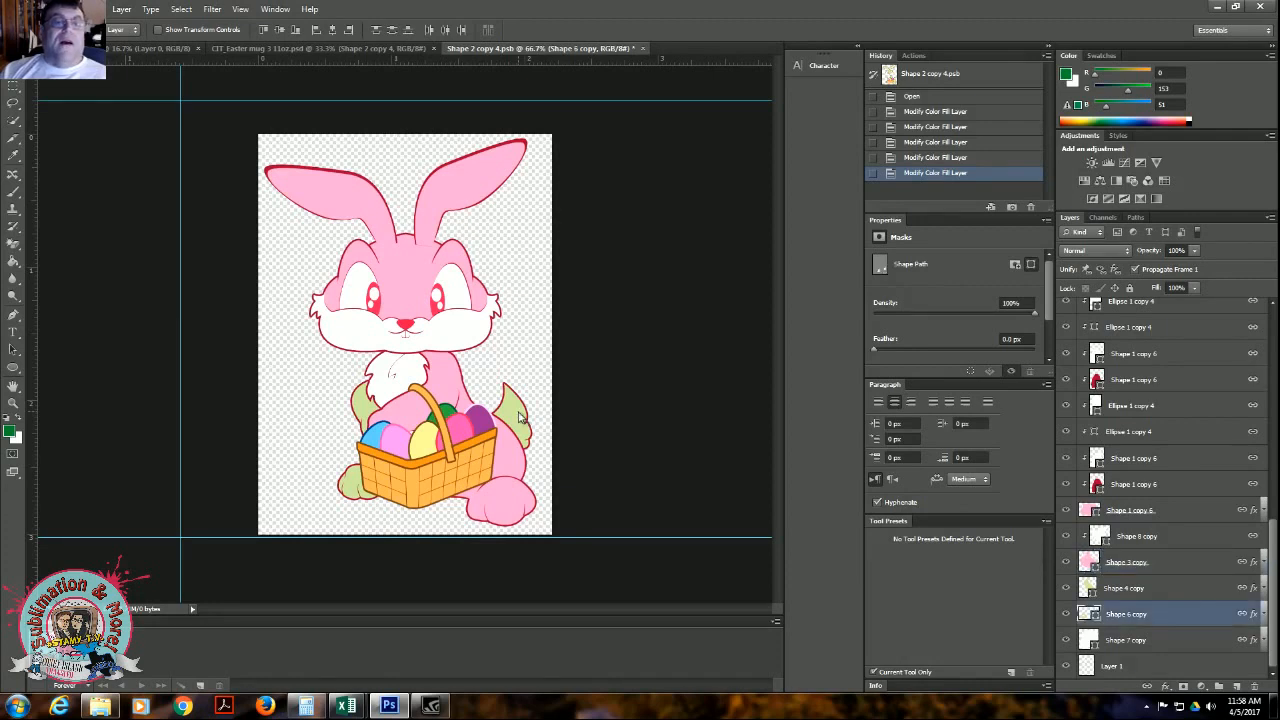
{"action": "double_click", "coordinate": [1092, 615]}
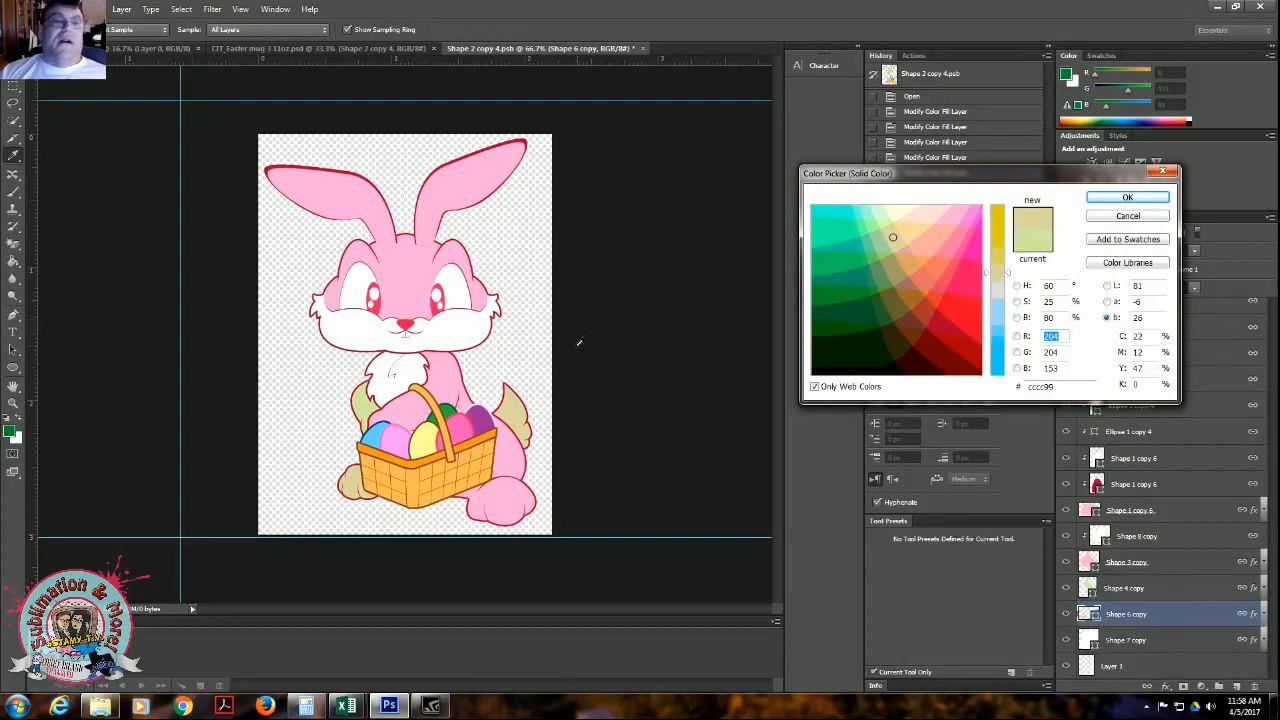
{"action": "left_click", "coordinate": [446, 381]}
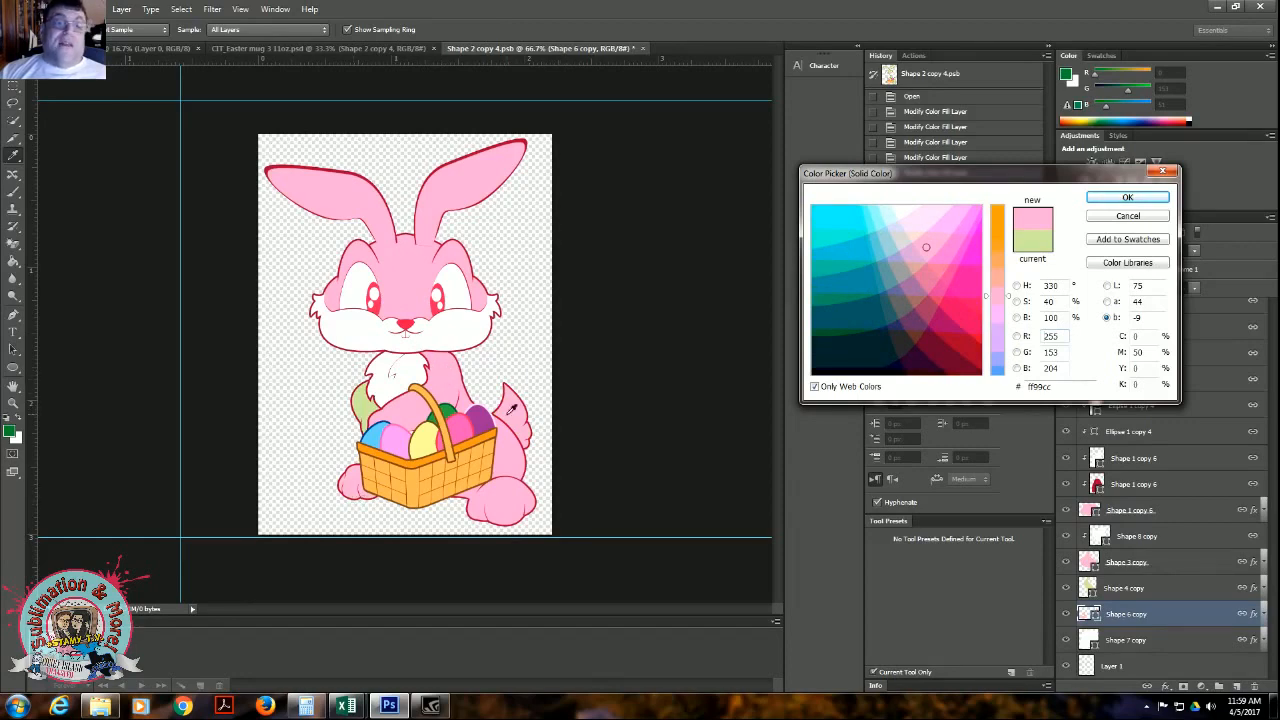
{"action": "left_click", "coordinate": [1143, 199]}
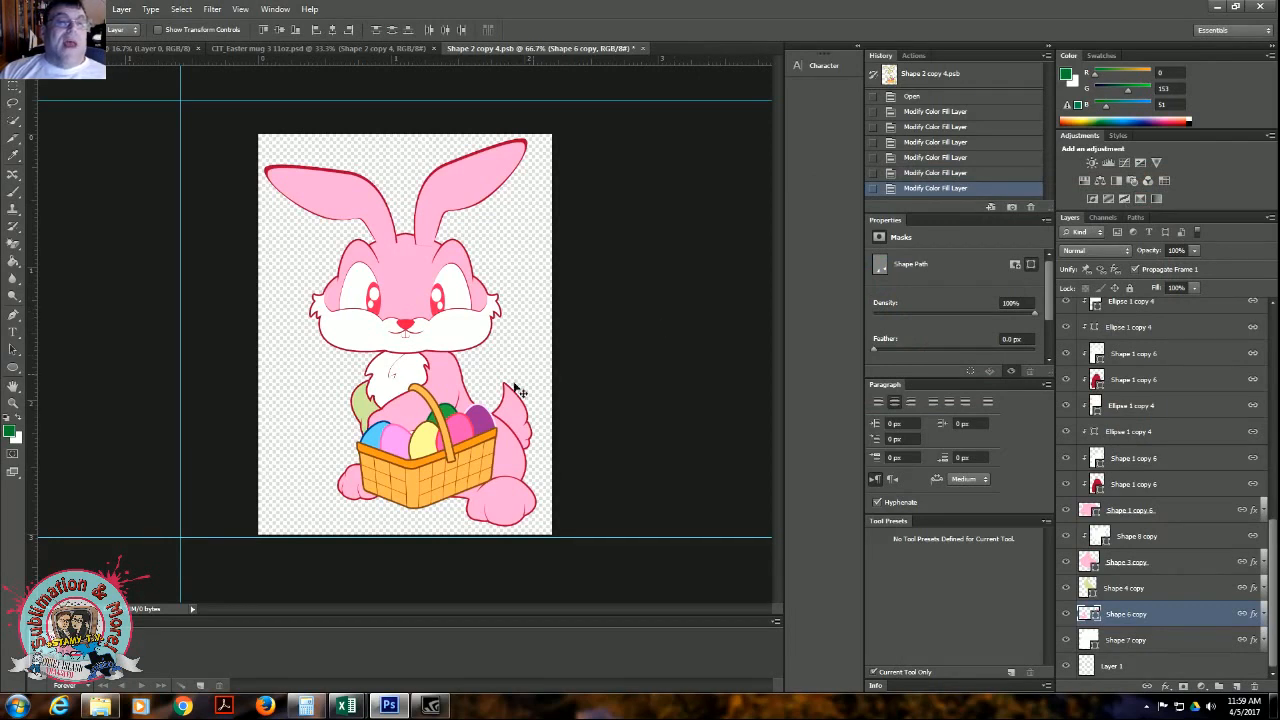
Recolor the remaining green arm behind the basket, Shape 4 copy, to ff99cc sampled from the bunny's head
{"action": "left_click", "coordinate": [365, 407]}
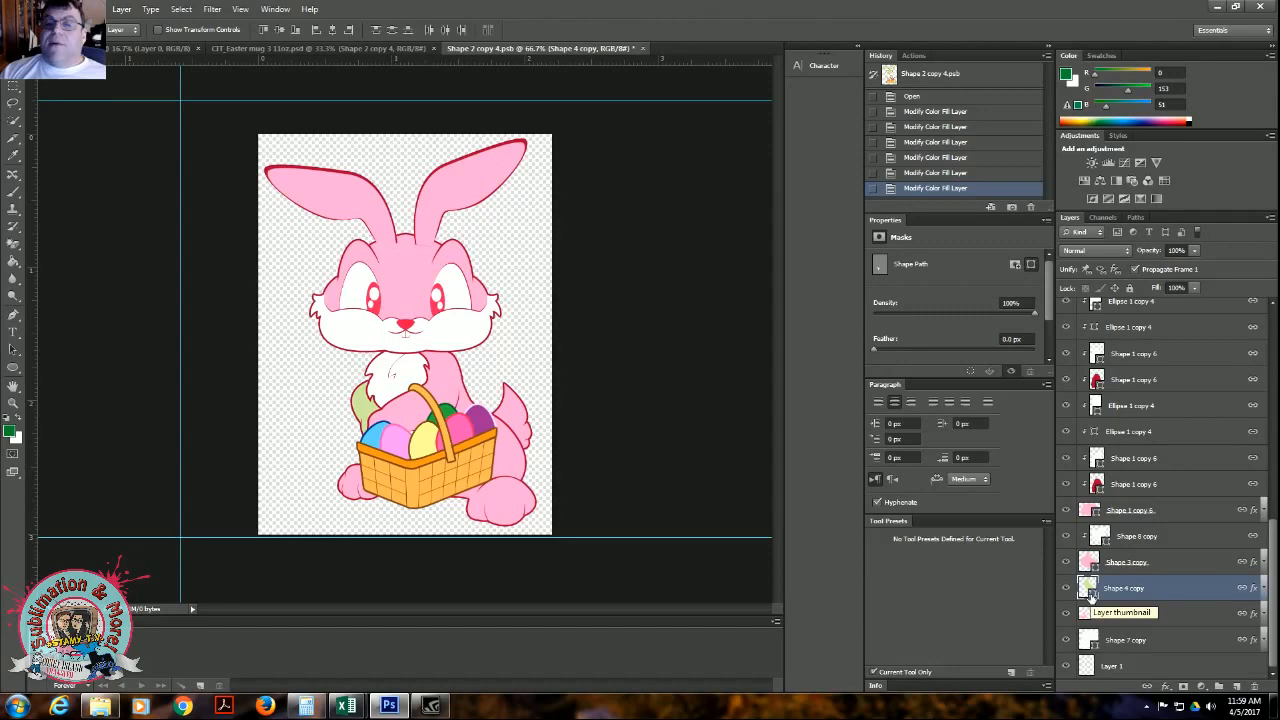
{"action": "double_click", "coordinate": [1089, 592]}
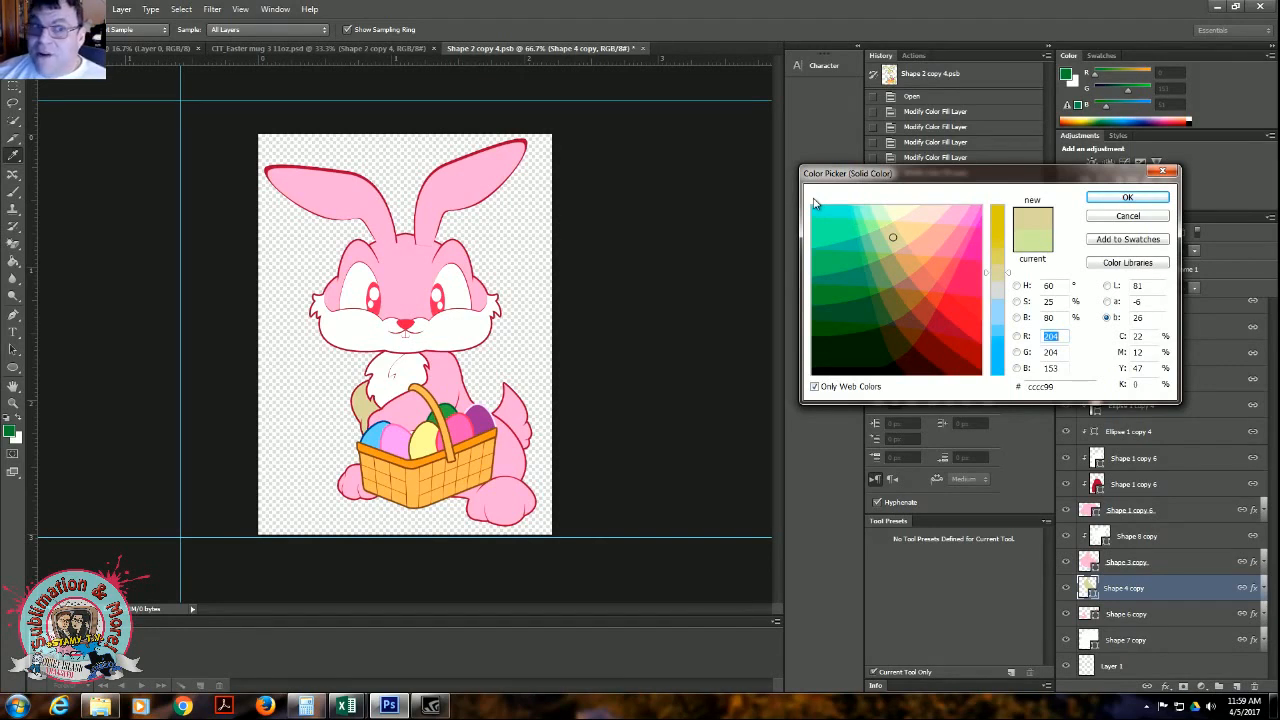
{"action": "left_click", "coordinate": [418, 263]}
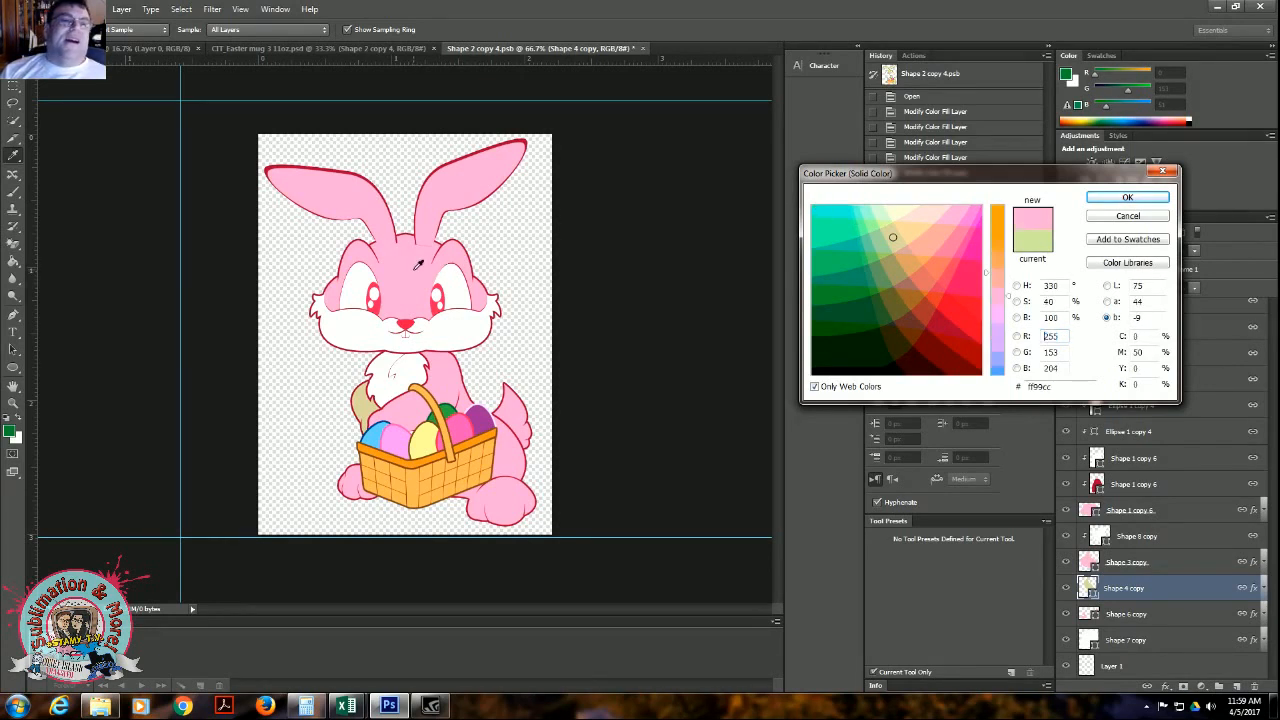
{"action": "left_click", "coordinate": [1148, 197]}
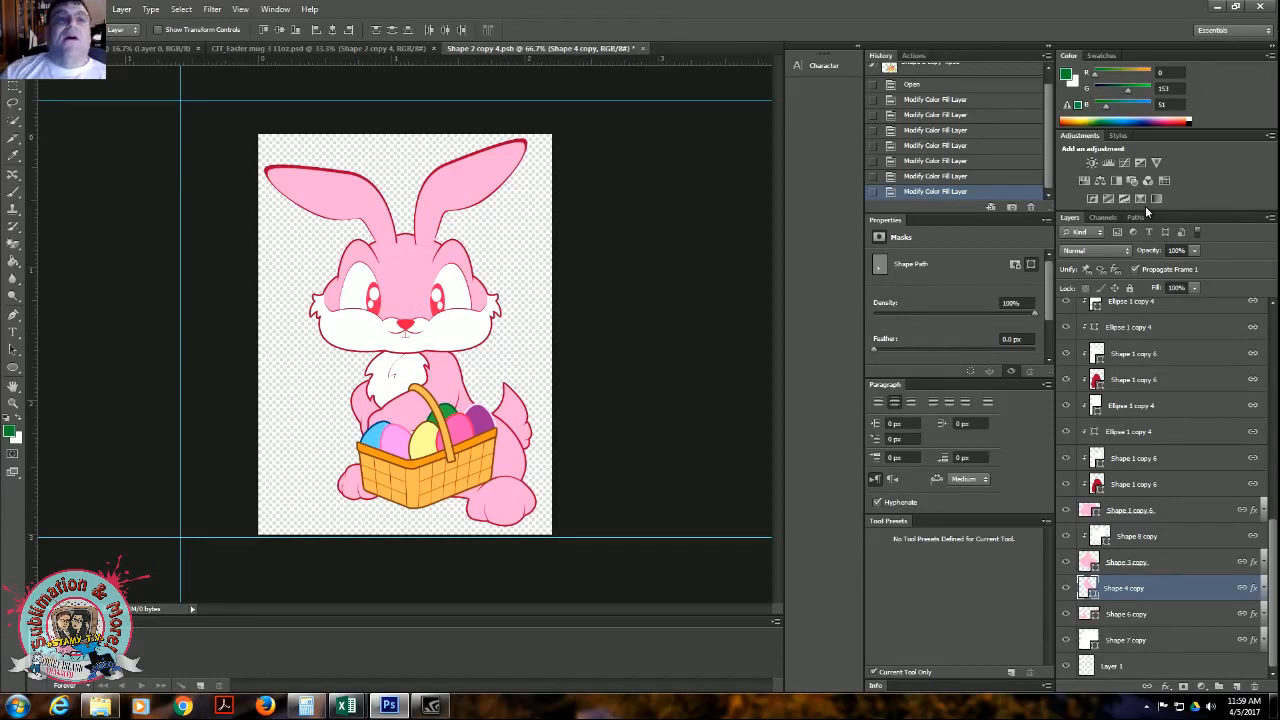
Close Shape 2 copy 4.psb with its changes saved, and close CIT_Easter mug 3 11oz.psd without saving
{"action": "left_click", "coordinate": [642, 48]}
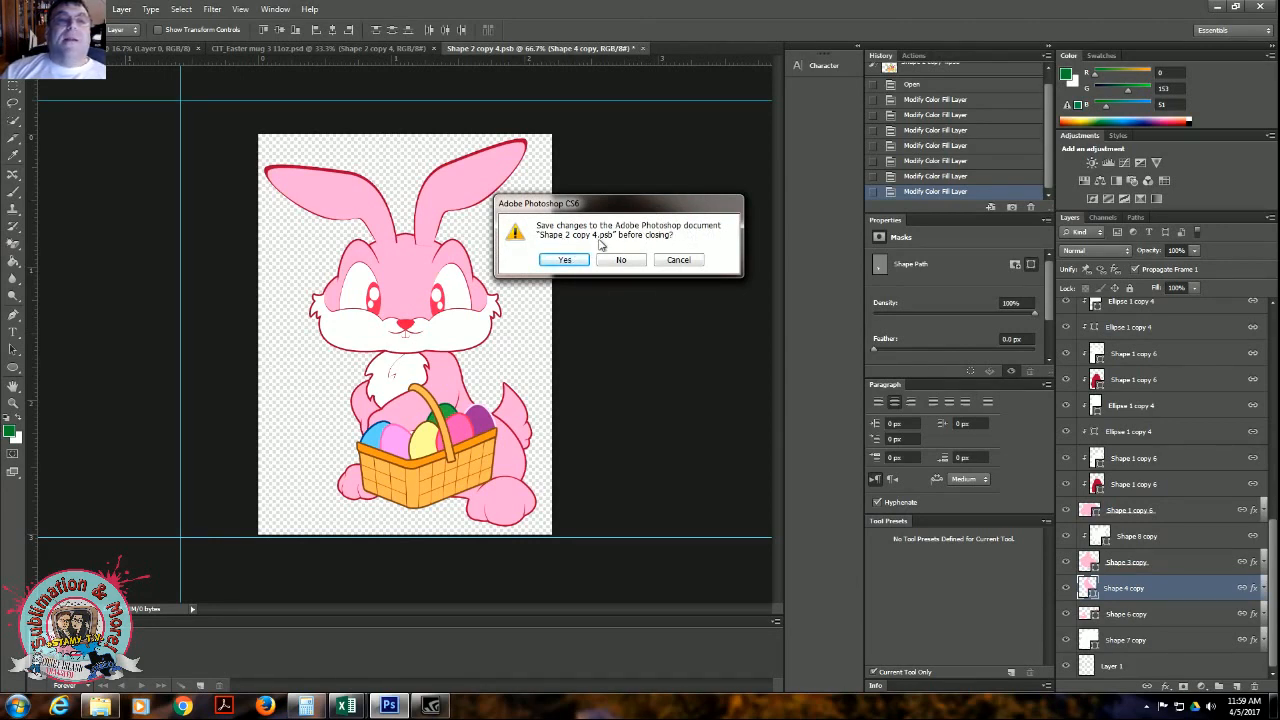
{"action": "left_click", "coordinate": [565, 261]}
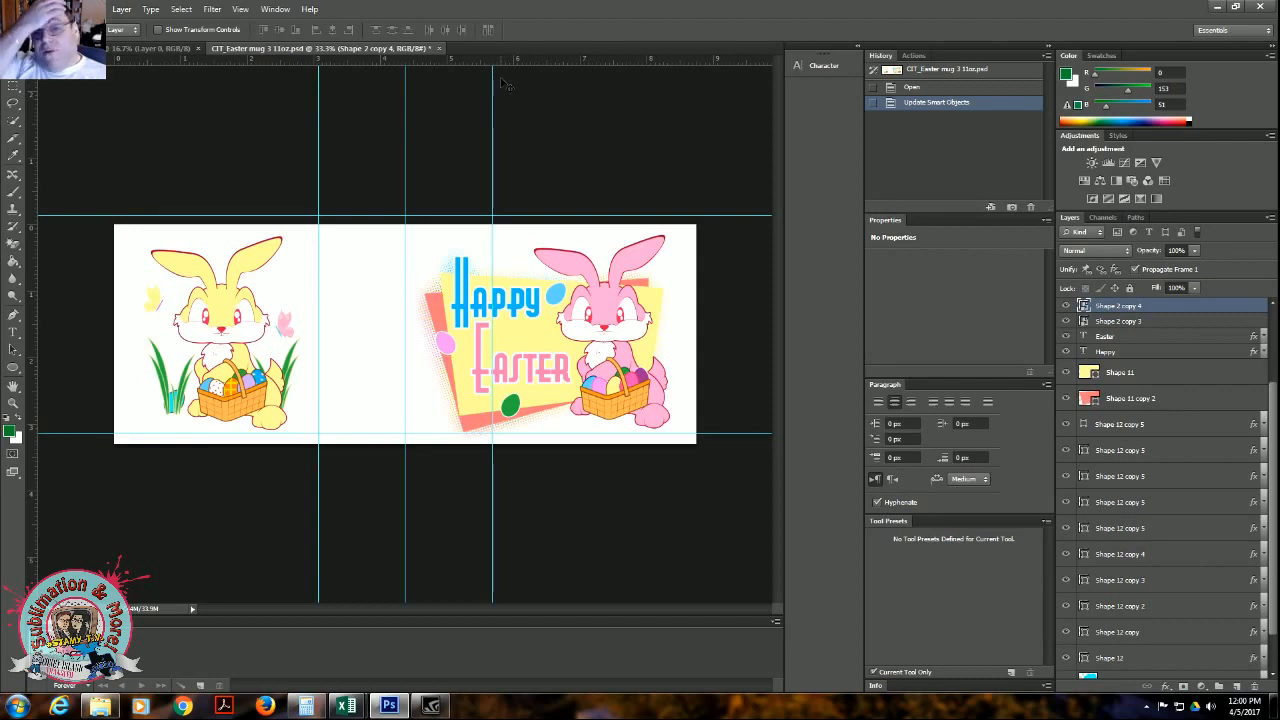
{"action": "left_click", "coordinate": [441, 49]}
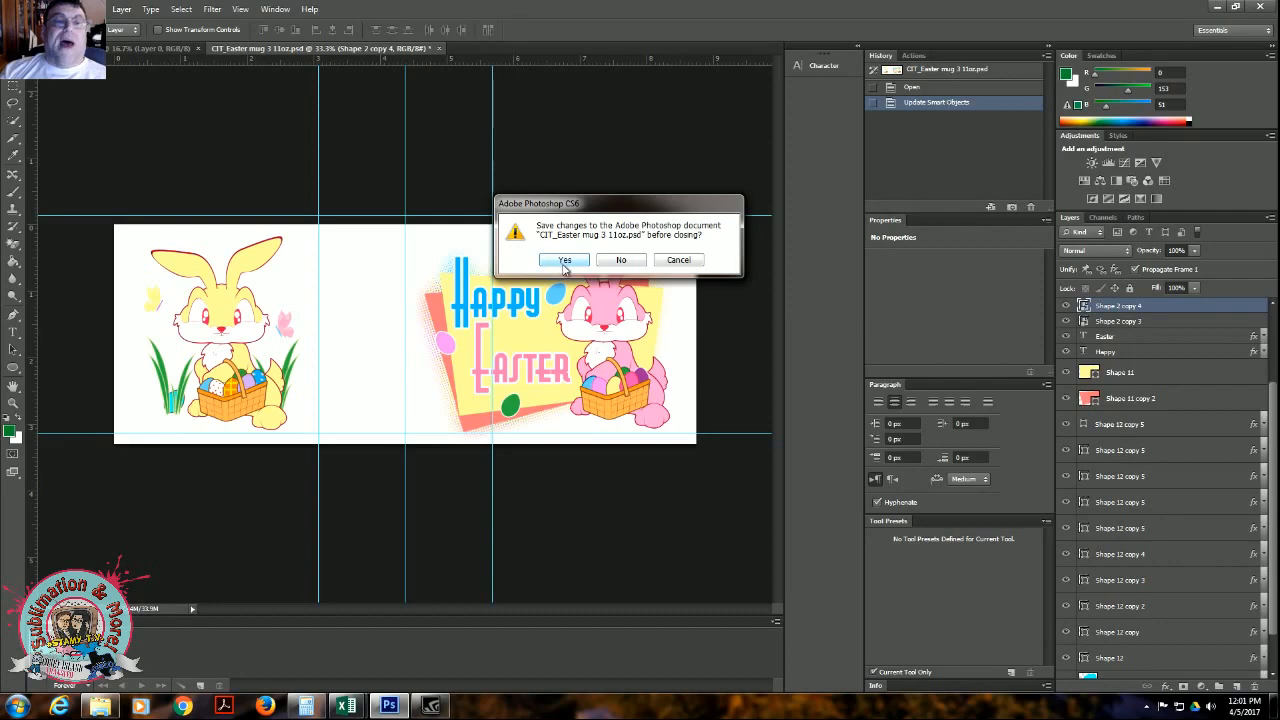
{"action": "left_click", "coordinate": [620, 260]}
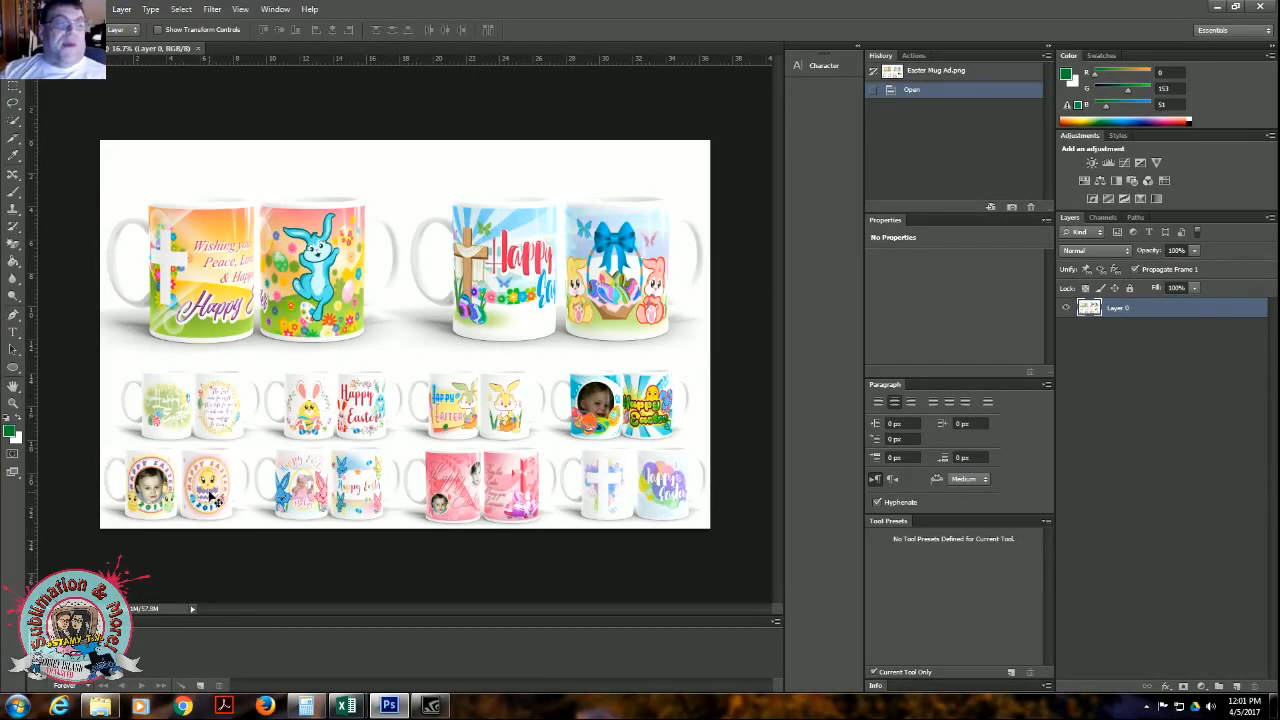
Open CIT_Easter mug 4 11oz.psd from the Mug 4 folder
{"action": "left_click", "coordinate": [35, 9]}
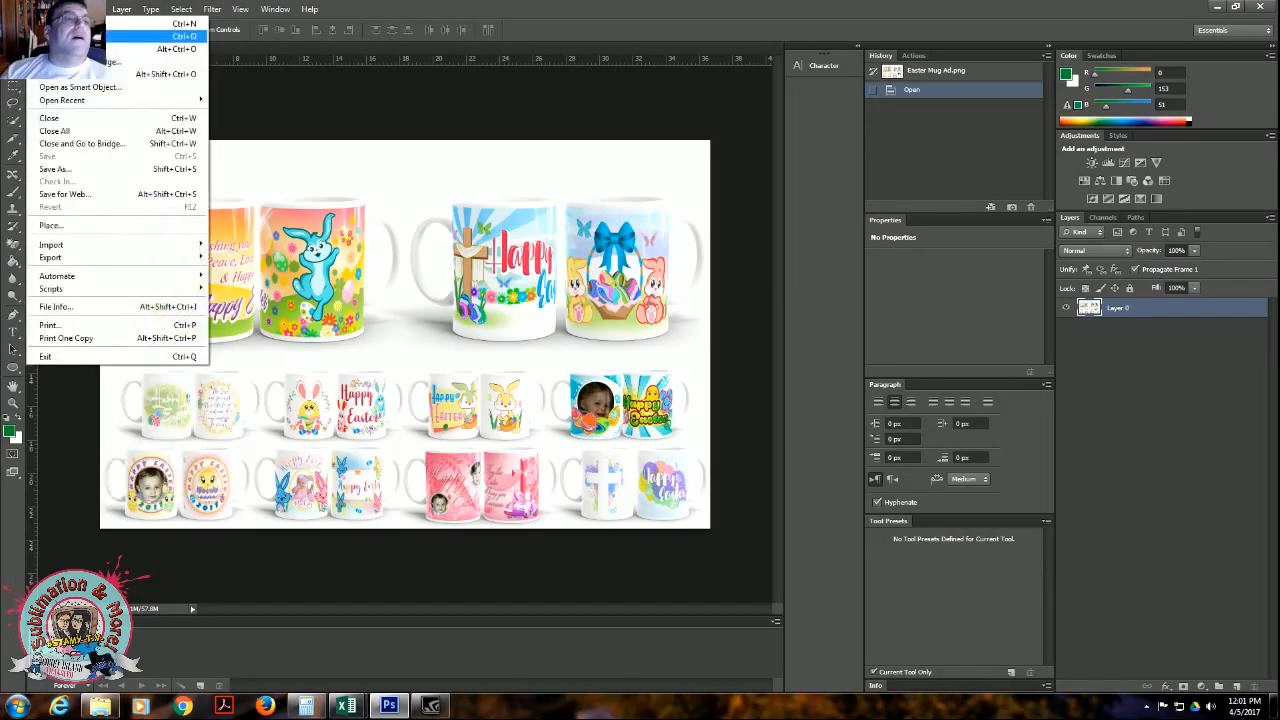
{"action": "left_click", "coordinate": [150, 36]}
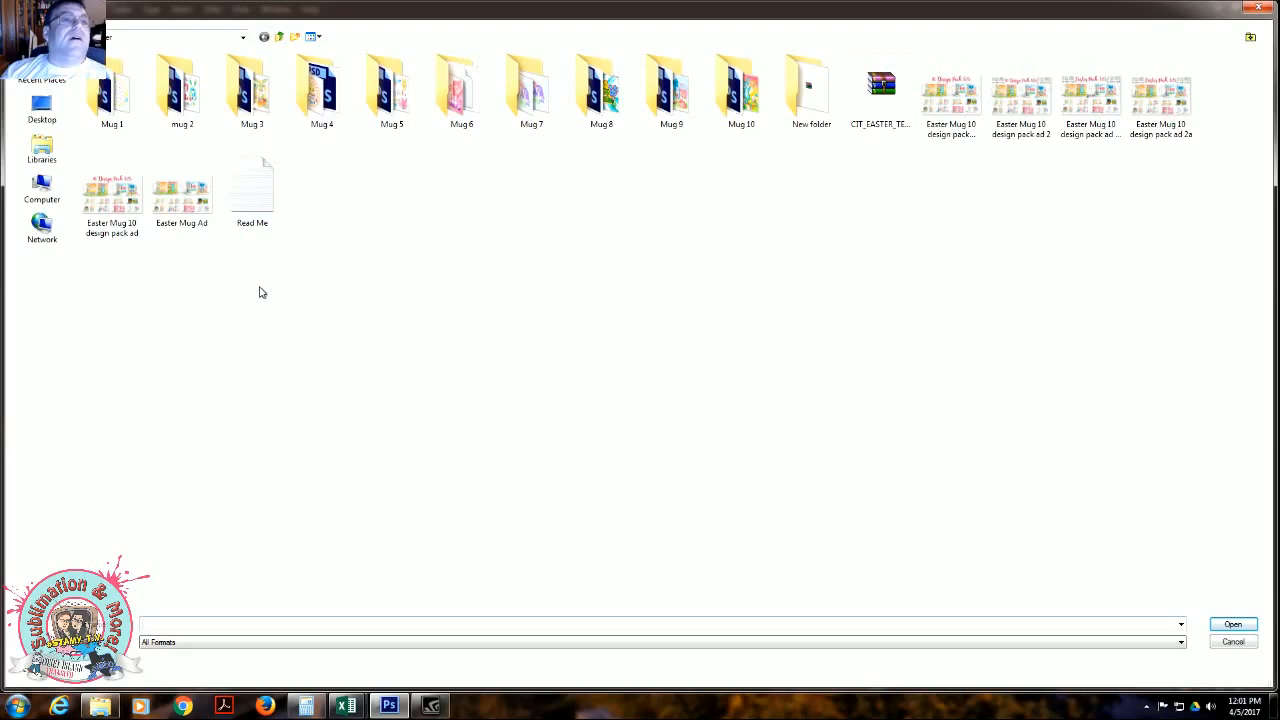
{"action": "left_click", "coordinate": [324, 94]}
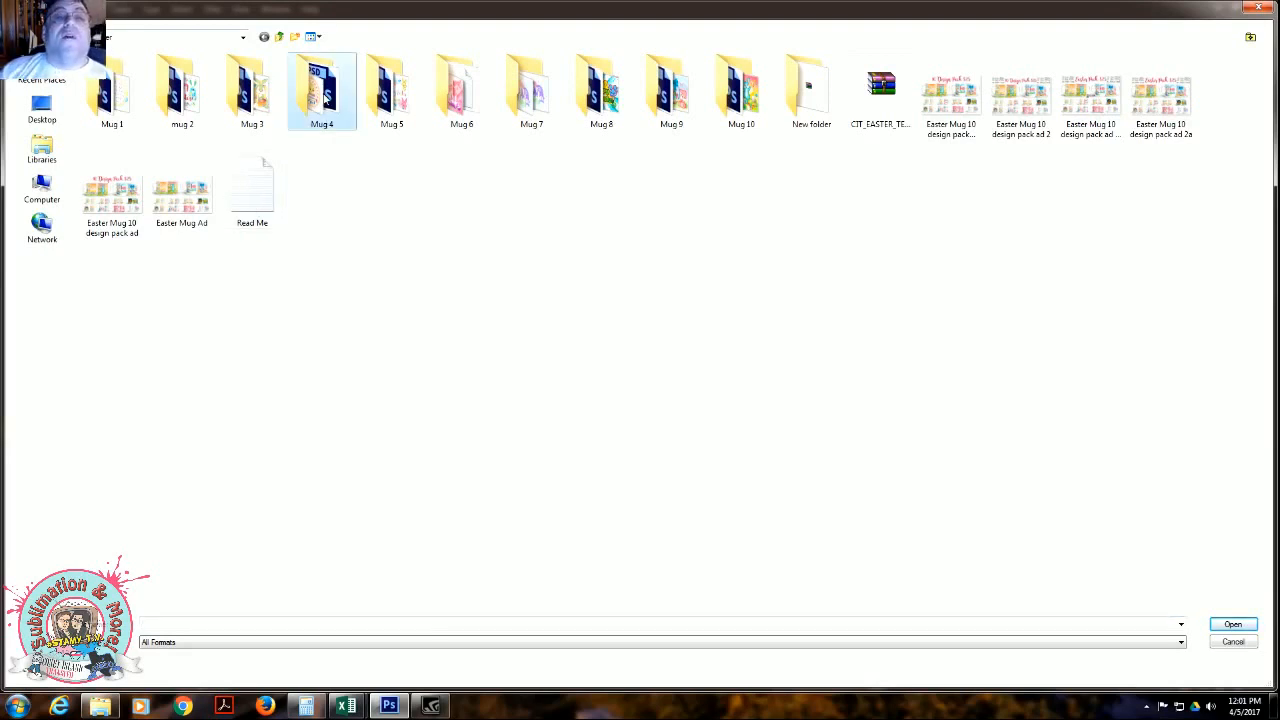
{"action": "double_click", "coordinate": [324, 94]}
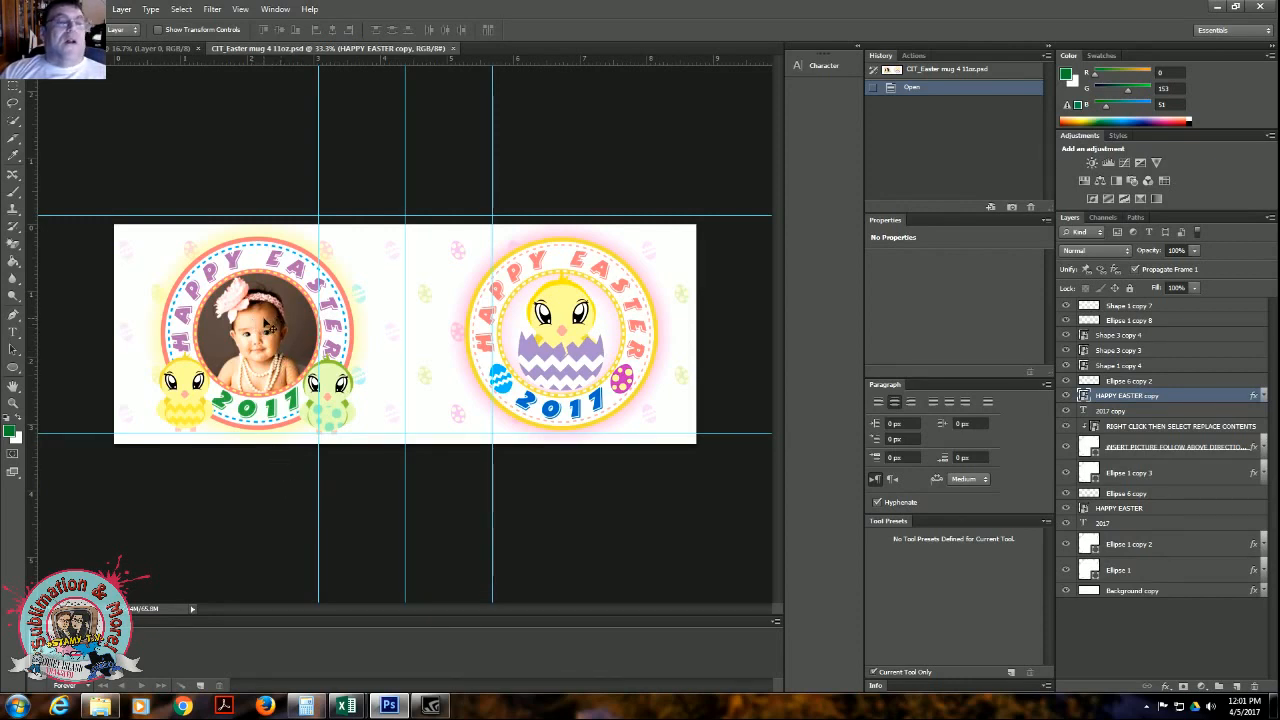
Select the baby photo's layer and toggle the visibility of the INSERT PICTURE circle layer beneath it off and on
{"action": "left_click", "coordinate": [268, 325]}
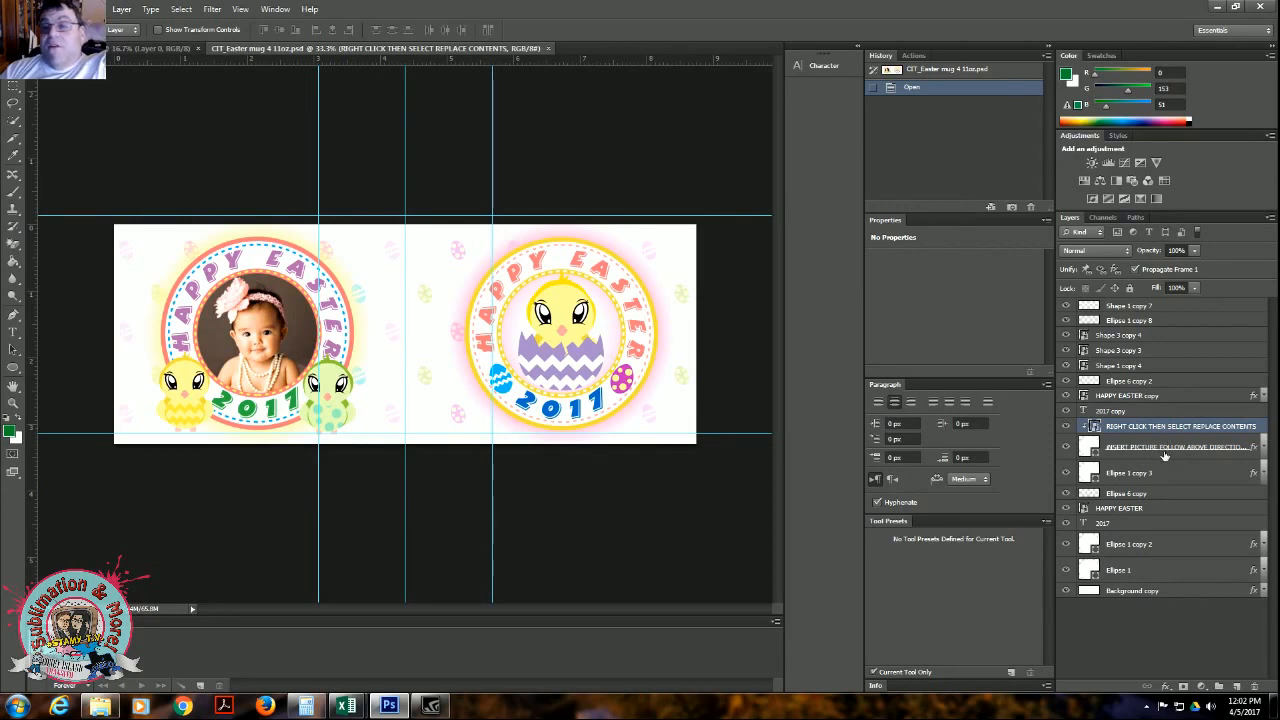
{"action": "left_click", "coordinate": [1065, 448]}
{"action": "left_click", "coordinate": [1065, 448]}
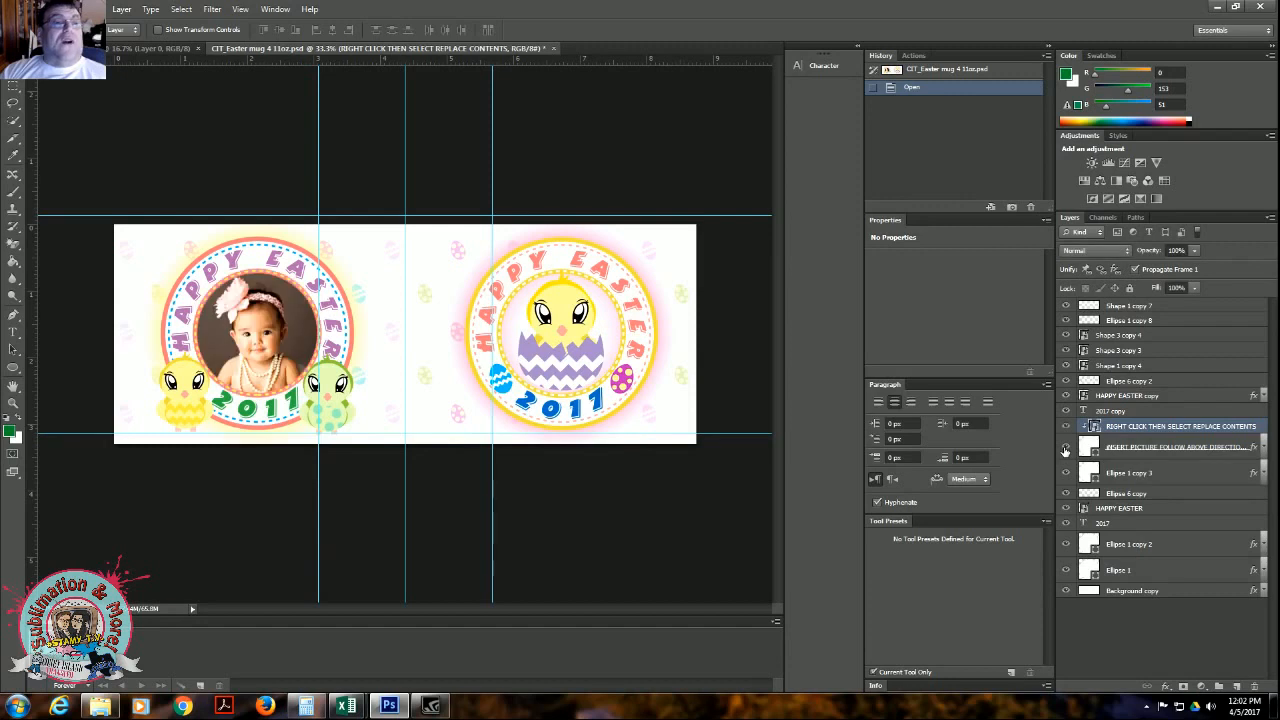
{"action": "left_click", "coordinate": [1065, 448]}
{"action": "left_click", "coordinate": [1065, 448]}
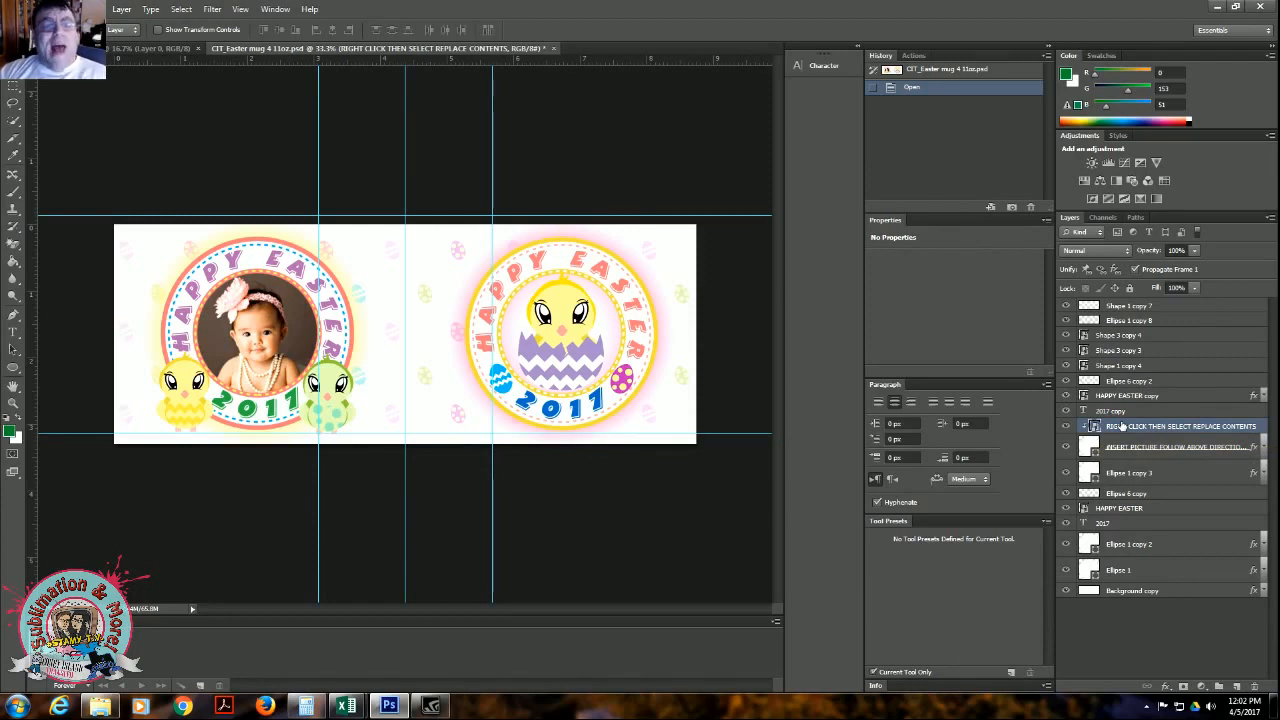
Start Replace Contents on the baby photo's smart object layer and browse the Birth Announcement folder for a replacement picture
{"action": "right_click", "coordinate": [1150, 430]}
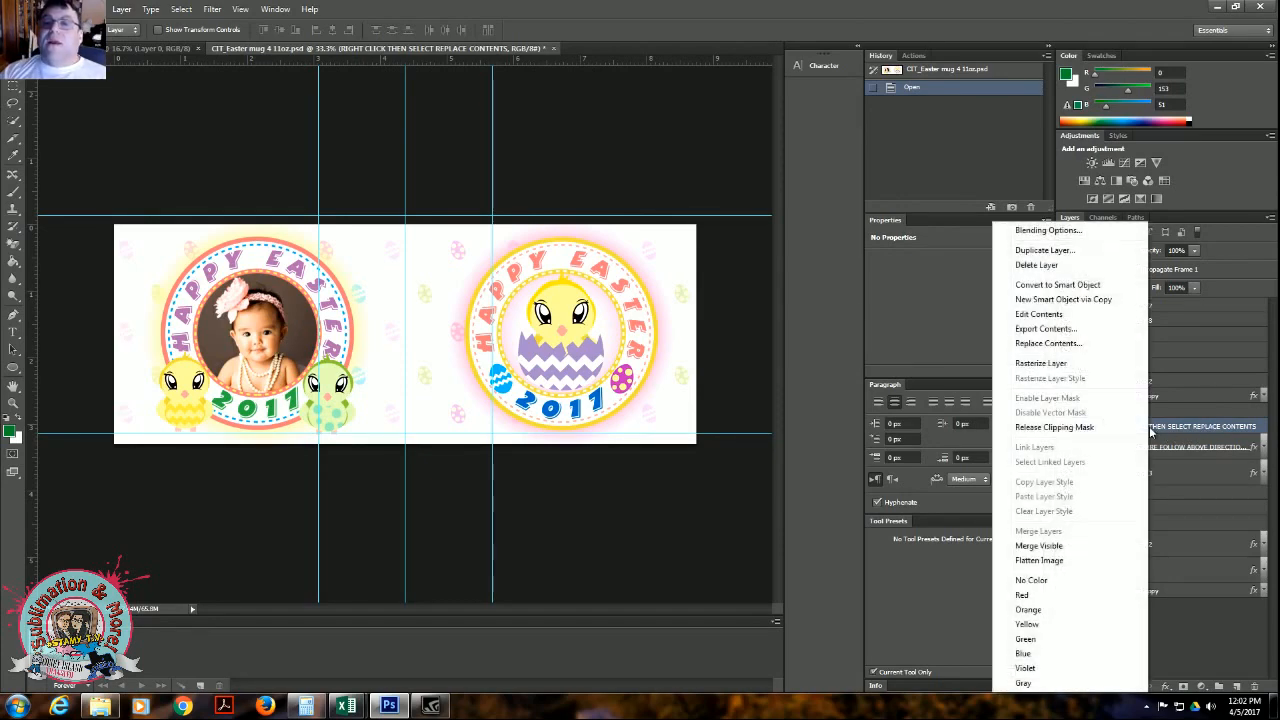
{"action": "left_click", "coordinate": [1072, 344]}
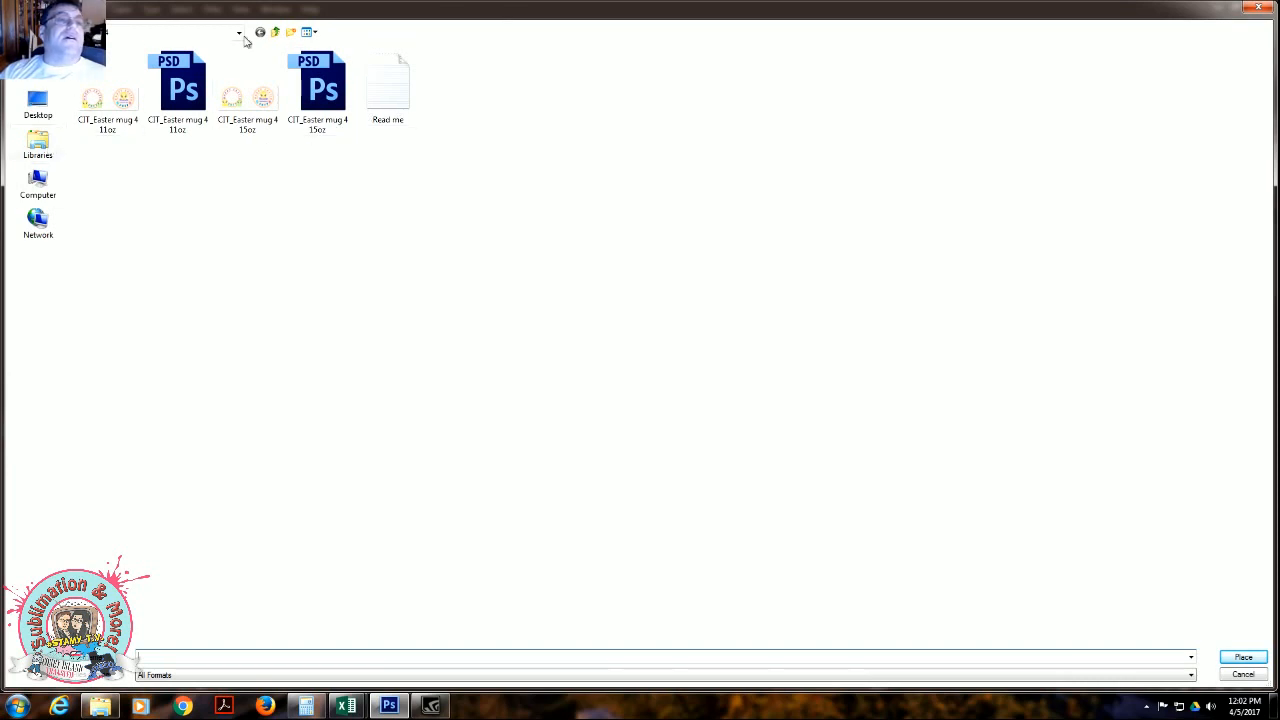
{"action": "left_click", "coordinate": [276, 32]}
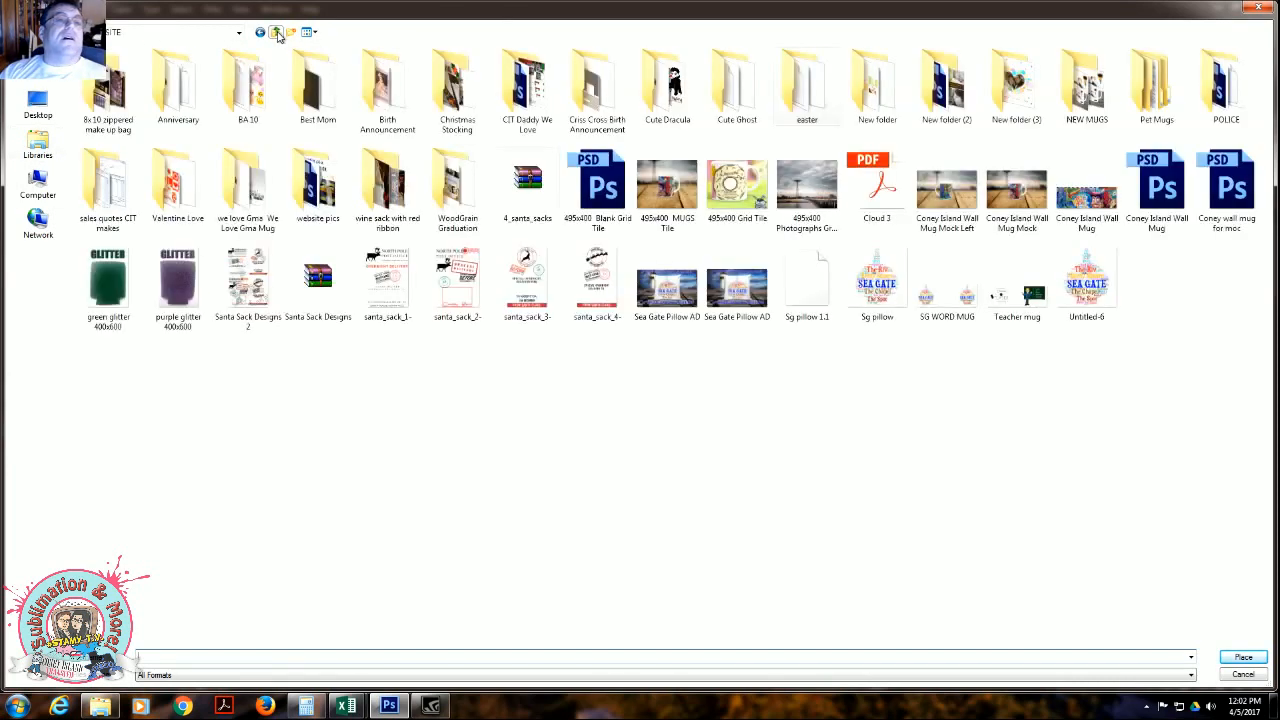
{"action": "double_click", "coordinate": [387, 88]}
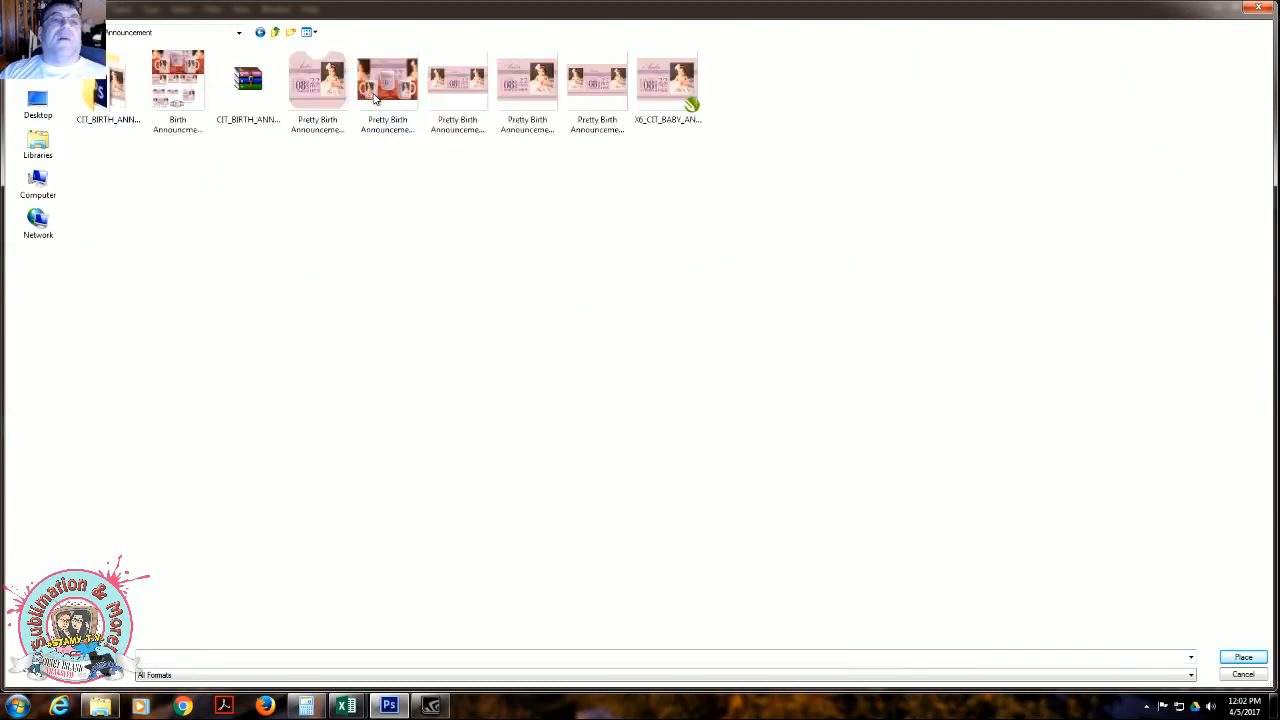
{"action": "double_click", "coordinate": [126, 112]}
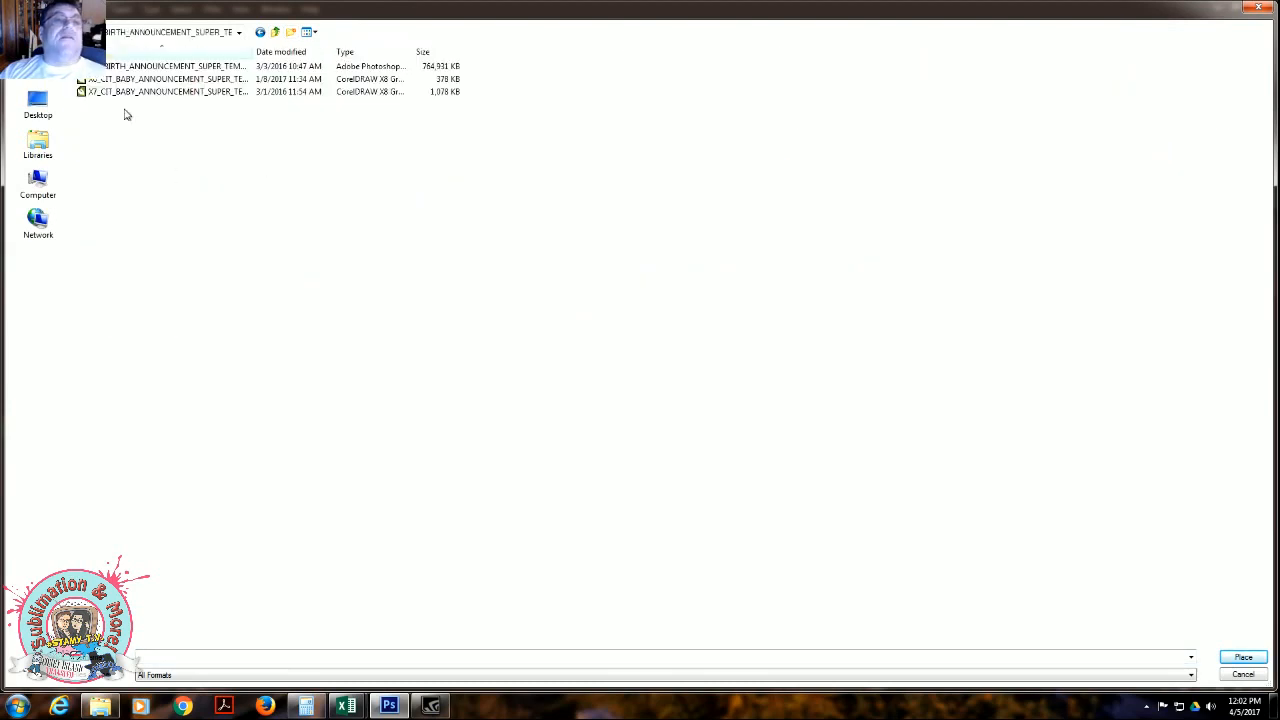
{"action": "left_click", "coordinate": [276, 32]}
{"action": "left_click", "coordinate": [277, 32]}
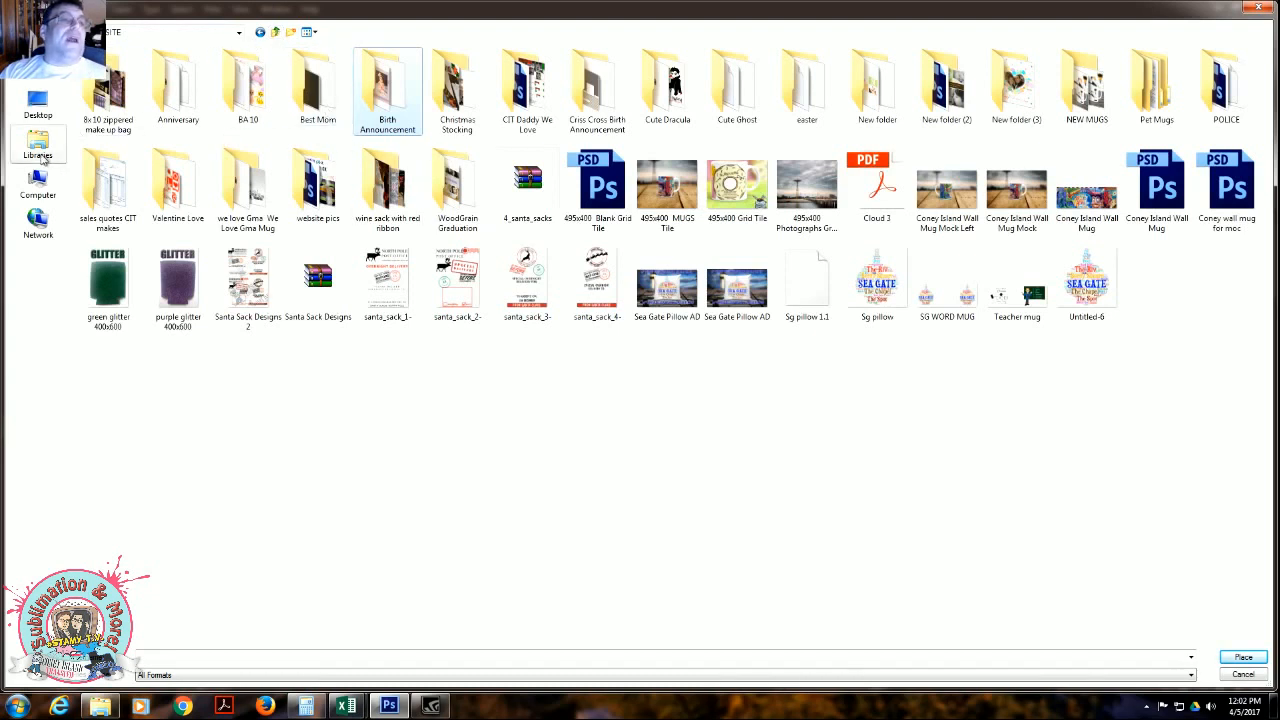
Replace the circle's photo with the Adorable-baby-costumes picture from New folder, under Baby Templates in the Pictures library's working projects folder
{"action": "left_click", "coordinate": [38, 150]}
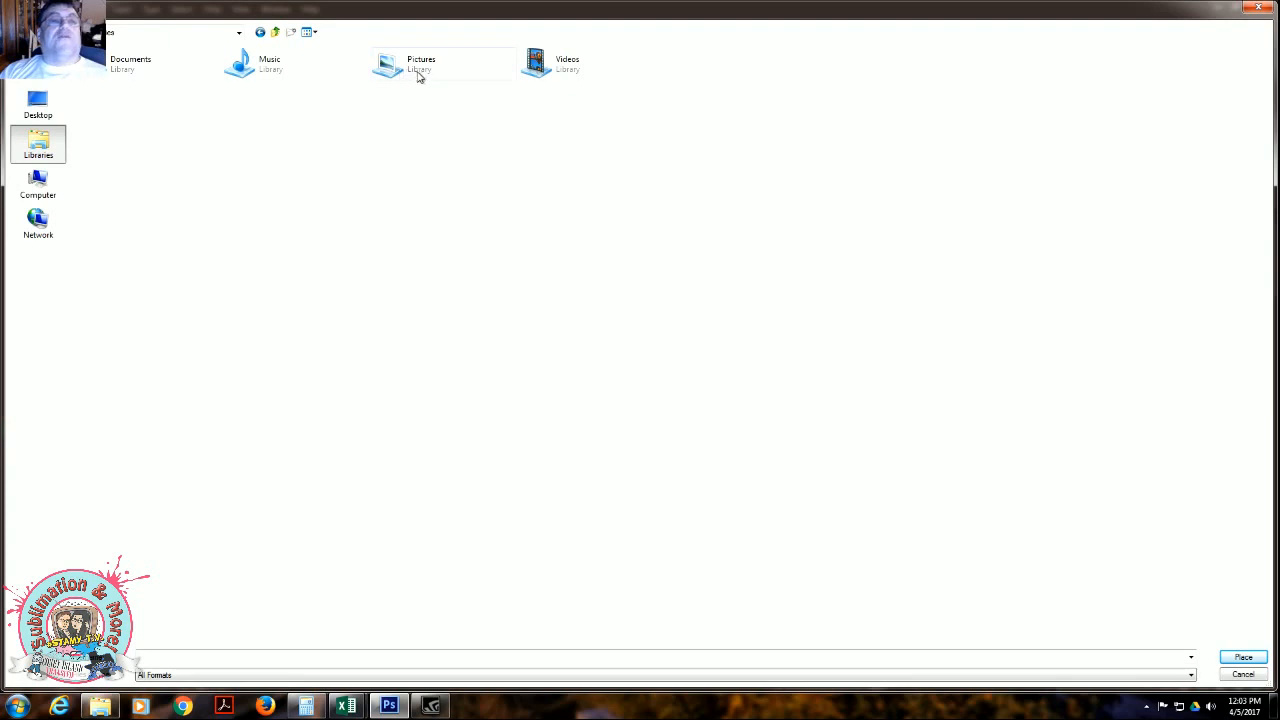
{"action": "double_click", "coordinate": [418, 76]}
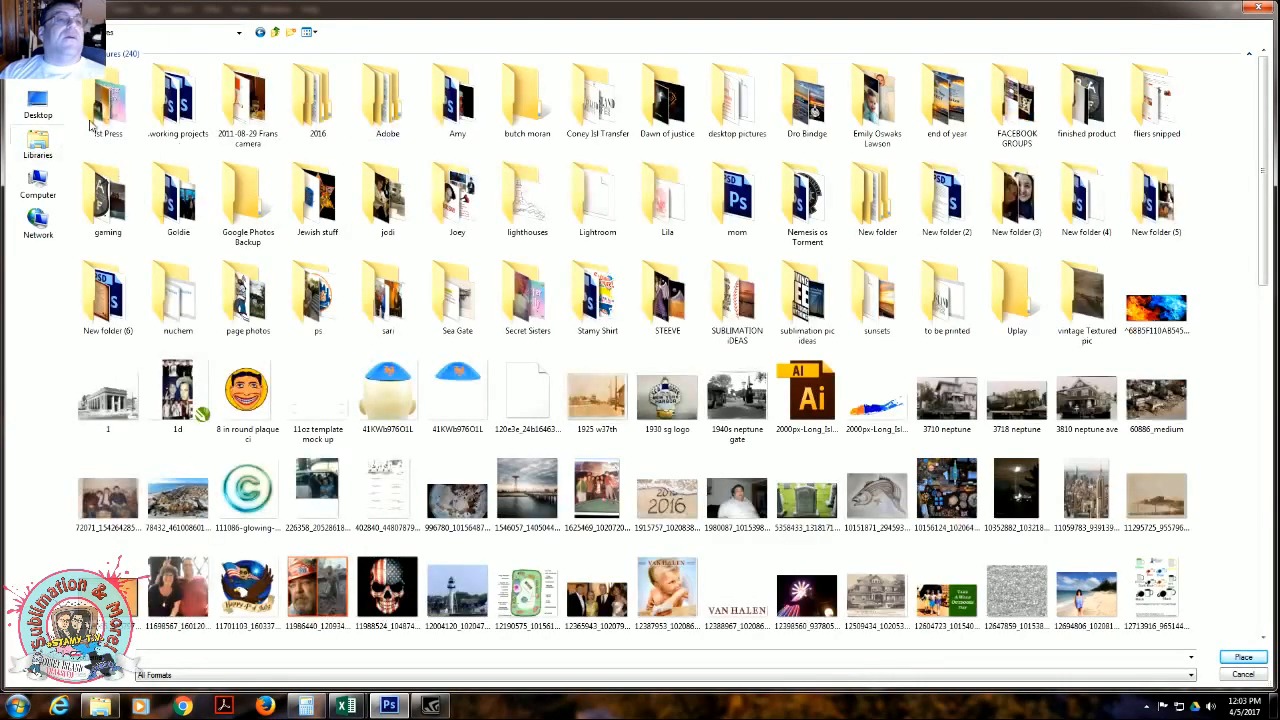
{"action": "double_click", "coordinate": [198, 112]}
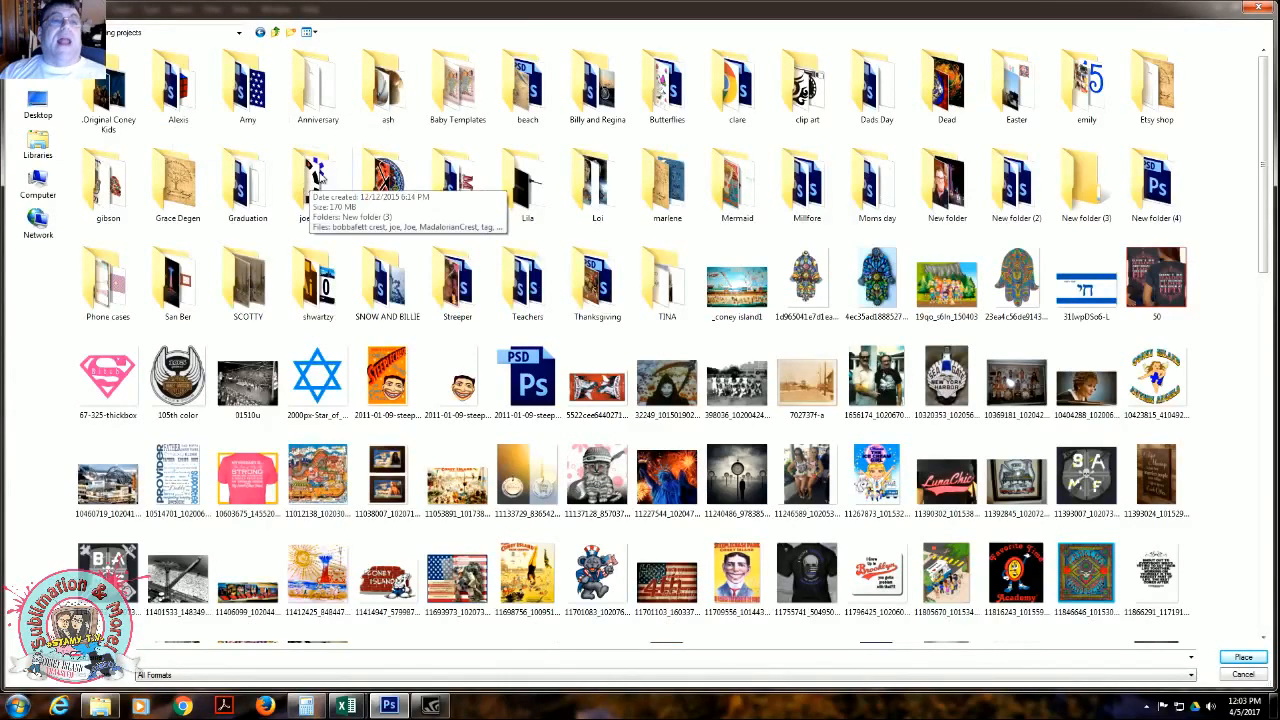
{"action": "double_click", "coordinate": [457, 88]}
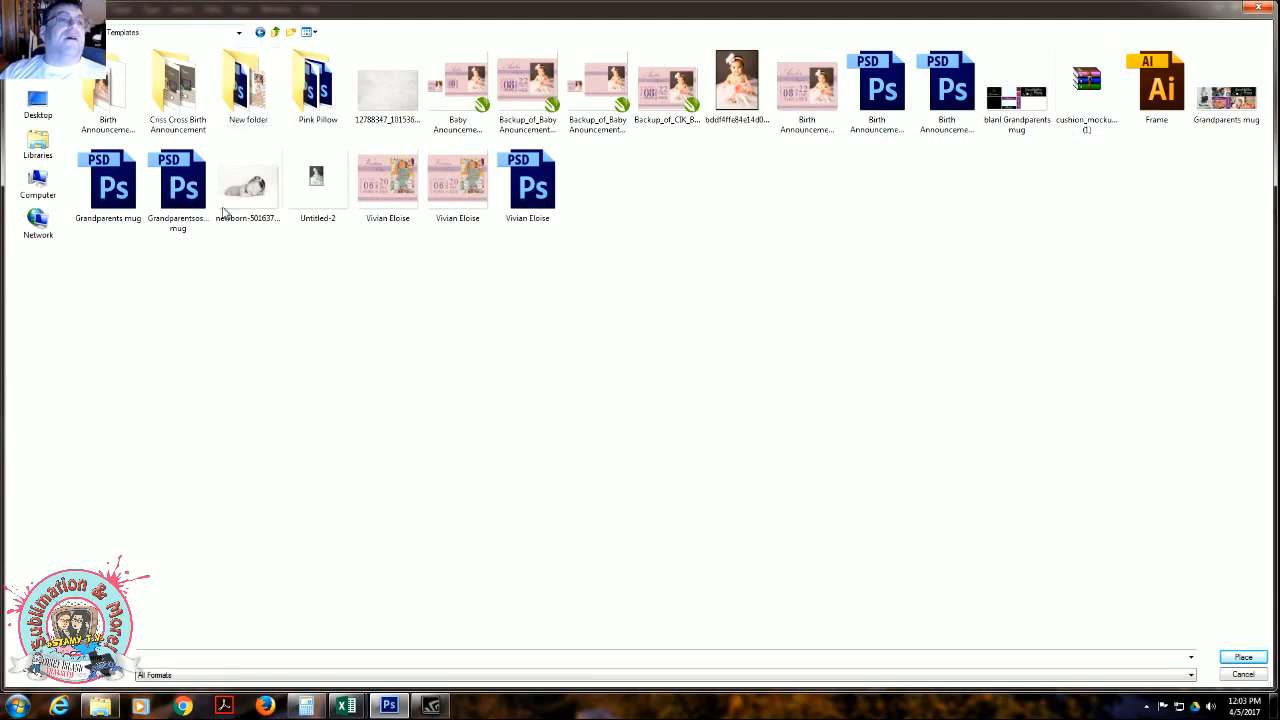
{"action": "double_click", "coordinate": [250, 127]}
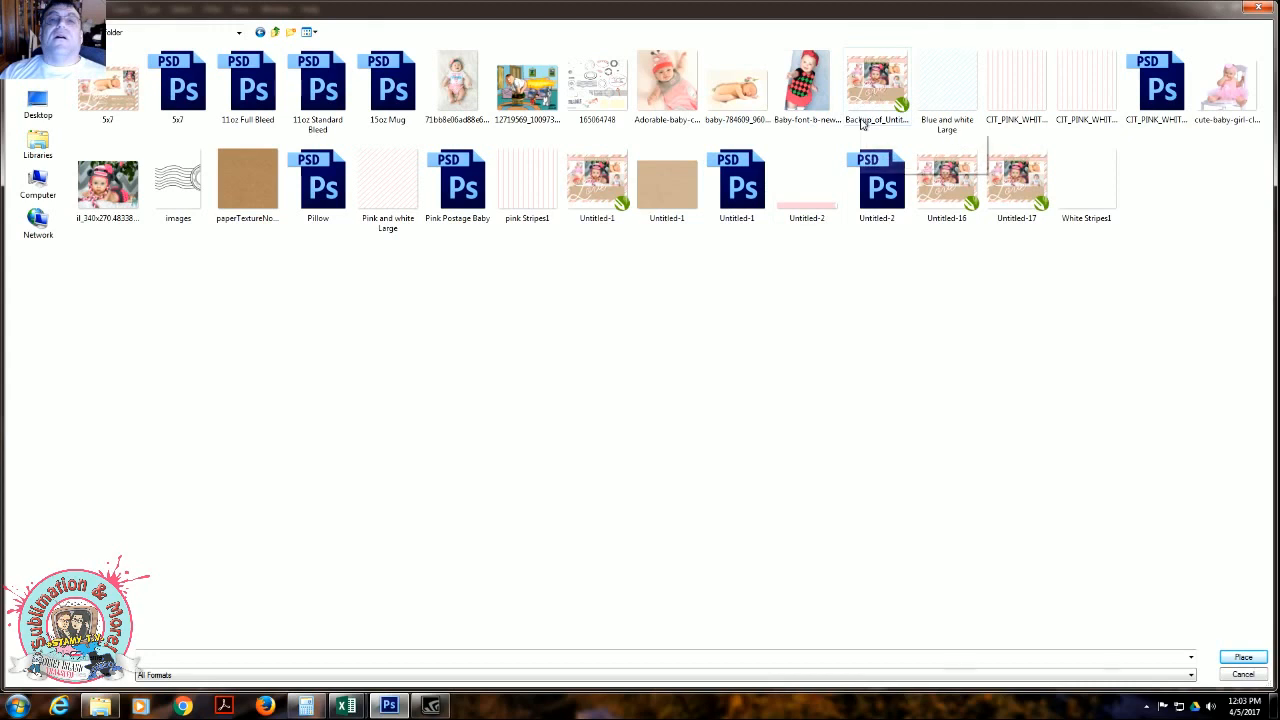
{"action": "double_click", "coordinate": [676, 96]}
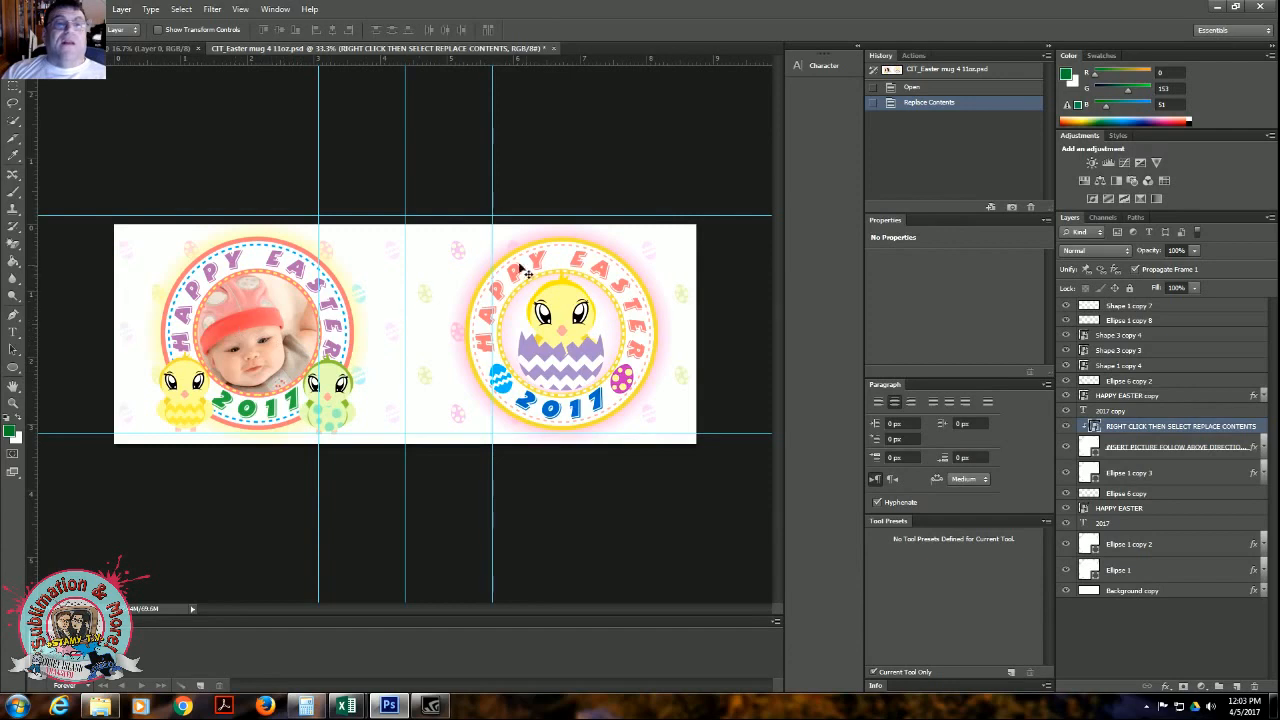
Try placing the Adorable-baby-costumes picture directly above the Background copy layer, and delete the placed layer
{"action": "left_click", "coordinate": [440, 268]}
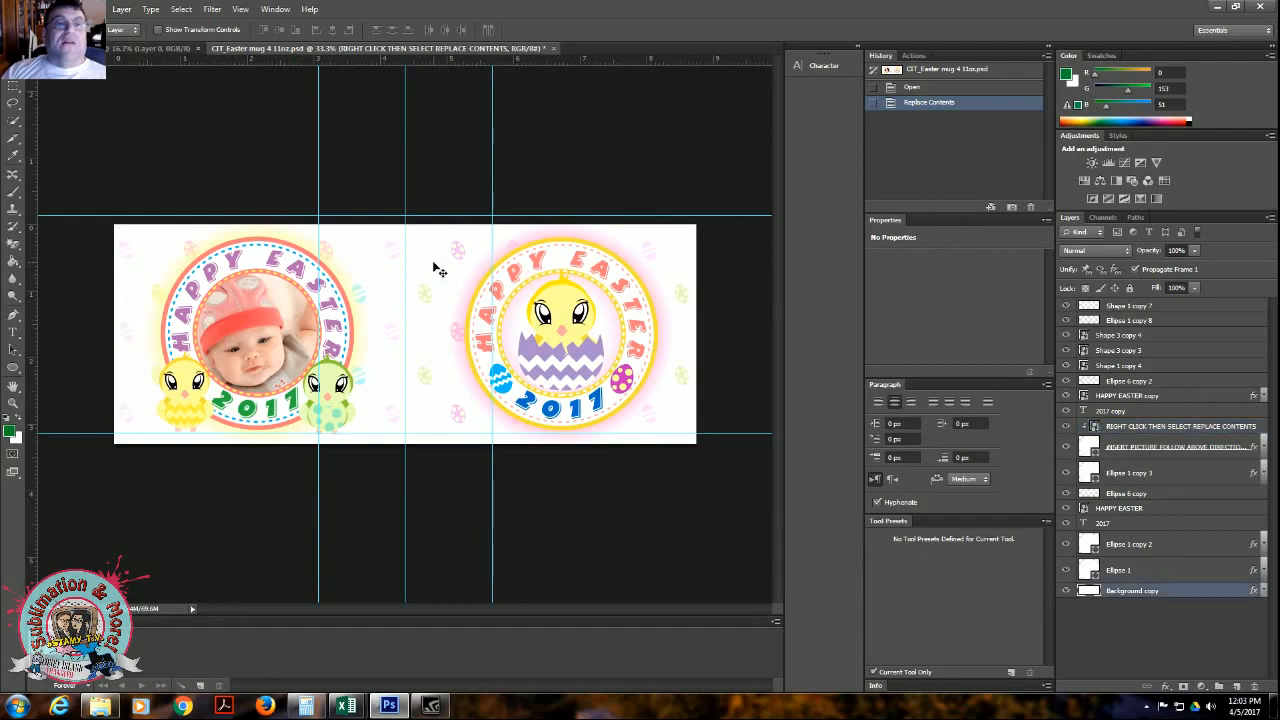
{"action": "right_click", "coordinate": [1146, 592]}
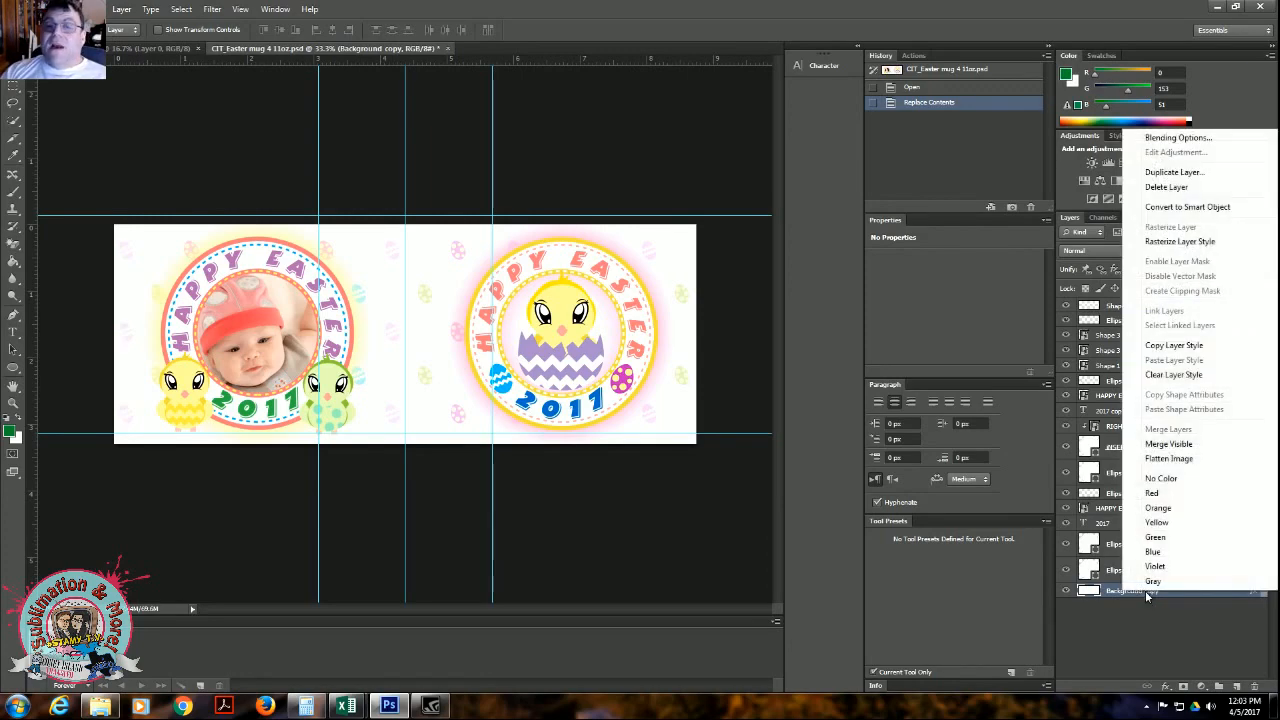
{"action": "left_click", "coordinate": [1145, 627]}
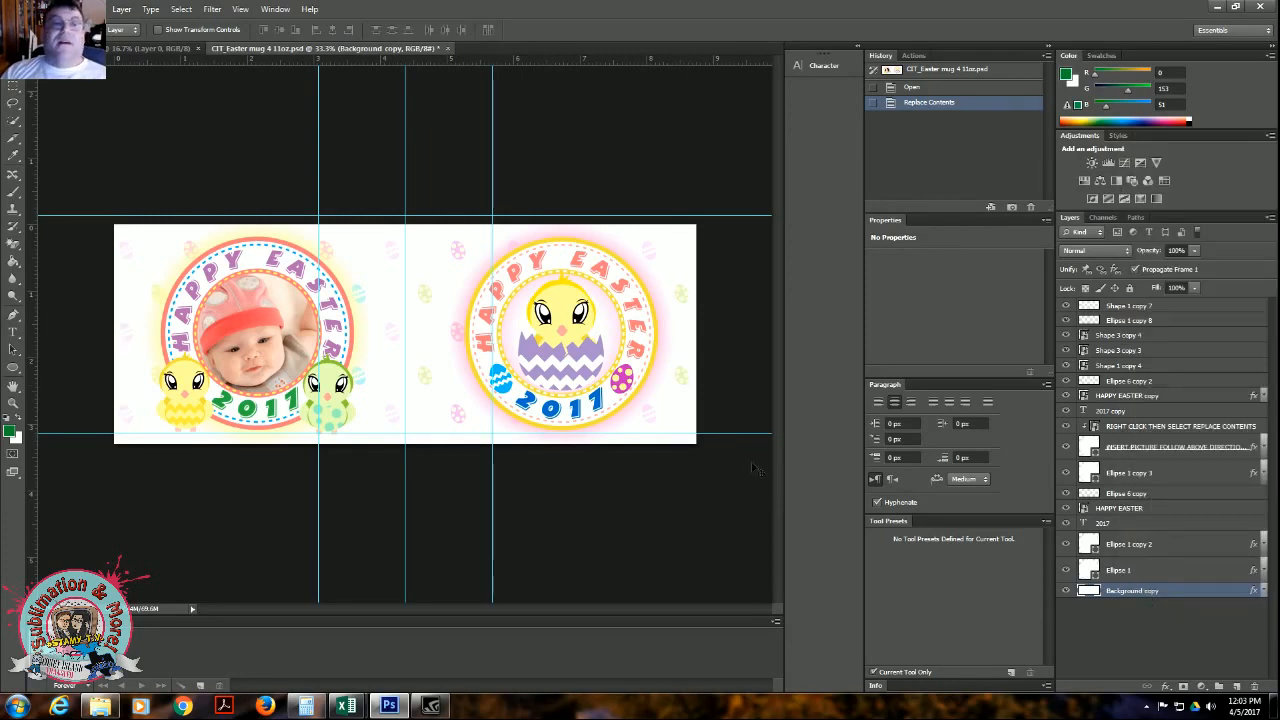
{"action": "left_click", "coordinate": [32, 9]}
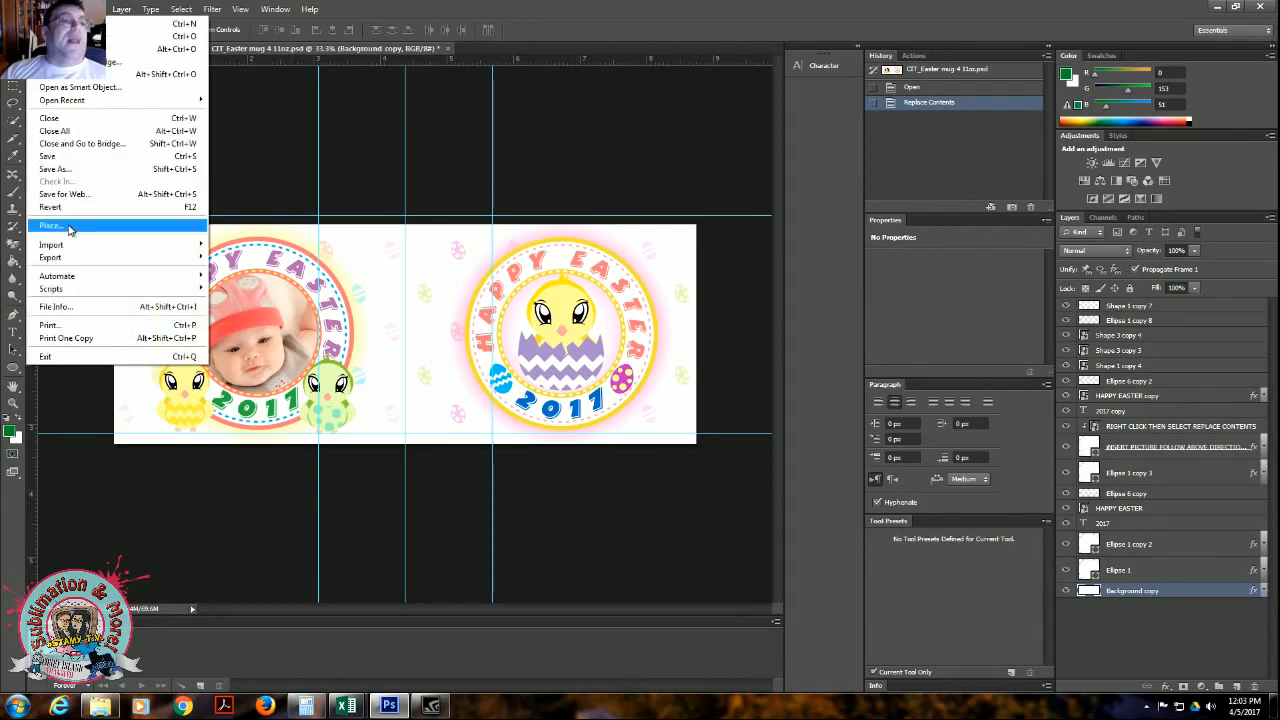
{"action": "left_click", "coordinate": [69, 229]}
{"action": "left_click", "coordinate": [667, 76]}
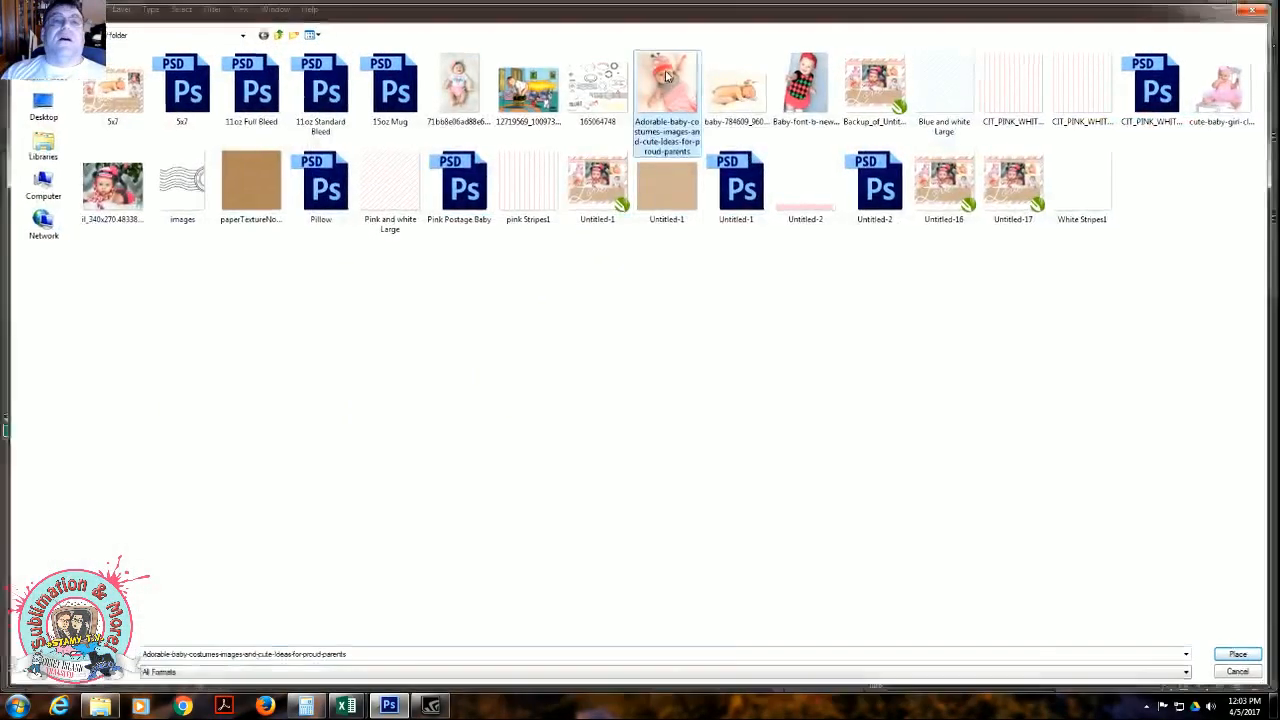
{"action": "double_click", "coordinate": [667, 76]}
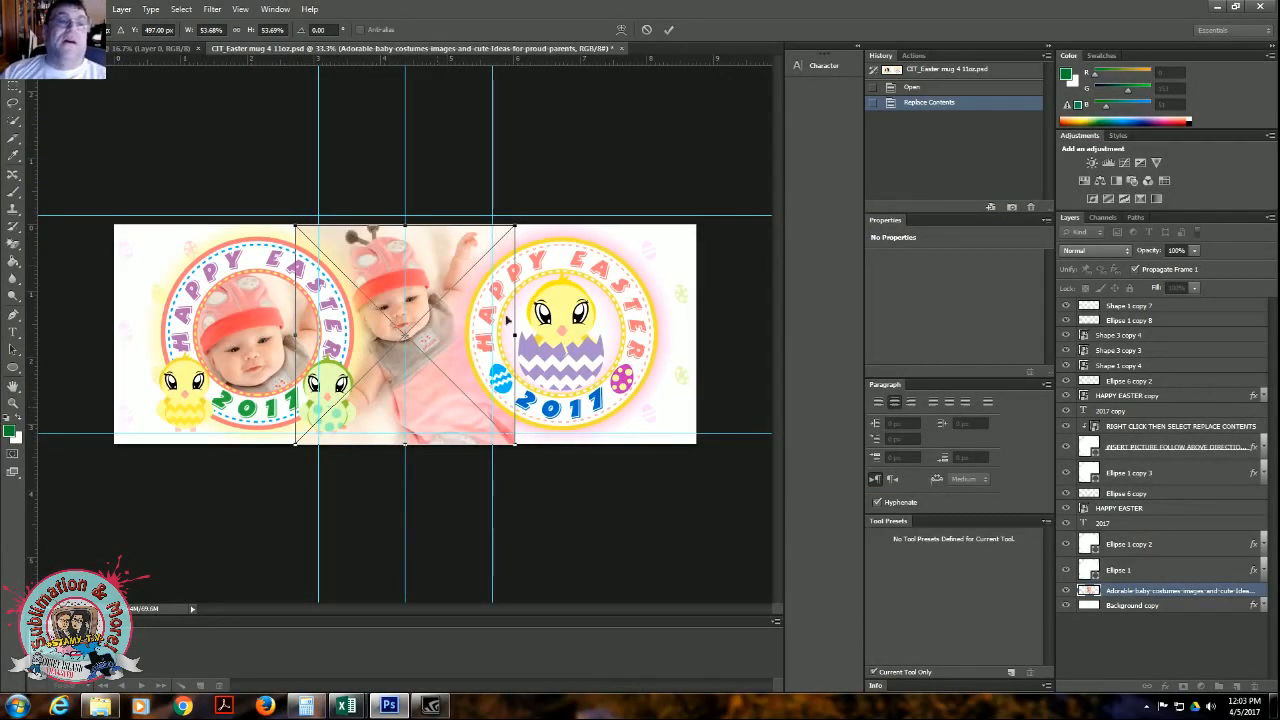
{"action": "left_click", "coordinate": [668, 29]}
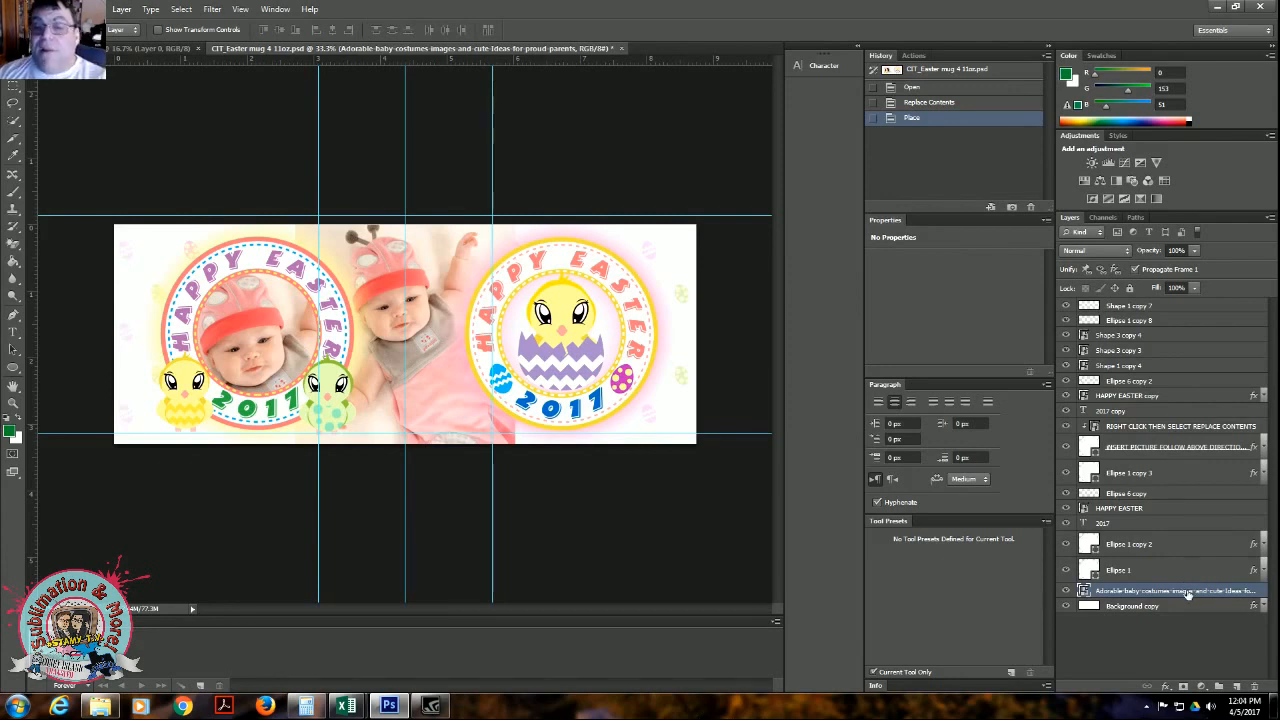
{"action": "key", "text": "Delete"}
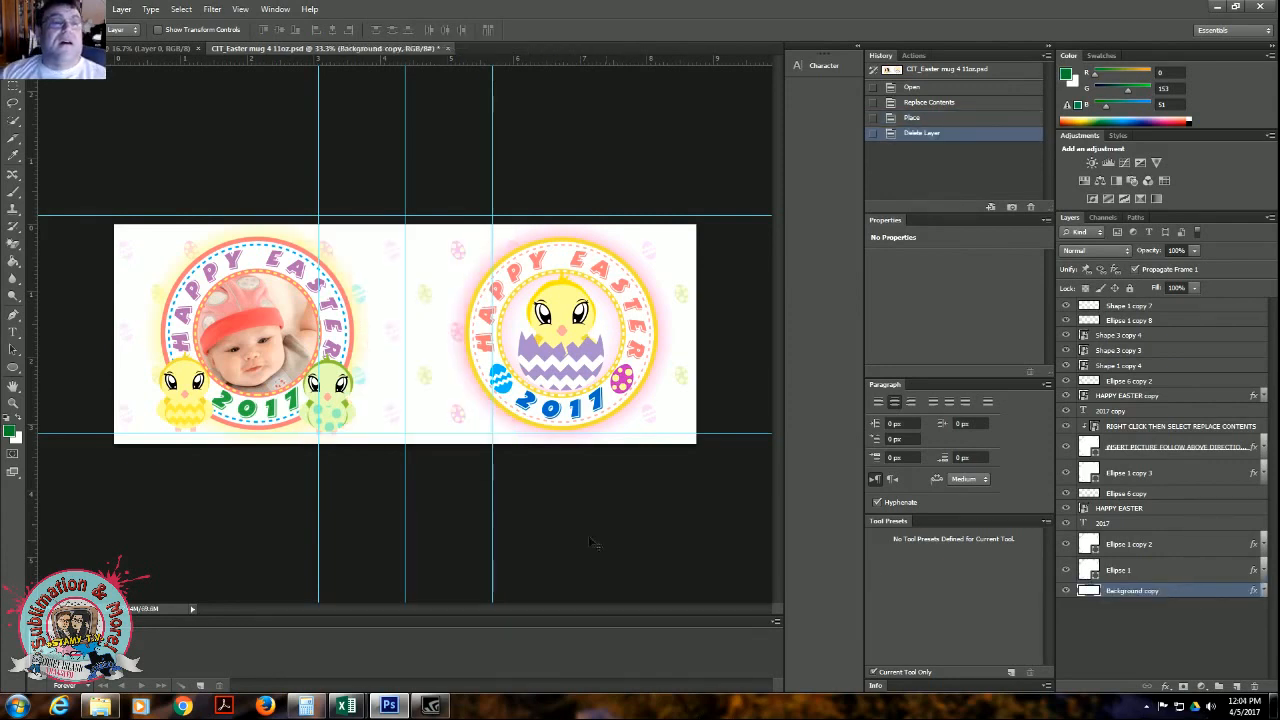
Replace the contents of the baby photo's smart object with the 71bb8e06ad88e6… picture of a baby in a white outfit
{"action": "left_click", "coordinate": [254, 311]}
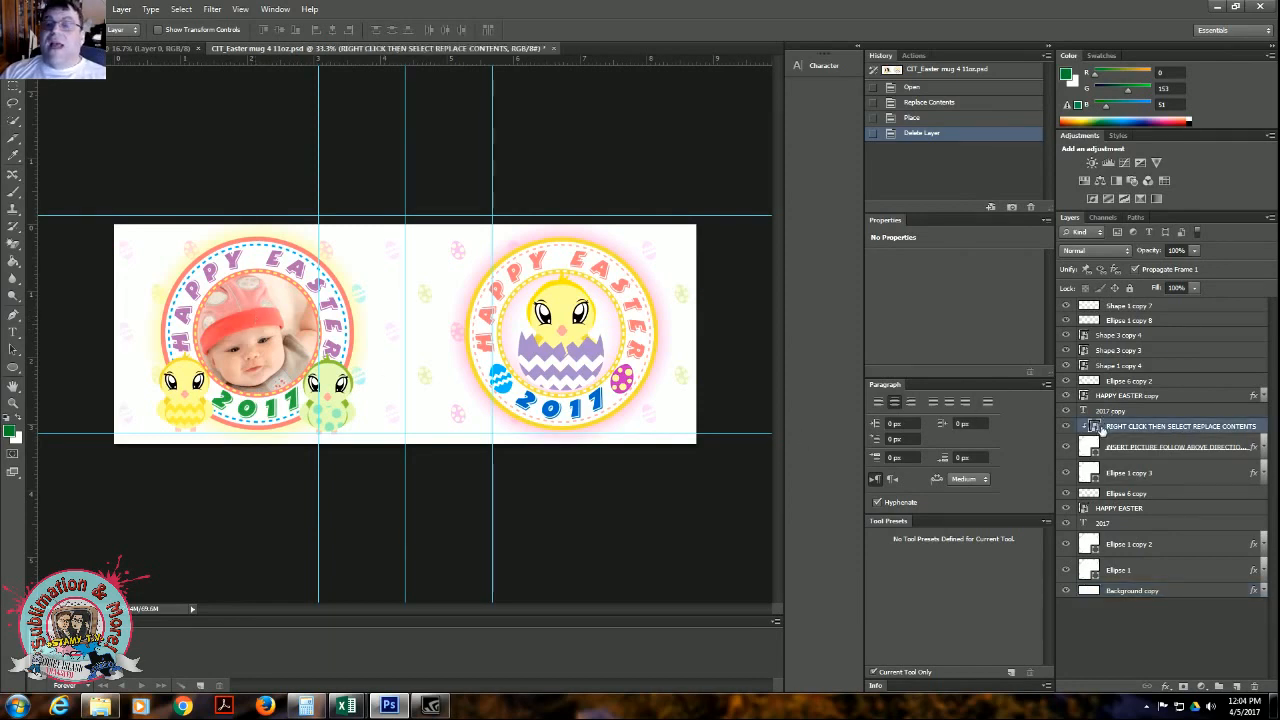
{"action": "right_click", "coordinate": [1166, 428]}
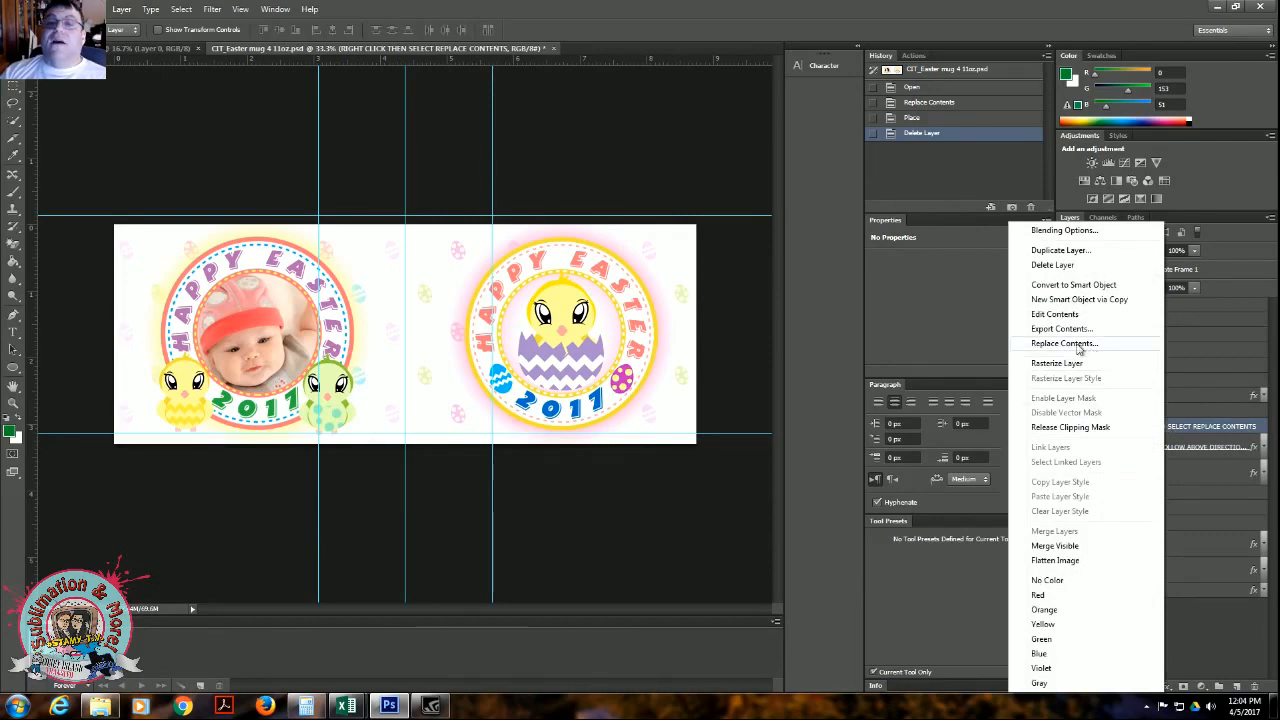
{"action": "left_click", "coordinate": [1064, 343]}
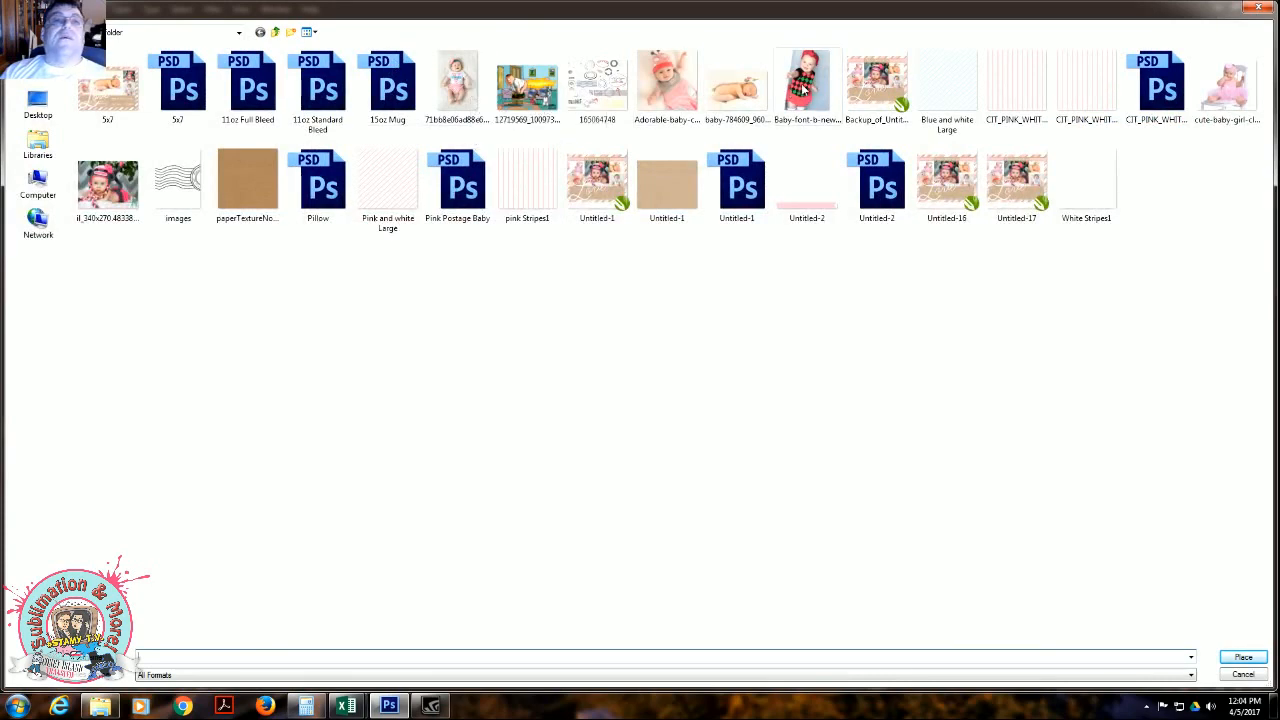
{"action": "left_click", "coordinate": [458, 83]}
{"action": "double_click", "coordinate": [458, 83]}
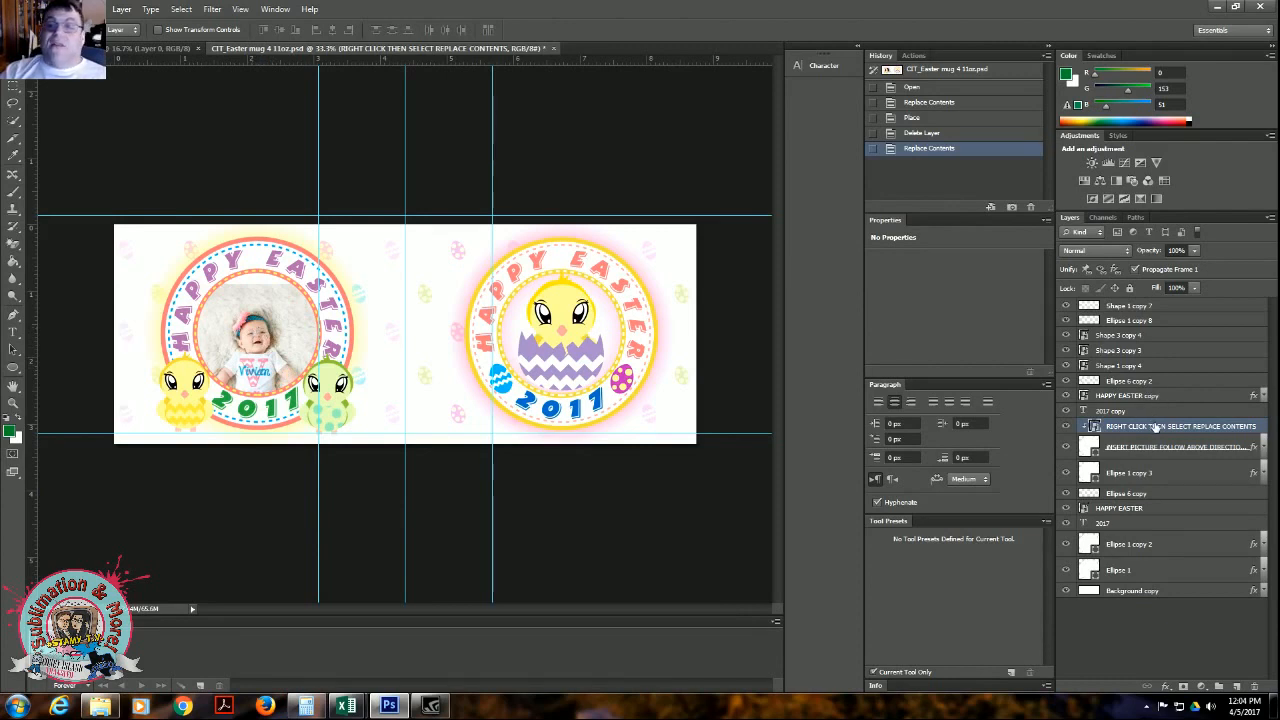
Scale the baby photo to about 108% with Free Transform and reposition it so the baby's face fills the left circle
{"action": "left_click_drag", "start_coordinate": [266, 352], "coordinate": [233, 374]}
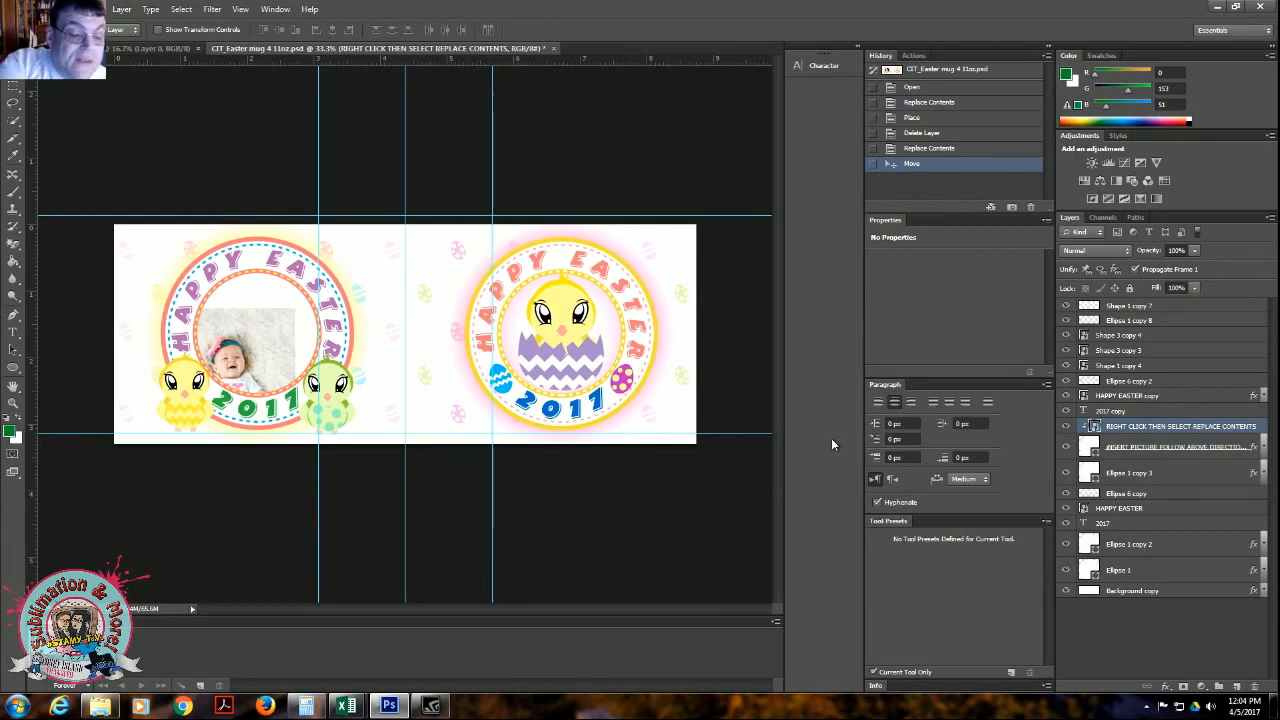
{"action": "key", "text": "ctrl+t"}
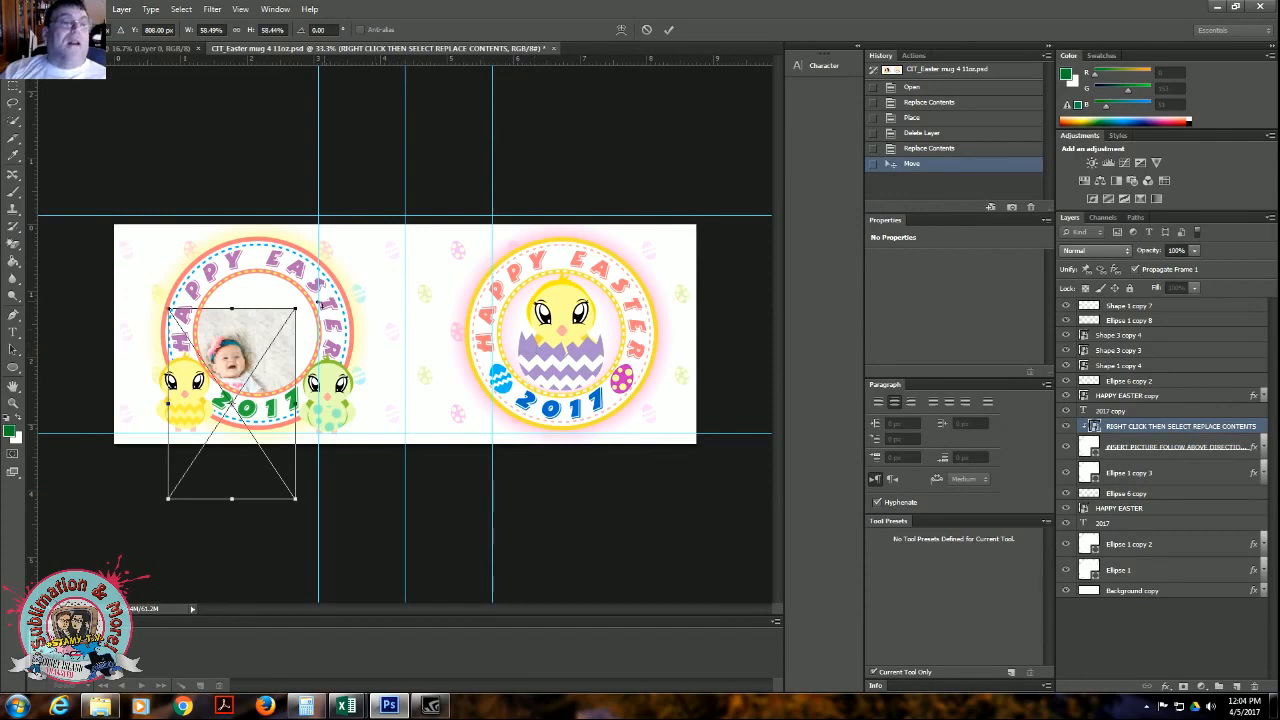
{"action": "left_click_drag", "start_coordinate": [297, 309], "coordinate": [371, 264]}
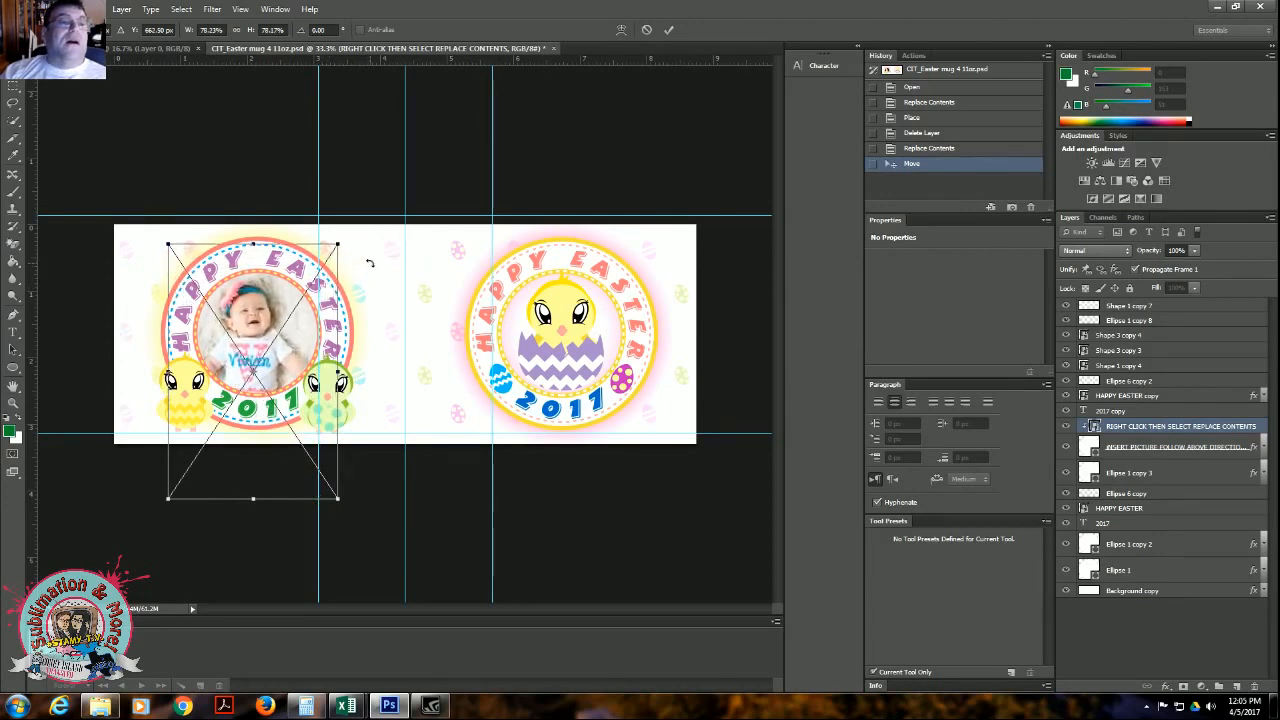
{"action": "left_click_drag", "start_coordinate": [271, 312], "coordinate": [263, 341]}
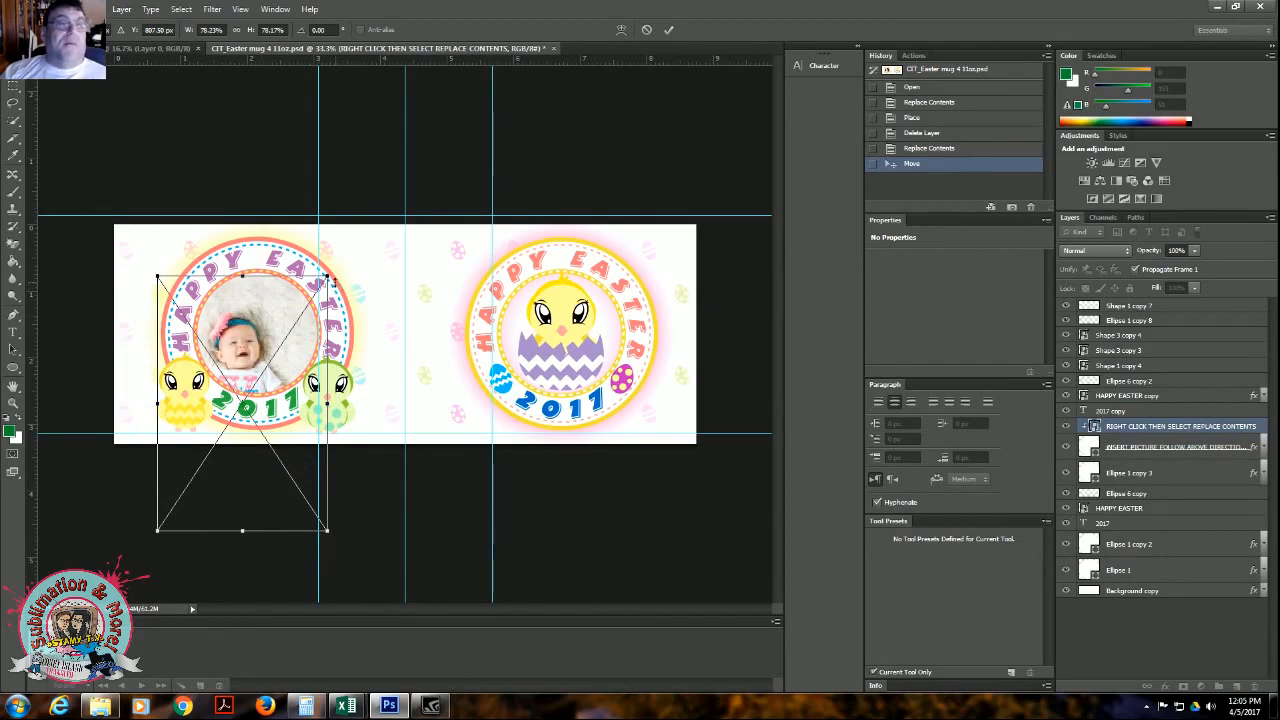
{"action": "left_click_drag", "start_coordinate": [329, 276], "coordinate": [431, 198]}
{"action": "left_click_drag", "start_coordinate": [302, 347], "coordinate": [290, 405]}
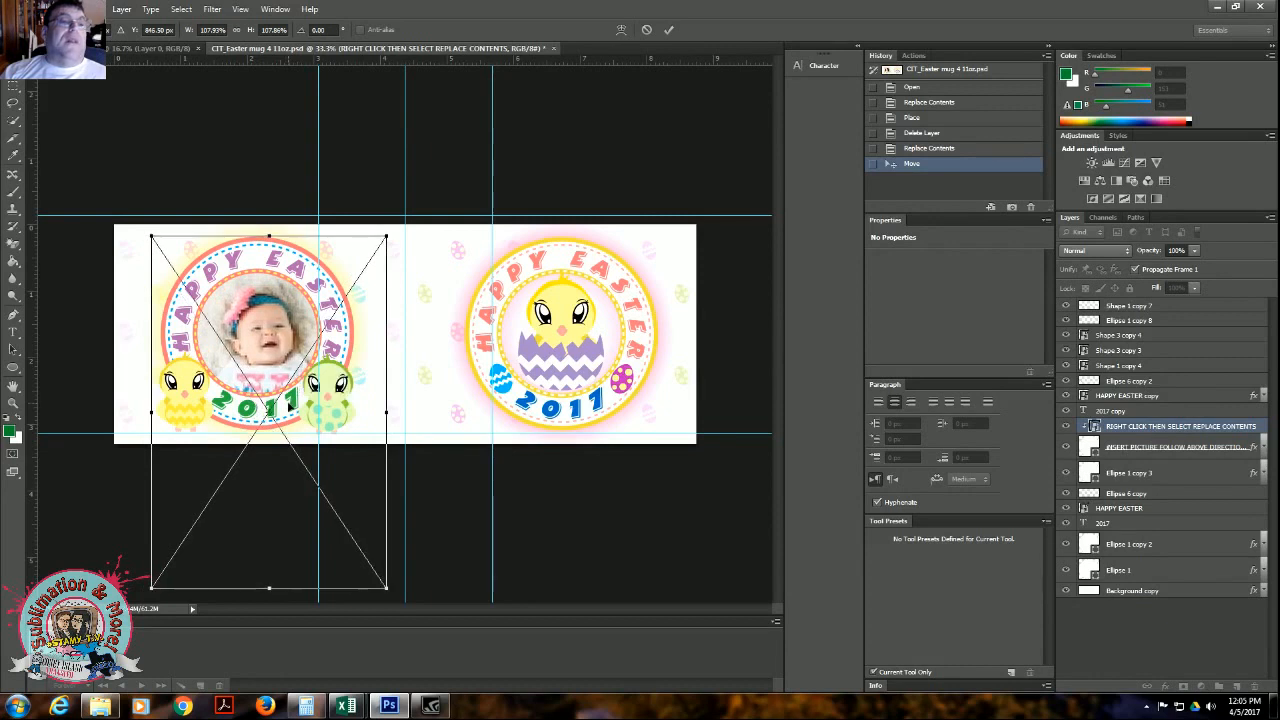
{"action": "left_click", "coordinate": [670, 31]}
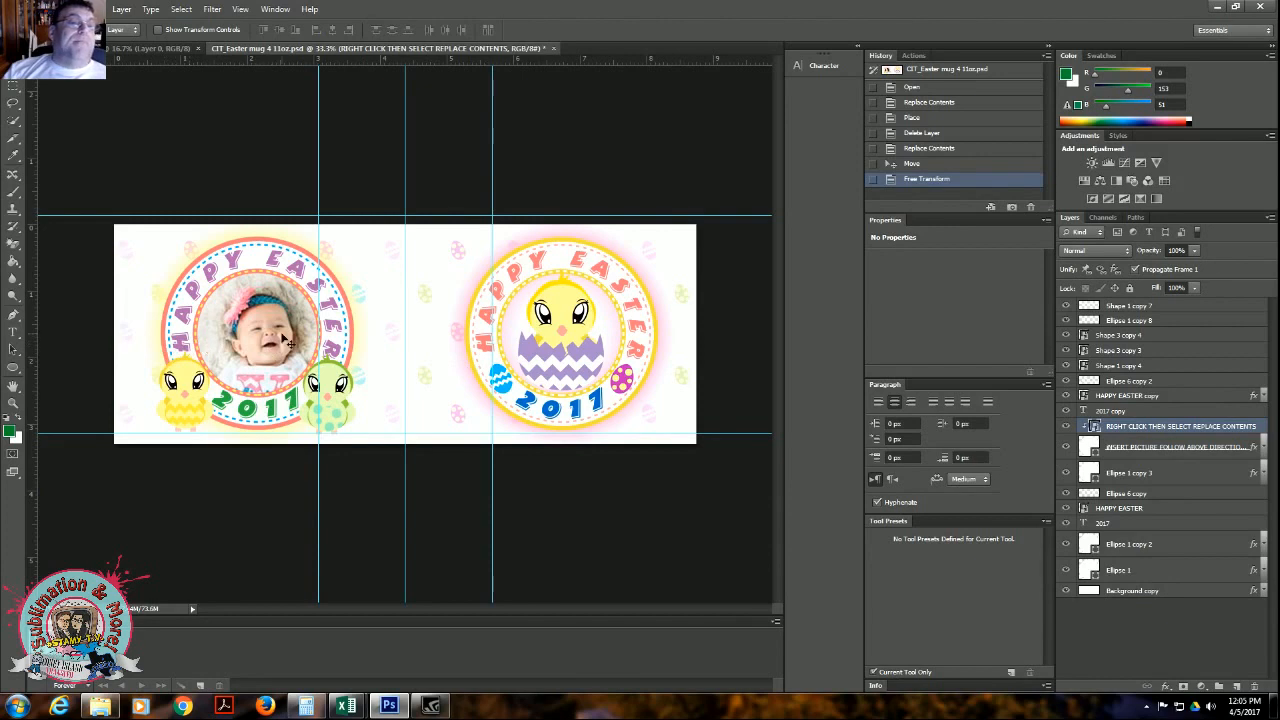
{"action": "mouse_move", "coordinate": [280, 339]}
{"action": "left_mouse_down"}
{"action": "mouse_move", "coordinate": [267, 331]}
{"action": "mouse_move", "coordinate": [277, 340]}
{"action": "left_mouse_up"}
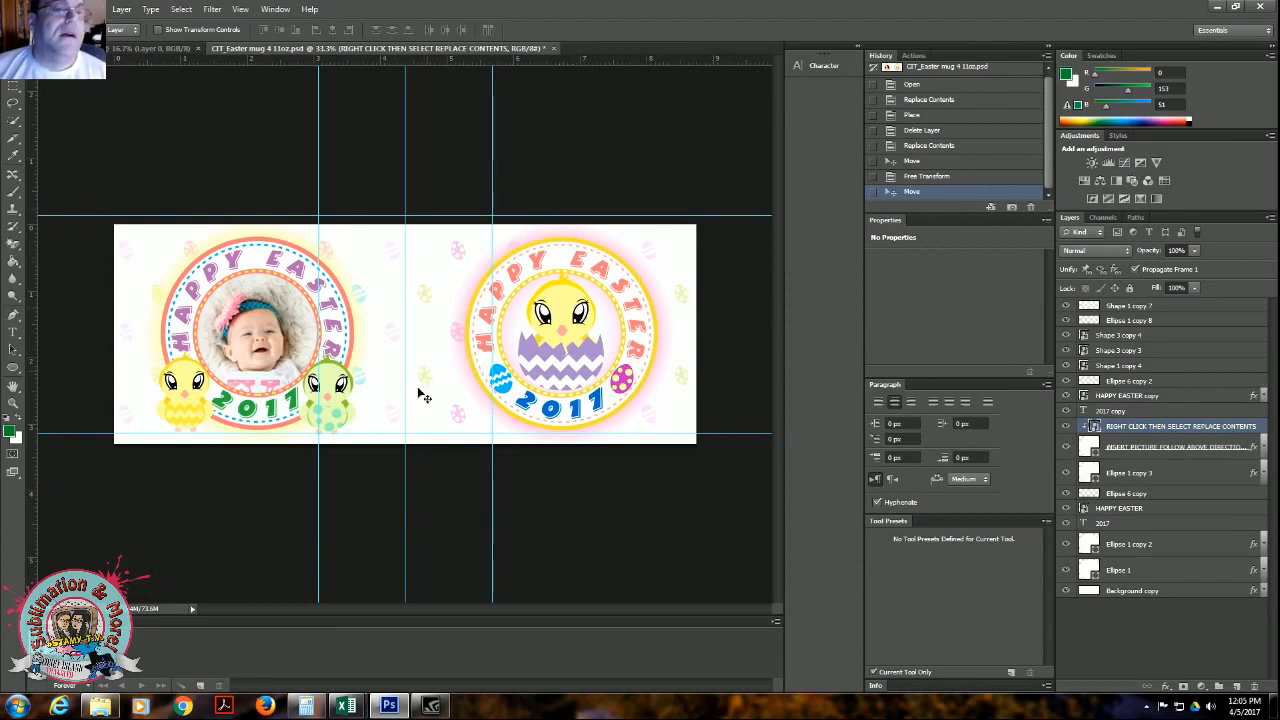
{"action": "left_click_drag", "start_coordinate": [264, 337], "coordinate": [262, 328]}
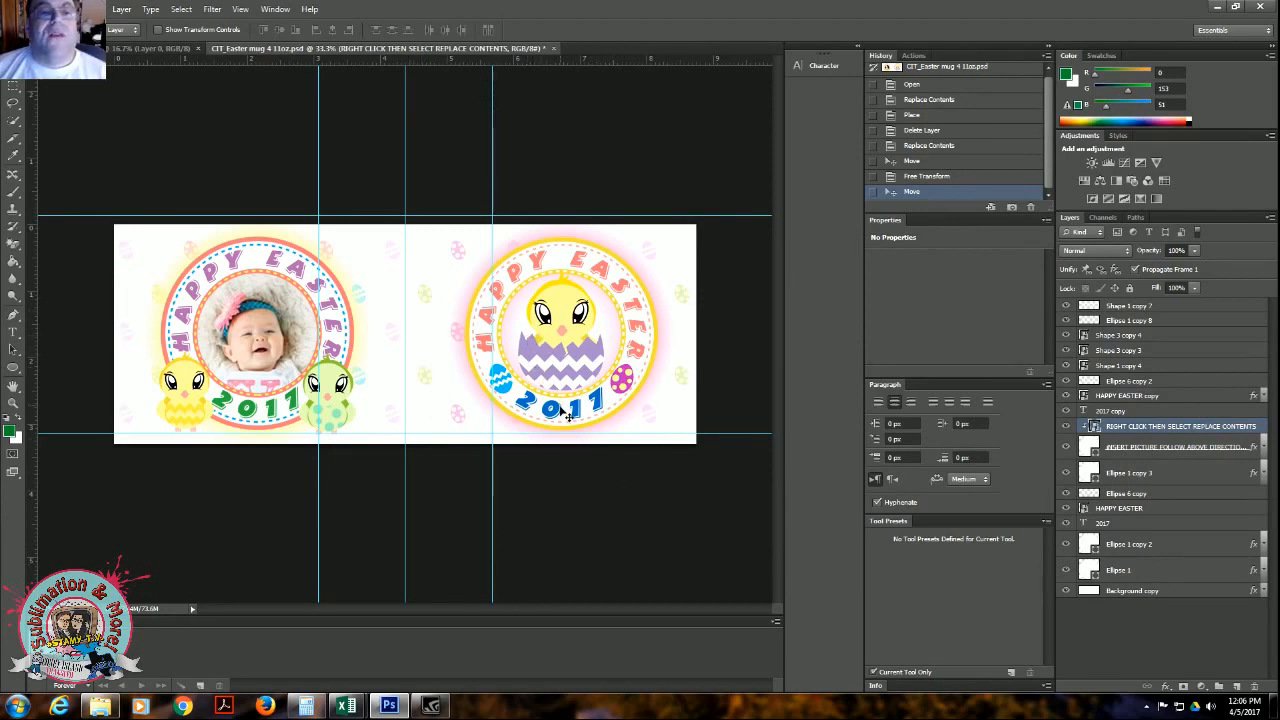
Open the hatching chick's smart object, Shape 1 copy 4, for editing with its layers kept
{"action": "left_click", "coordinate": [600, 358]}
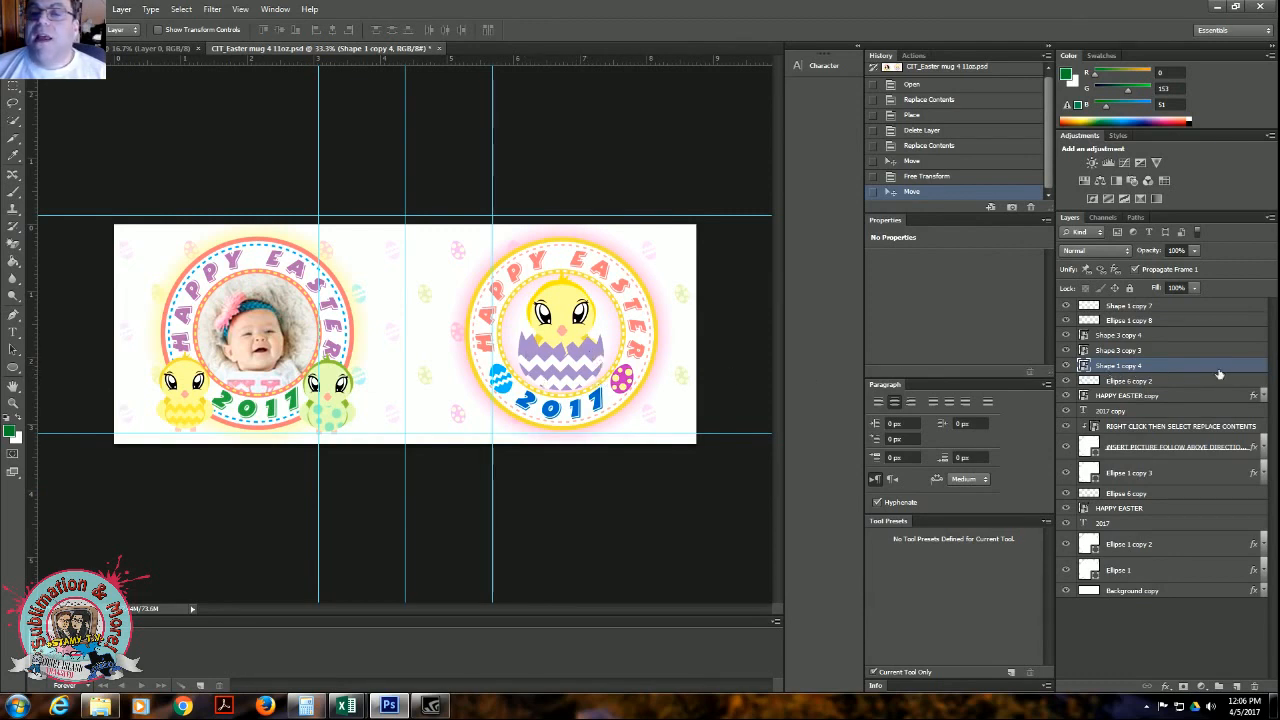
{"action": "double_click", "coordinate": [1084, 367]}
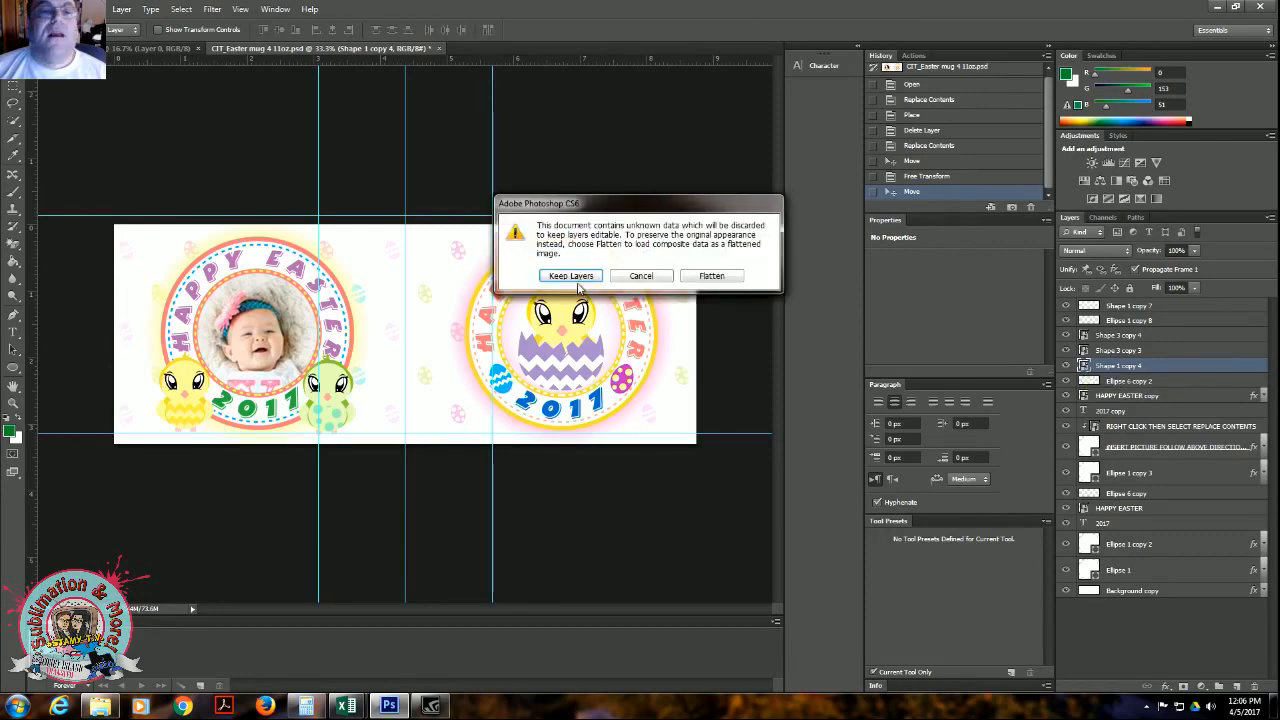
{"action": "left_click", "coordinate": [572, 276]}
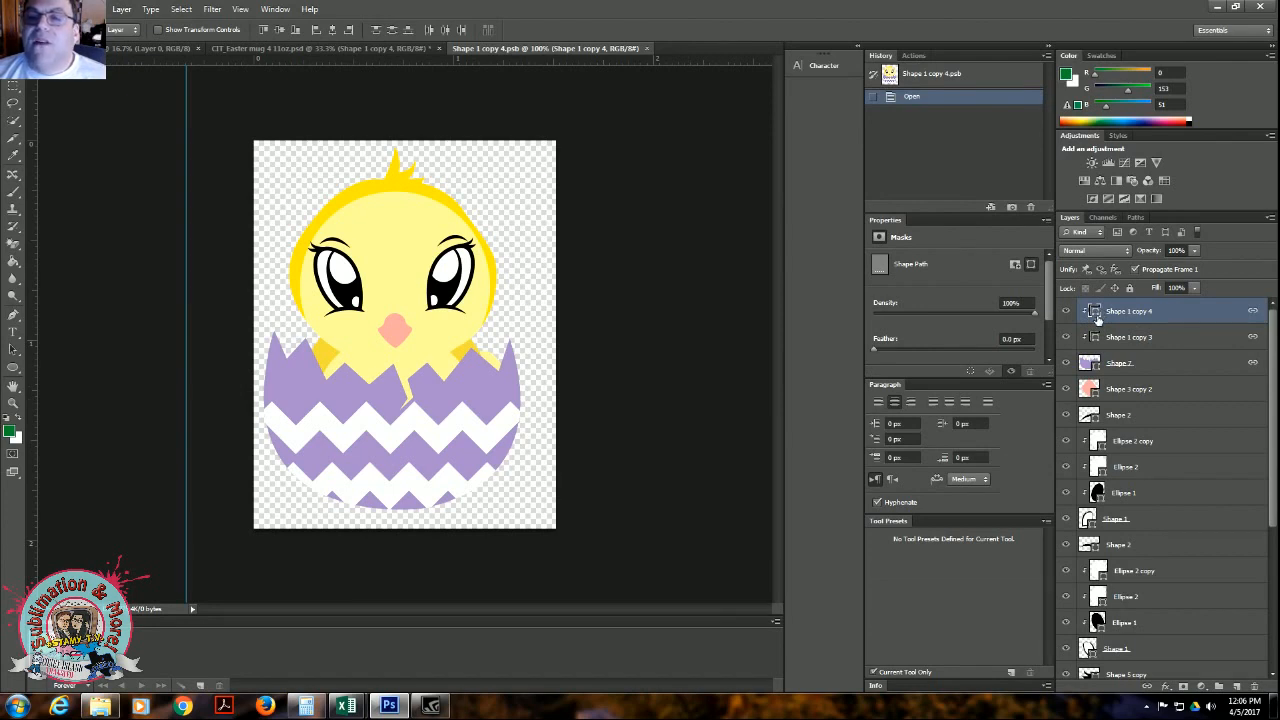
Recolor the purple eggshell shape below the chick to pink, ff99ff
{"action": "left_click", "coordinate": [480, 388]}
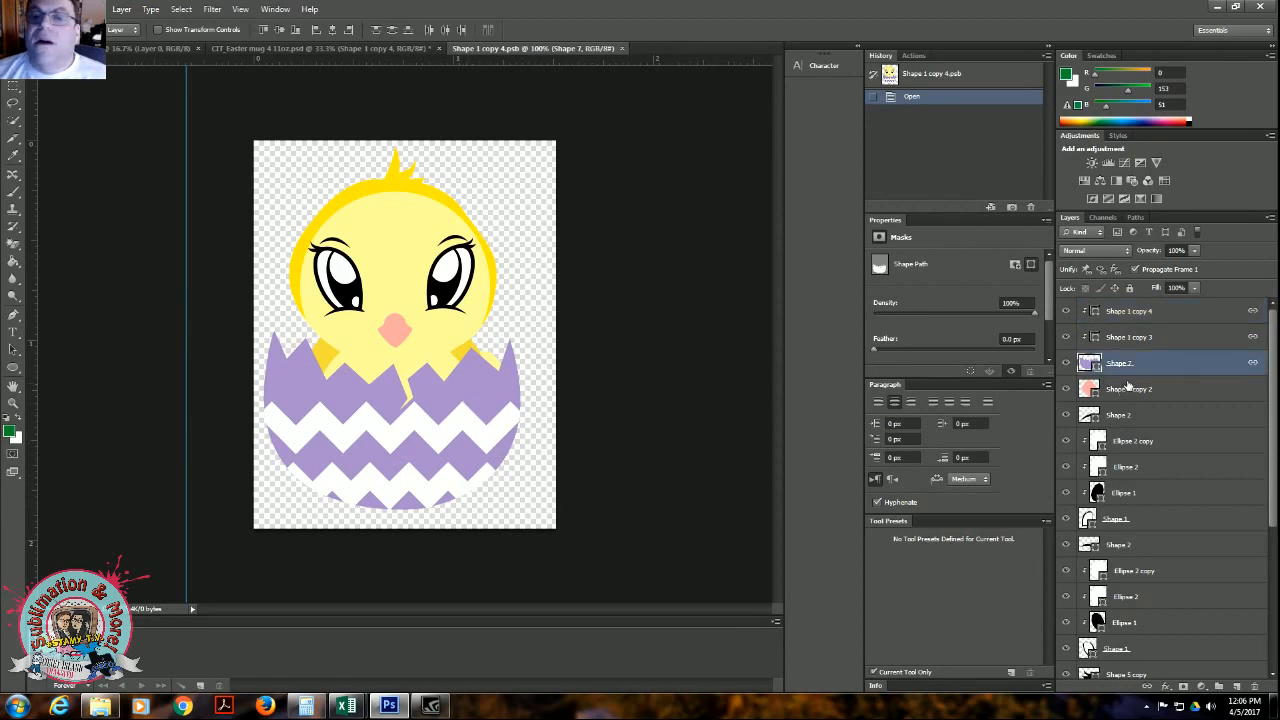
{"action": "double_click", "coordinate": [1092, 365]}
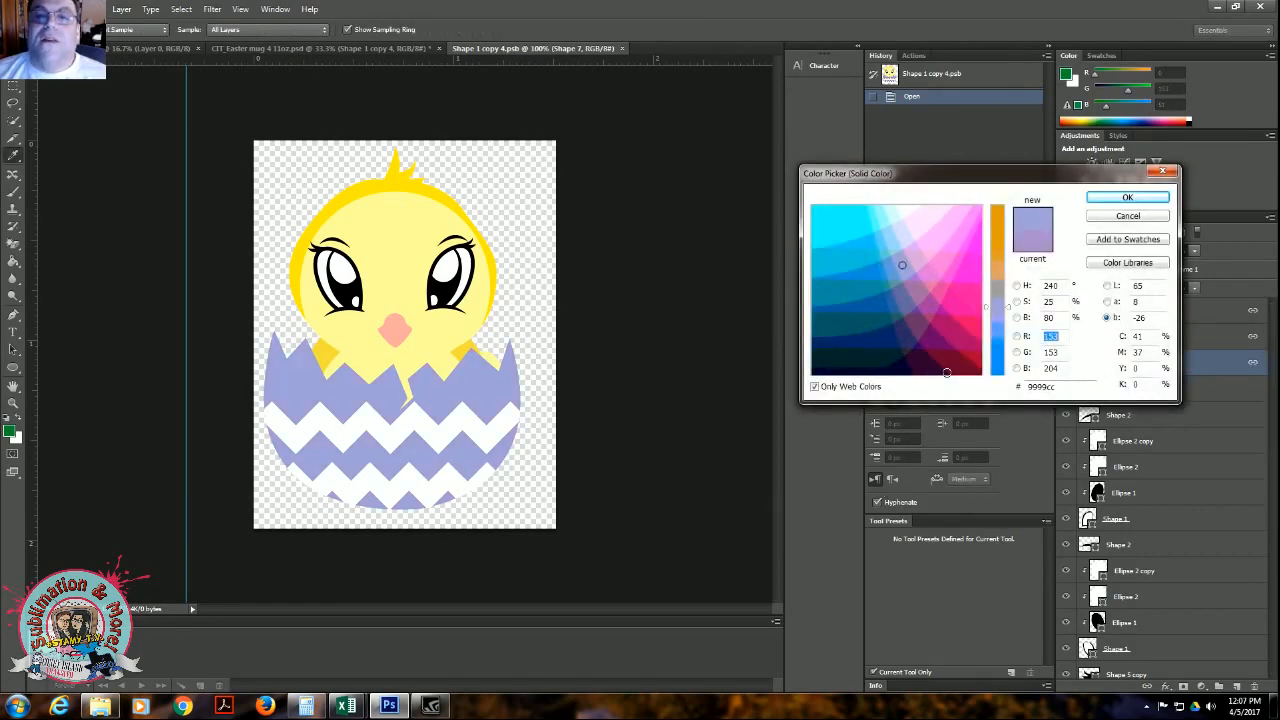
{"action": "left_click", "coordinate": [952, 207]}
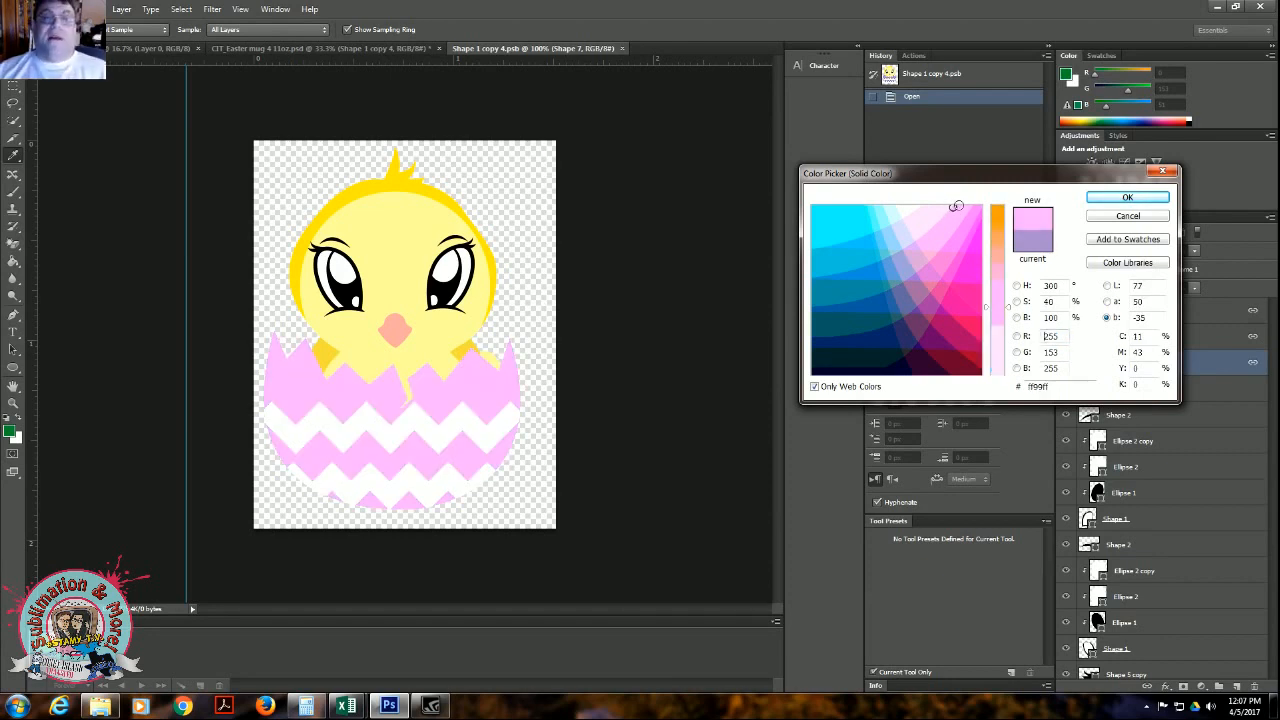
{"action": "left_click", "coordinate": [936, 207]}
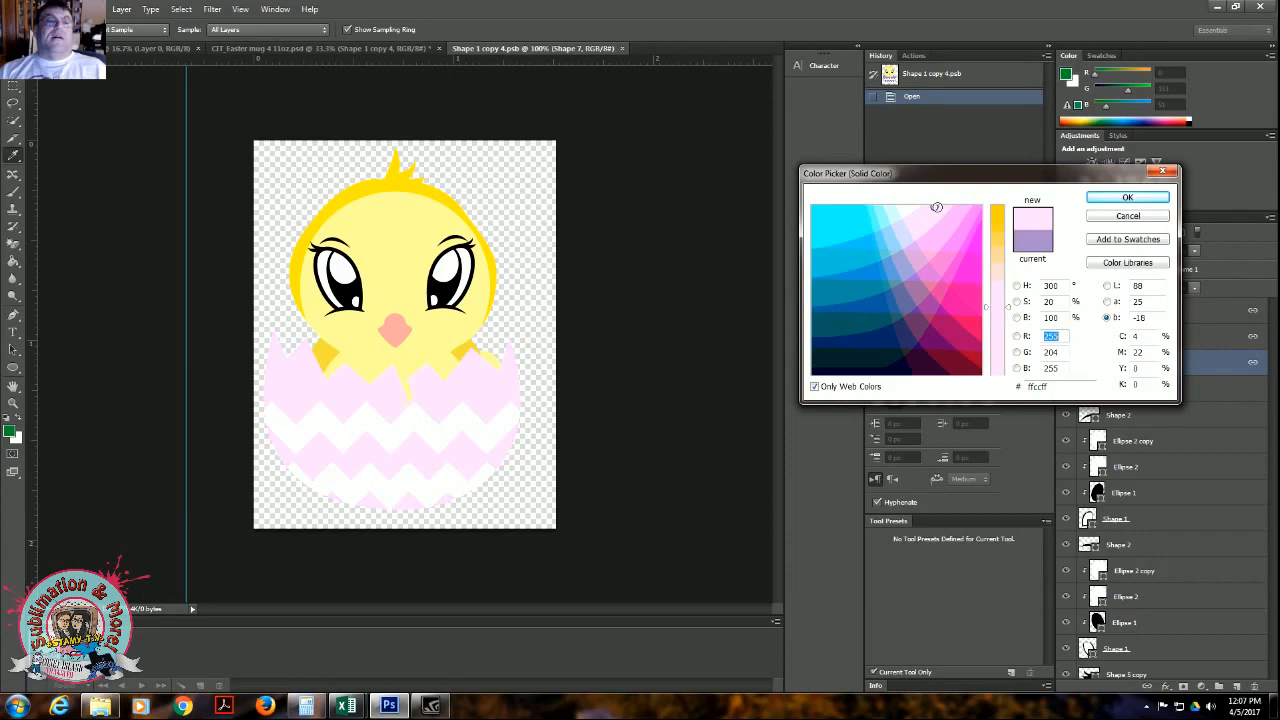
{"action": "left_click", "coordinate": [952, 207]}
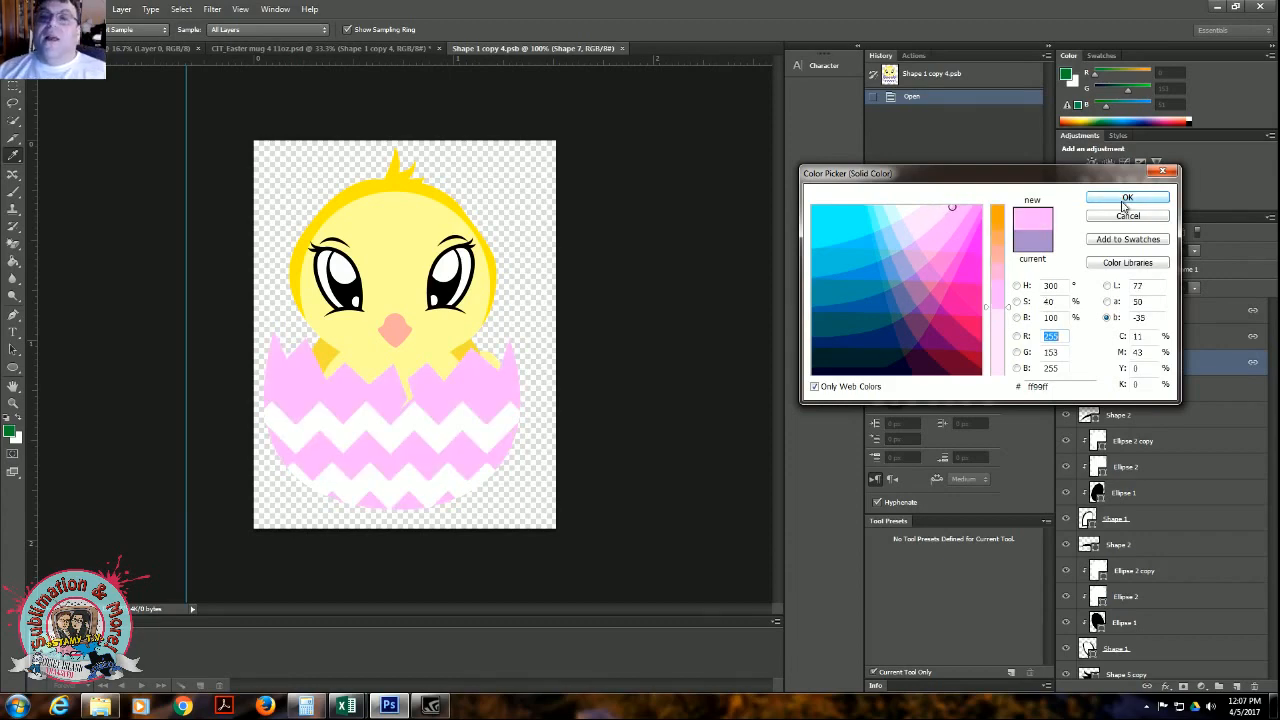
{"action": "left_click", "coordinate": [1124, 199]}
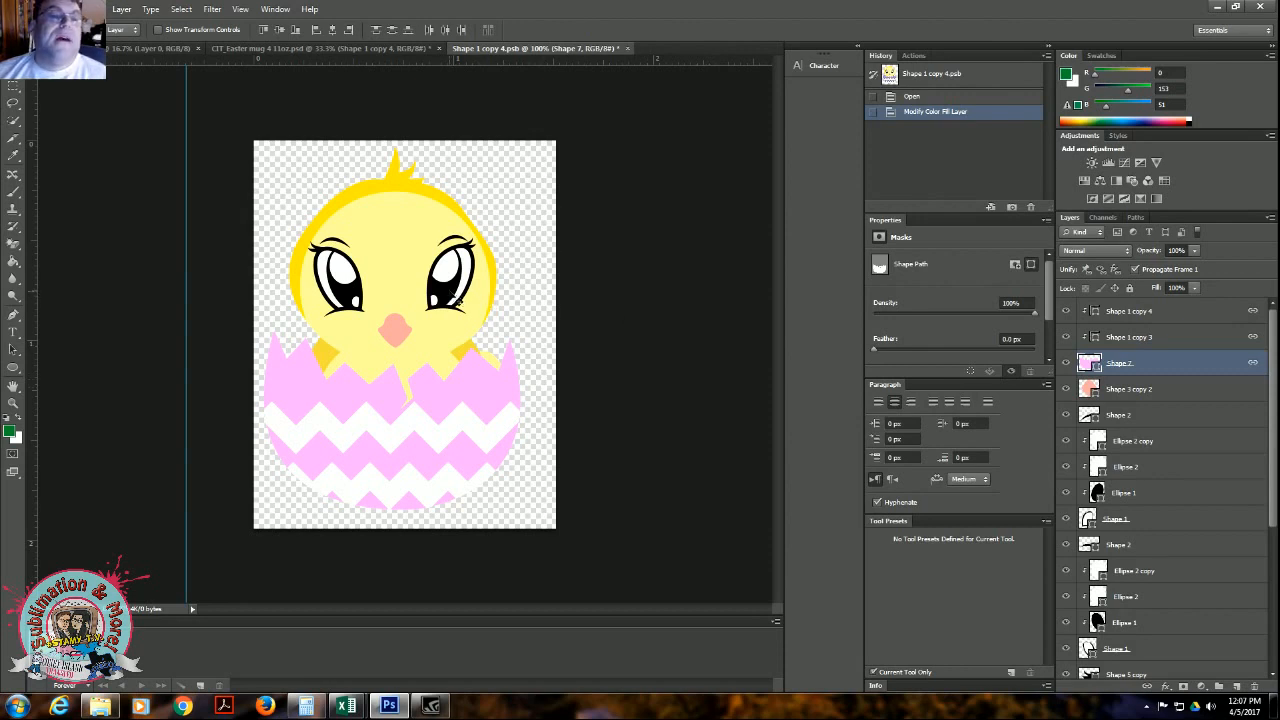
Recolor the black iris of the chick's right-hand eye, Ellipse 1, to blue 0033cc
{"action": "left_click", "coordinate": [455, 298], "text": "ctrl"}
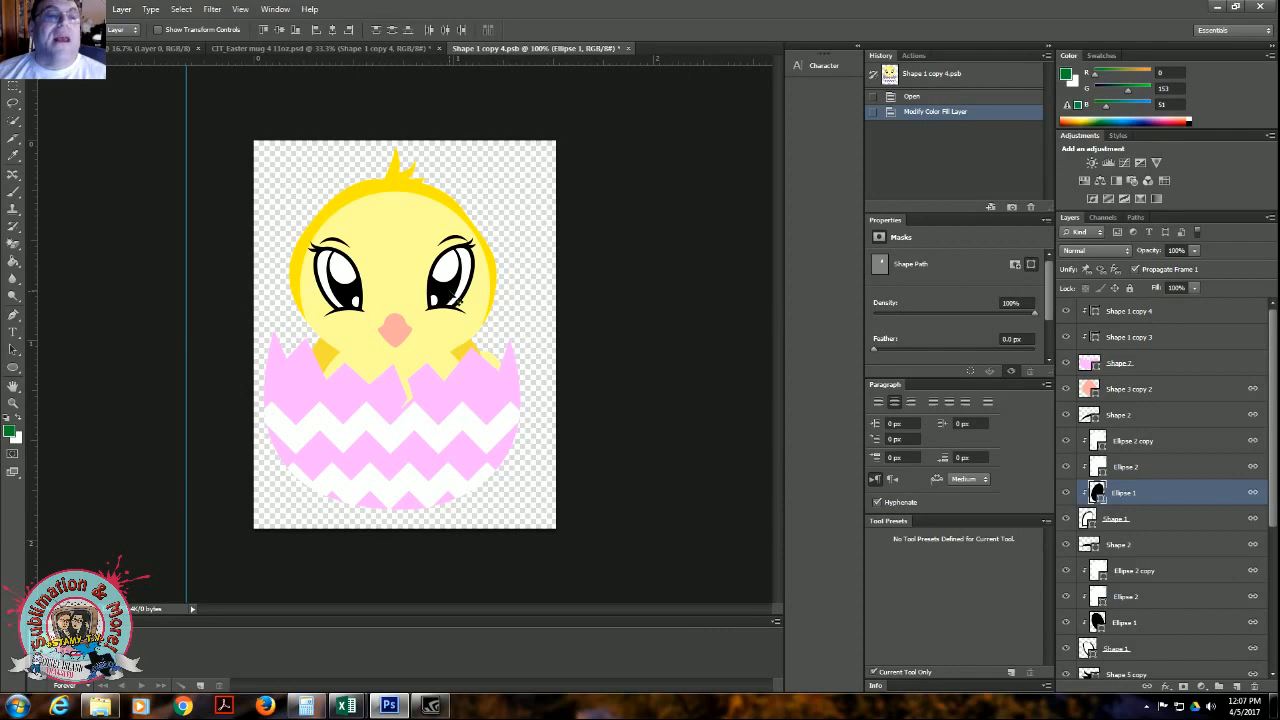
{"action": "left_click", "coordinate": [456, 268], "text": "ctrl"}
{"action": "left_click", "coordinate": [453, 304], "text": "ctrl"}
{"action": "left_click", "coordinate": [461, 272], "text": "ctrl"}
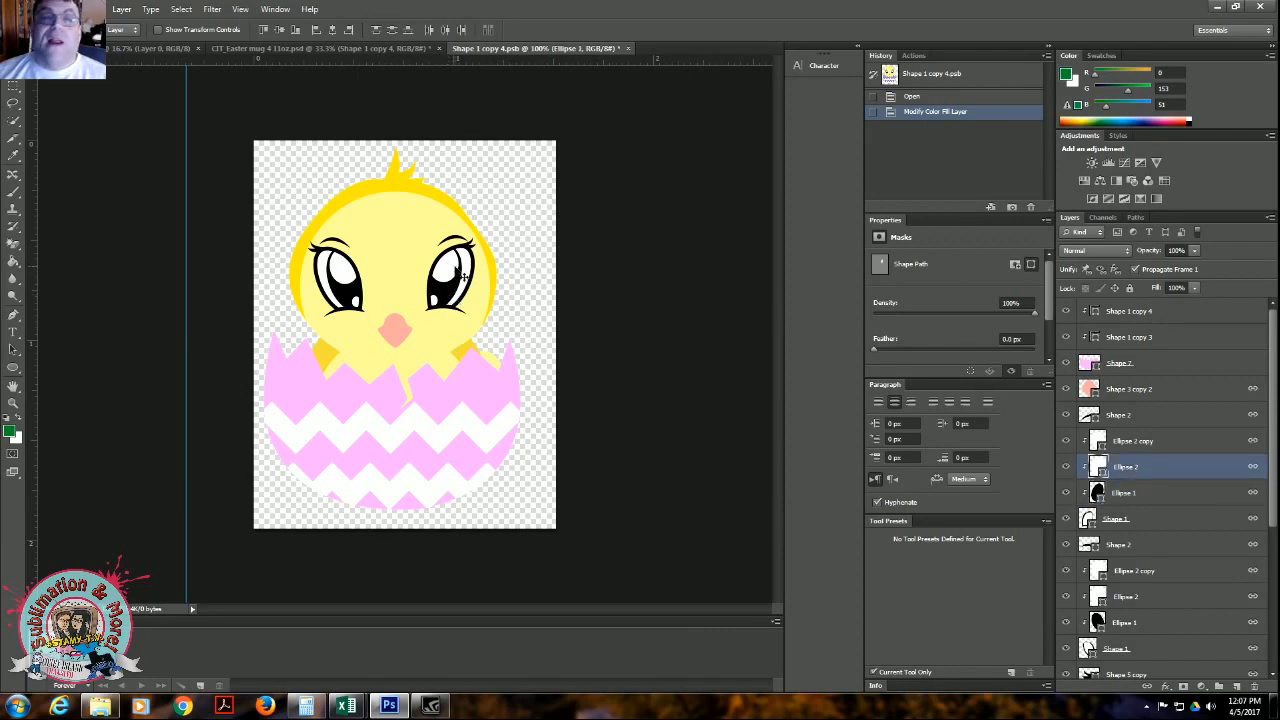
{"action": "left_click", "coordinate": [459, 298], "text": "ctrl"}
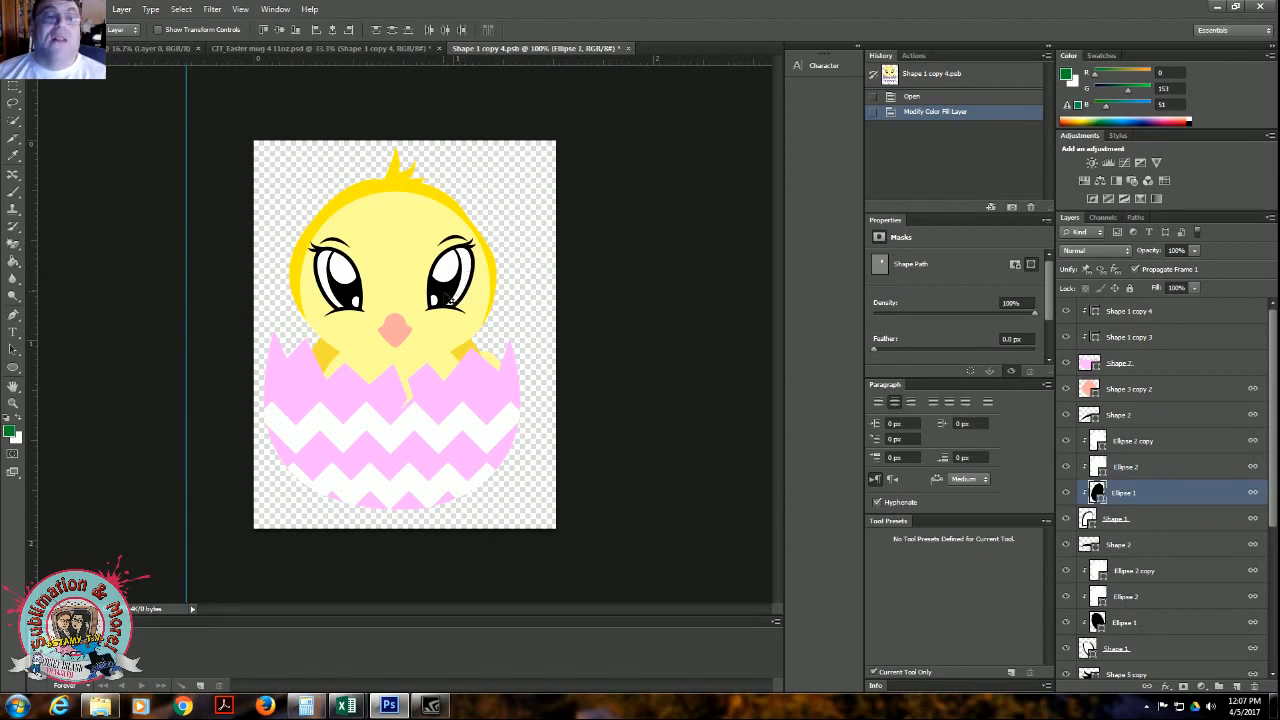
{"action": "left_click", "coordinate": [438, 312], "text": "ctrl"}
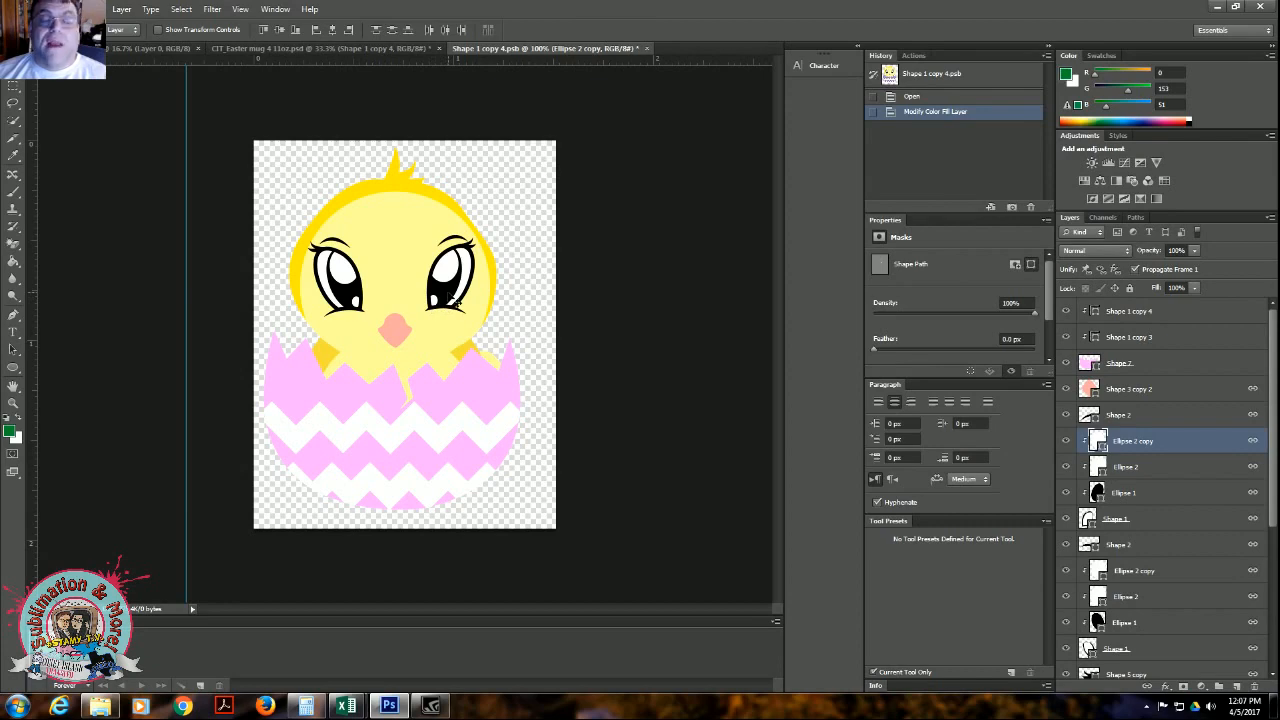
{"action": "left_click", "coordinate": [456, 300], "text": "ctrl"}
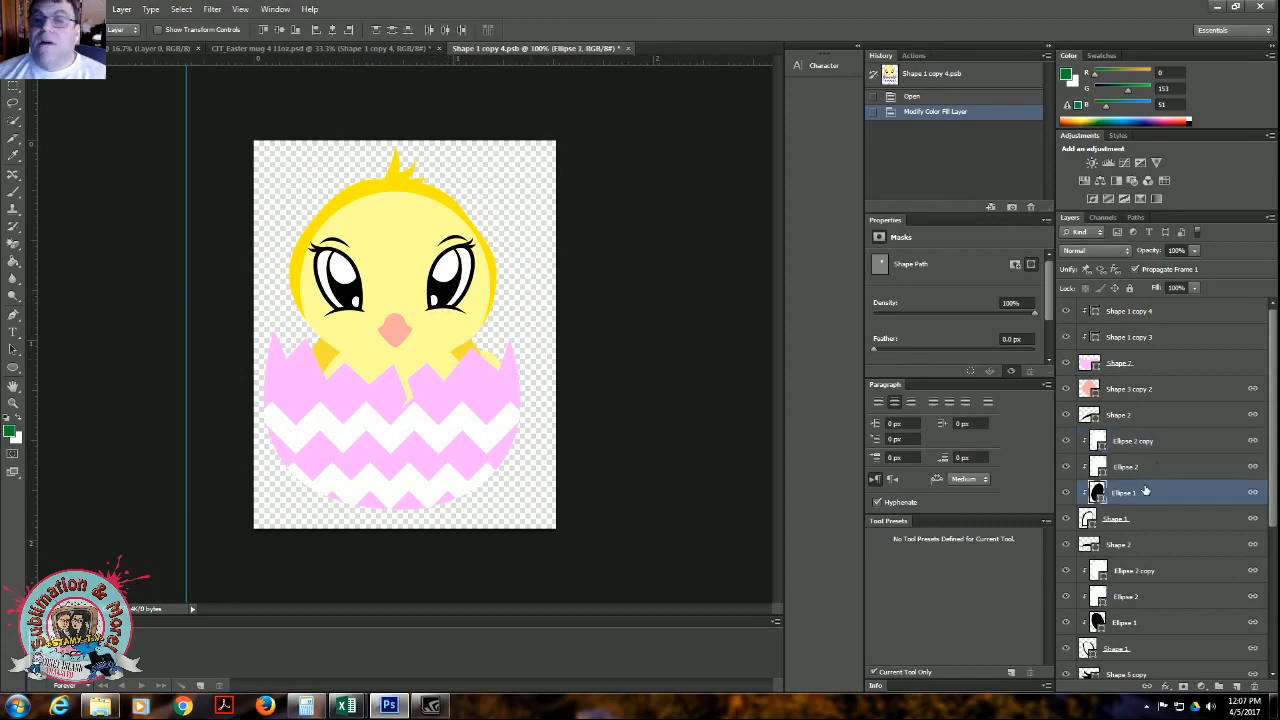
{"action": "double_click", "coordinate": [1098, 493]}
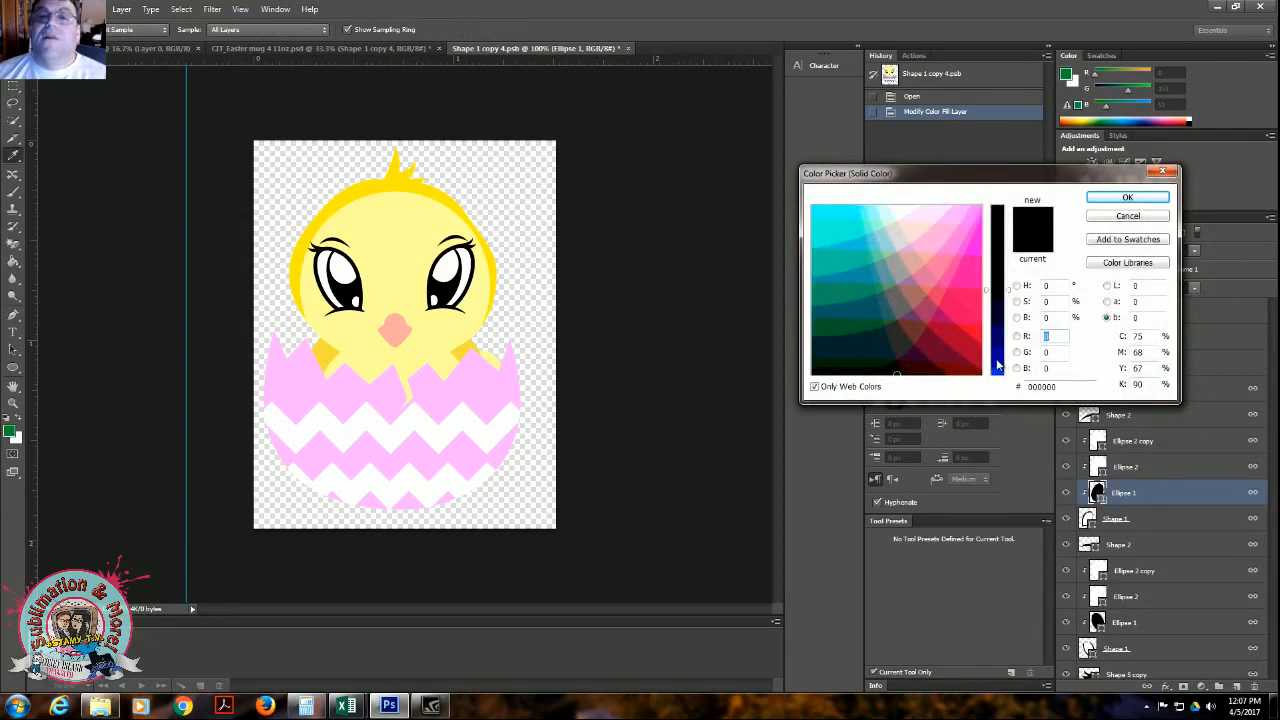
{"action": "left_click", "coordinate": [995, 360]}
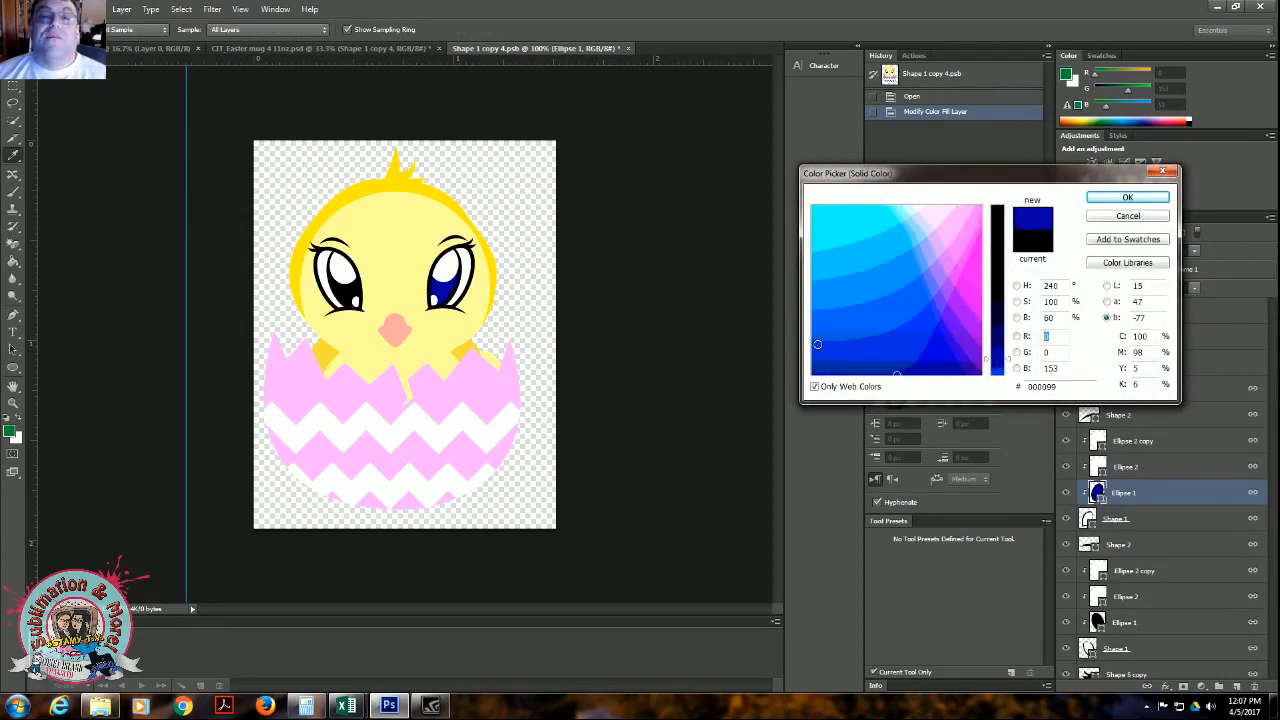
{"action": "left_click", "coordinate": [995, 358]}
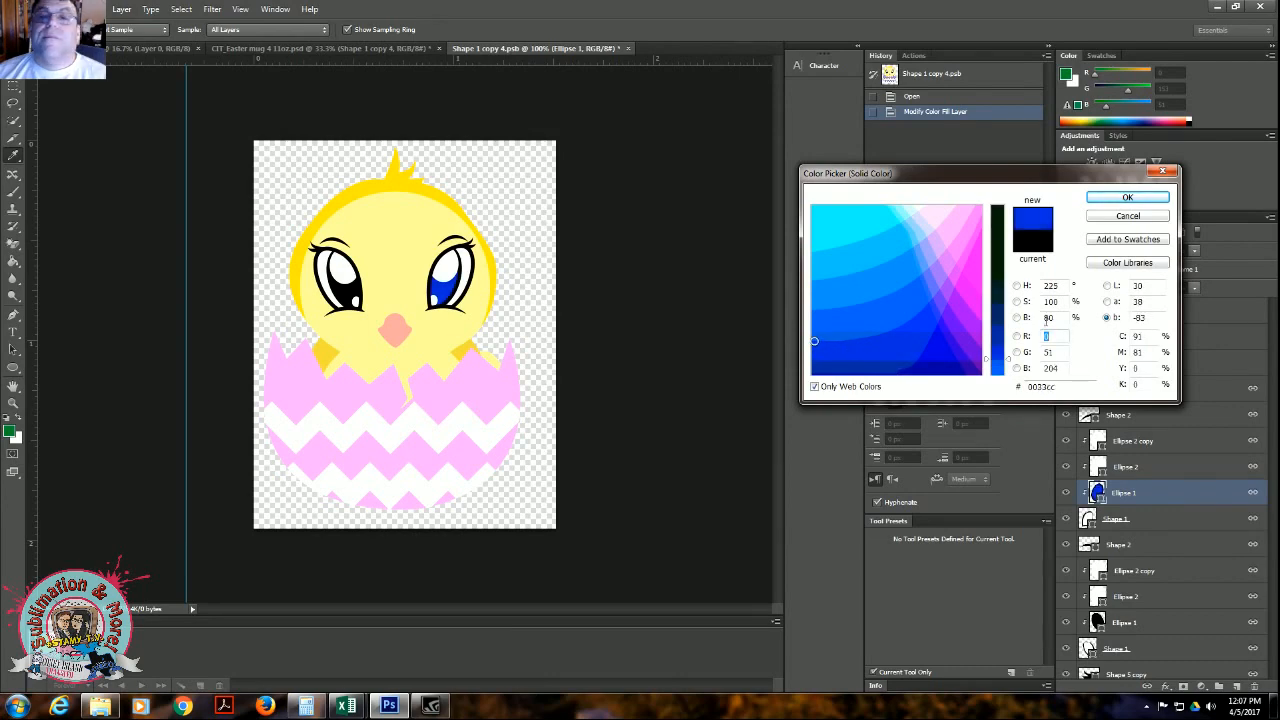
{"action": "left_click", "coordinate": [1100, 198]}
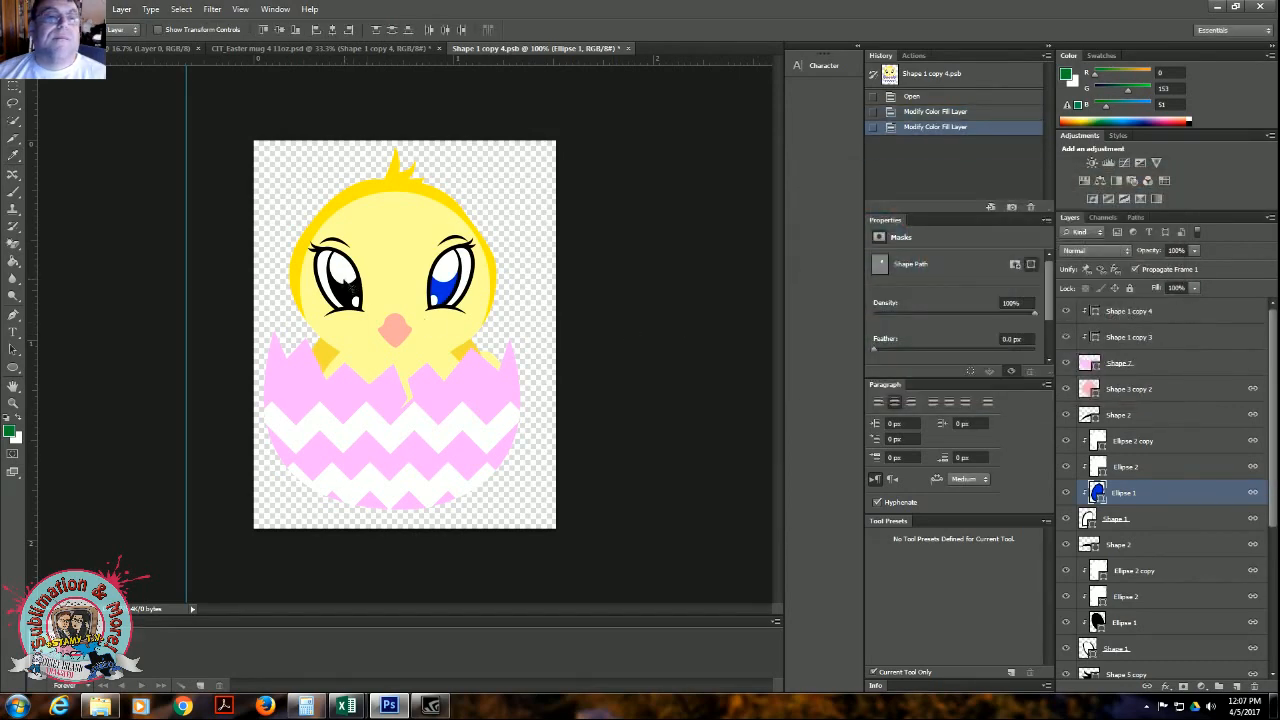
{"action": "left_click", "coordinate": [346, 290]}
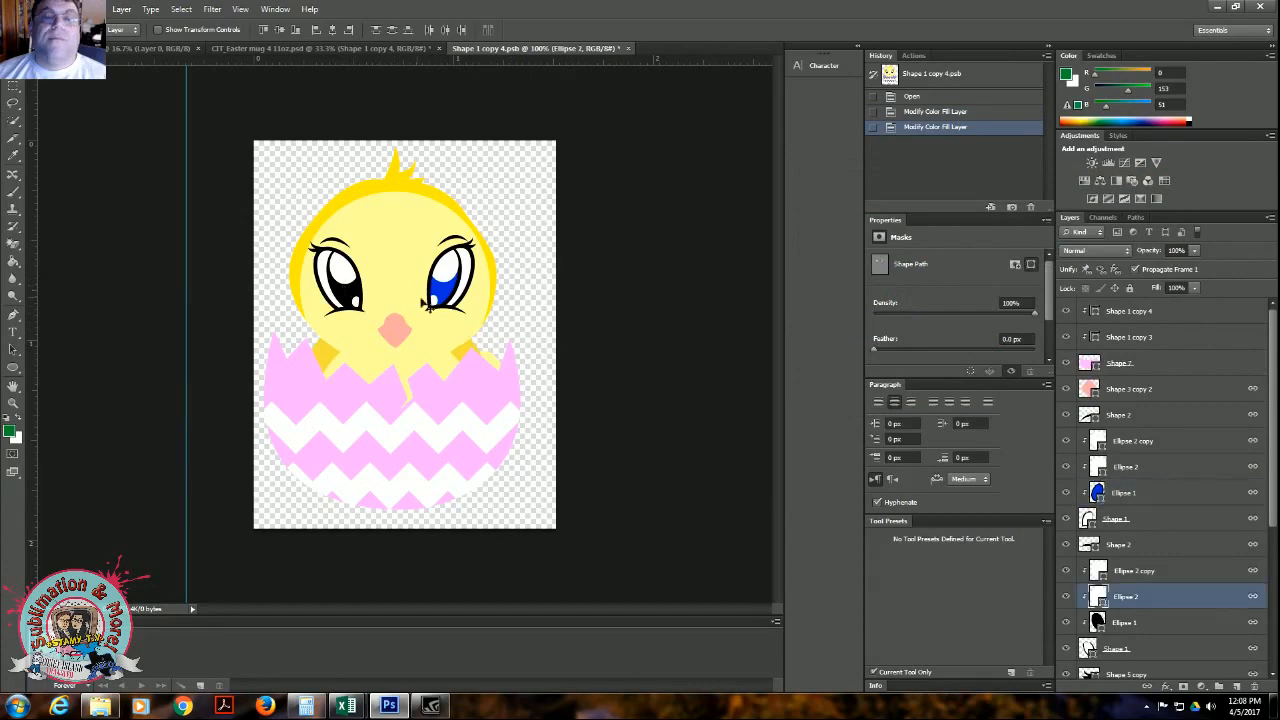
{"action": "double_click", "coordinate": [1100, 600]}
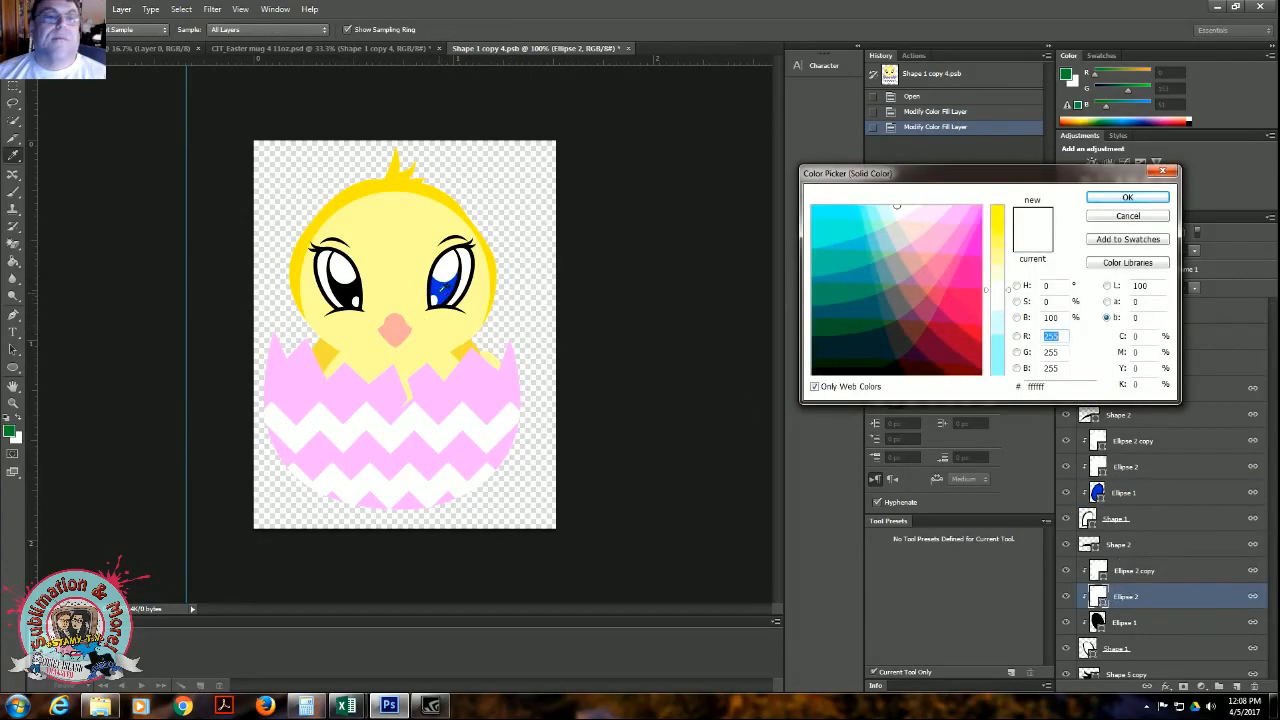
{"action": "left_click", "coordinate": [445, 285]}
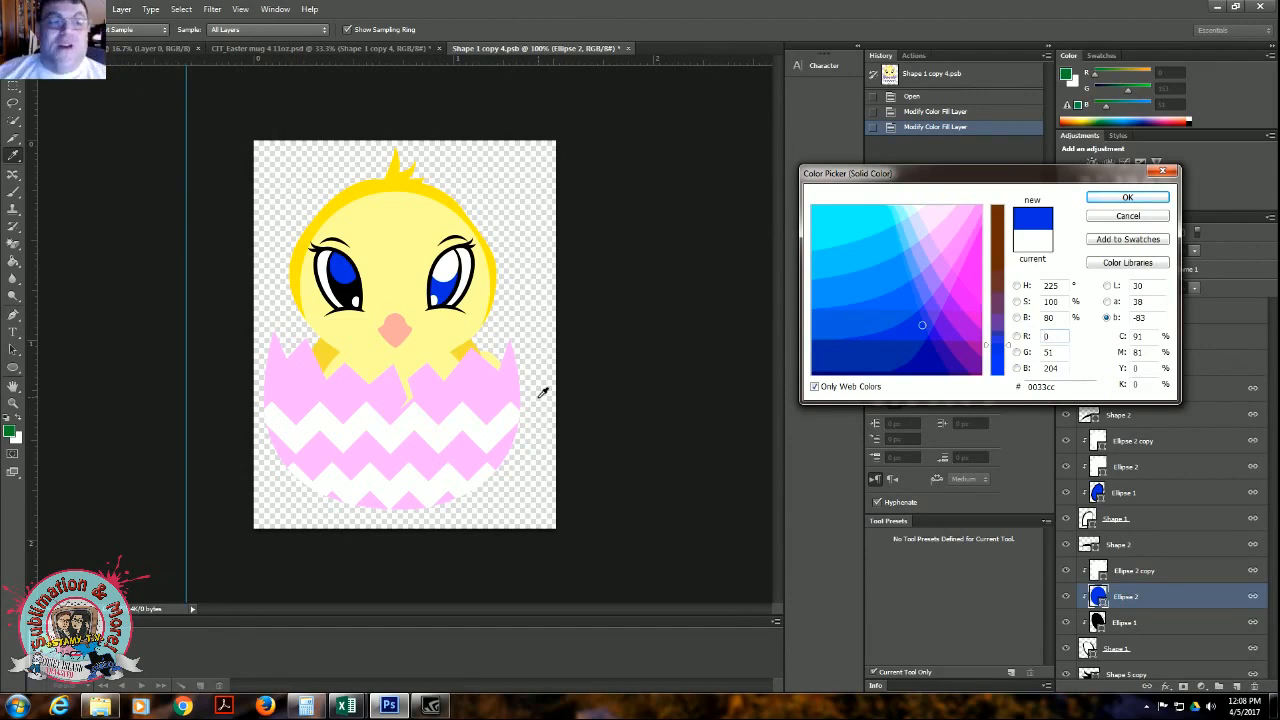
{"action": "left_click", "coordinate": [1127, 217]}
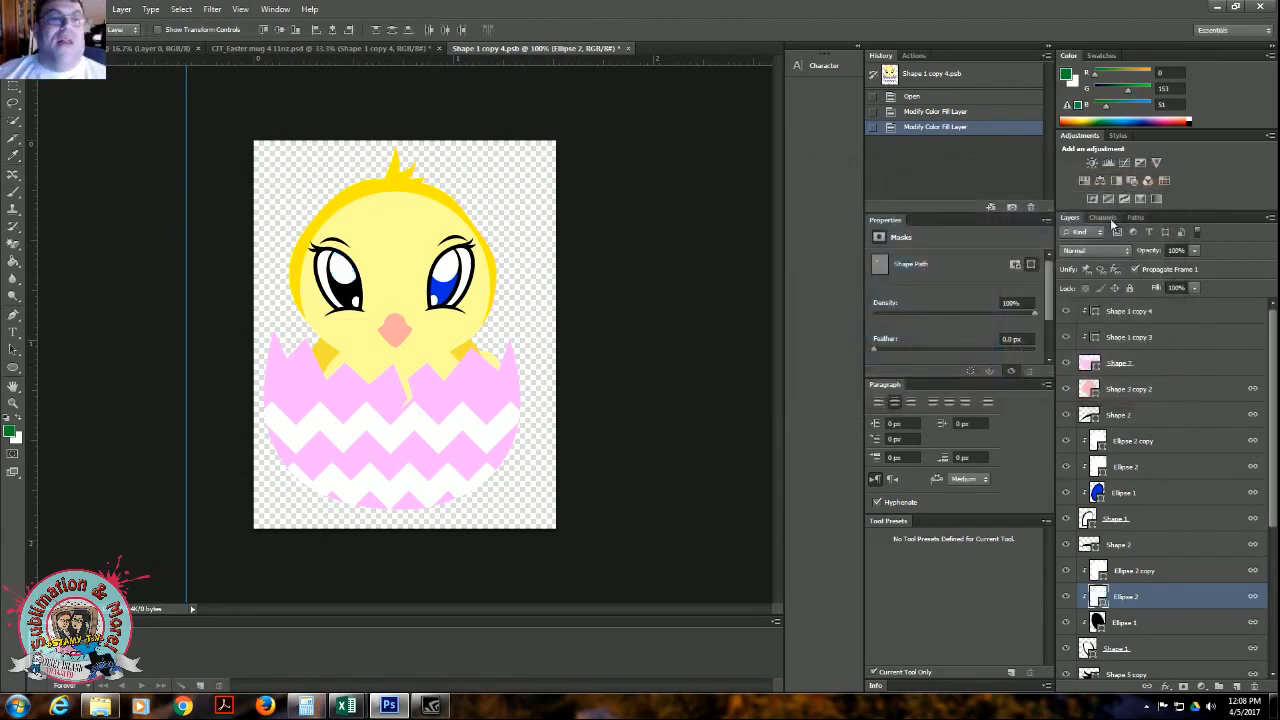
Recolor the black iris of the chick's left-hand eye, Ellipse 1, by sampling the blue 0033cc from the other eye
{"action": "left_click", "coordinate": [354, 302], "text": "ctrl"}
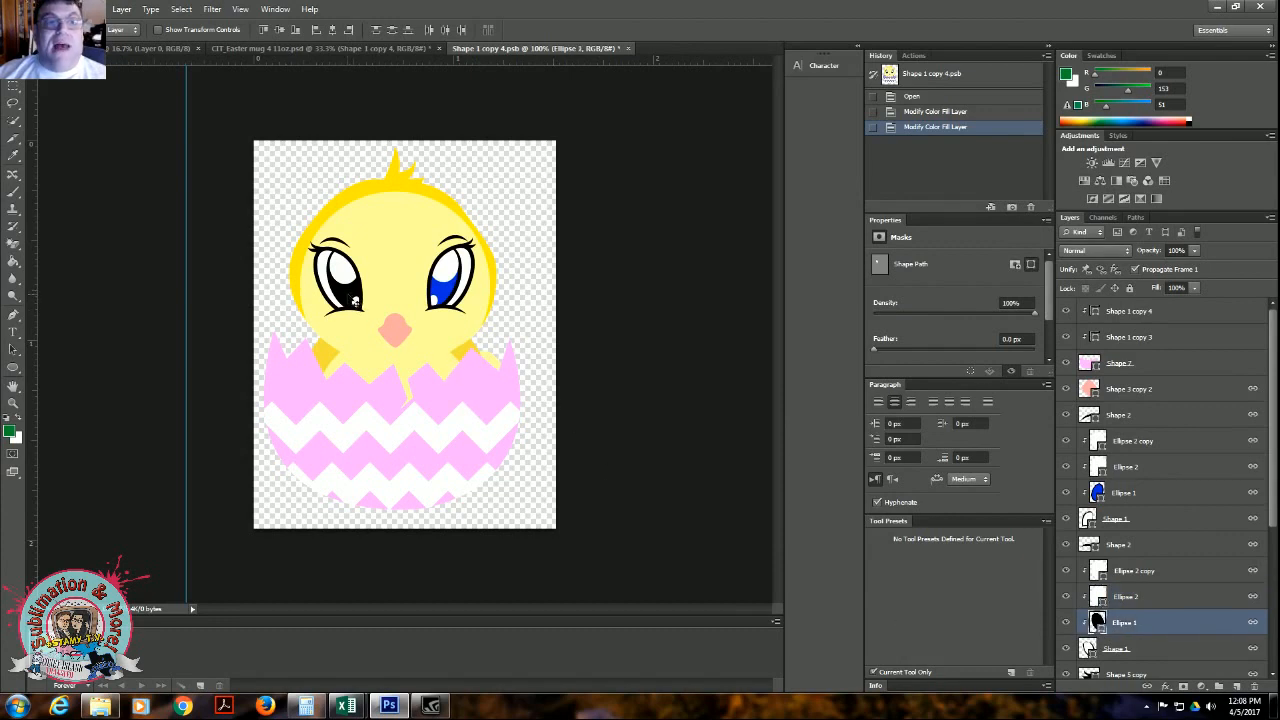
{"action": "double_click", "coordinate": [1098, 622]}
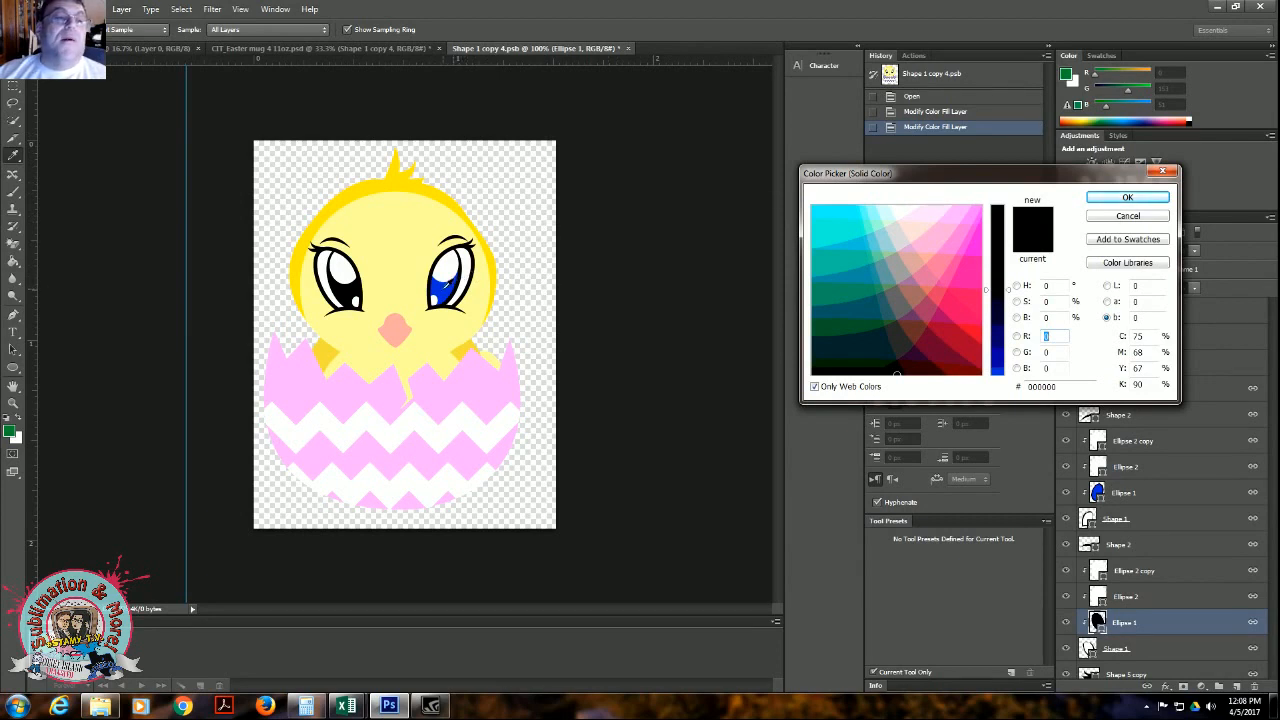
{"action": "left_click", "coordinate": [447, 287]}
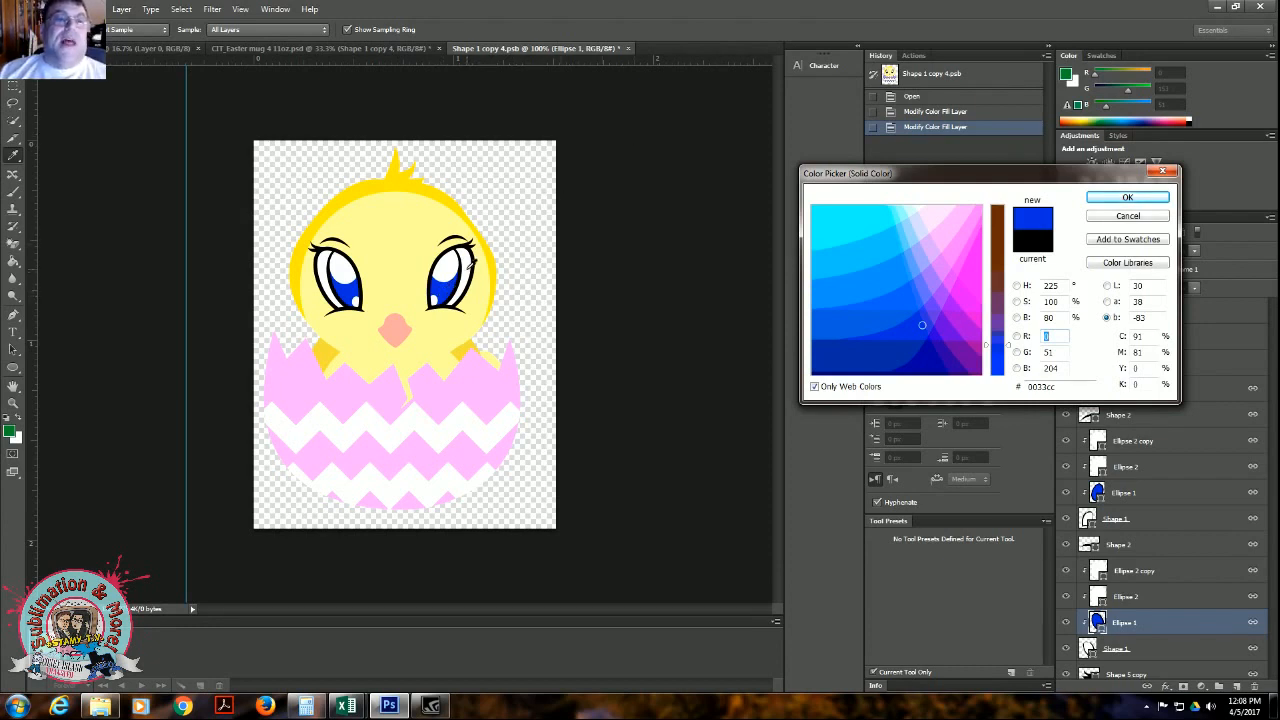
{"action": "left_click", "coordinate": [1130, 197]}
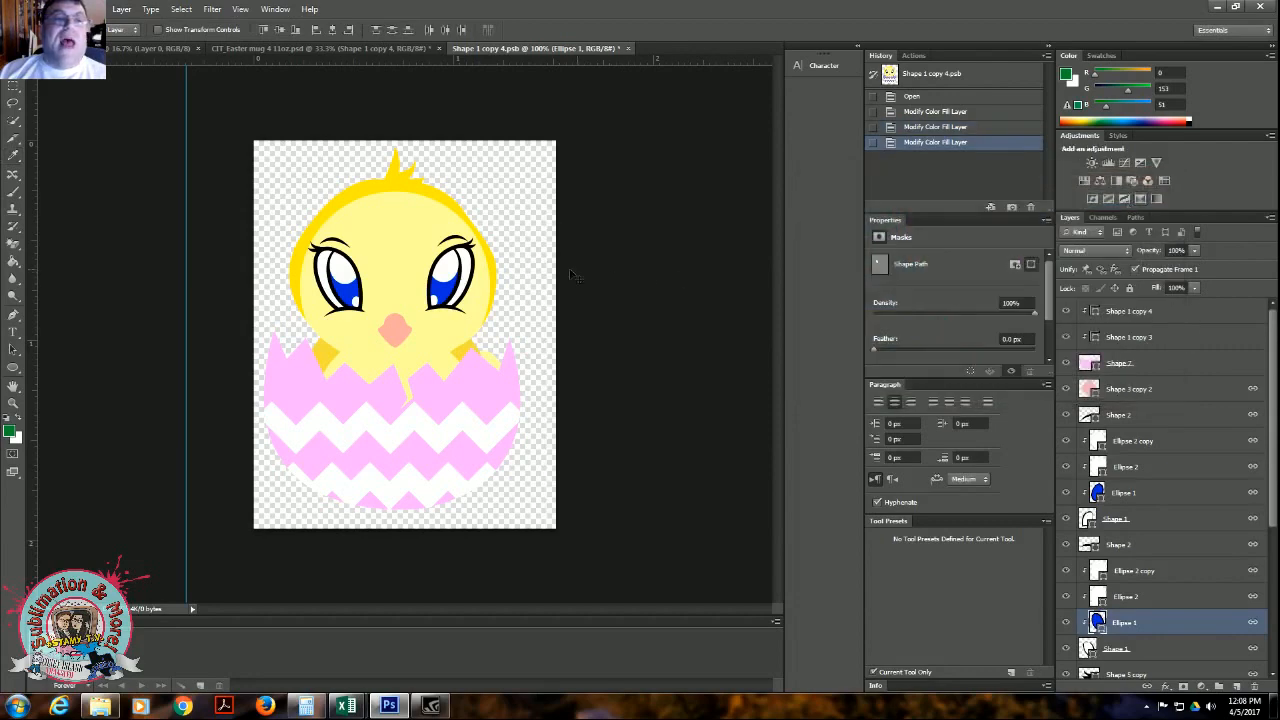
Recolor the large white highlight in the chick's right-hand eye, Ellipse 2, to dark pink 993366
{"action": "left_click", "coordinate": [455, 265]}
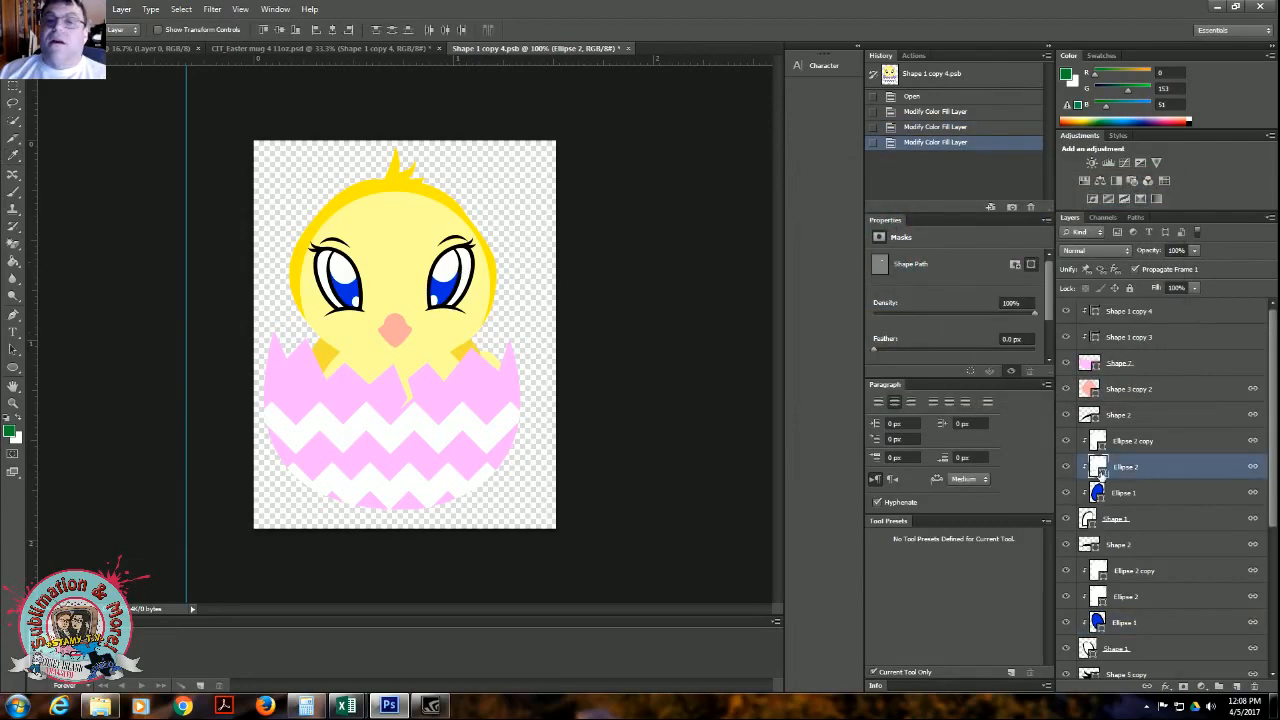
{"action": "double_click", "coordinate": [1098, 466]}
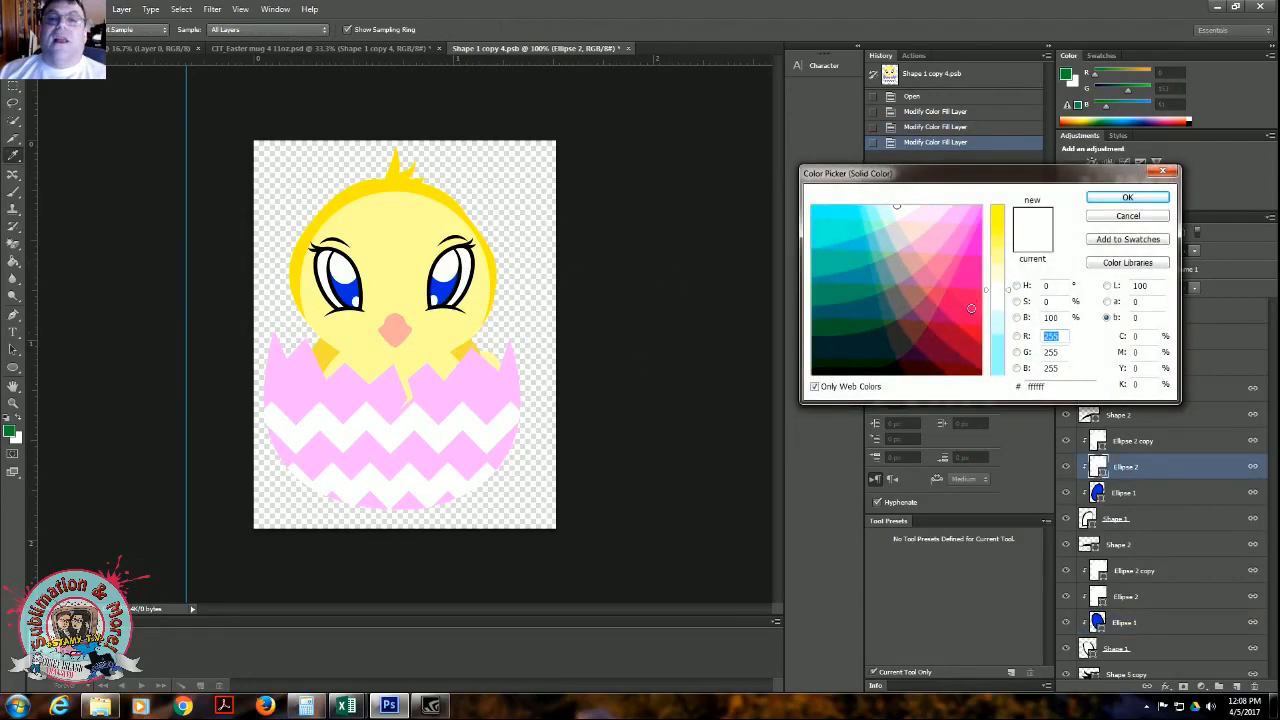
{"action": "left_click", "coordinate": [969, 329]}
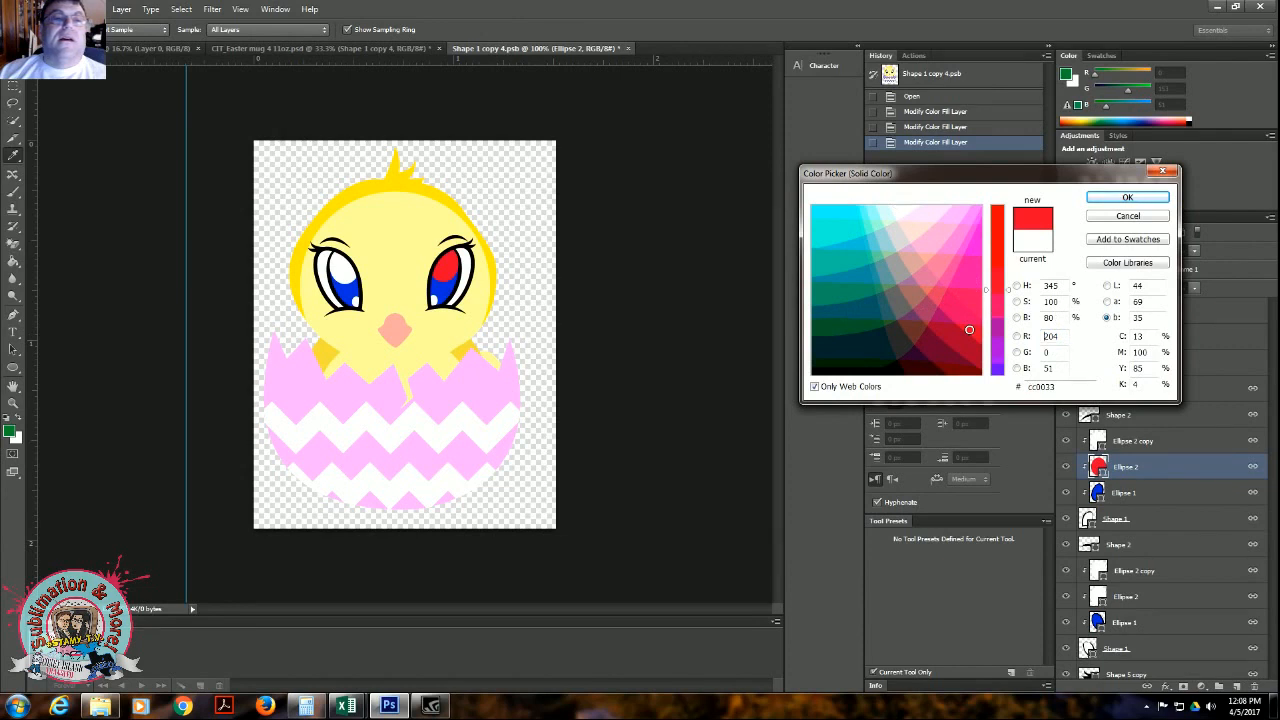
{"action": "left_click", "coordinate": [856, 228]}
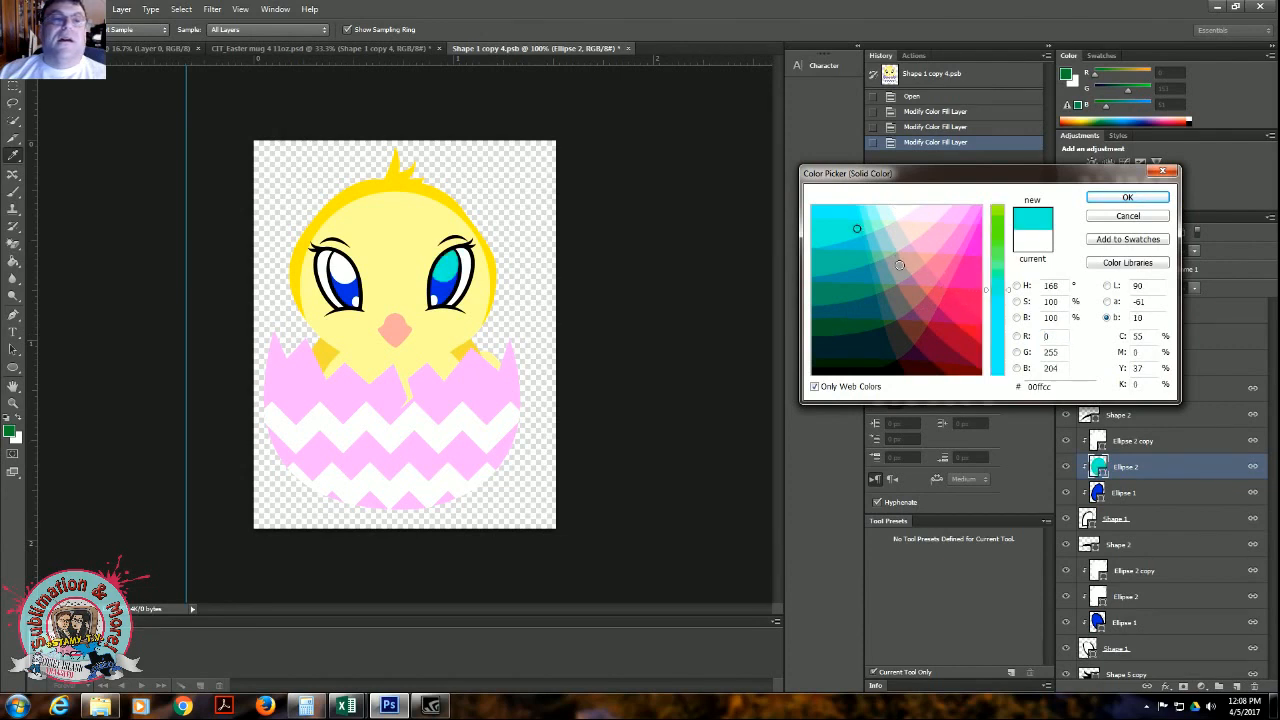
{"action": "left_click", "coordinate": [899, 265]}
{"action": "left_click", "coordinate": [841, 339]}
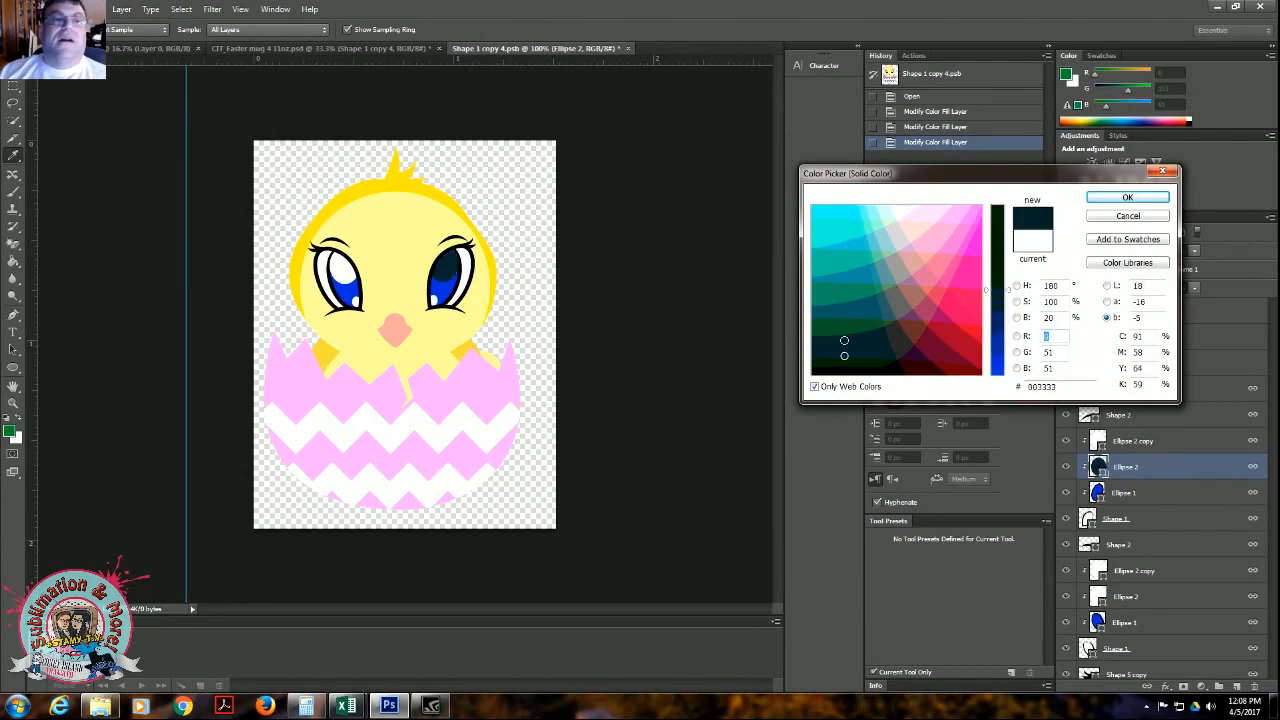
{"action": "left_click", "coordinate": [846, 284]}
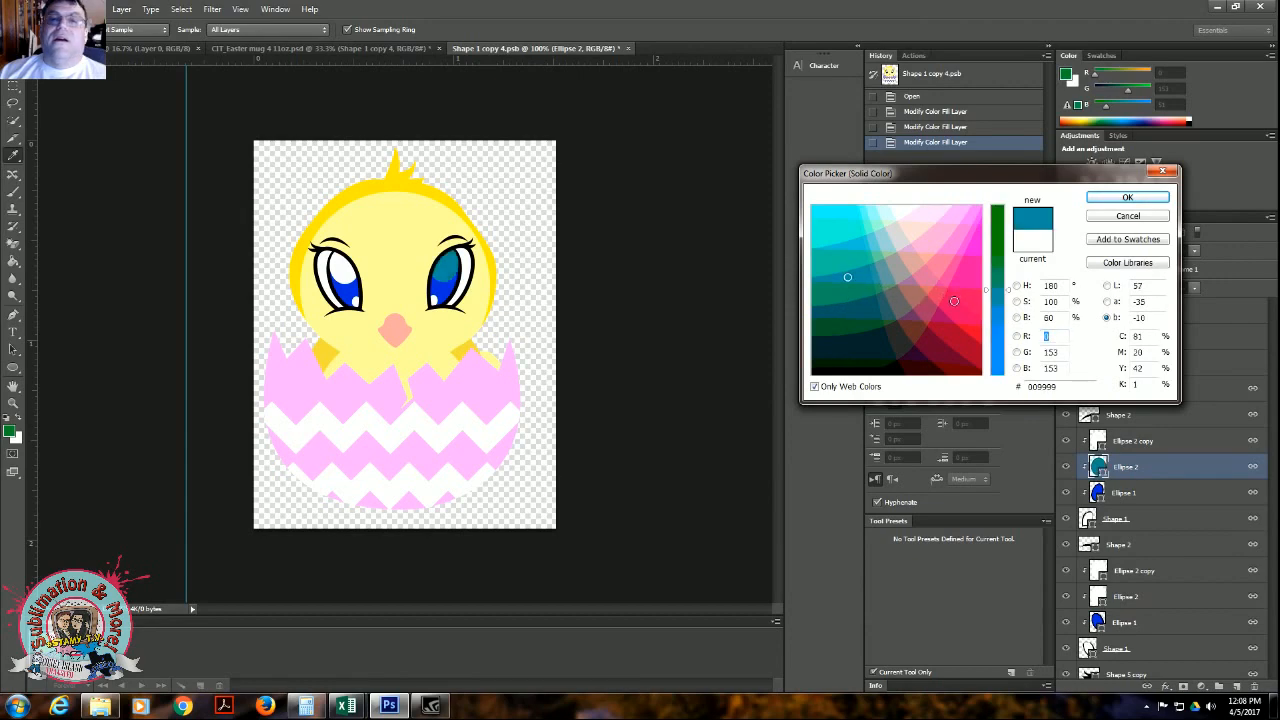
{"action": "left_click", "coordinate": [926, 320]}
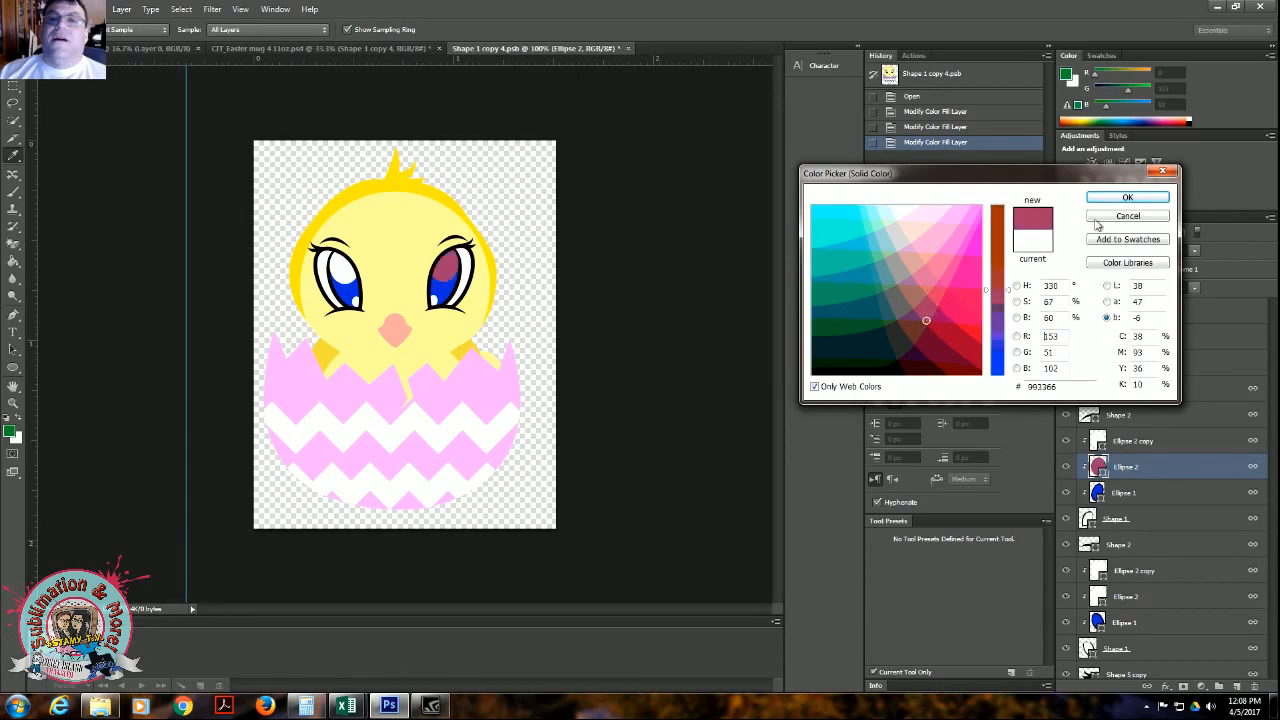
{"action": "left_click", "coordinate": [1127, 197]}
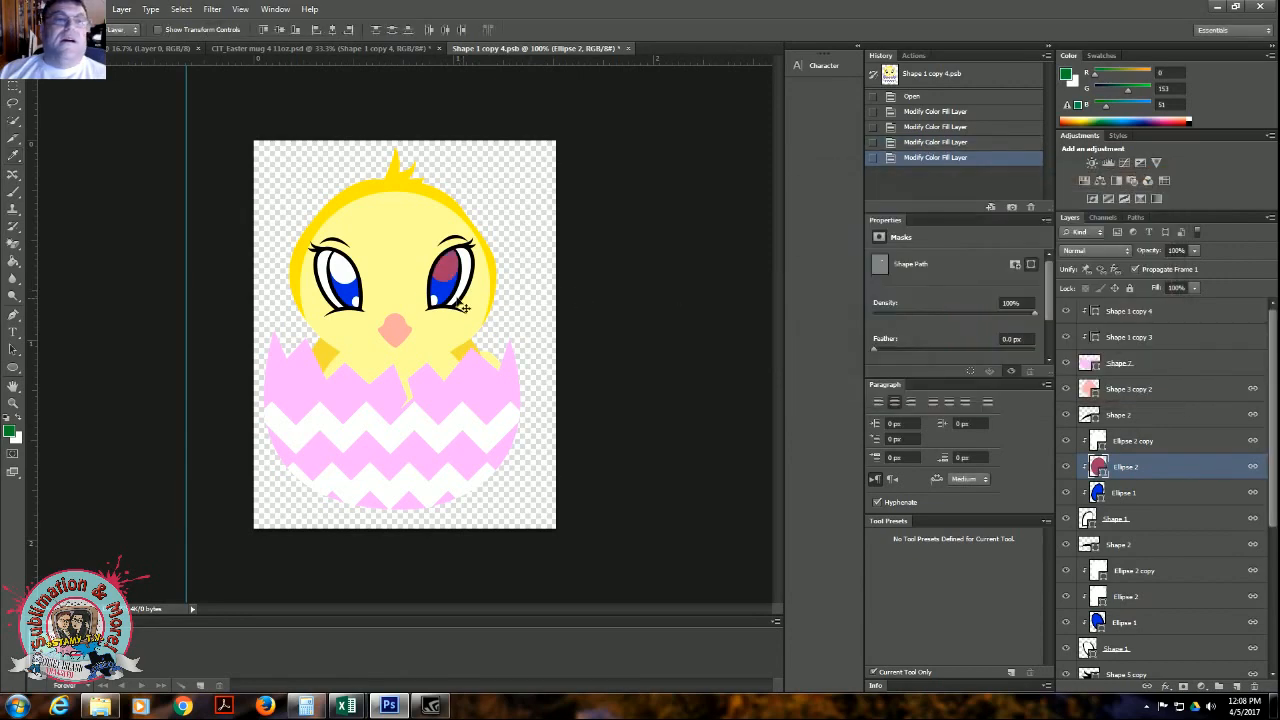
Recolor the large white highlight in the chick's left-hand eye, Ellipse 2, by sampling the dark pink 993366 from the other eye
{"action": "left_click", "coordinate": [350, 273]}
{"action": "double_click", "coordinate": [1099, 603]}
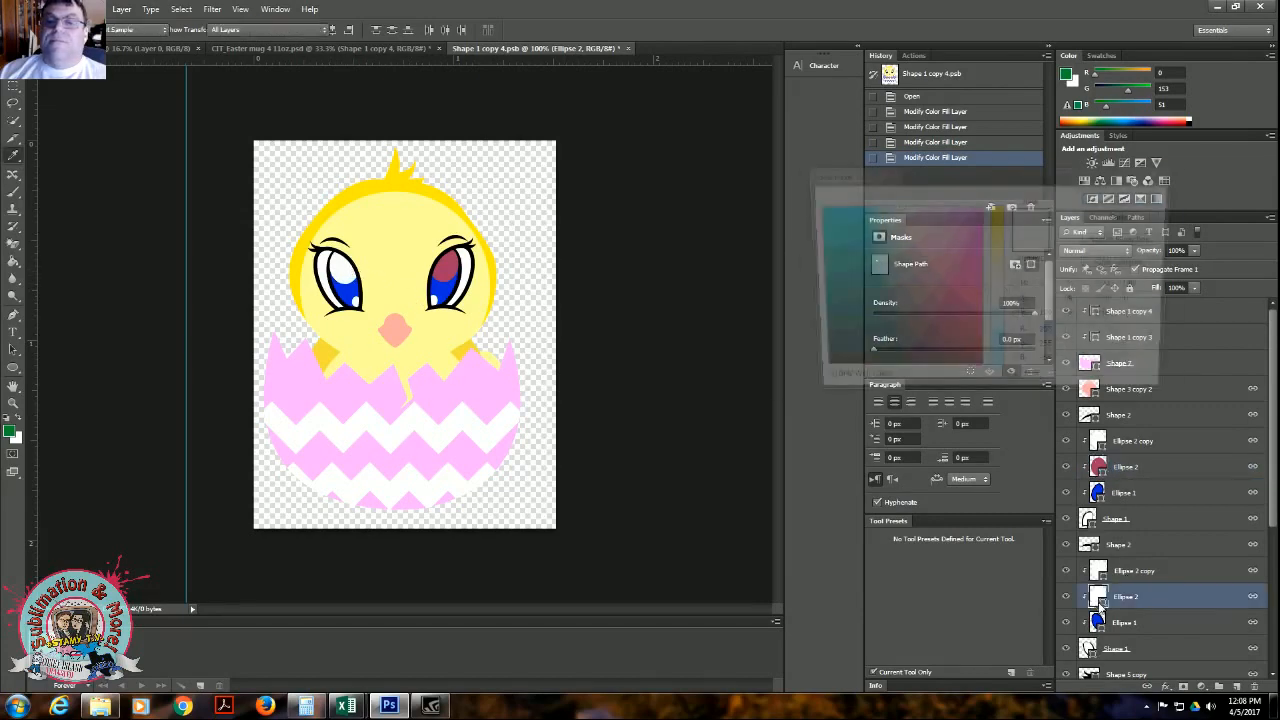
{"action": "left_click", "coordinate": [453, 262]}
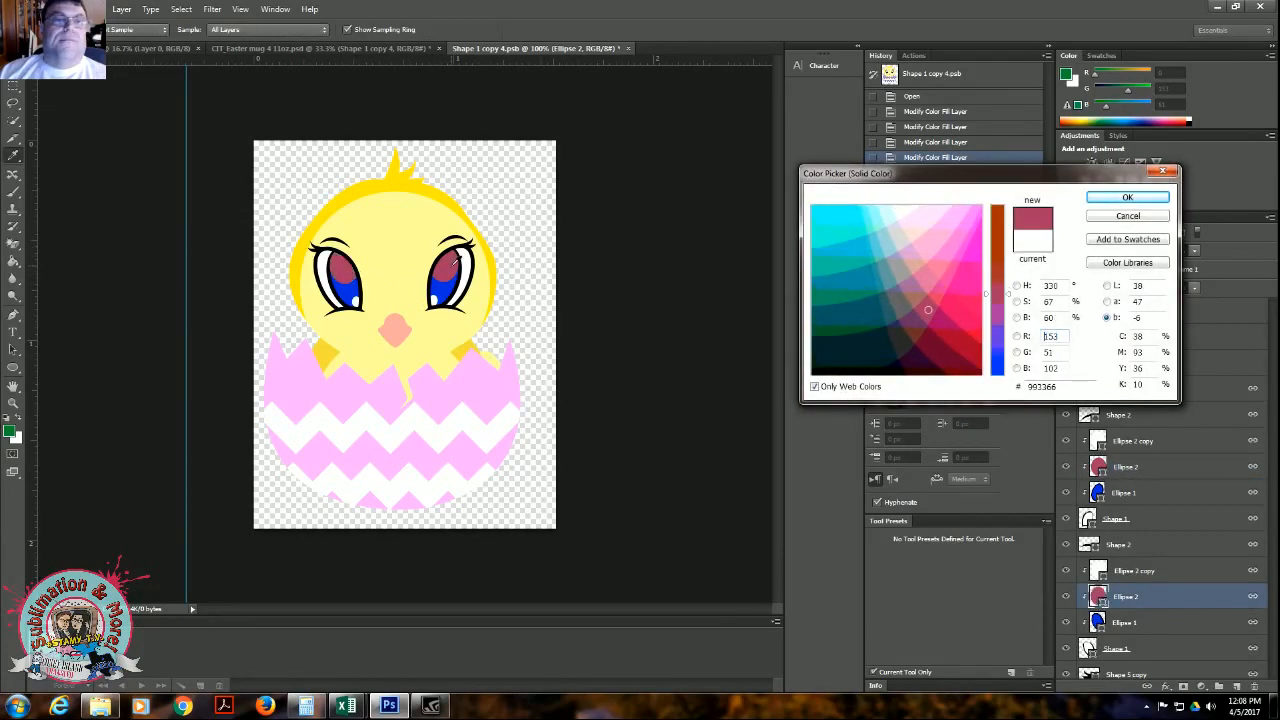
{"action": "left_click", "coordinate": [1127, 197]}
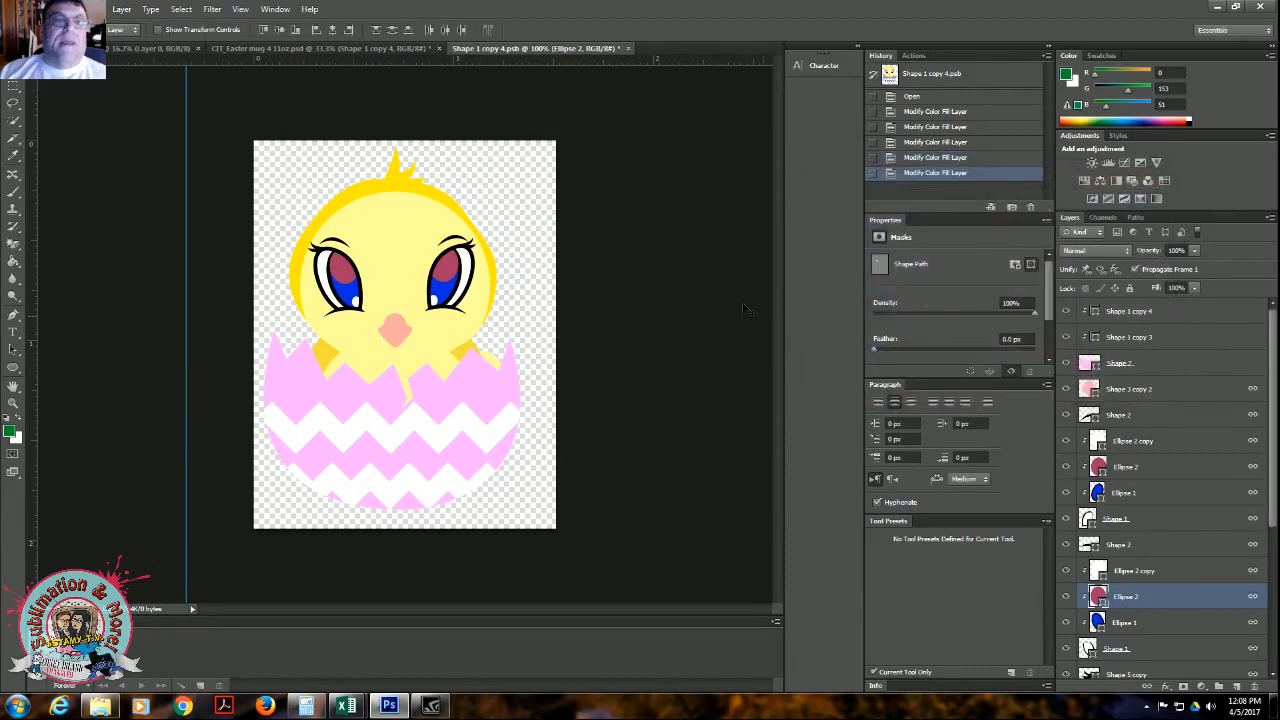
Recolor the chick's darker yellow outer head shape with the feather tuft to green, 00ff00
{"action": "left_click", "coordinate": [418, 184]}
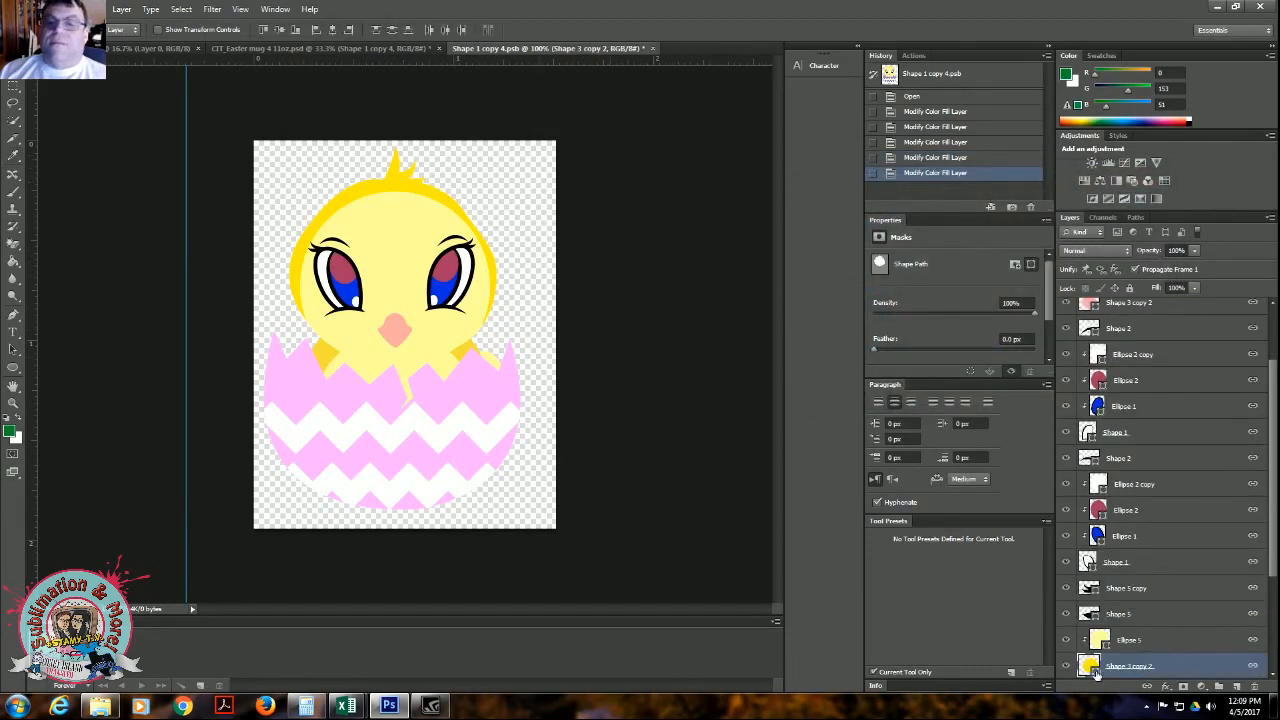
{"action": "double_click", "coordinate": [1090, 670]}
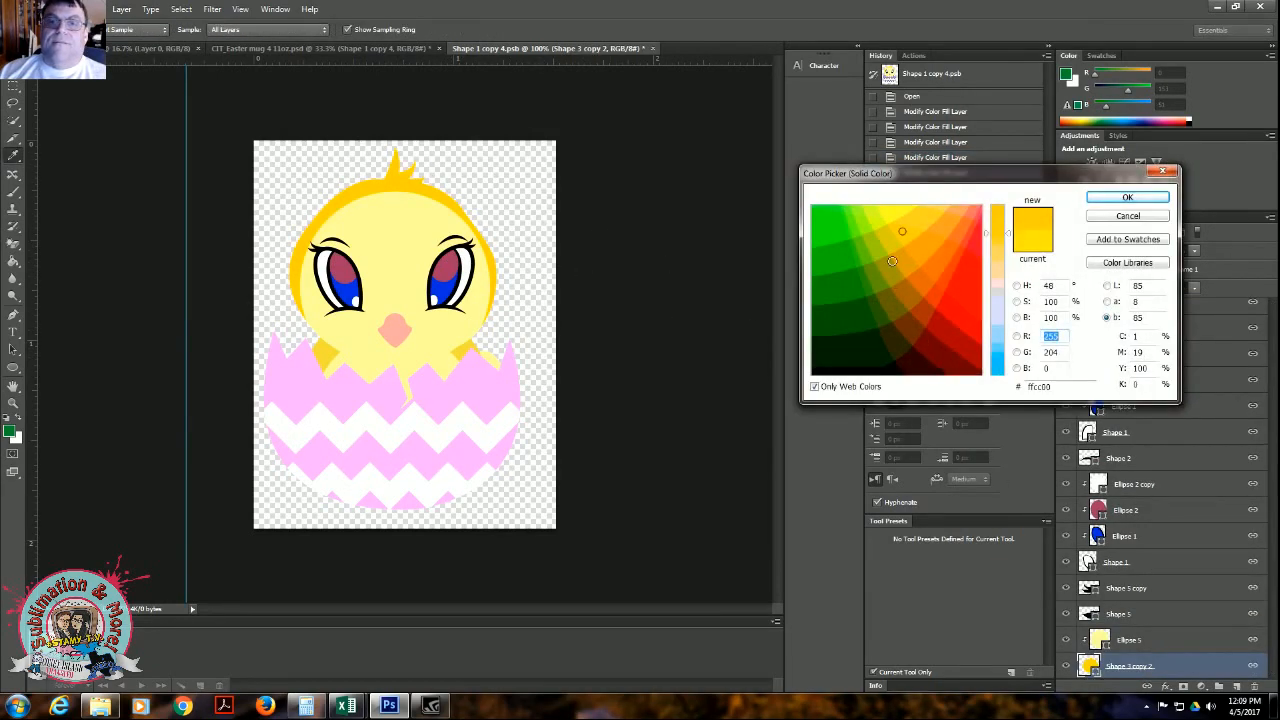
{"action": "left_click", "coordinate": [826, 216]}
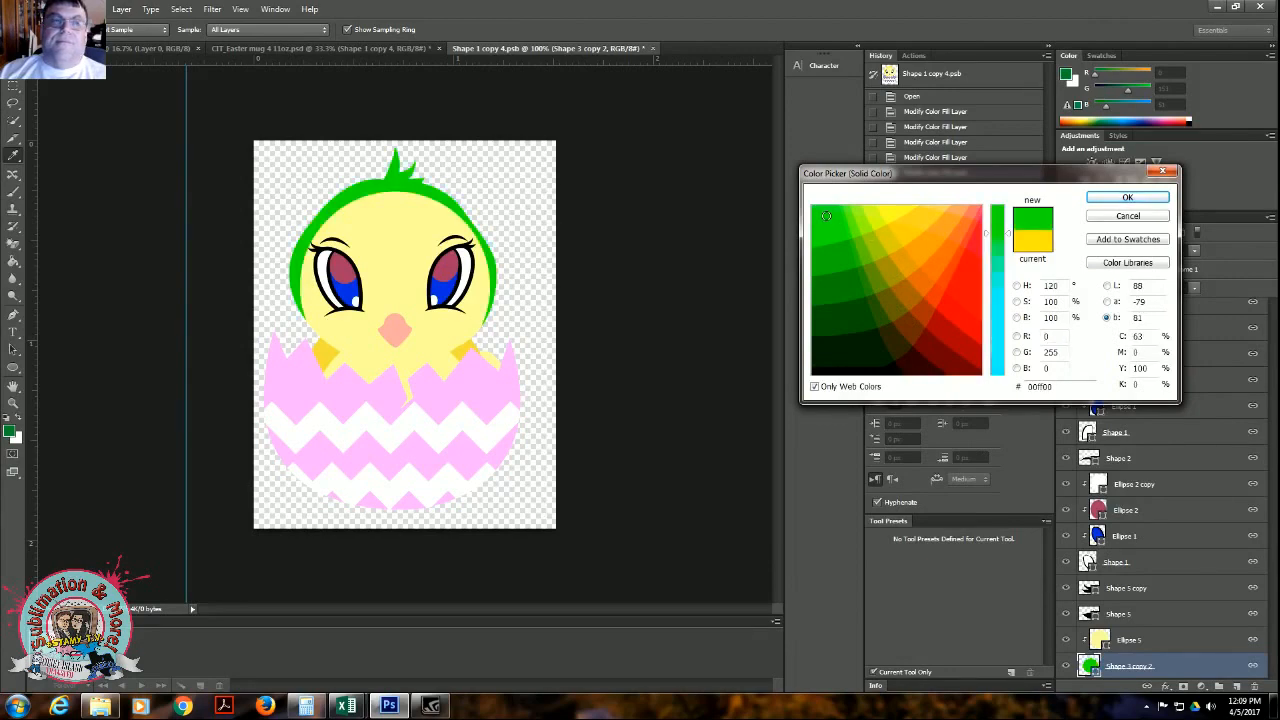
{"action": "left_click", "coordinate": [1127, 198]}
Recolor the chick's pale yellow face, Ellipse 5, to green 00ff66
{"action": "left_click", "coordinate": [1120, 640]}
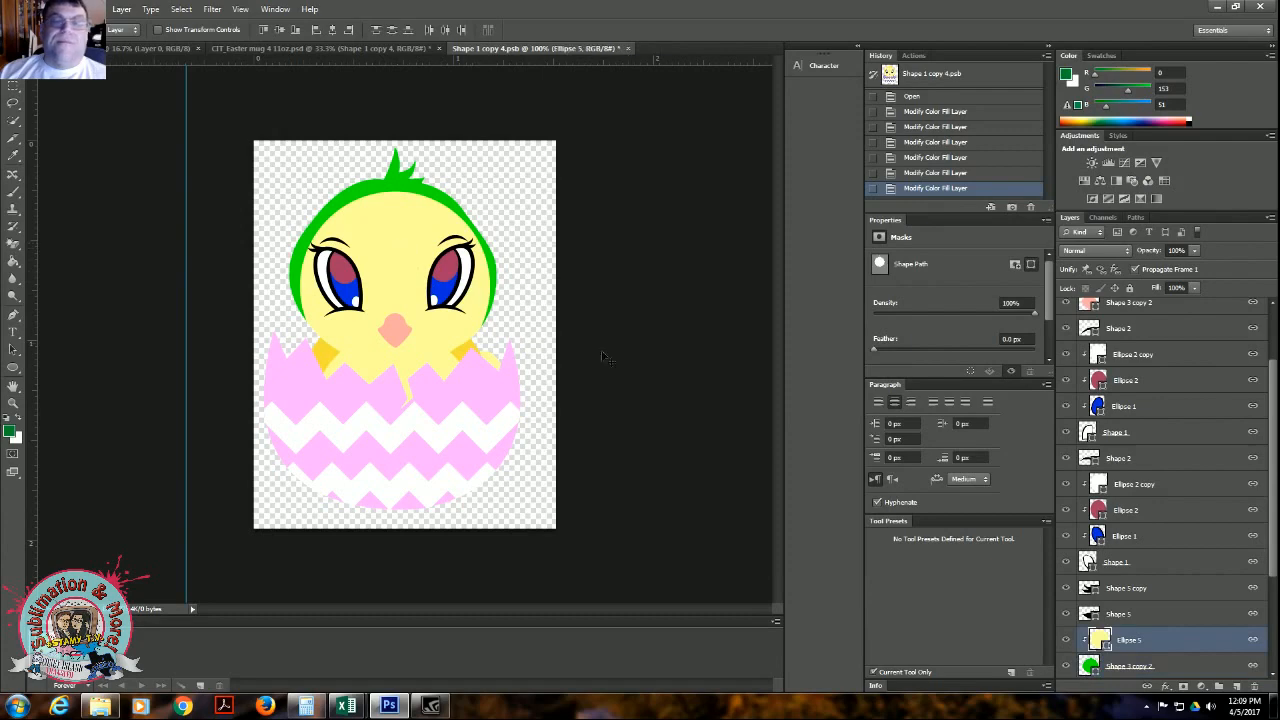
{"action": "double_click", "coordinate": [1098, 640]}
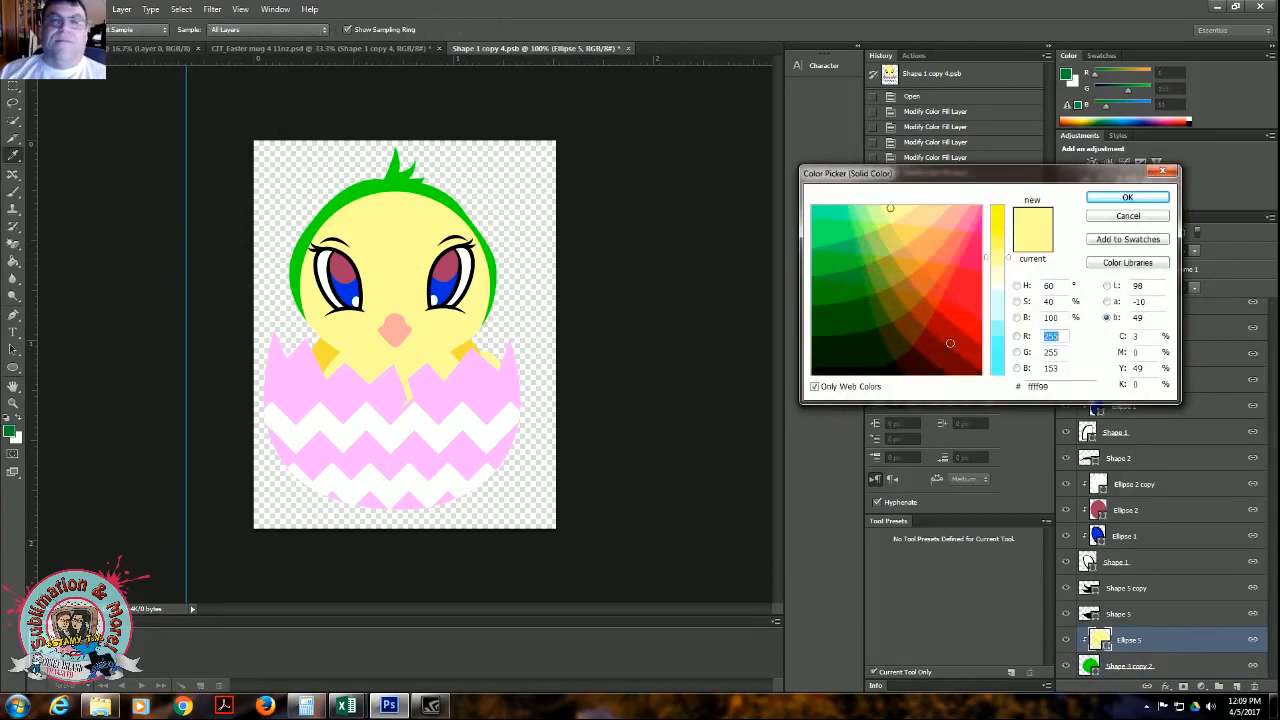
{"action": "left_click", "coordinate": [972, 281]}
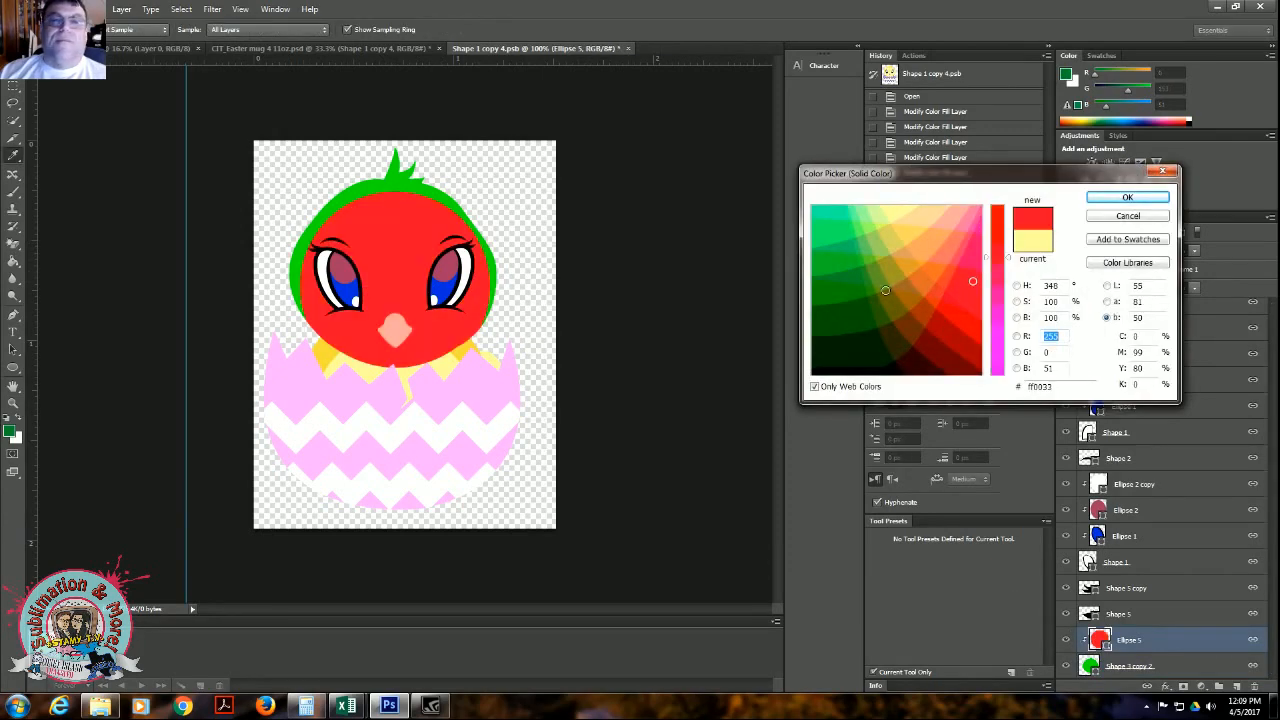
{"action": "left_click", "coordinate": [843, 301]}
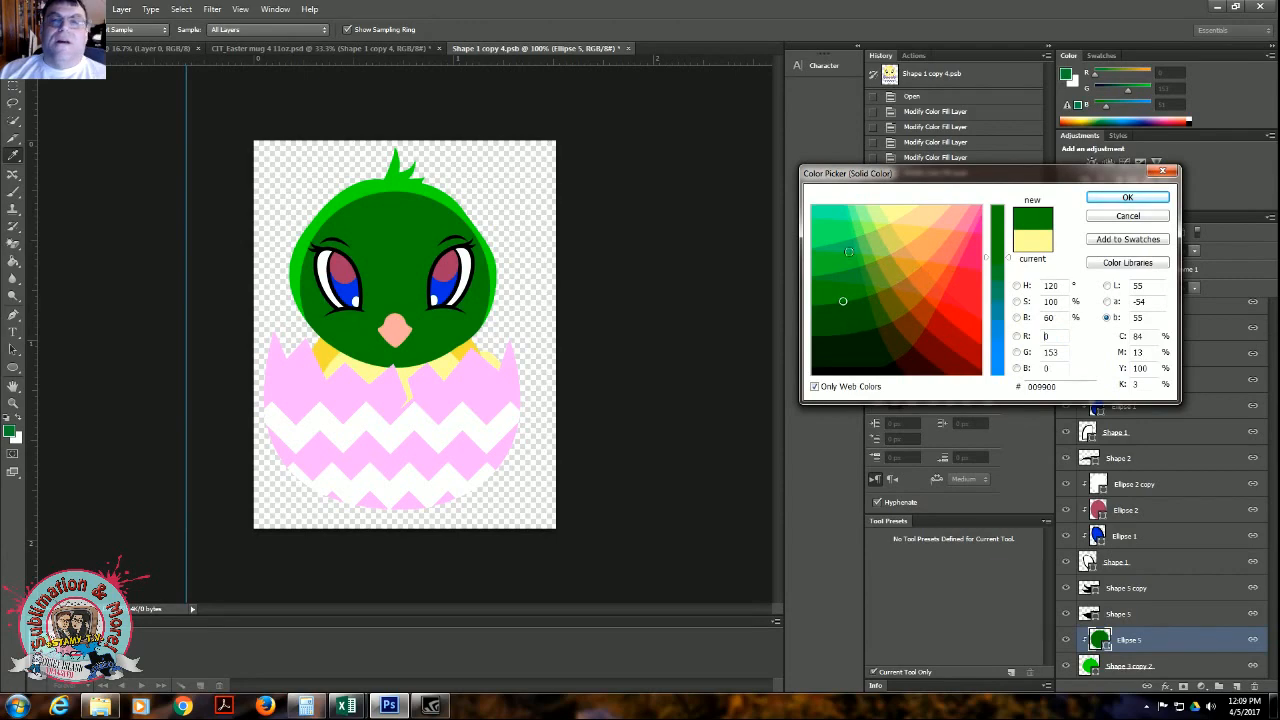
{"action": "left_click", "coordinate": [831, 227]}
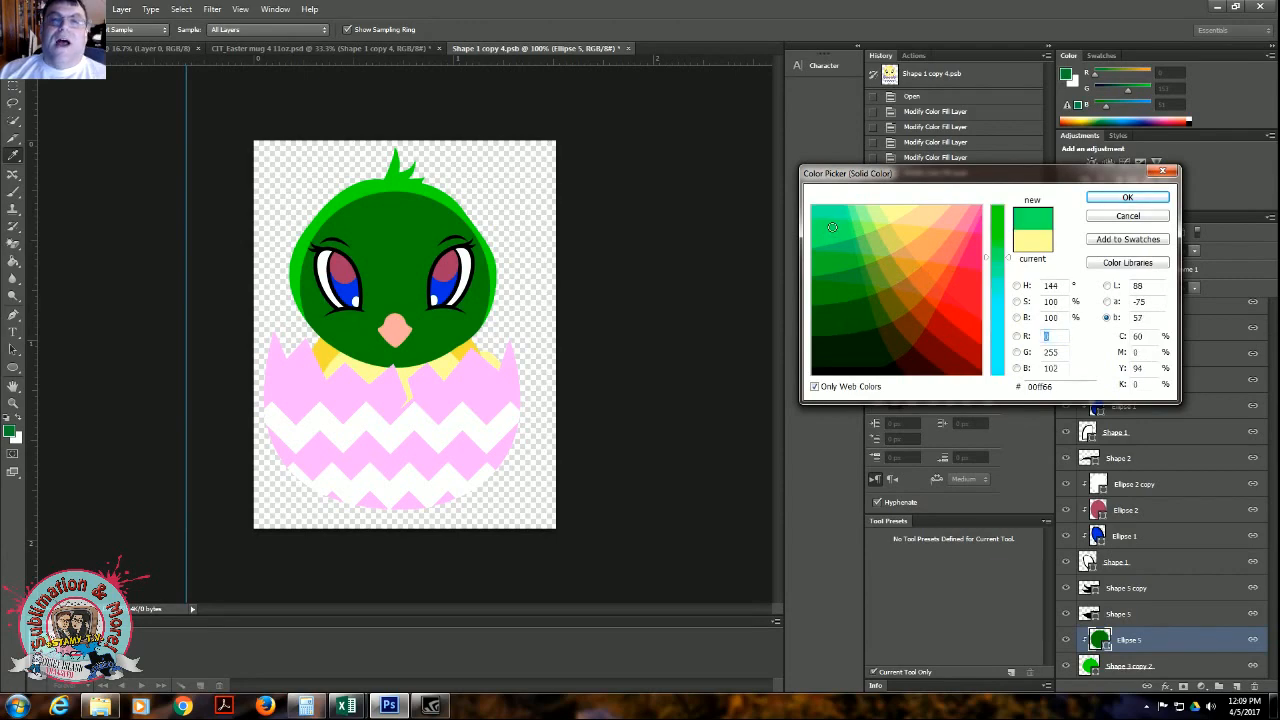
{"action": "left_click", "coordinate": [1124, 199]}
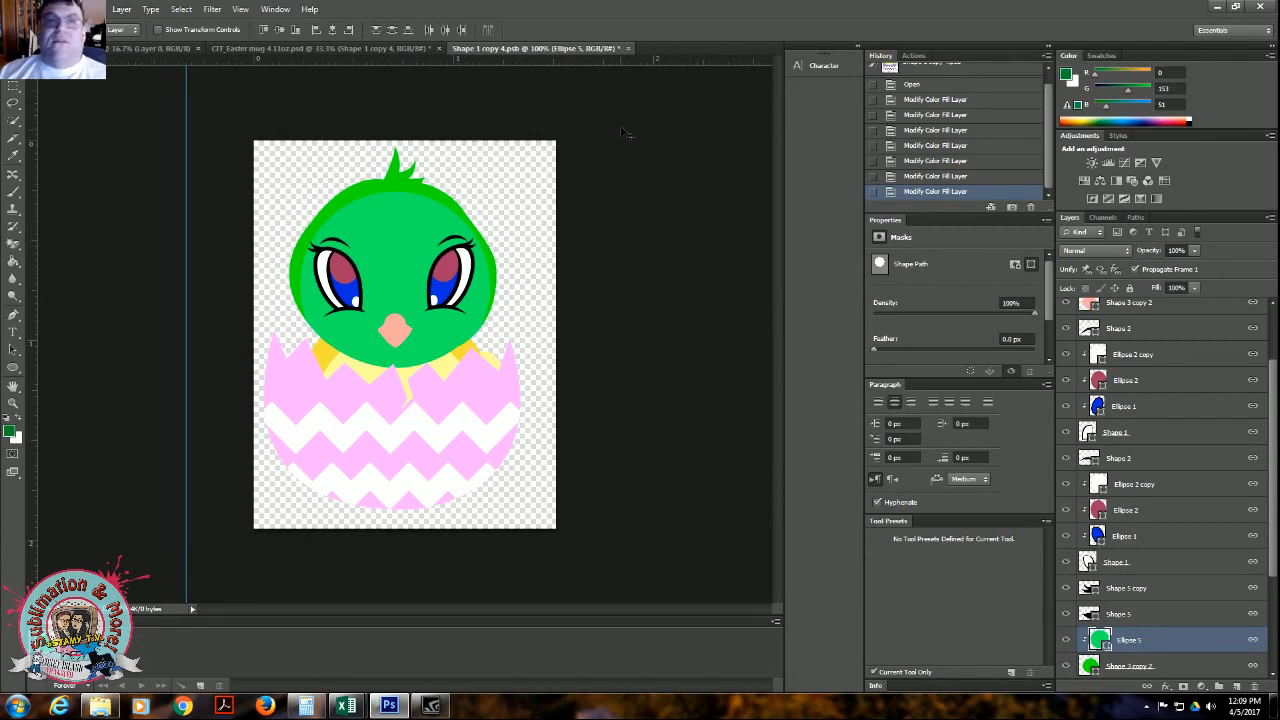
Close the chick's smart object with its changes saved, and close CIT_Easter mug 4 11oz.psd without saving
{"action": "left_click", "coordinate": [628, 48]}
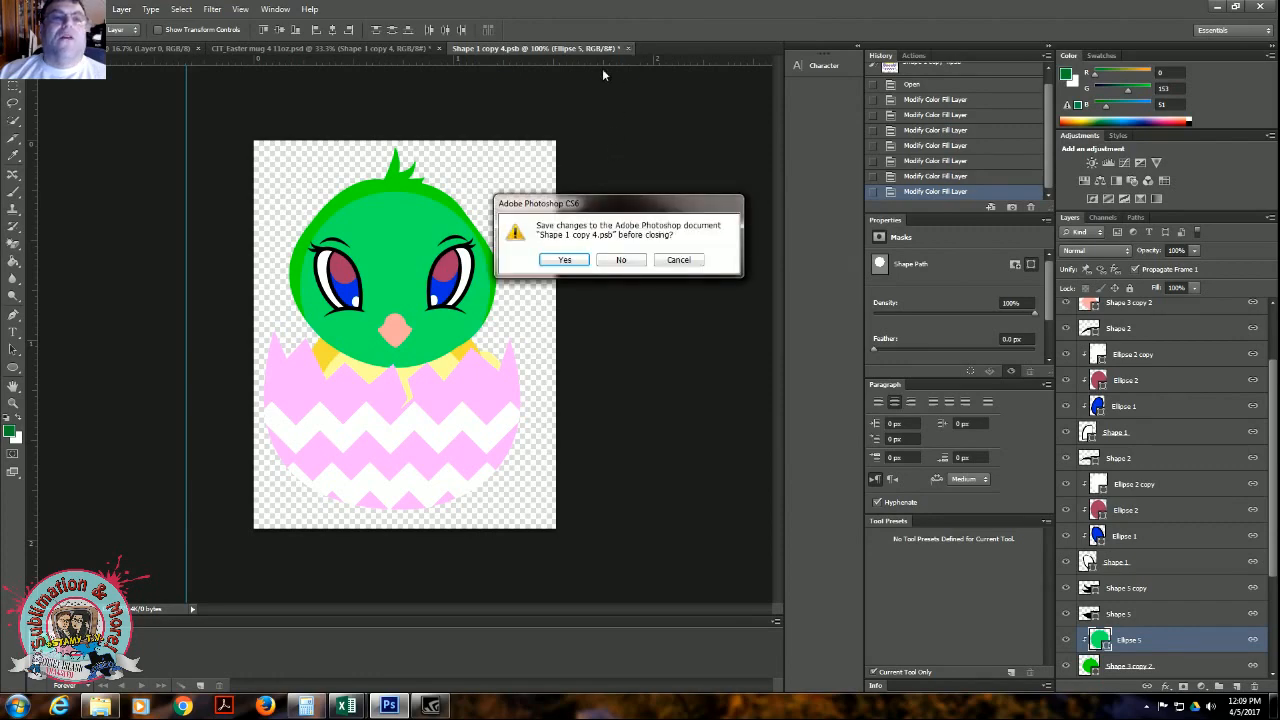
{"action": "left_click", "coordinate": [564, 259]}
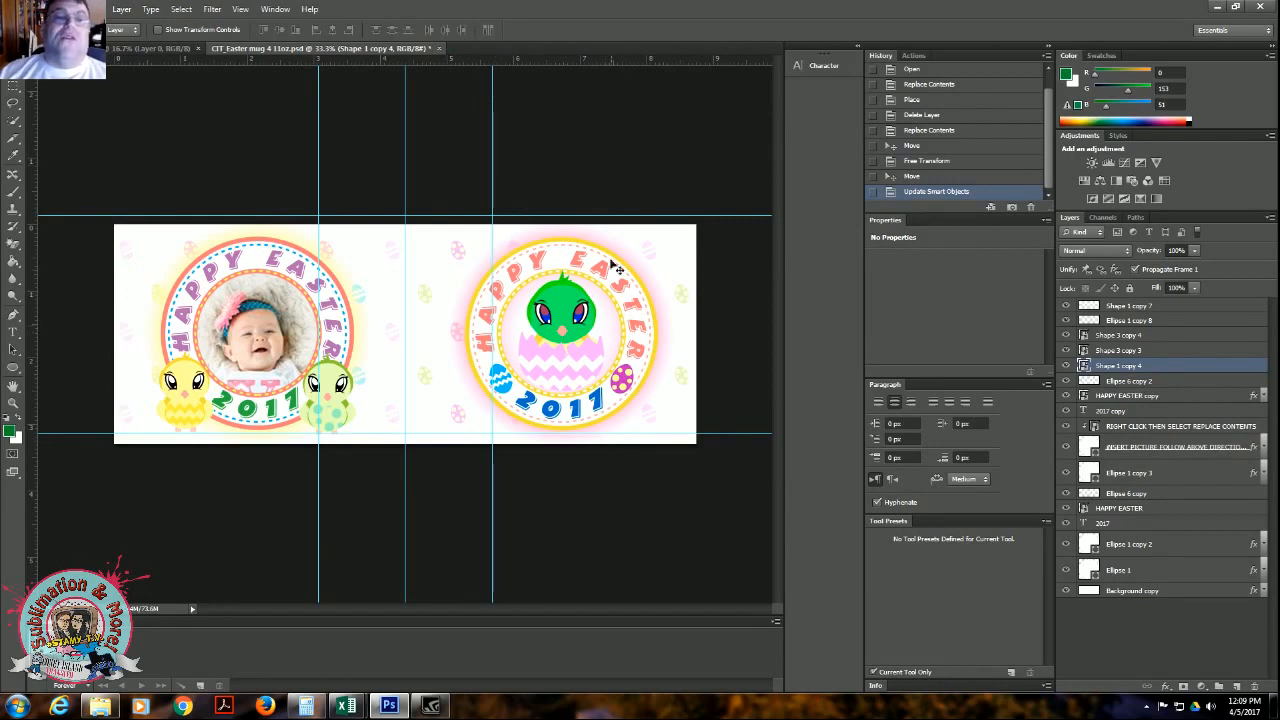
{"action": "left_click", "coordinate": [441, 48]}
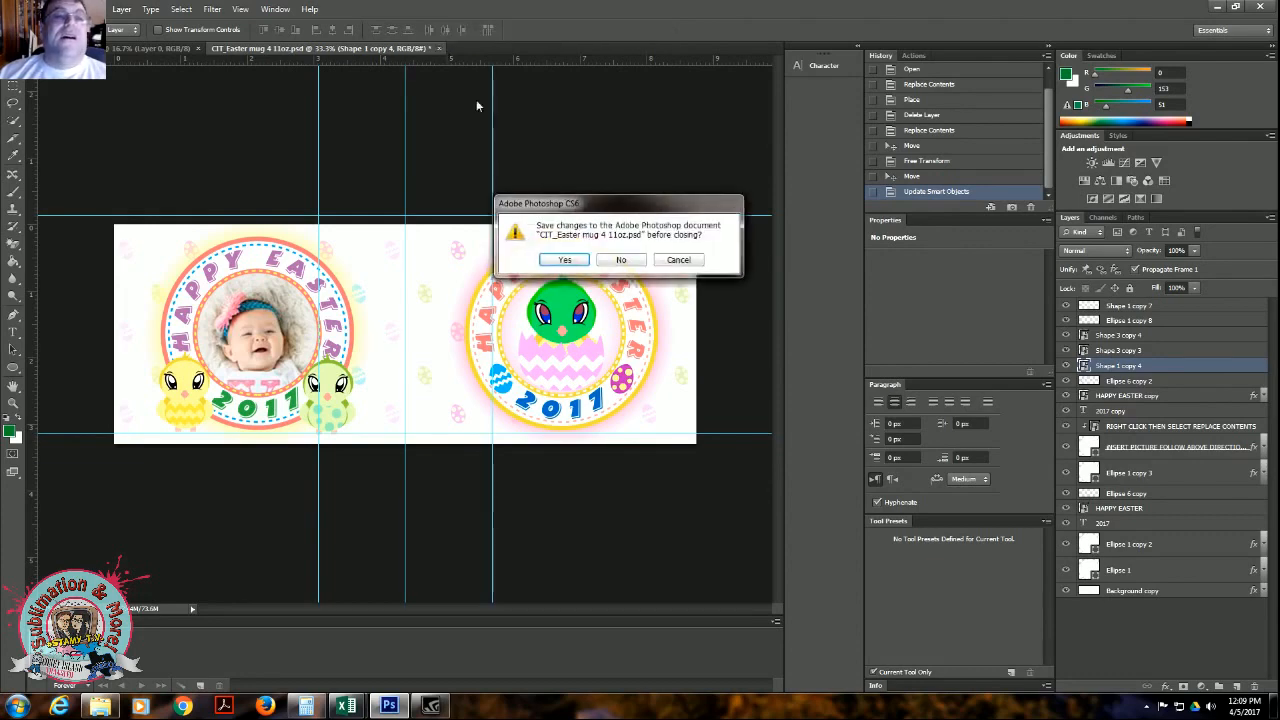
{"action": "left_click", "coordinate": [622, 262]}
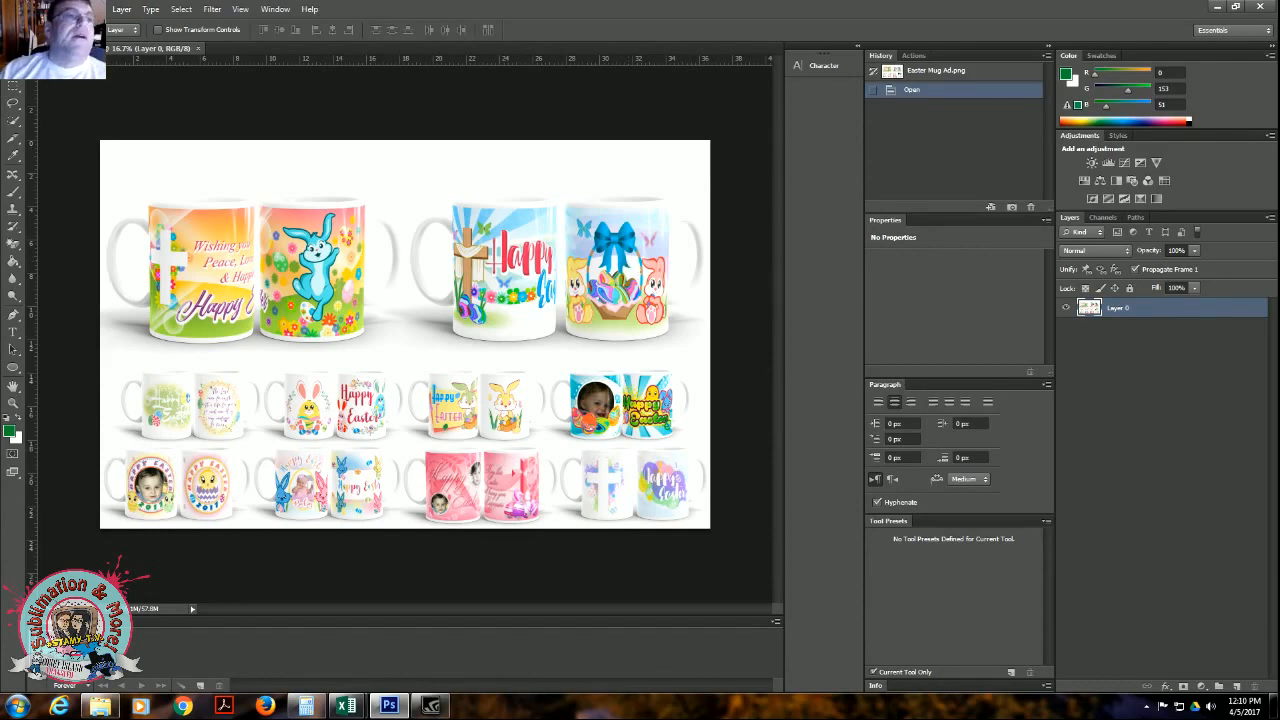
Open the CIT_Easter mug 4 11oz PNG from the Mug 4 folder in Documents > WEBSITE > easter > New folder > CIT_EASTER_TEMPLATE_10_Pack - Copy
{"action": "key", "text": "alt+f"}
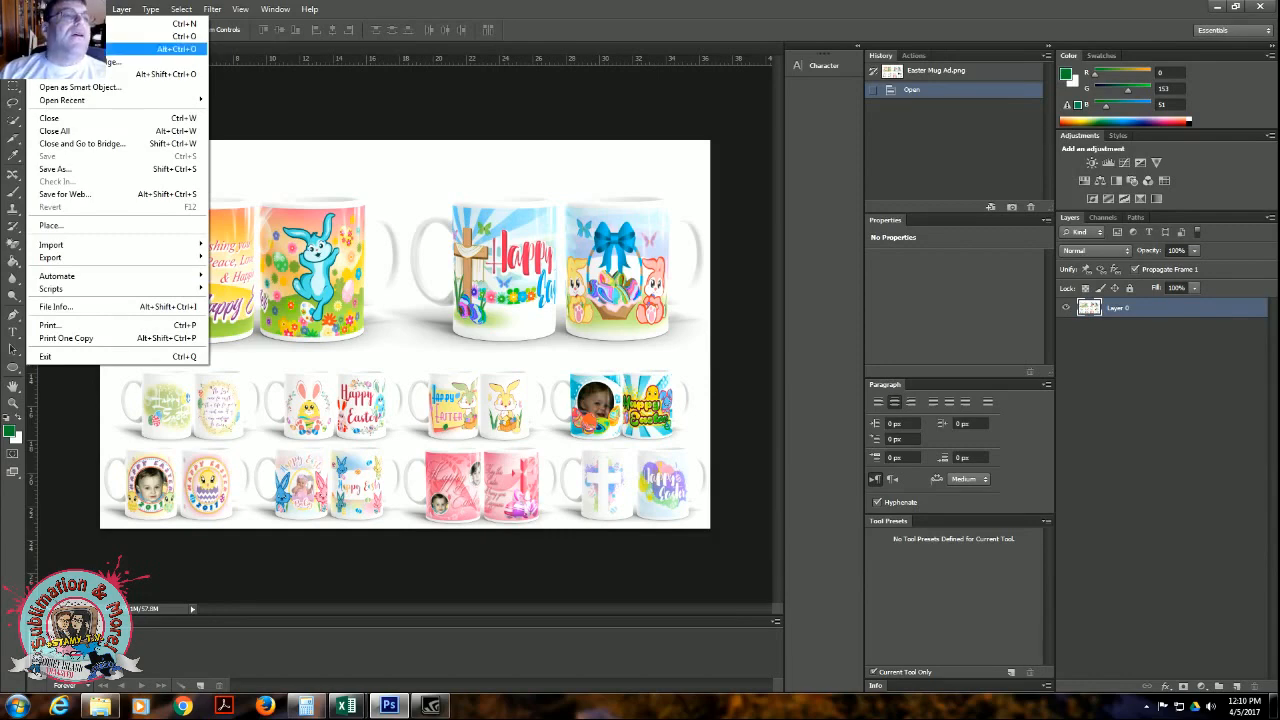
{"action": "left_click", "coordinate": [150, 36]}
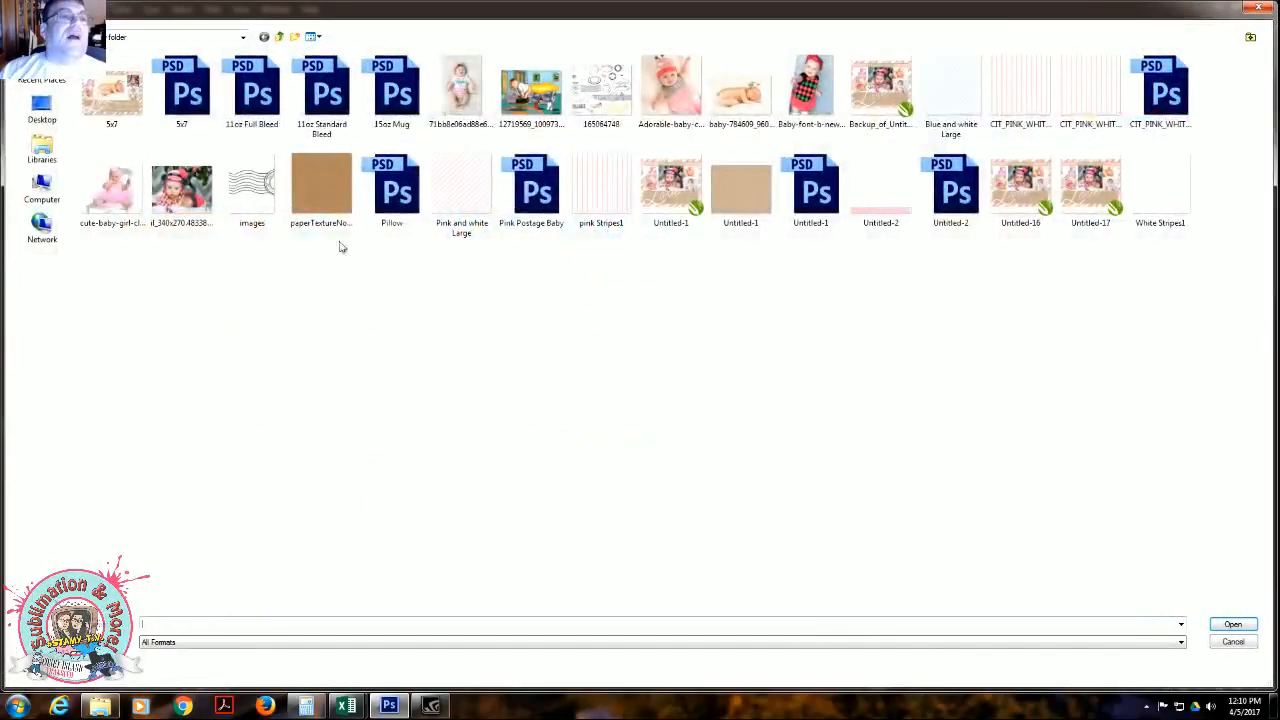
{"action": "left_click", "coordinate": [43, 152]}
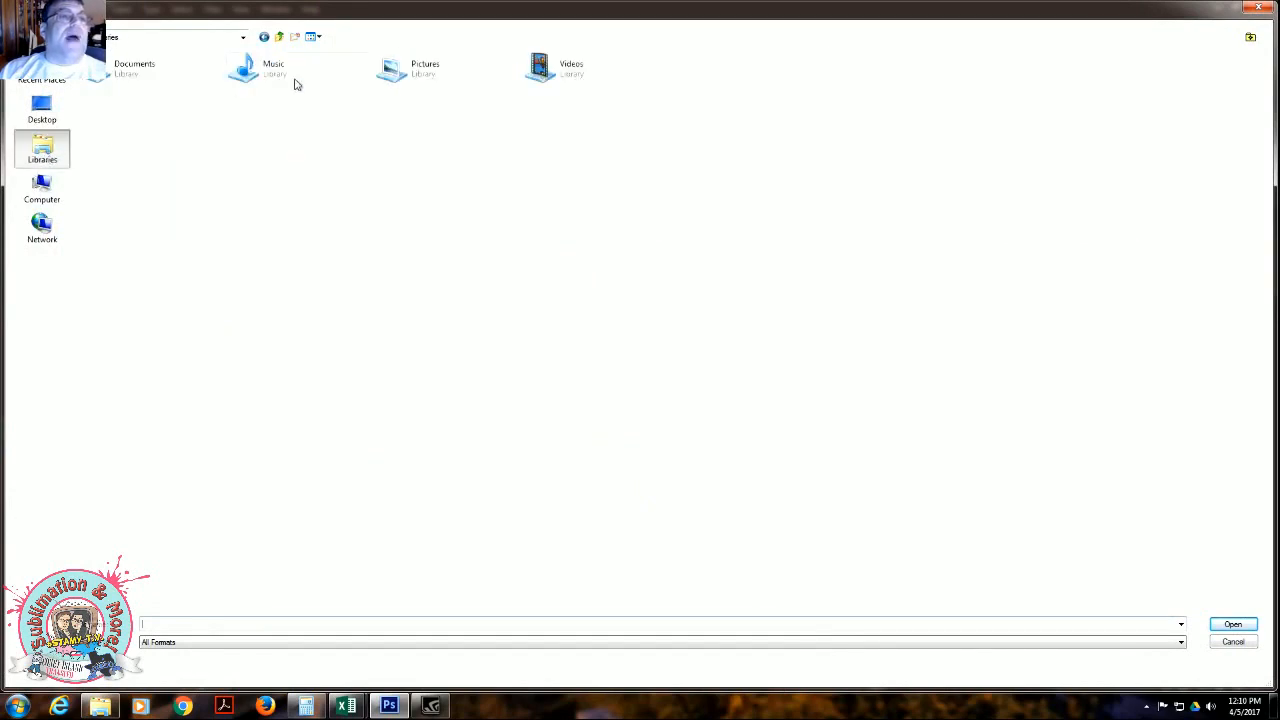
{"action": "double_click", "coordinate": [122, 70]}
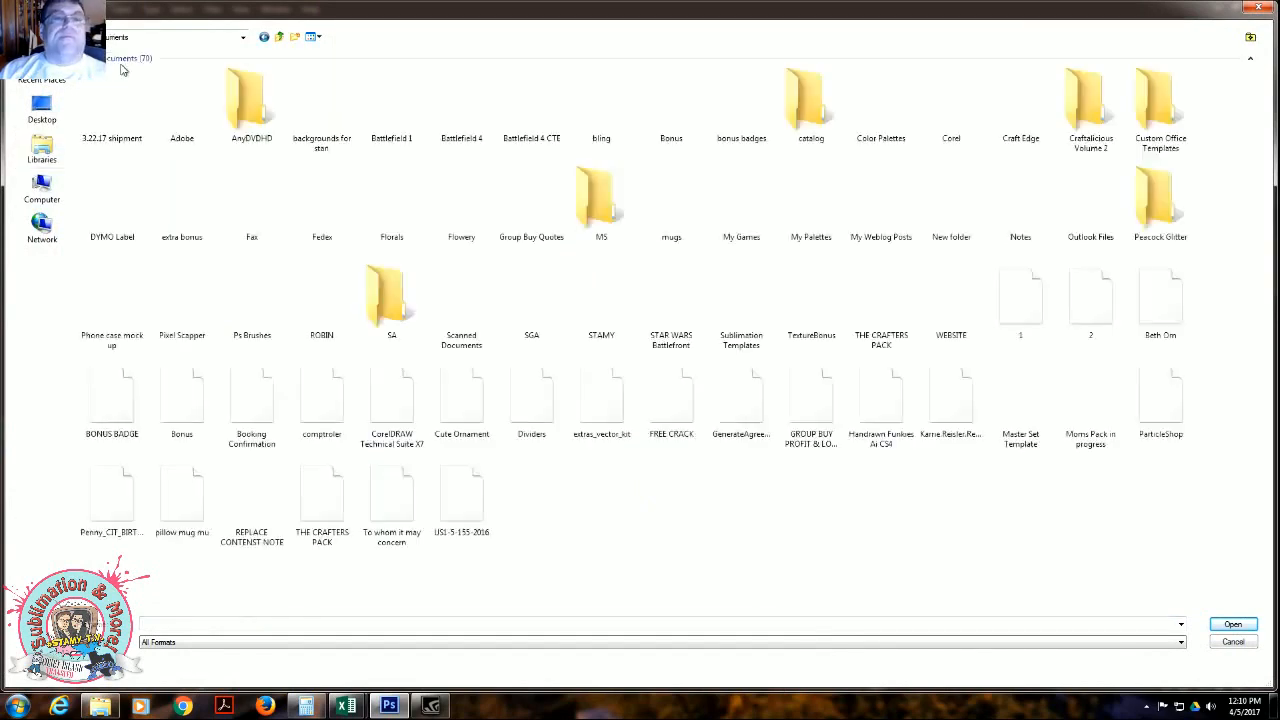
{"action": "key", "text": "ctrl+a"}
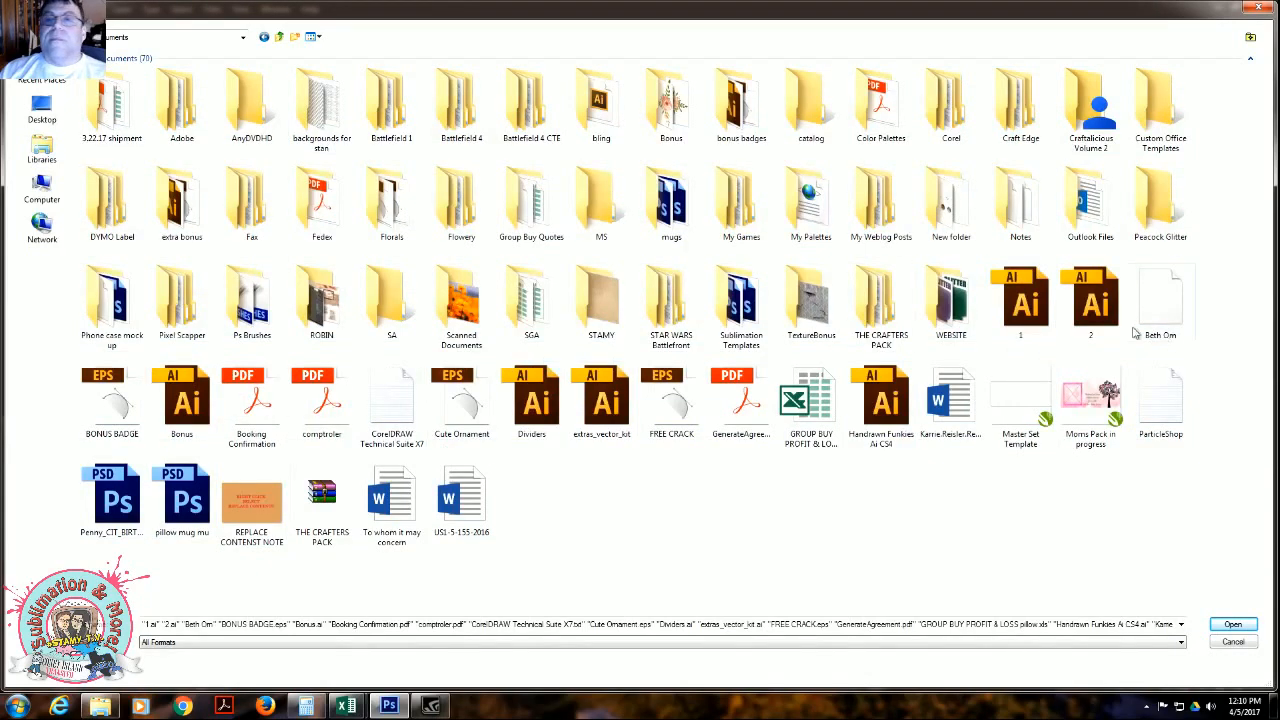
{"action": "double_click", "coordinate": [958, 332]}
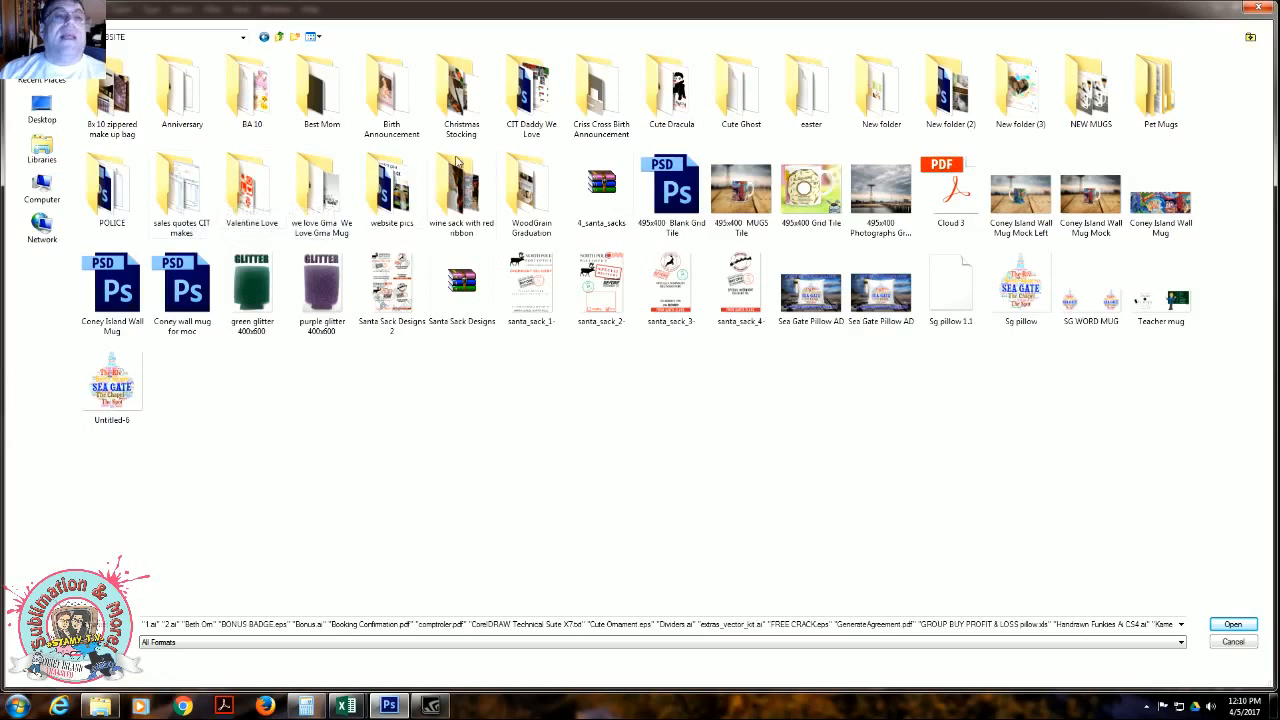
{"action": "double_click", "coordinate": [807, 105]}
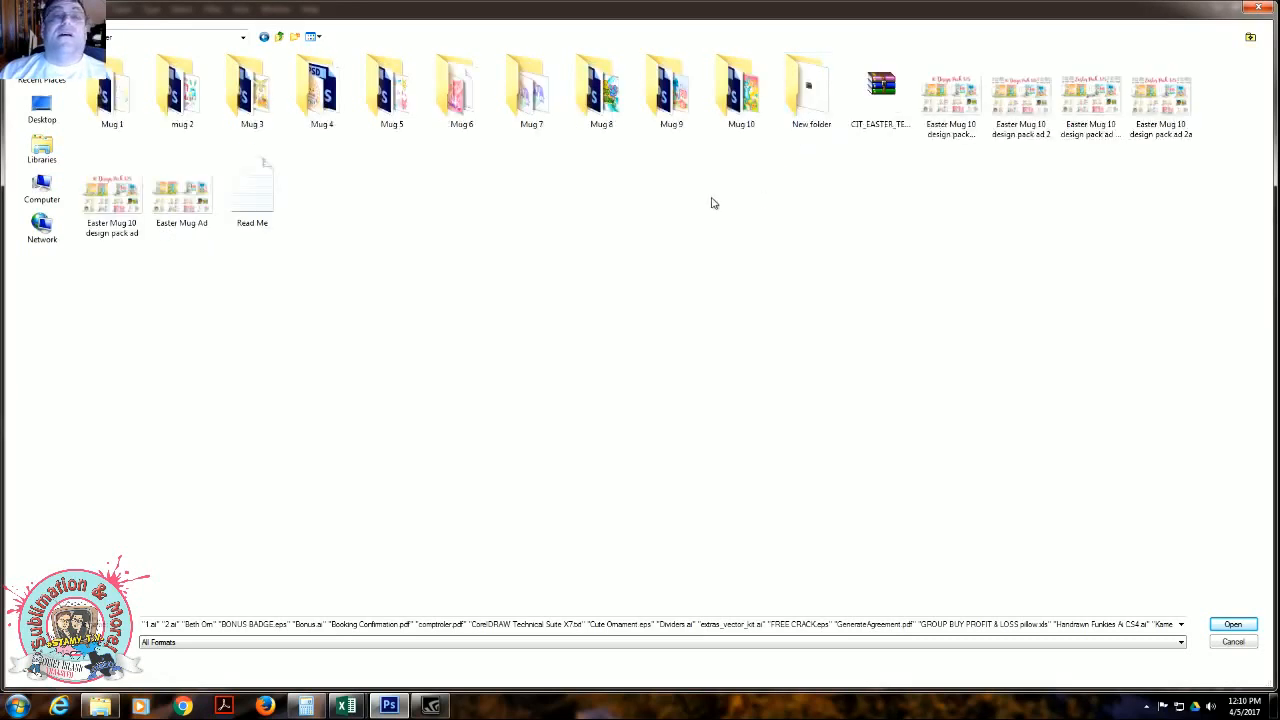
{"action": "double_click", "coordinate": [805, 92]}
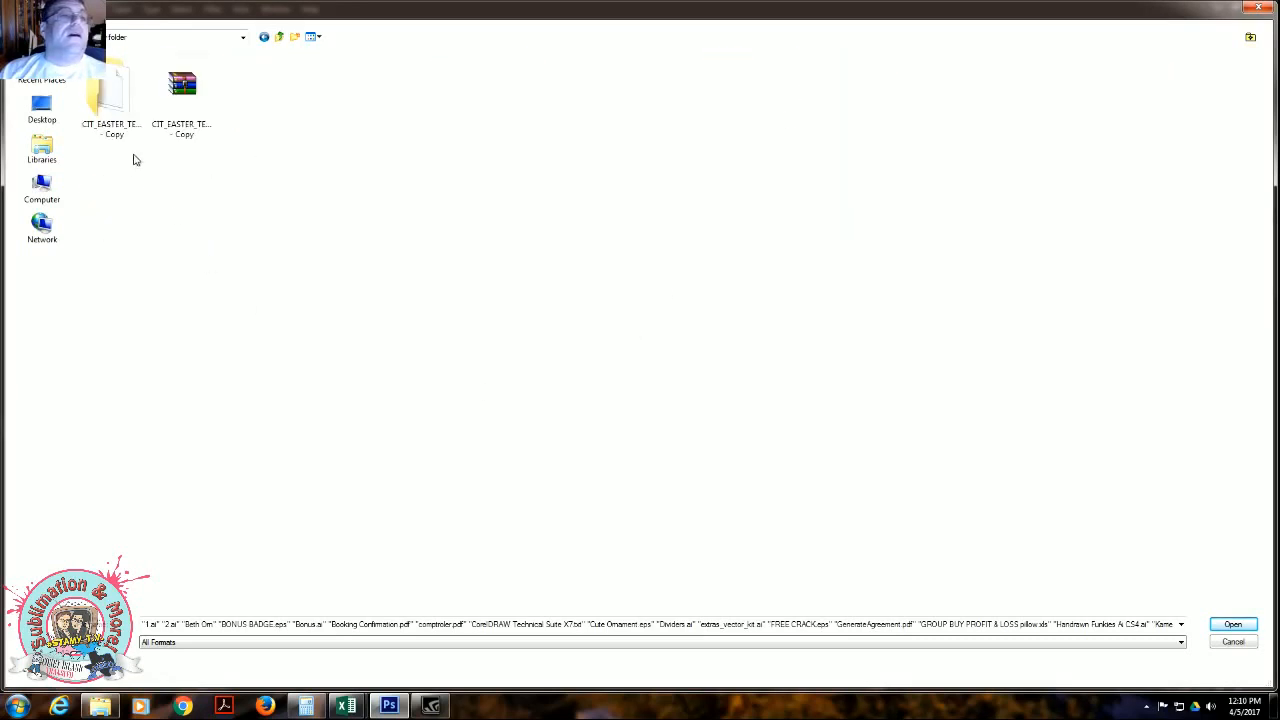
{"action": "double_click", "coordinate": [118, 112]}
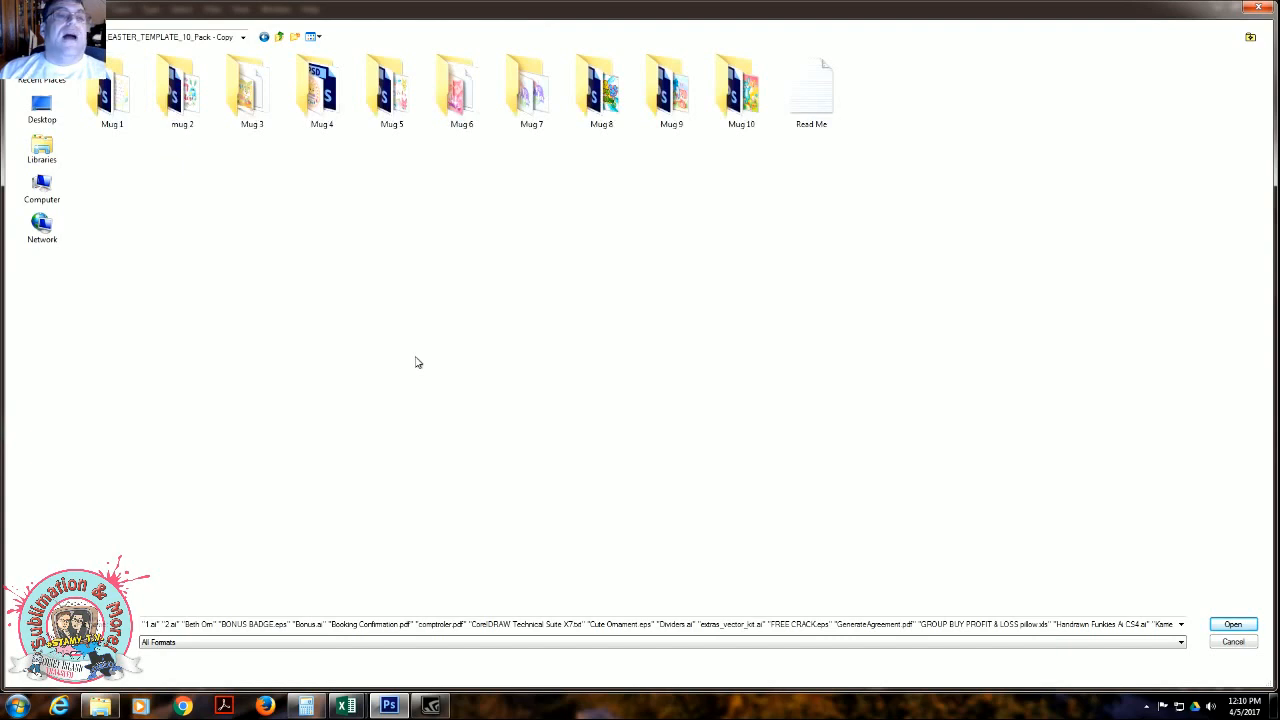
{"action": "double_click", "coordinate": [321, 95]}
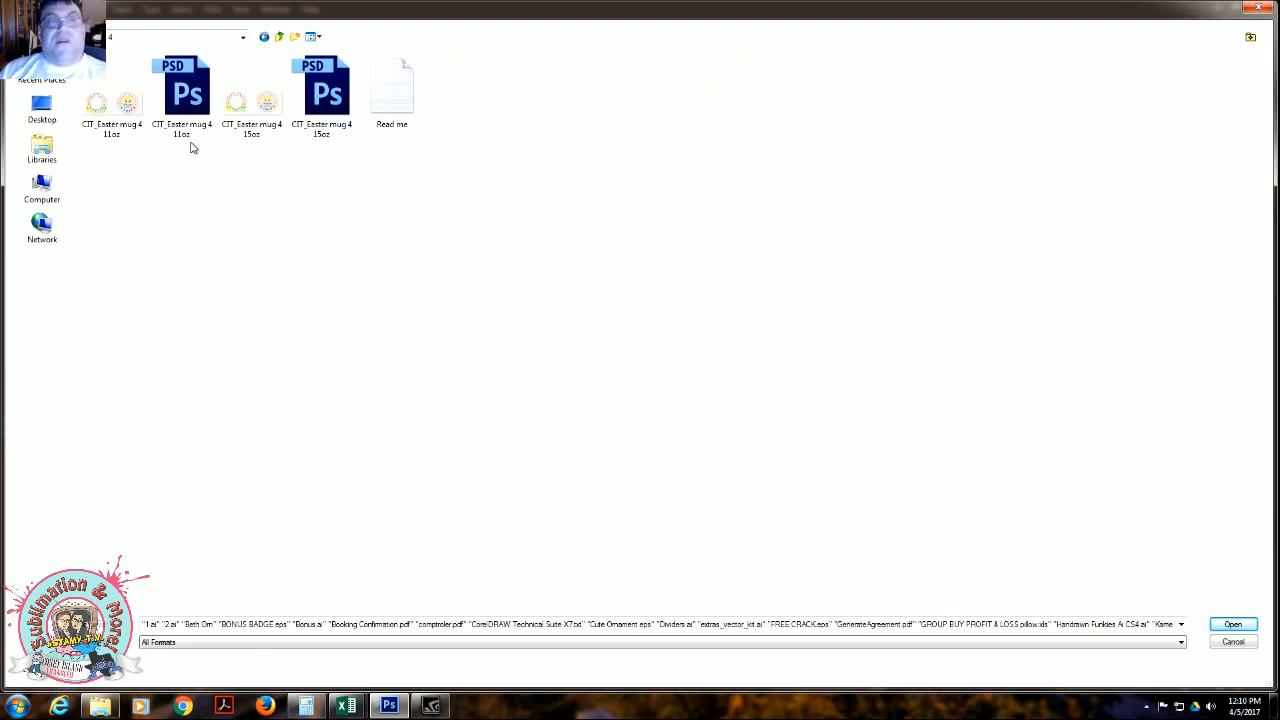
{"action": "double_click", "coordinate": [110, 122]}
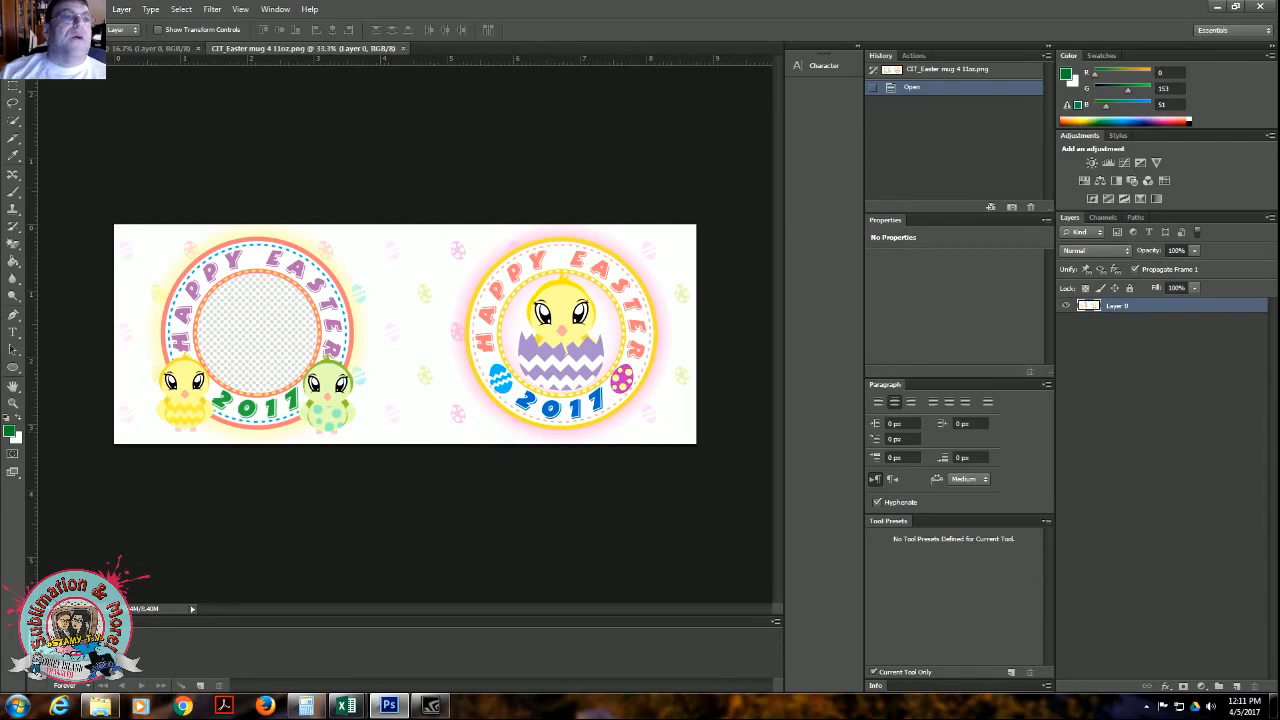
Place the Adorable-baby-costumes image from Pictures > ..working projects > Templates > New folder into the Mug 4 design
{"action": "left_click", "coordinate": [40, 9]}
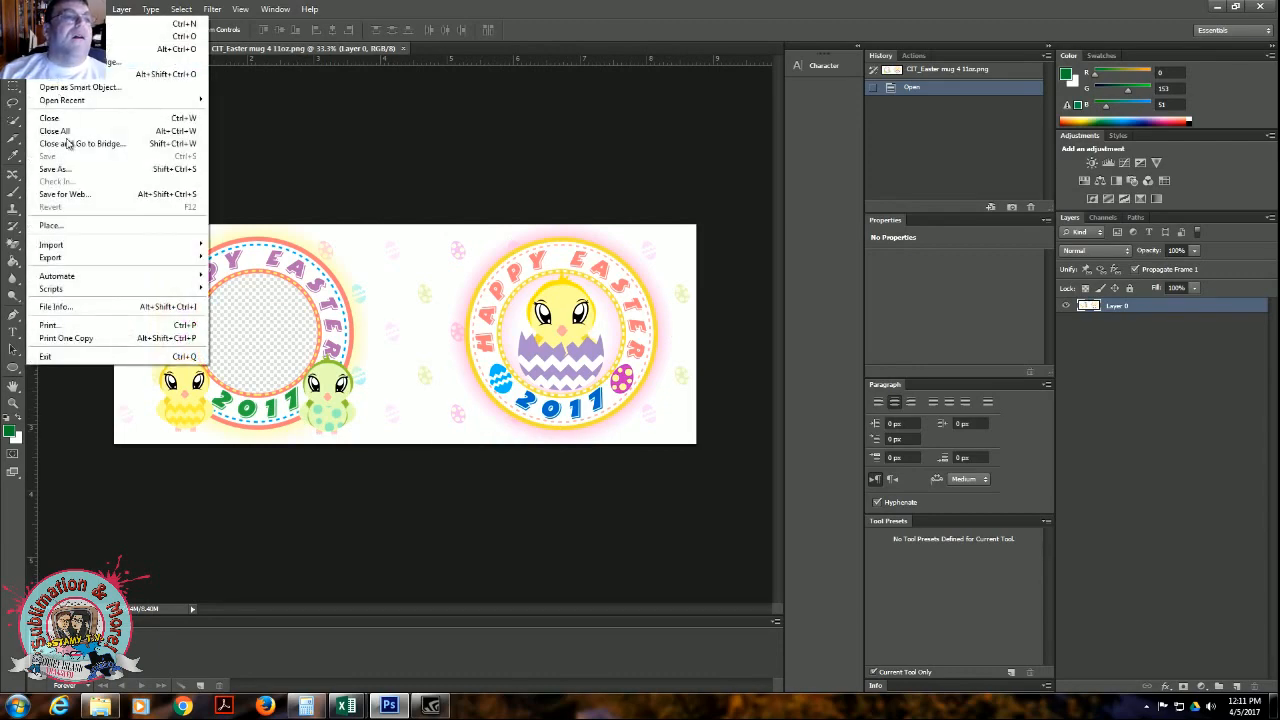
{"action": "left_click", "coordinate": [70, 225]}
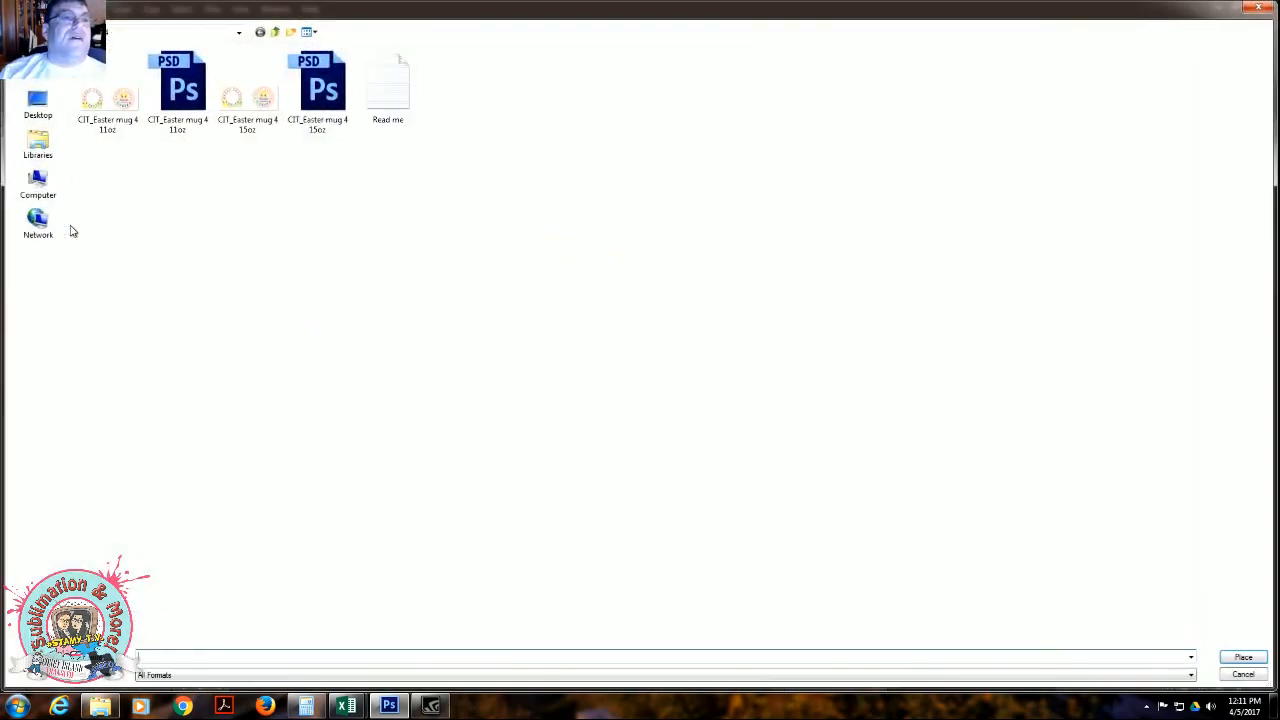
{"action": "left_click", "coordinate": [40, 148]}
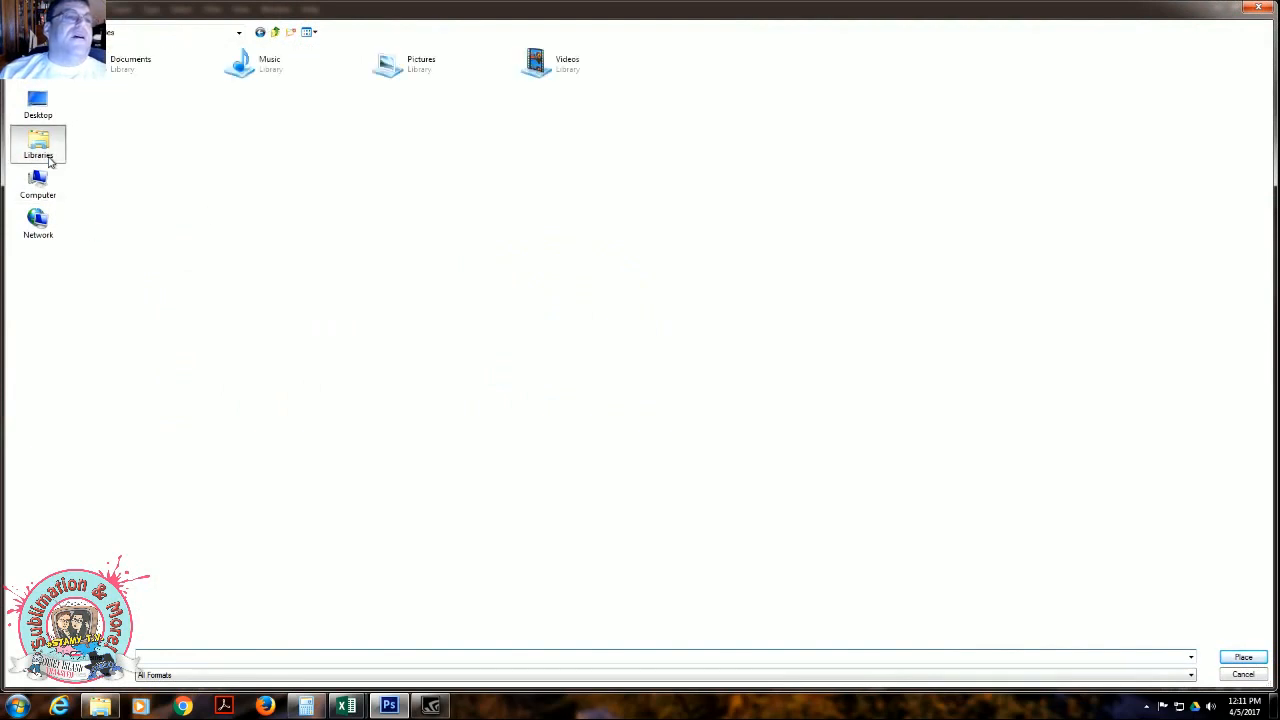
{"action": "double_click", "coordinate": [408, 75]}
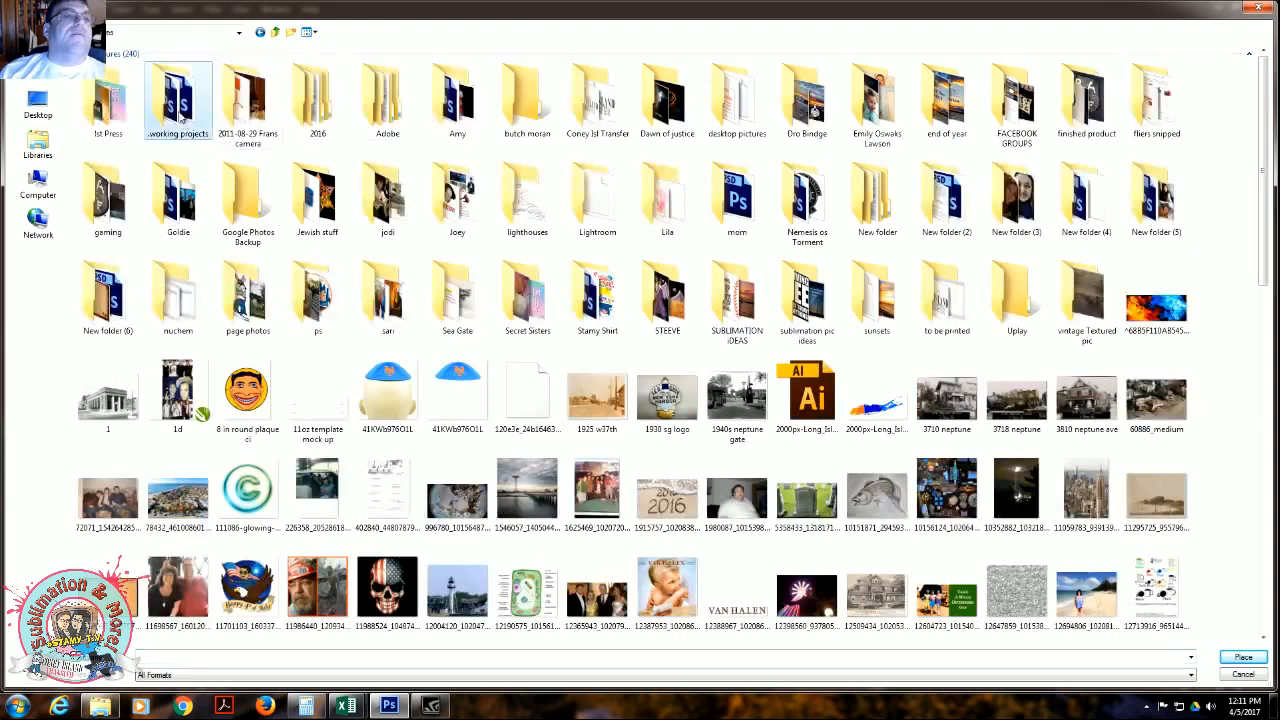
{"action": "double_click", "coordinate": [182, 118]}
{"action": "double_click", "coordinate": [476, 95]}
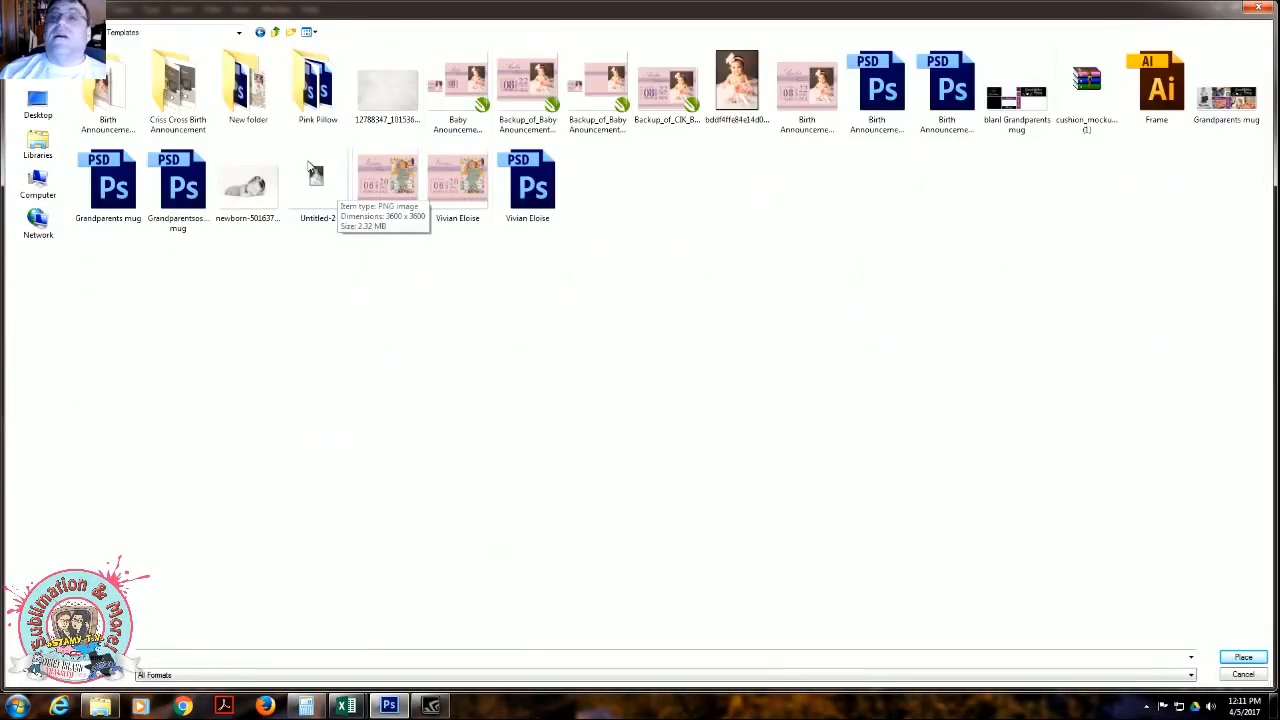
{"action": "double_click", "coordinate": [264, 112]}
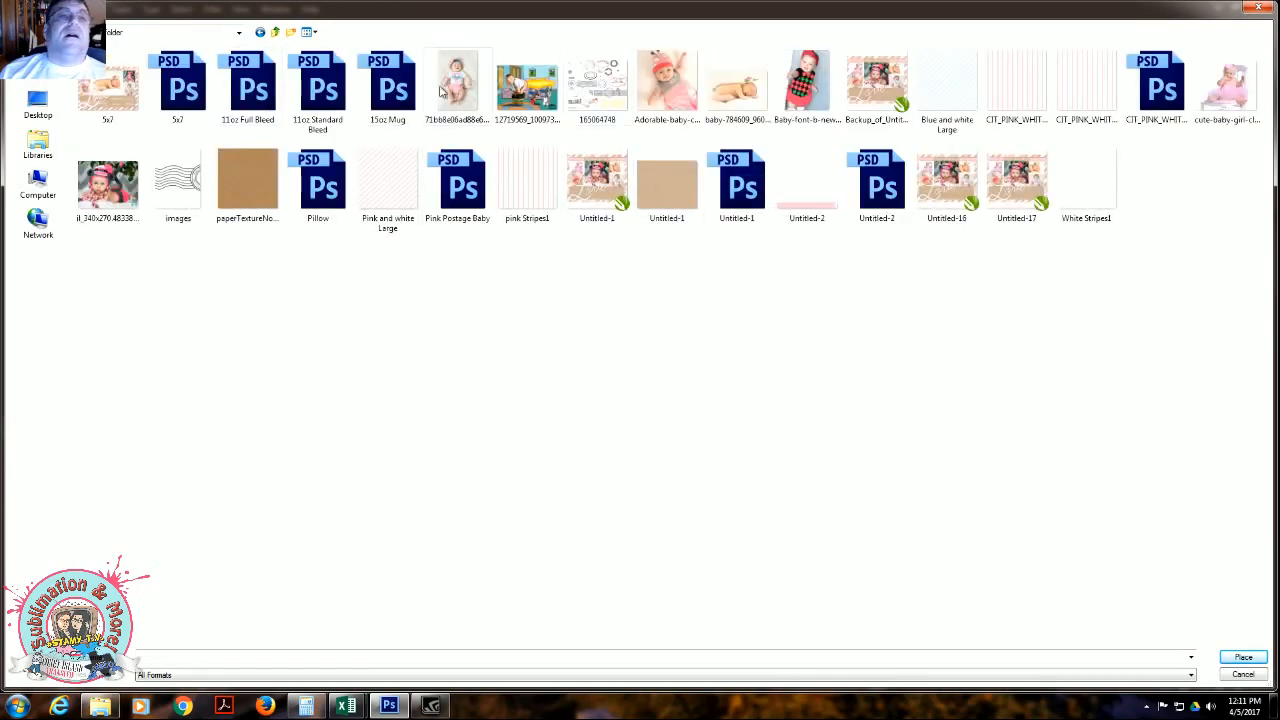
{"action": "double_click", "coordinate": [662, 82]}
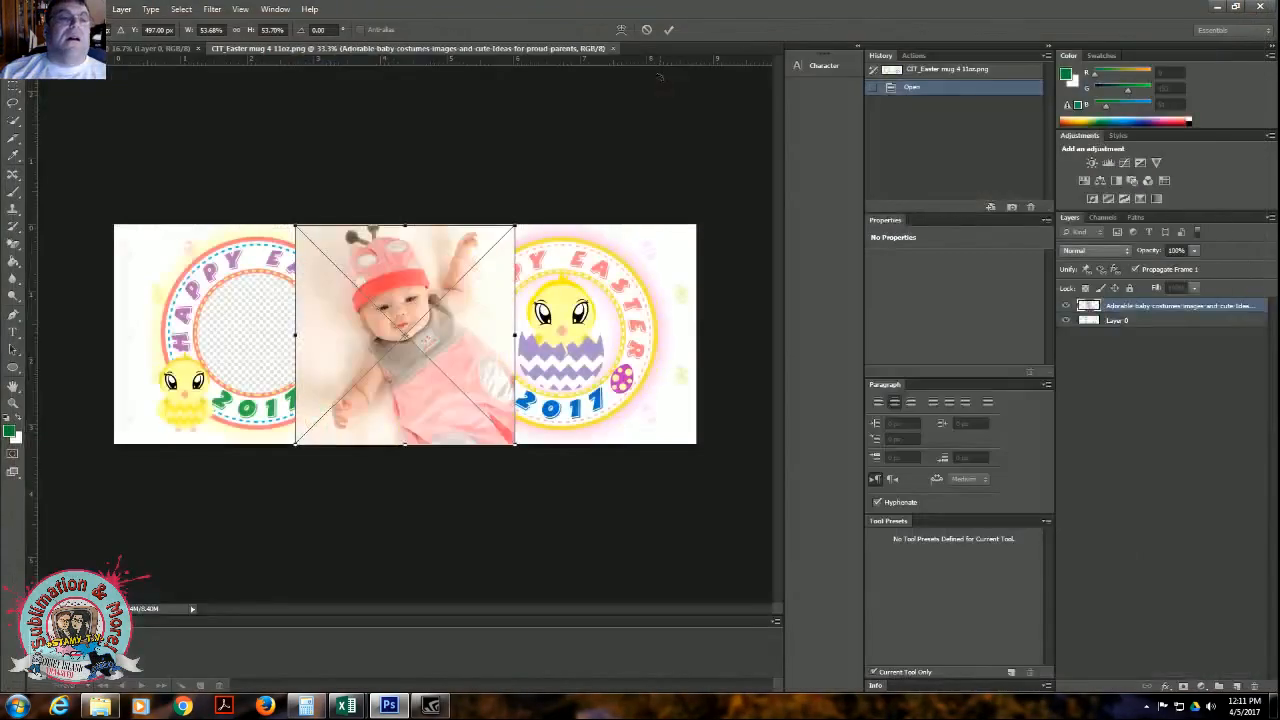
Position the baby photo over the mug's left circular opening and move its layer below Layer 0
{"action": "left_click_drag", "start_coordinate": [462, 352], "coordinate": [321, 385]}
{"action": "left_click", "coordinate": [670, 30]}
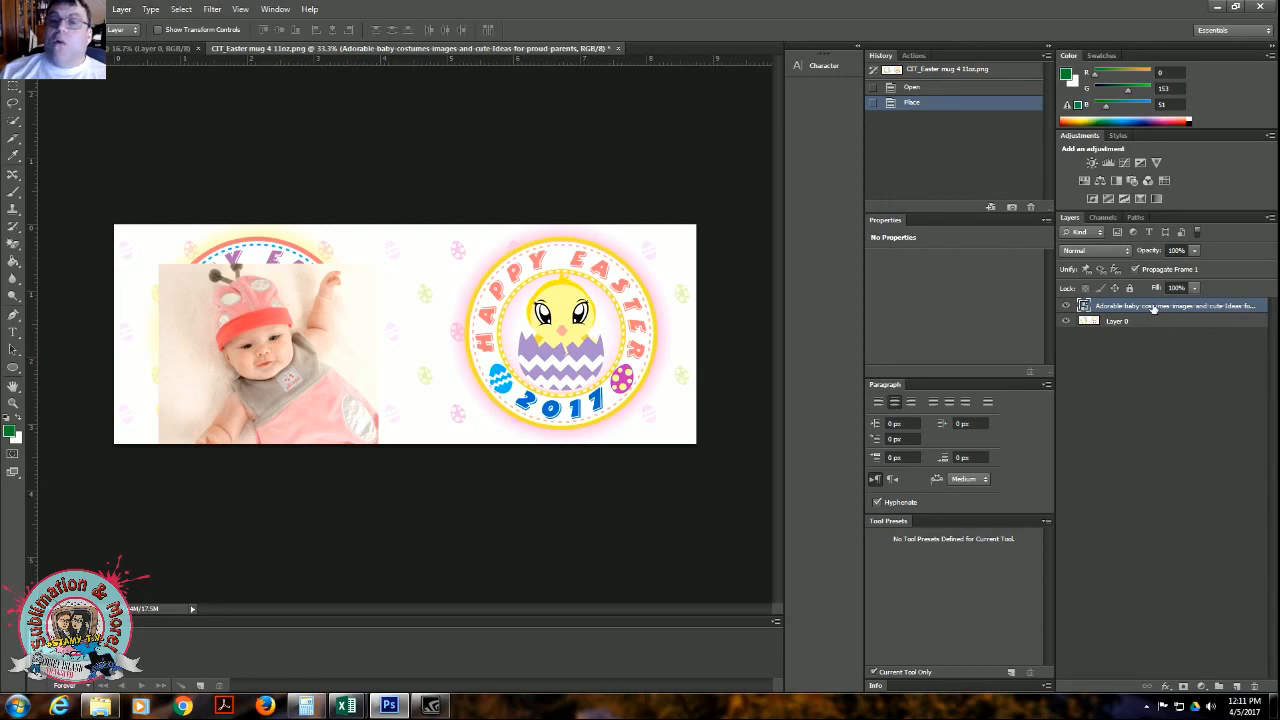
{"action": "left_click_drag", "start_coordinate": [1153, 310], "coordinate": [1152, 330]}
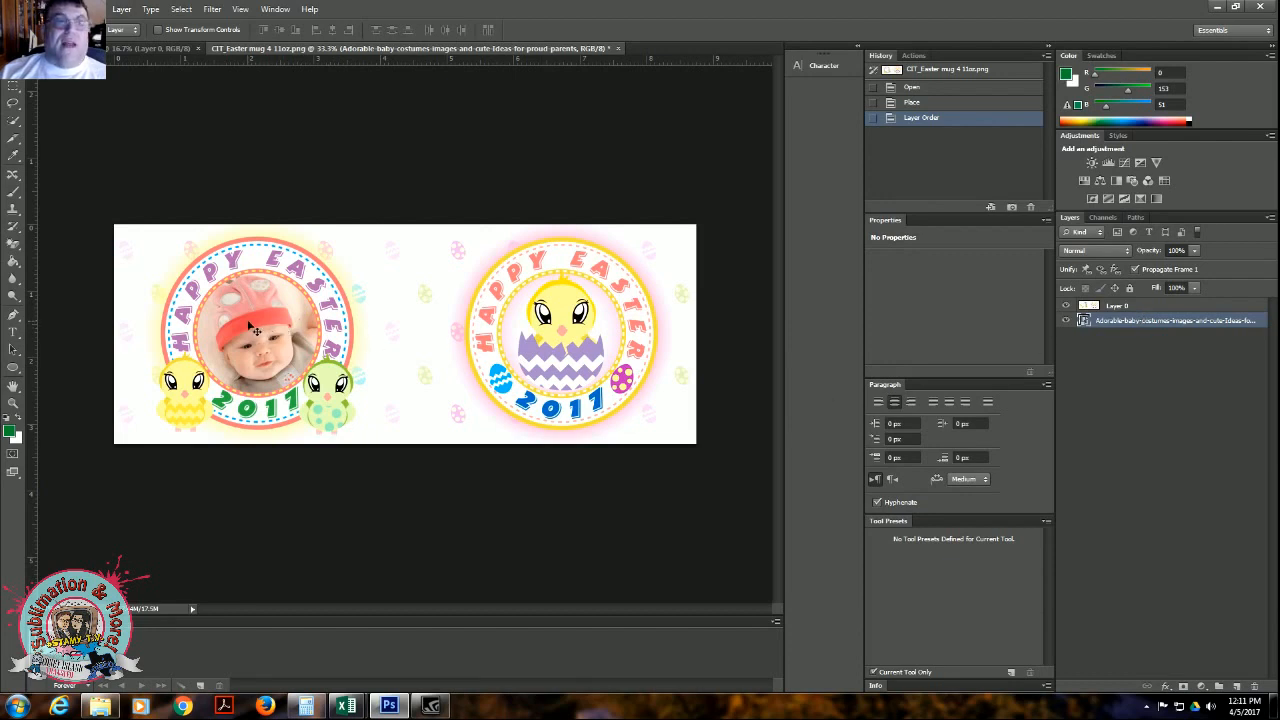
{"action": "left_click", "coordinate": [1132, 305]}
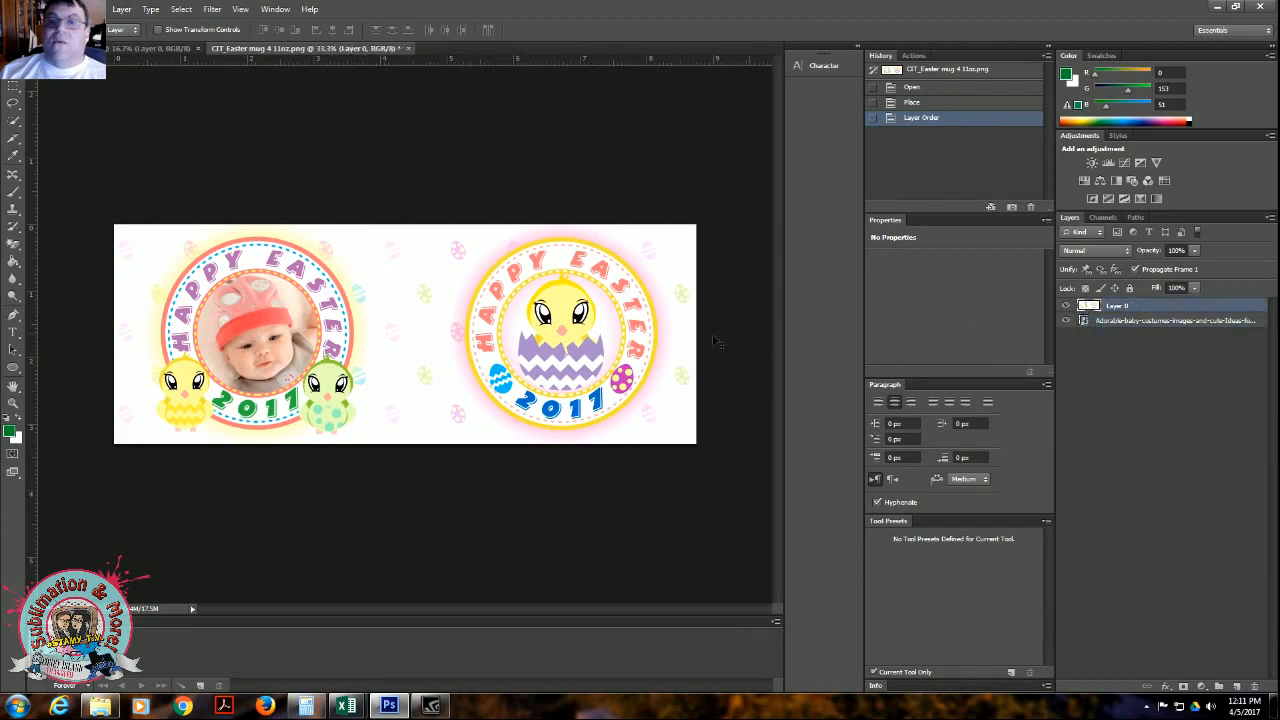
Scale the baby photo to about 43% and reposition it so the baby fits inside the left circular opening
{"action": "left_click", "coordinate": [265, 338]}
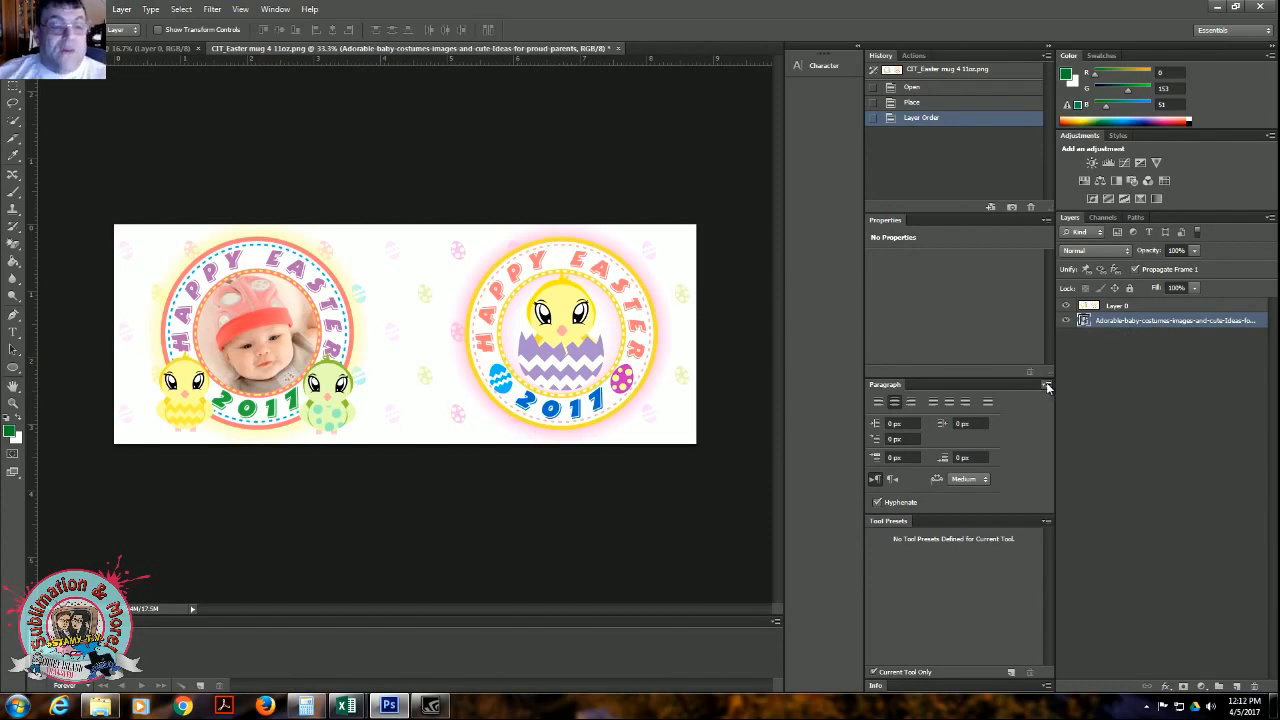
{"action": "key", "text": "ctrl+t"}
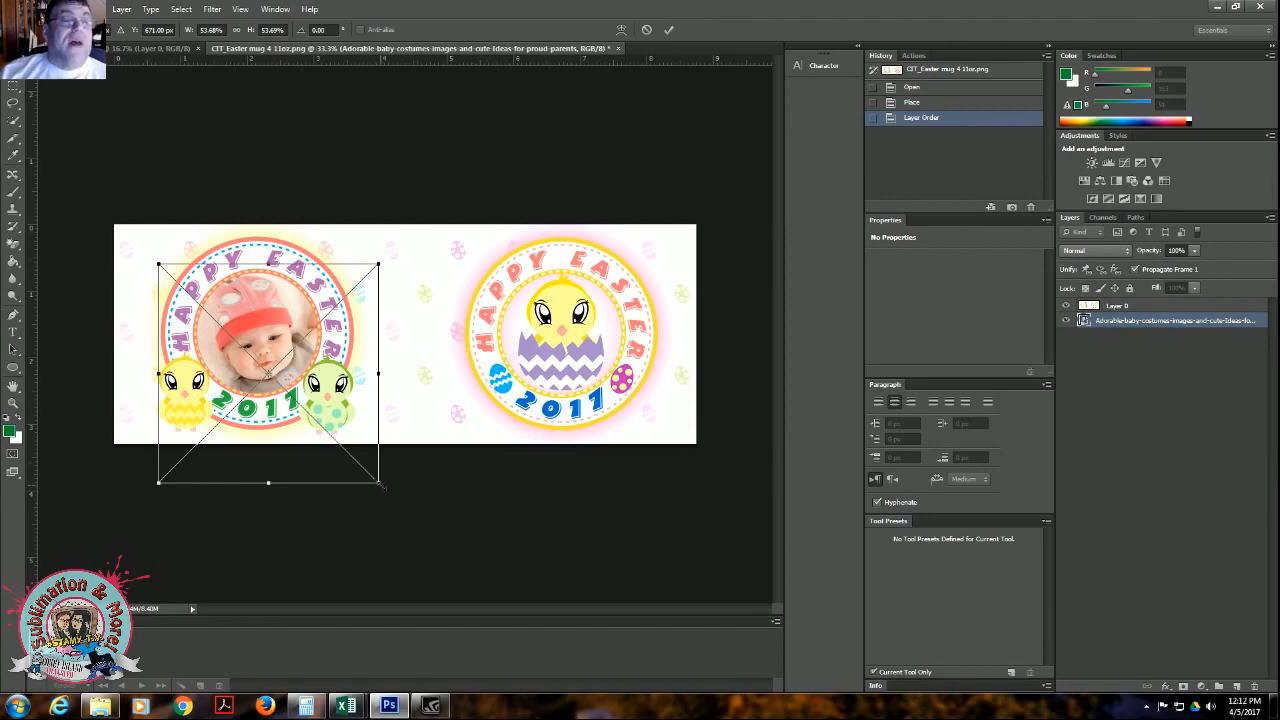
{"action": "mouse_move", "coordinate": [380, 485]}
{"action": "left_mouse_down"}
{"action": "mouse_move", "coordinate": [345, 410]}
{"action": "mouse_move", "coordinate": [445, 520]}
{"action": "mouse_move", "coordinate": [557, 611]}
{"action": "mouse_move", "coordinate": [386, 489]}
{"action": "left_mouse_up"}
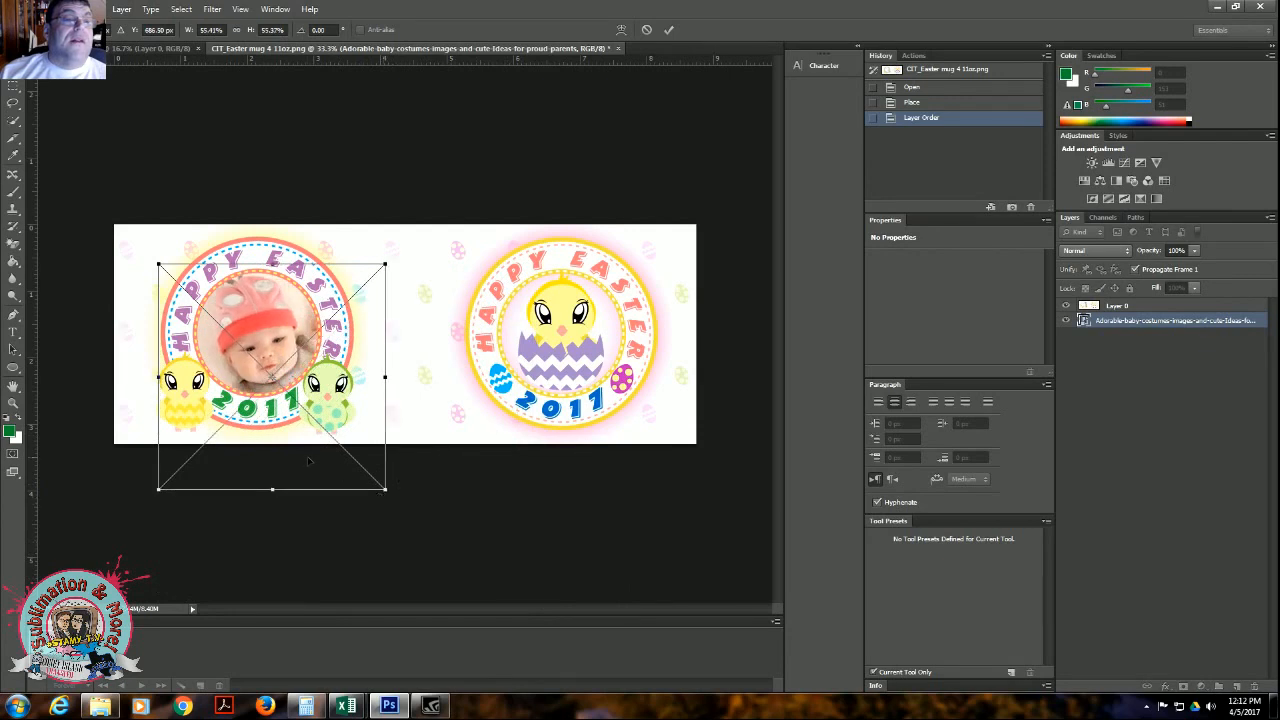
{"action": "left_click_drag", "start_coordinate": [309, 461], "coordinate": [314, 472]}
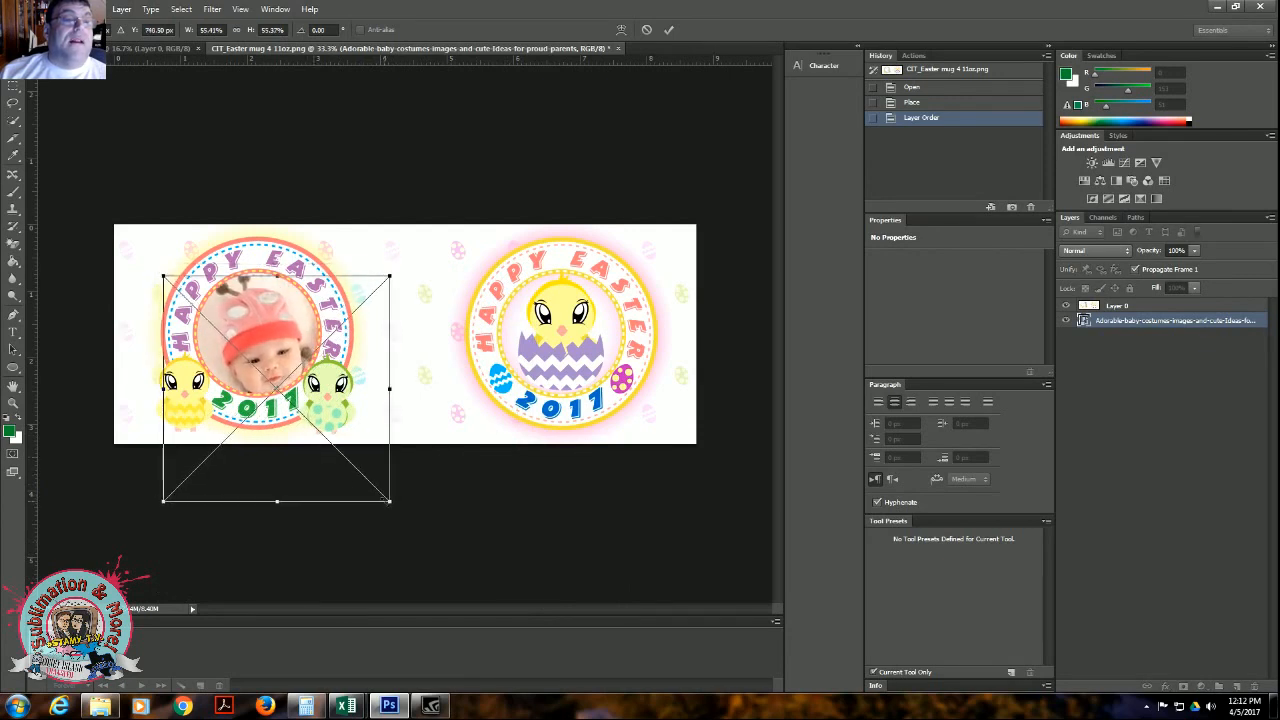
{"action": "left_click_drag", "start_coordinate": [390, 503], "coordinate": [331, 463]}
{"action": "left_click_drag", "start_coordinate": [270, 374], "coordinate": [284, 369]}
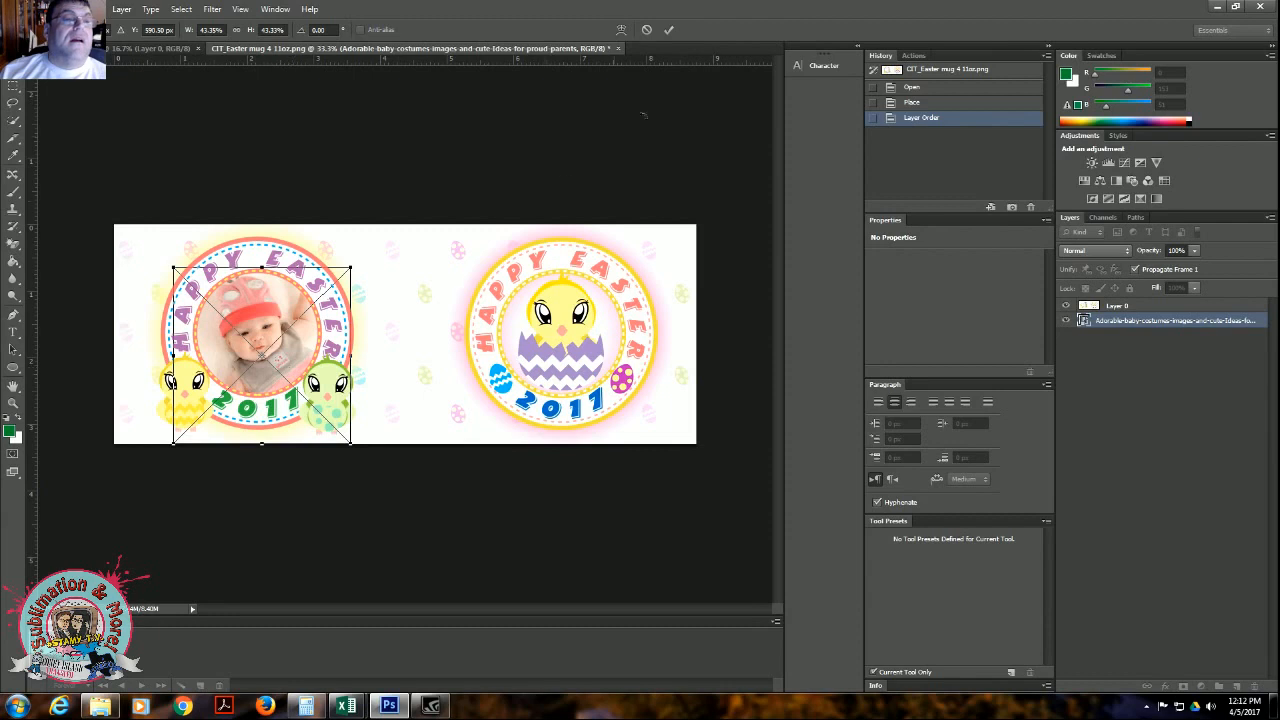
{"action": "left_click", "coordinate": [668, 31]}
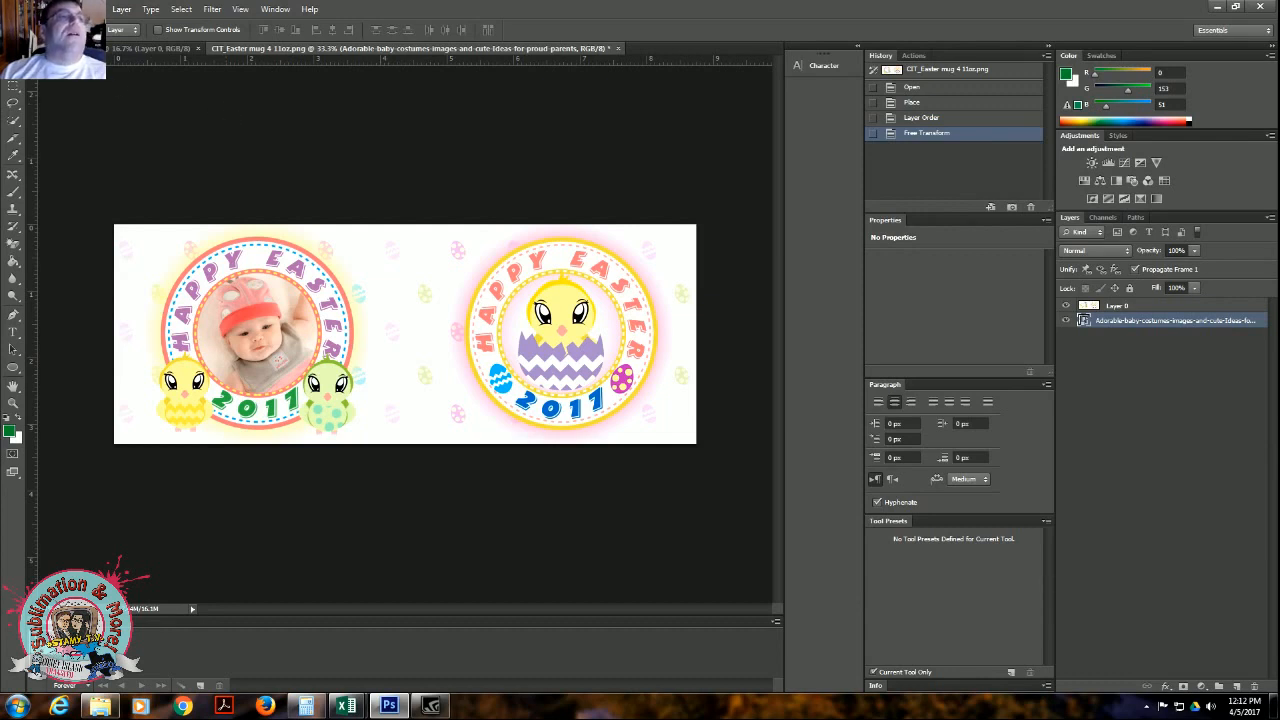
Browse for a file to open in easter > New folder > CIT_EASTER_TEMPLATE_10_Pack - Copy
{"action": "key", "text": "alt+f"}
{"action": "key", "text": "Down"}
{"action": "key", "text": "Return"}
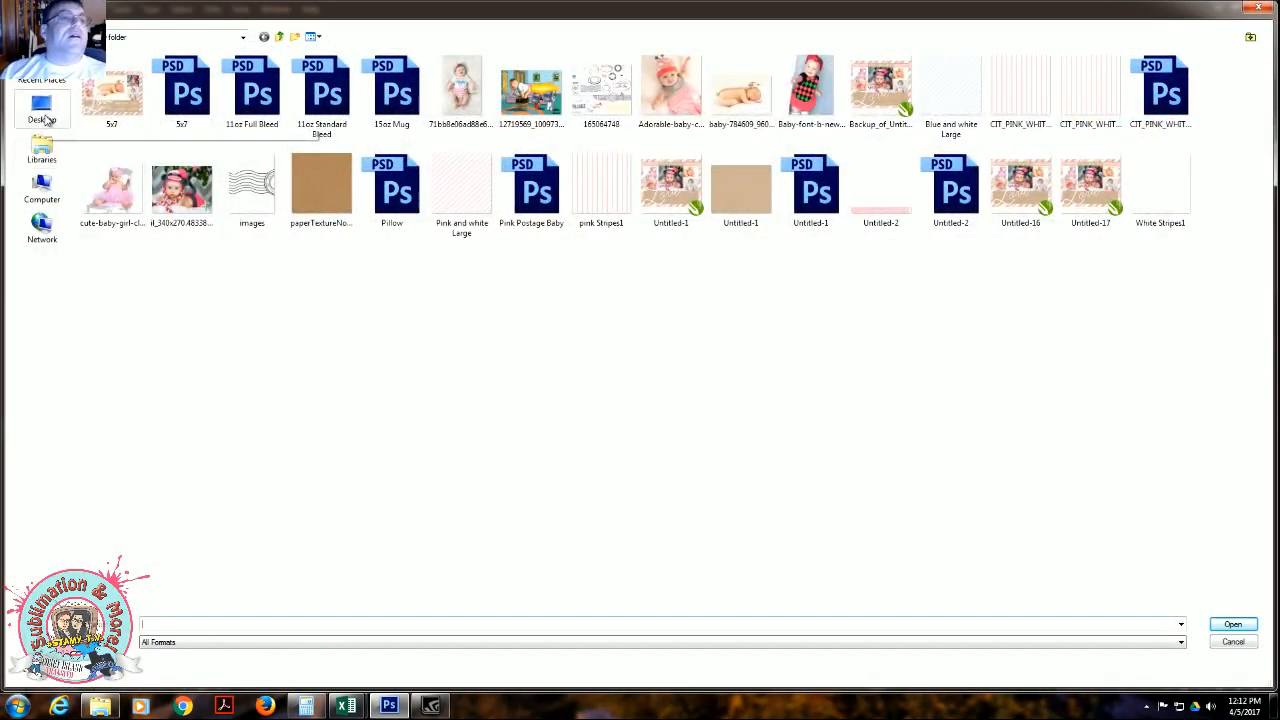
{"action": "left_click", "coordinate": [41, 80]}
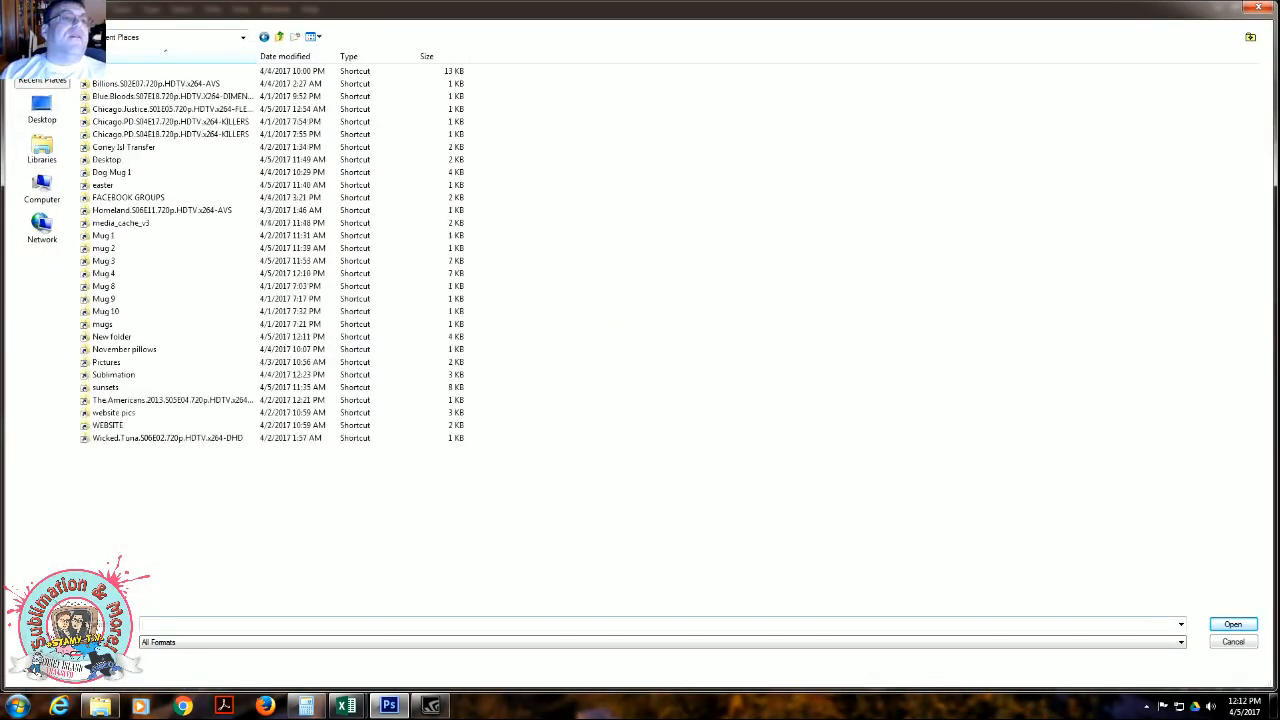
{"action": "double_click", "coordinate": [126, 186]}
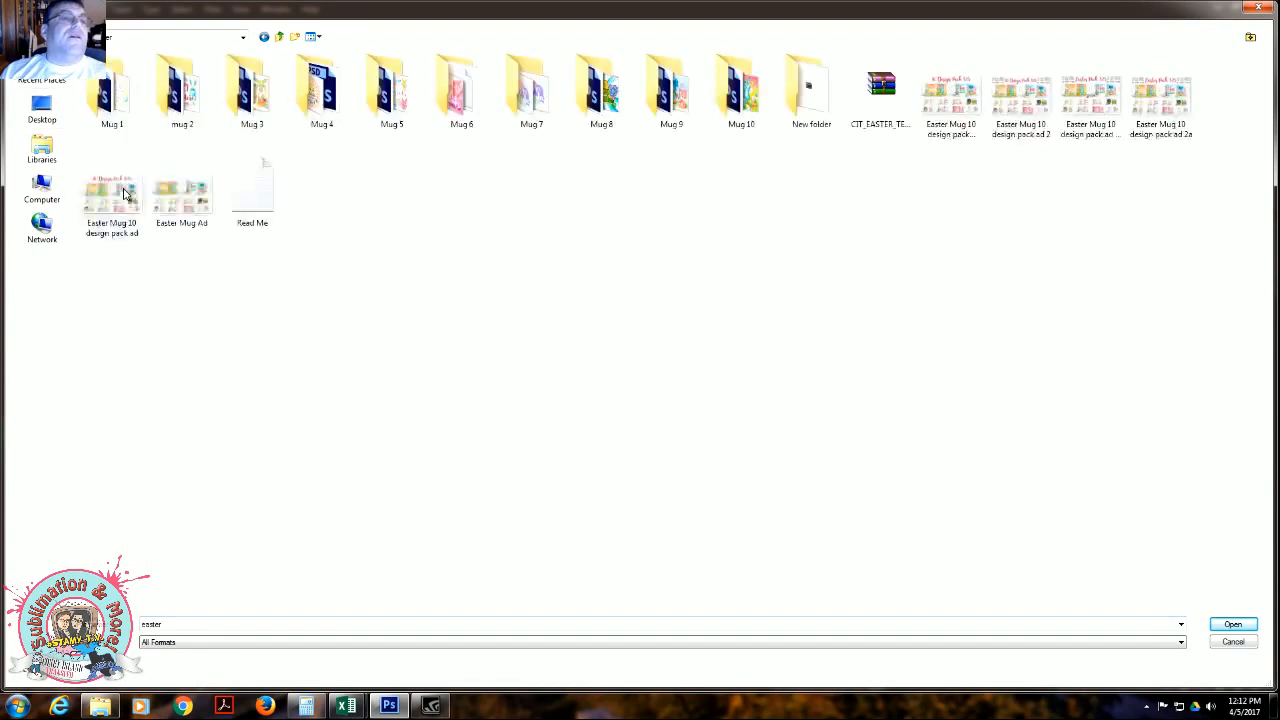
{"action": "double_click", "coordinate": [815, 120]}
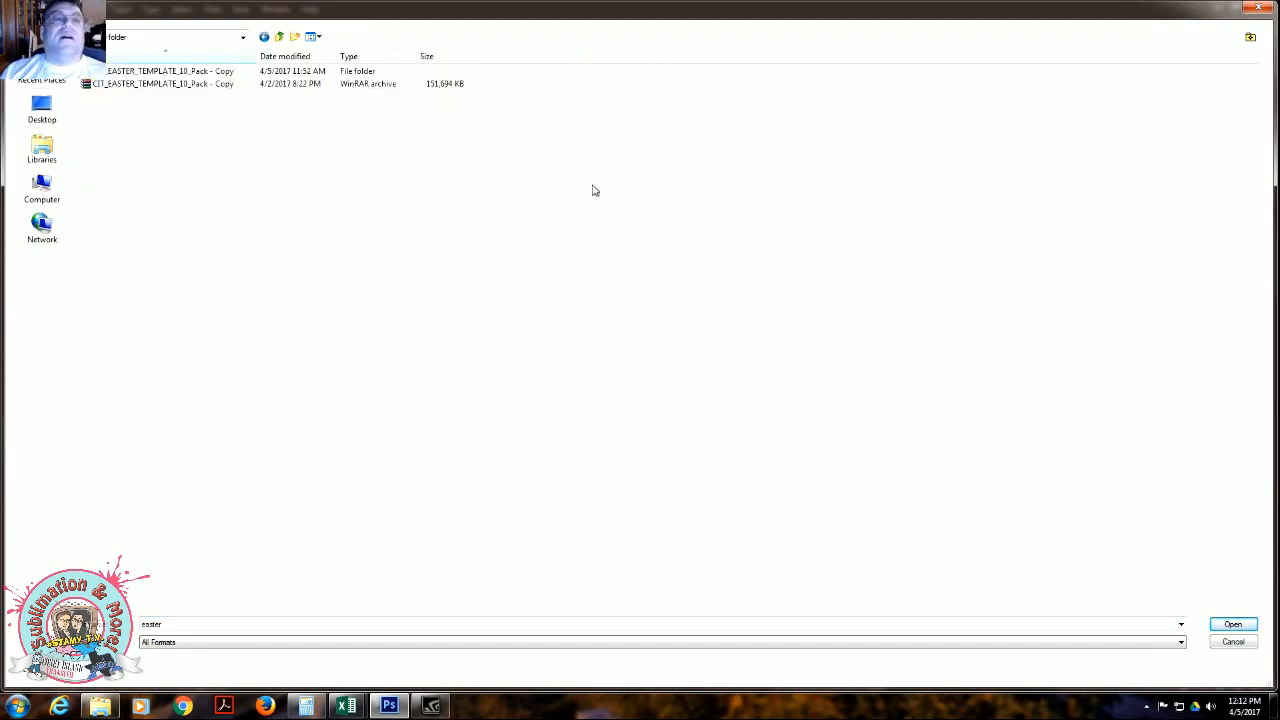
{"action": "double_click", "coordinate": [117, 73]}
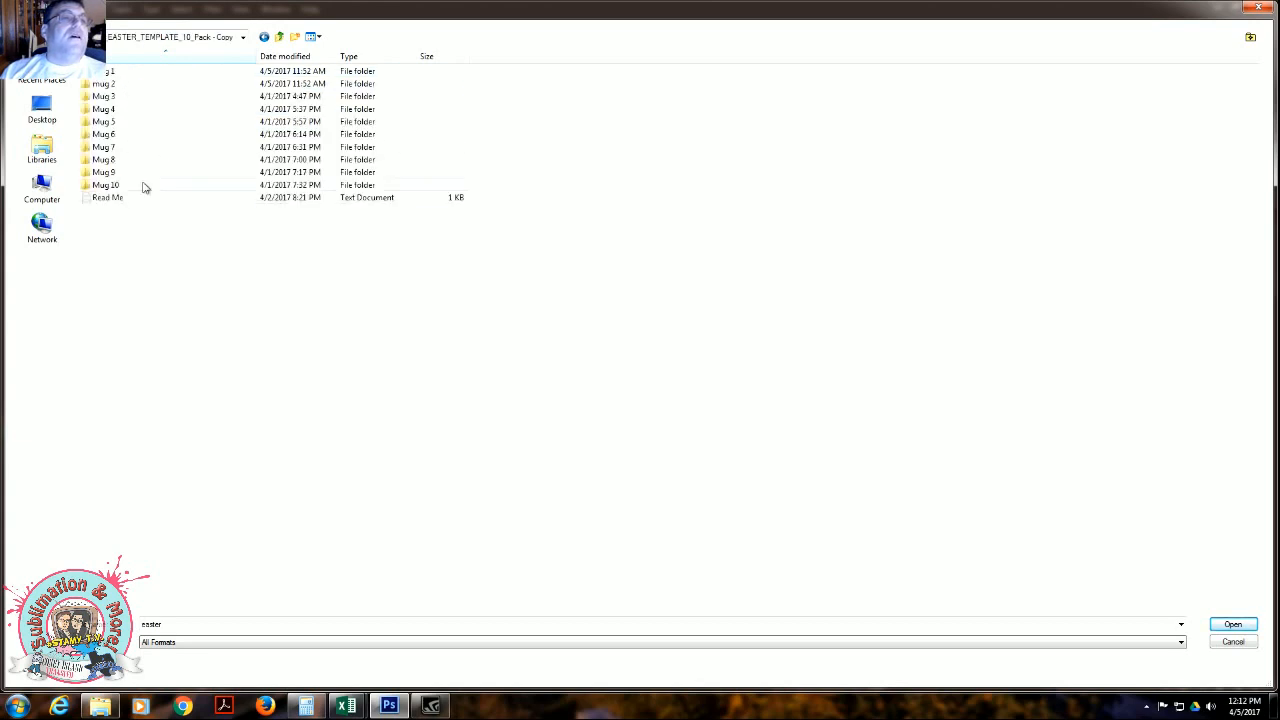
Check the contents of the Mug 7 folder and return to the template pack's folder
{"action": "left_click", "coordinate": [127, 174]}
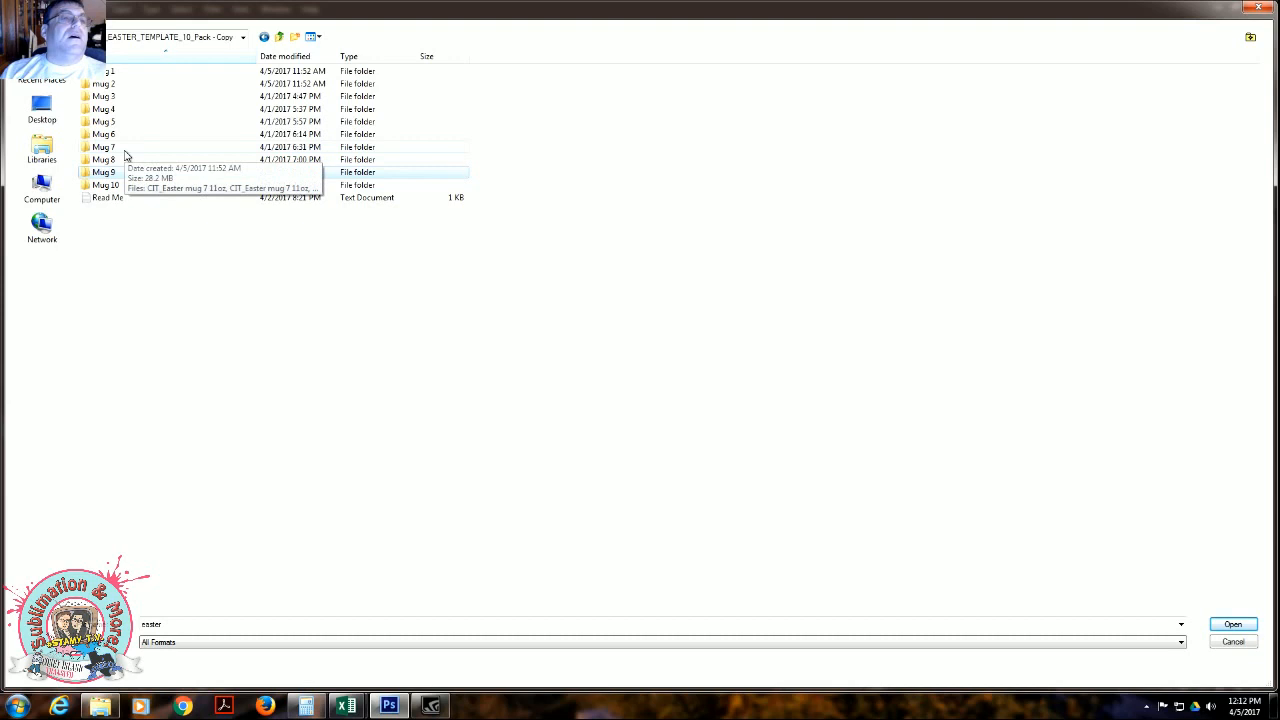
{"action": "left_click", "coordinate": [125, 152]}
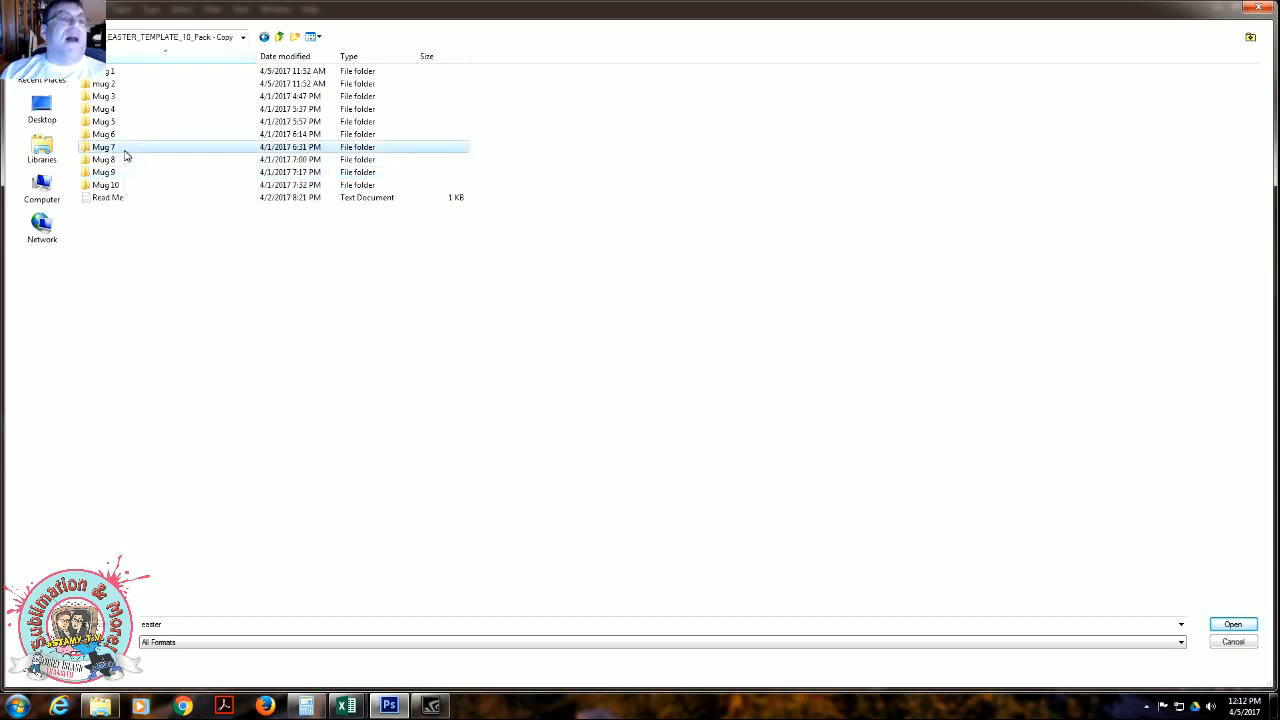
{"action": "double_click", "coordinate": [132, 150]}
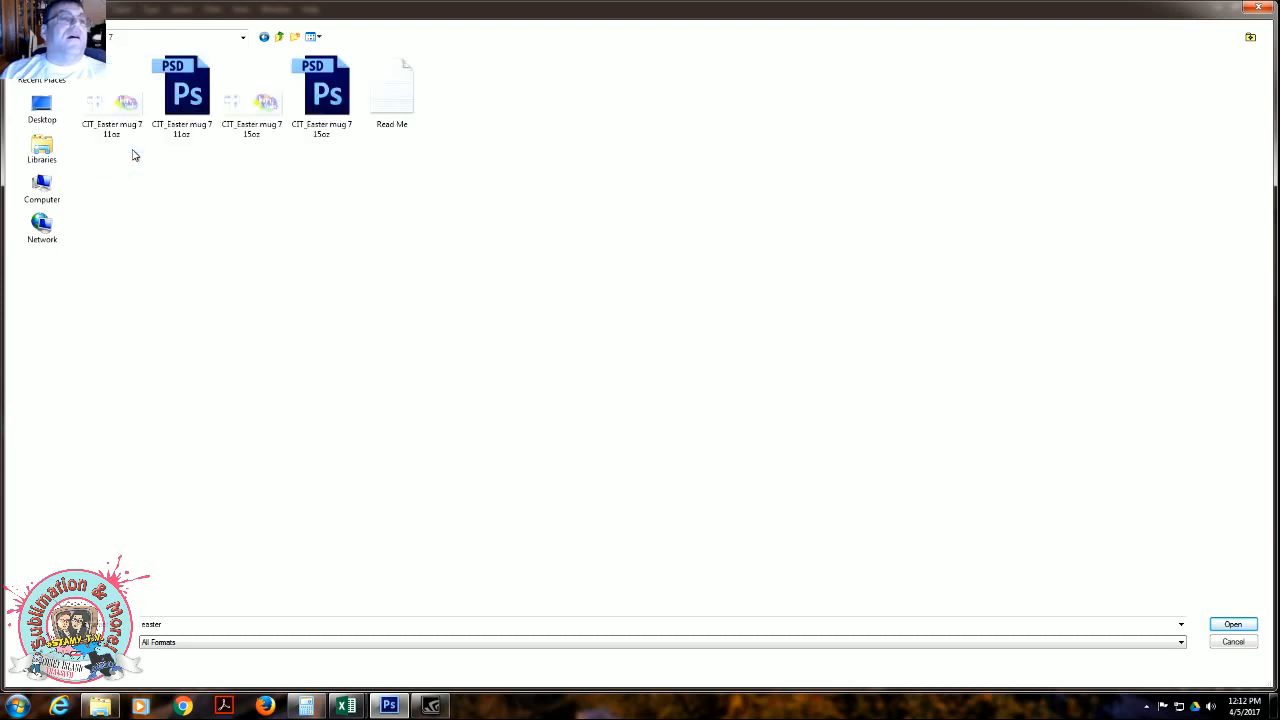
{"action": "left_click", "coordinate": [280, 37]}
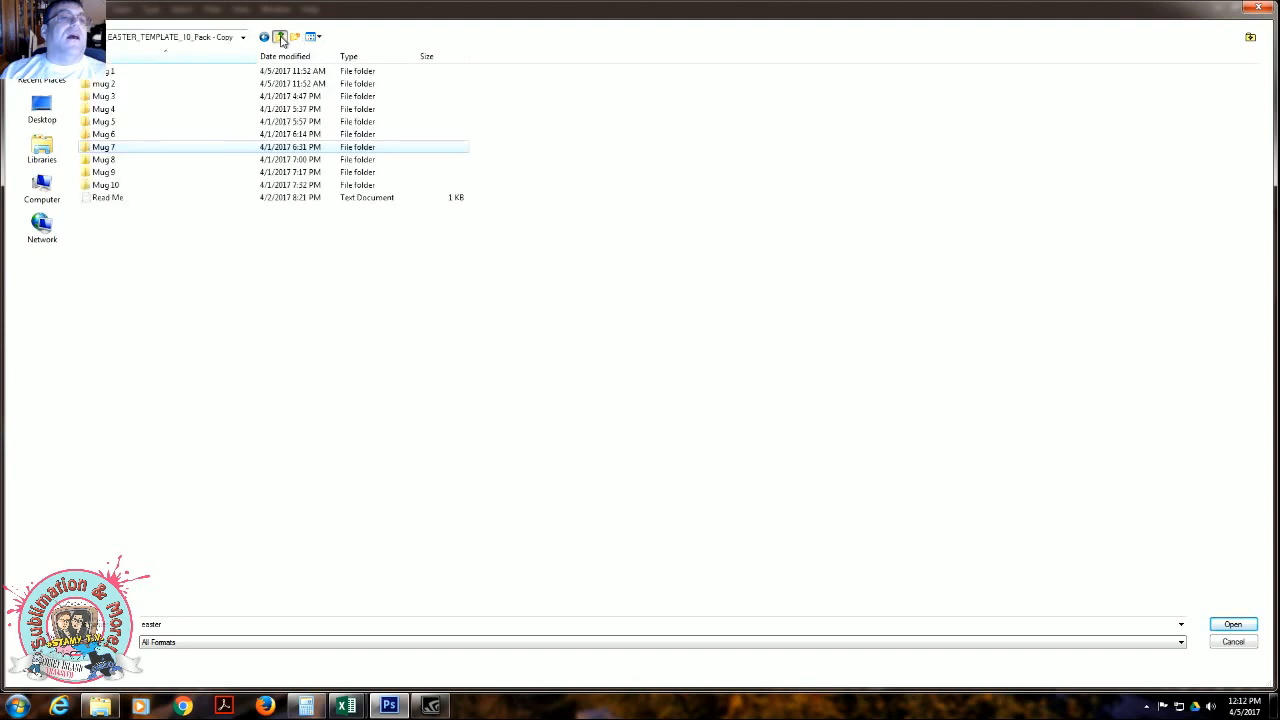
Open the CIT_Easter mug 6 15oz PNG from the pack's Mug 6 folder
{"action": "double_click", "coordinate": [121, 139]}
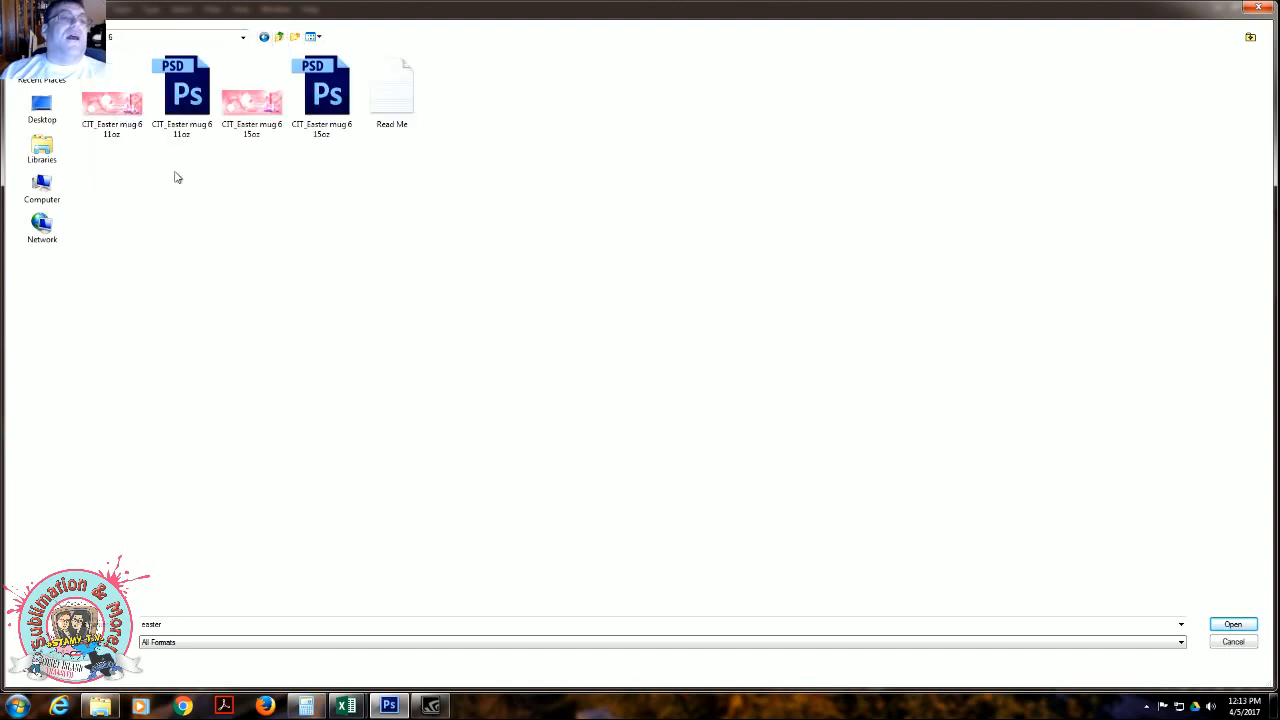
{"action": "left_click", "coordinate": [258, 121]}
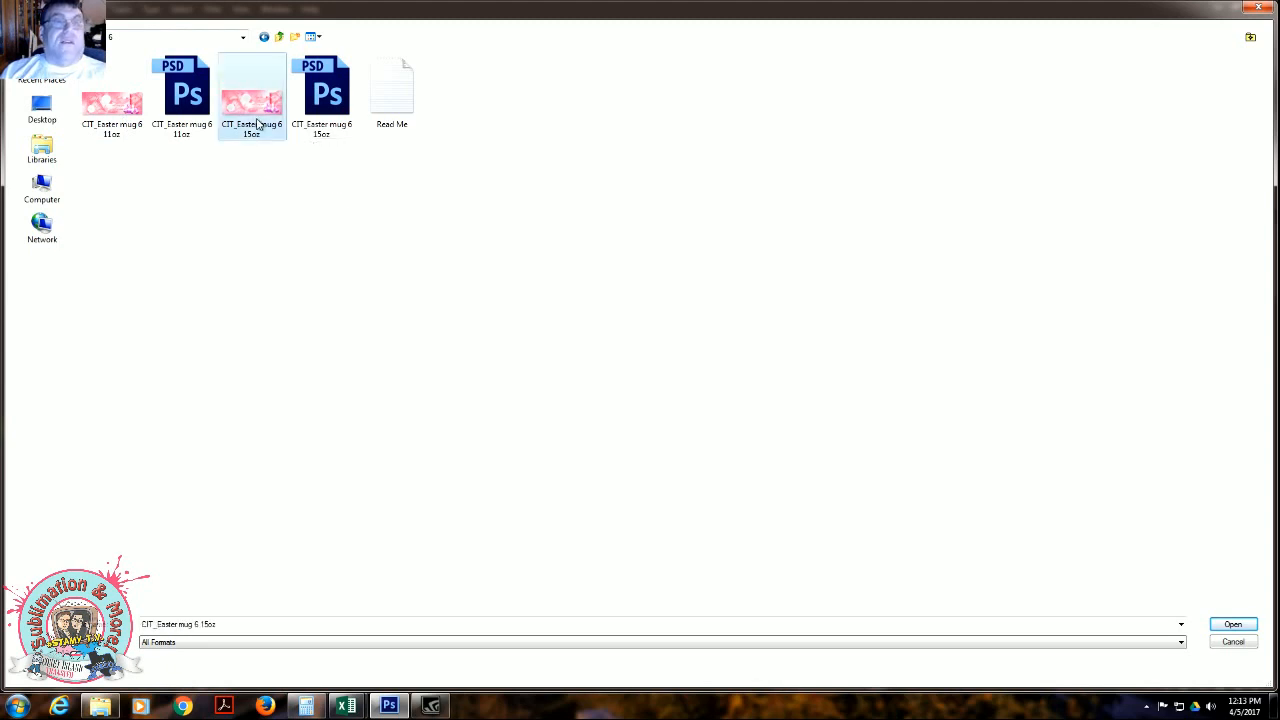
{"action": "double_click", "coordinate": [258, 121]}
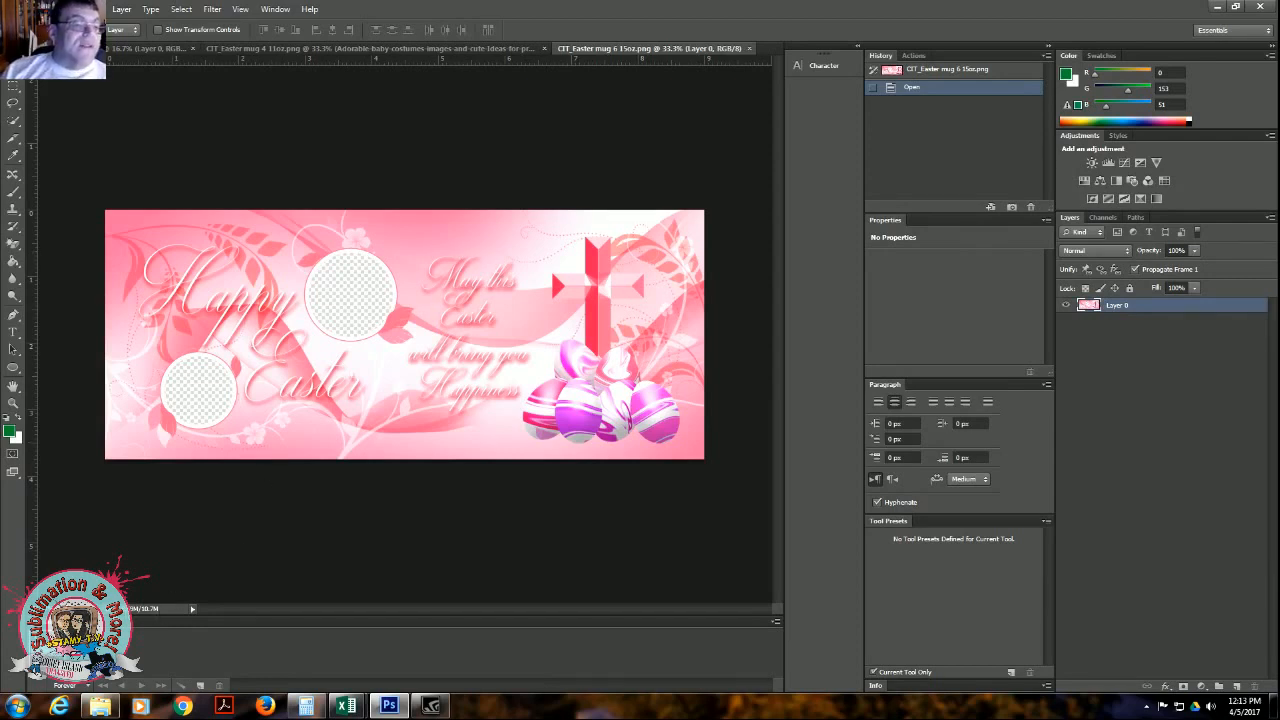
Check the Mug 6 15oz document's pixel dimensions and resolution
{"action": "left_click", "coordinate": [130, 610]}
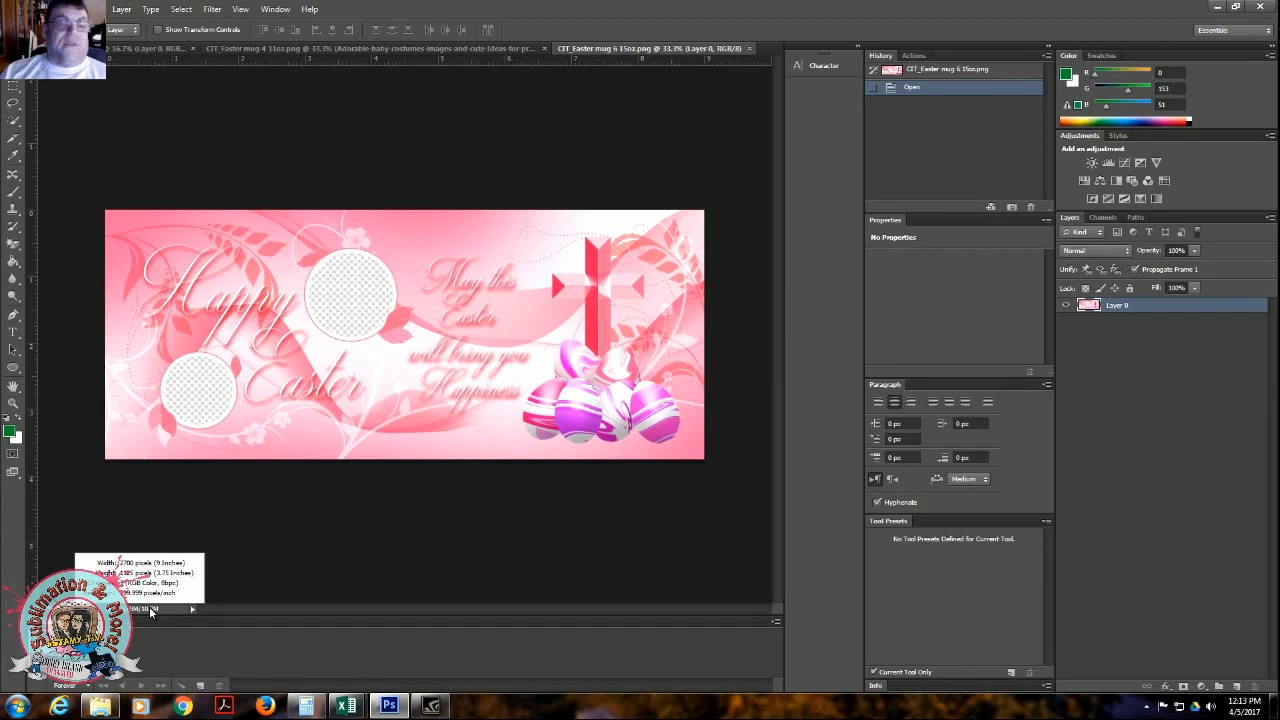
{"action": "left_click_drag", "start_coordinate": [150, 613], "coordinate": [151, 613]}
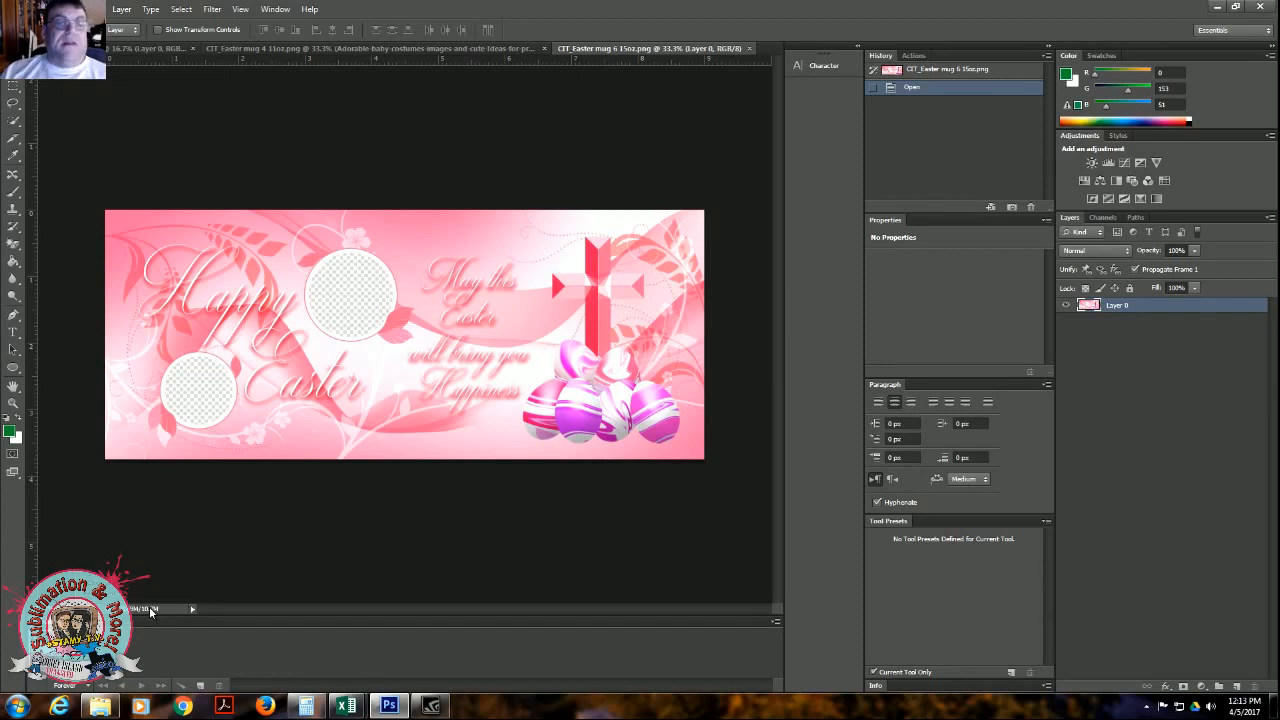
{"action": "left_click", "coordinate": [371, 306]}
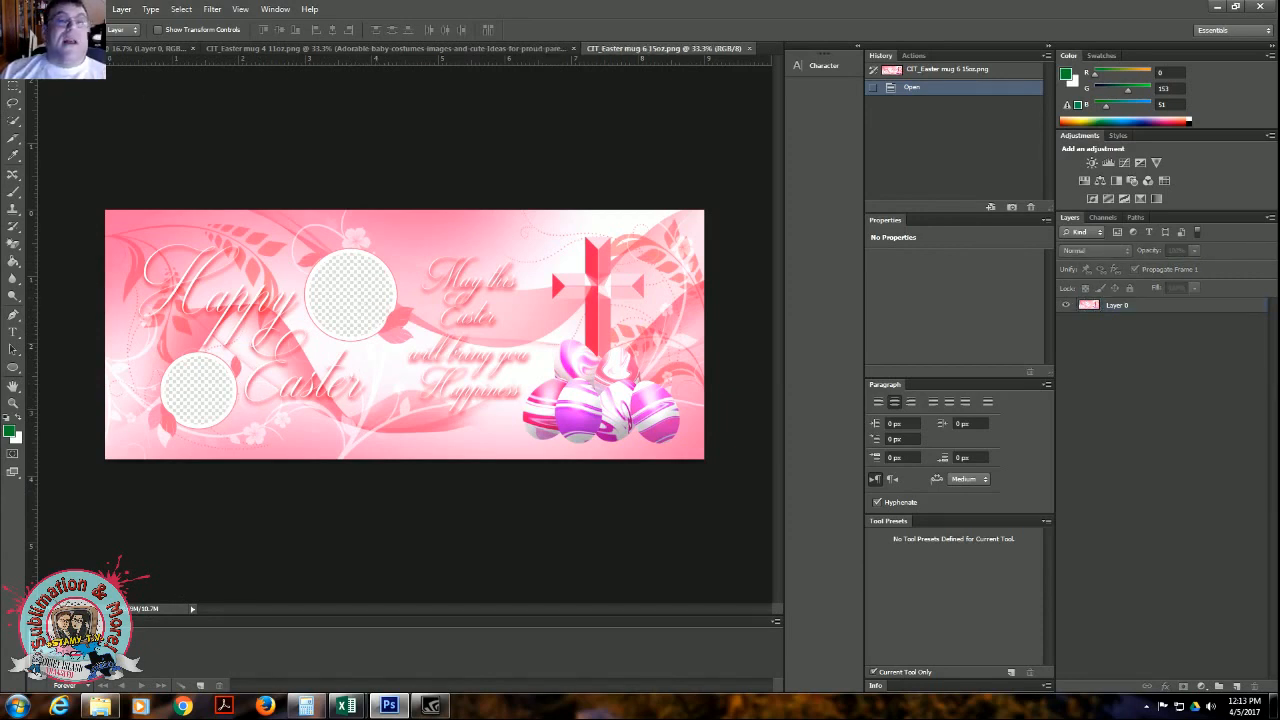
Place the Baby-font-b-newborn photo from the Pictures library's working projects > Baby Templates > New folder into the Mug 6 document
{"action": "key", "text": "alt+f"}
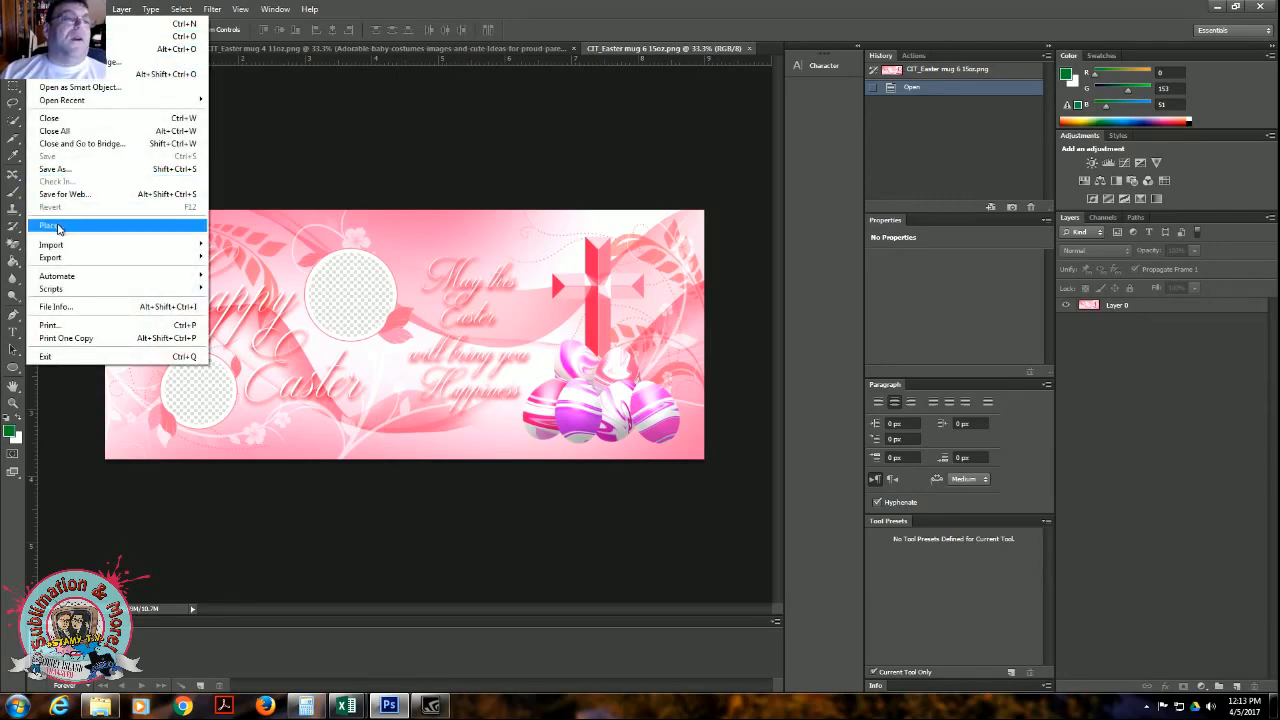
{"action": "mouse_move", "coordinate": [92, 9]}
{"action": "mouse_move", "coordinate": [28, 9]}
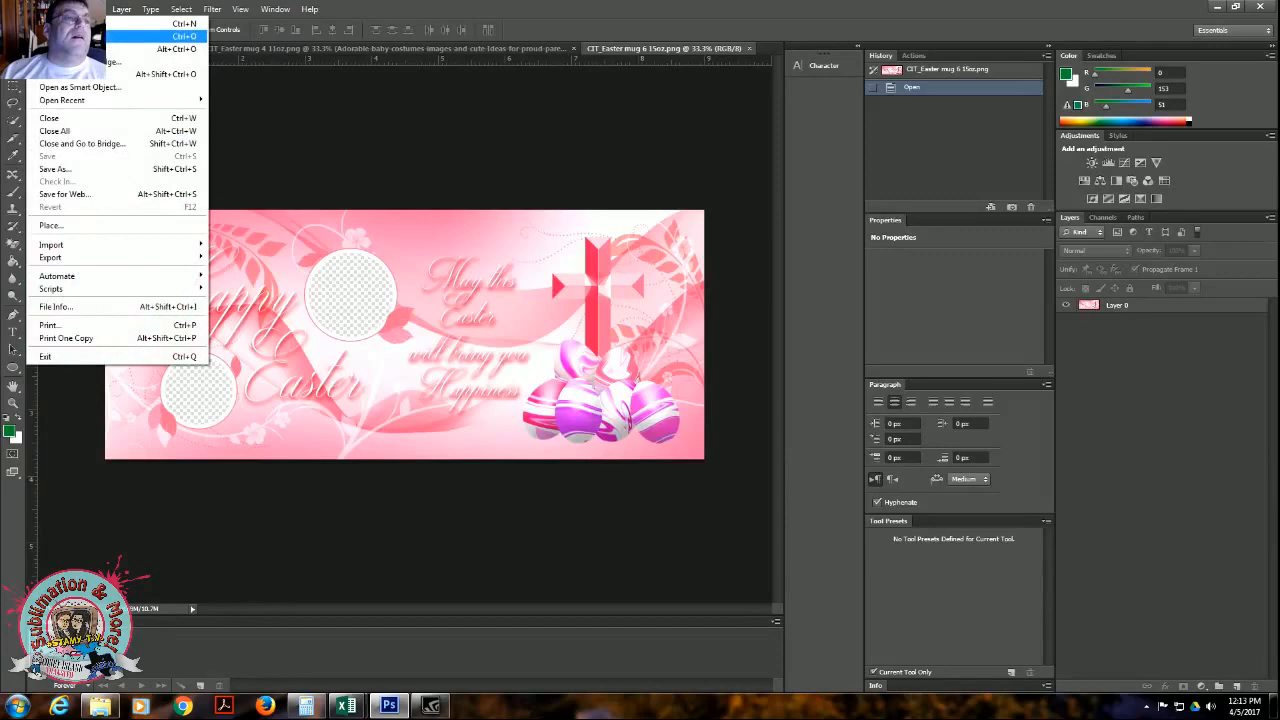
{"action": "left_click", "coordinate": [56, 229]}
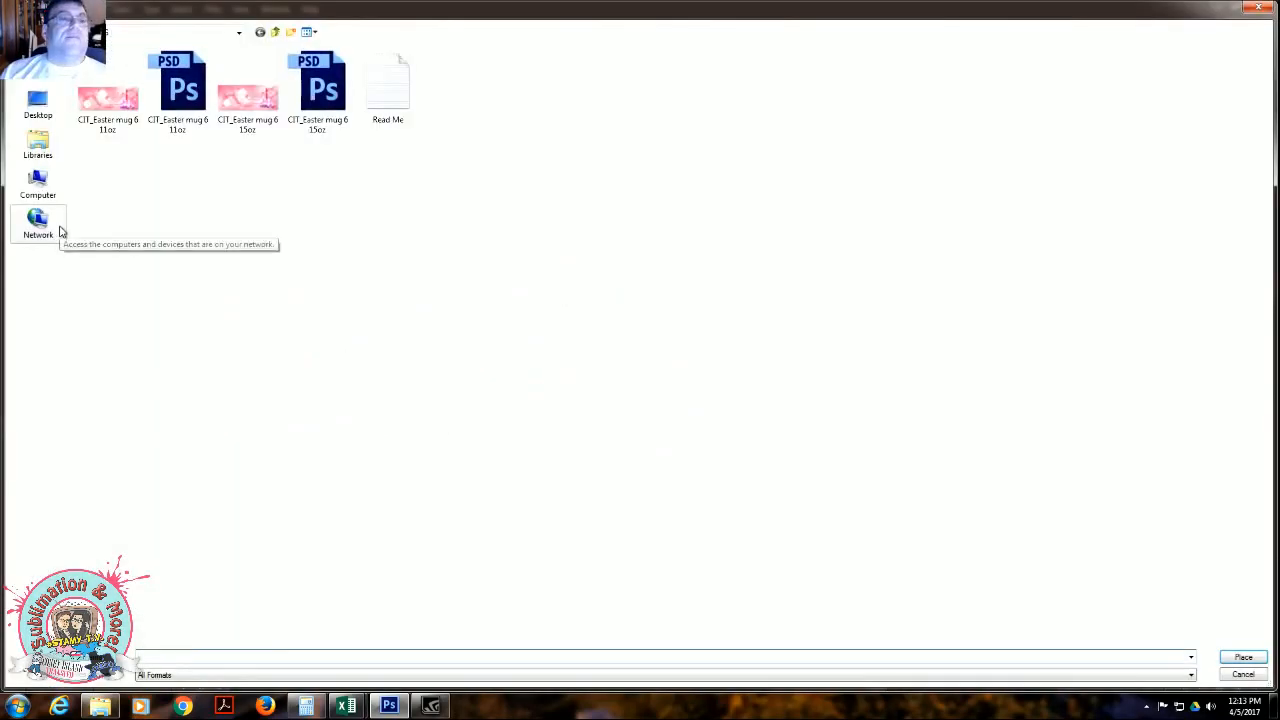
{"action": "left_click", "coordinate": [40, 80]}
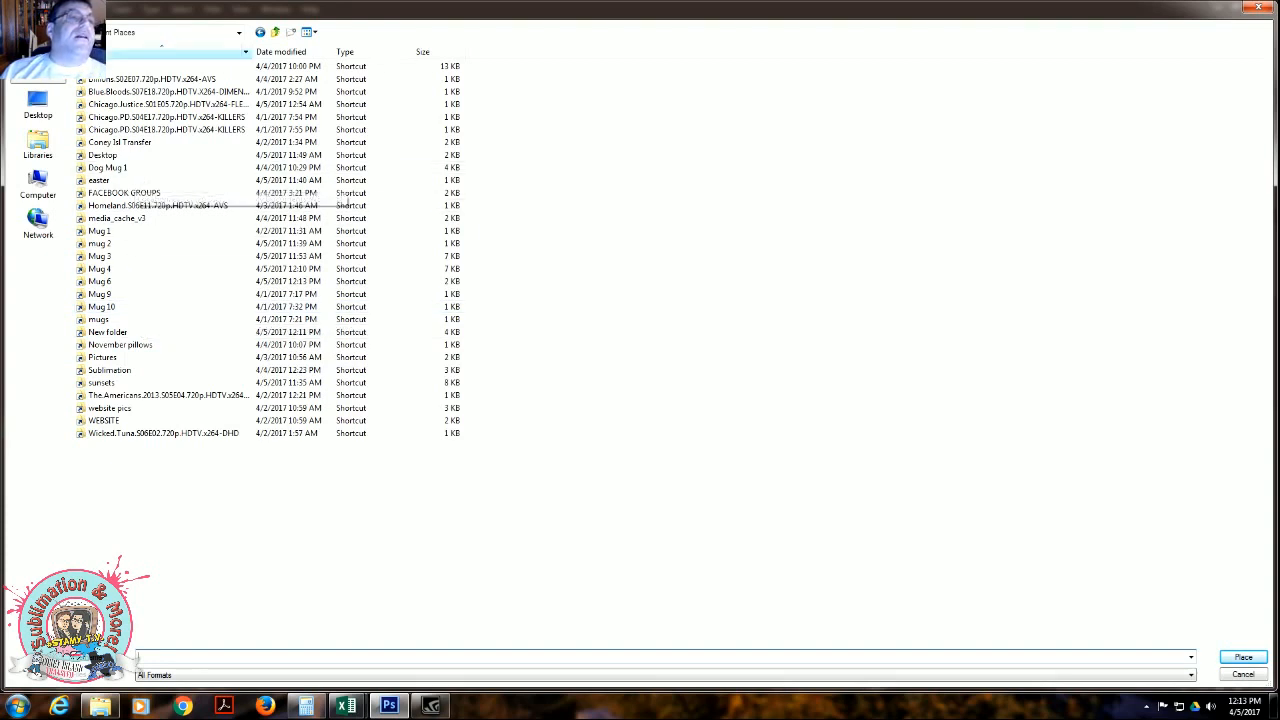
{"action": "left_click", "coordinate": [38, 145]}
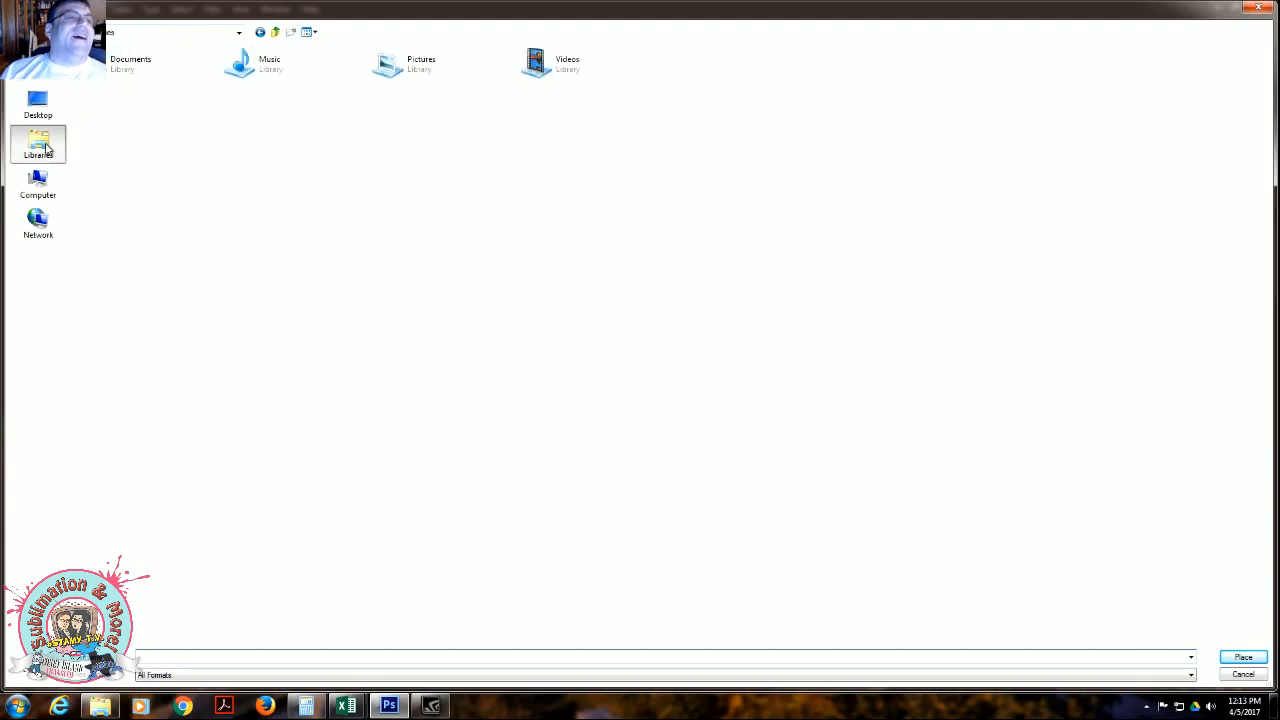
{"action": "double_click", "coordinate": [420, 62]}
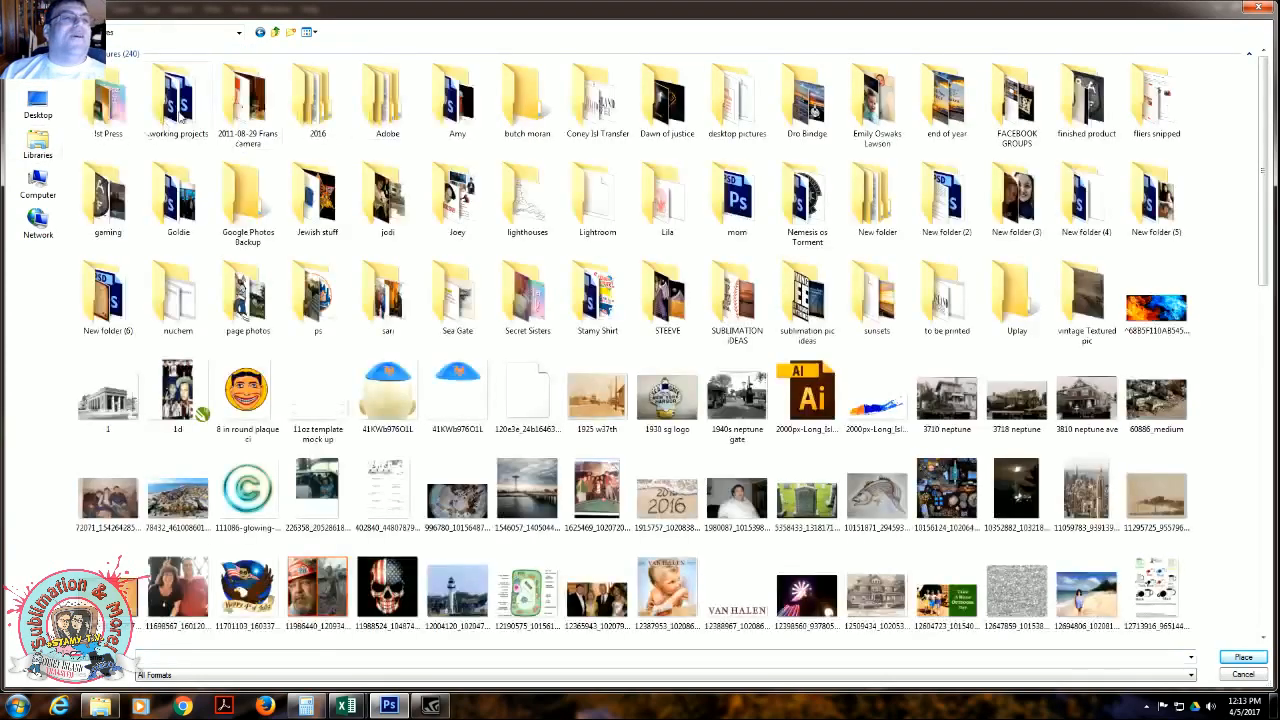
{"action": "double_click", "coordinate": [170, 118]}
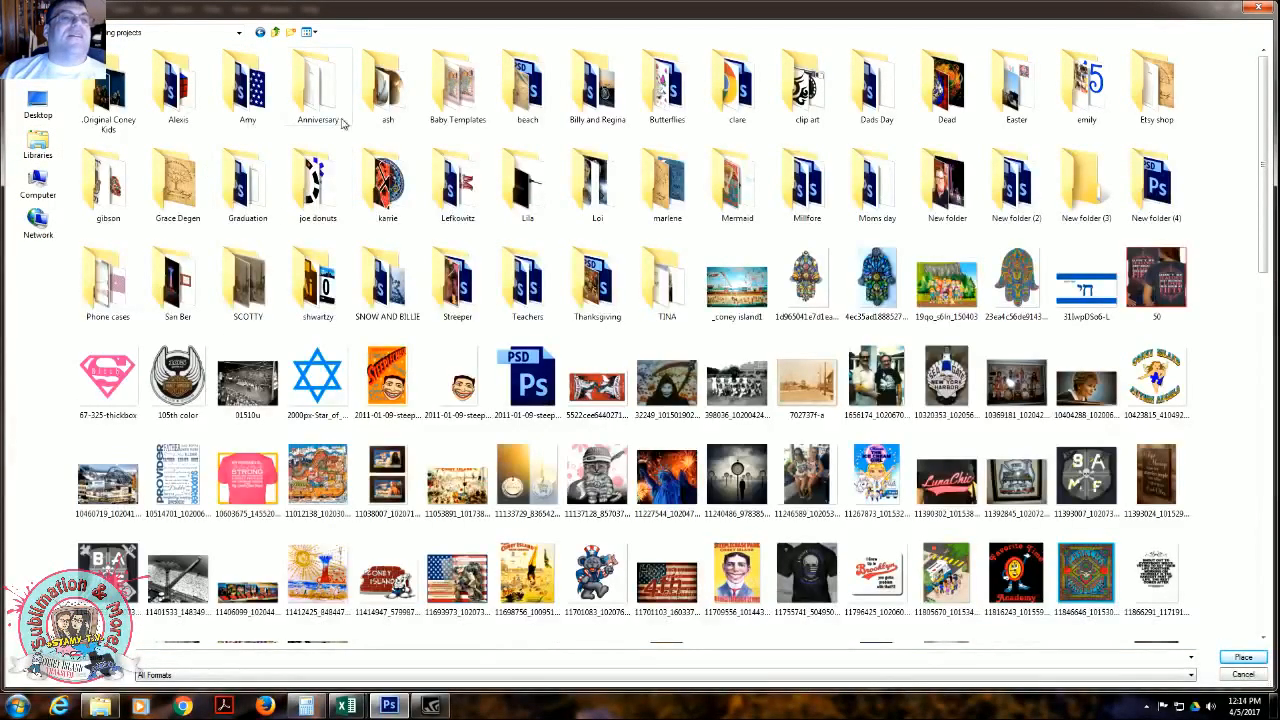
{"action": "double_click", "coordinate": [458, 90]}
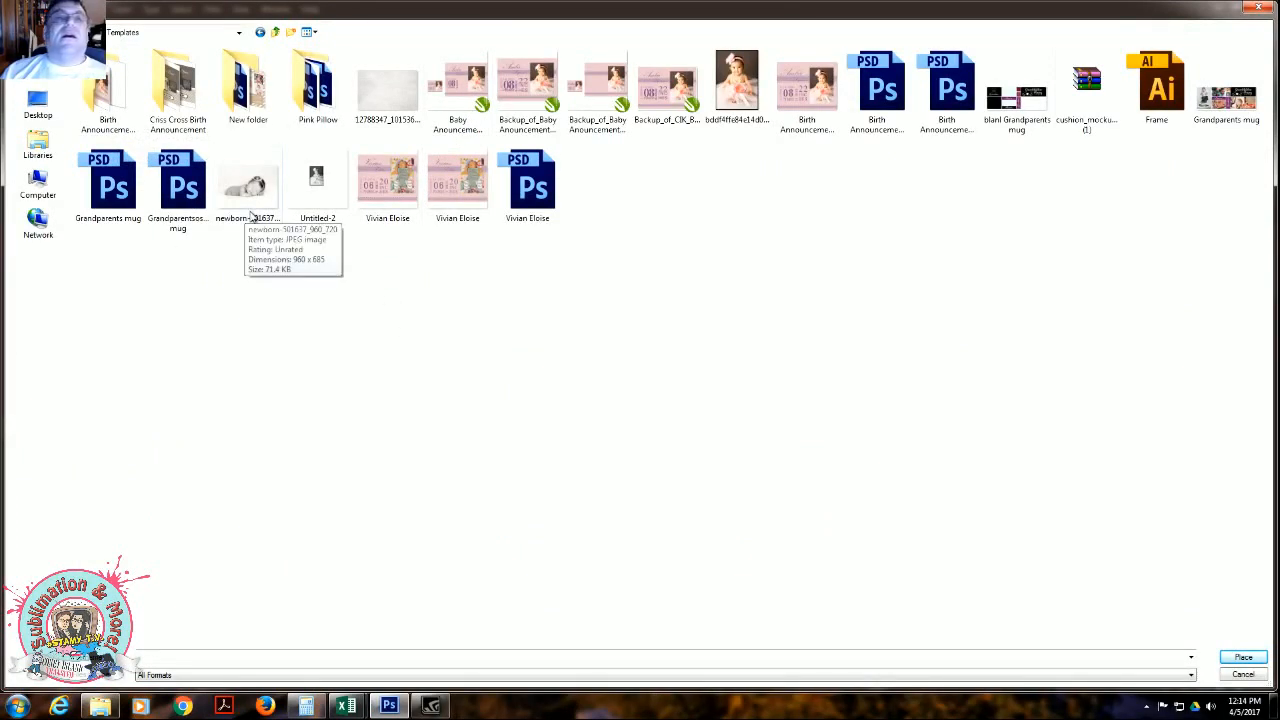
{"action": "double_click", "coordinate": [258, 80]}
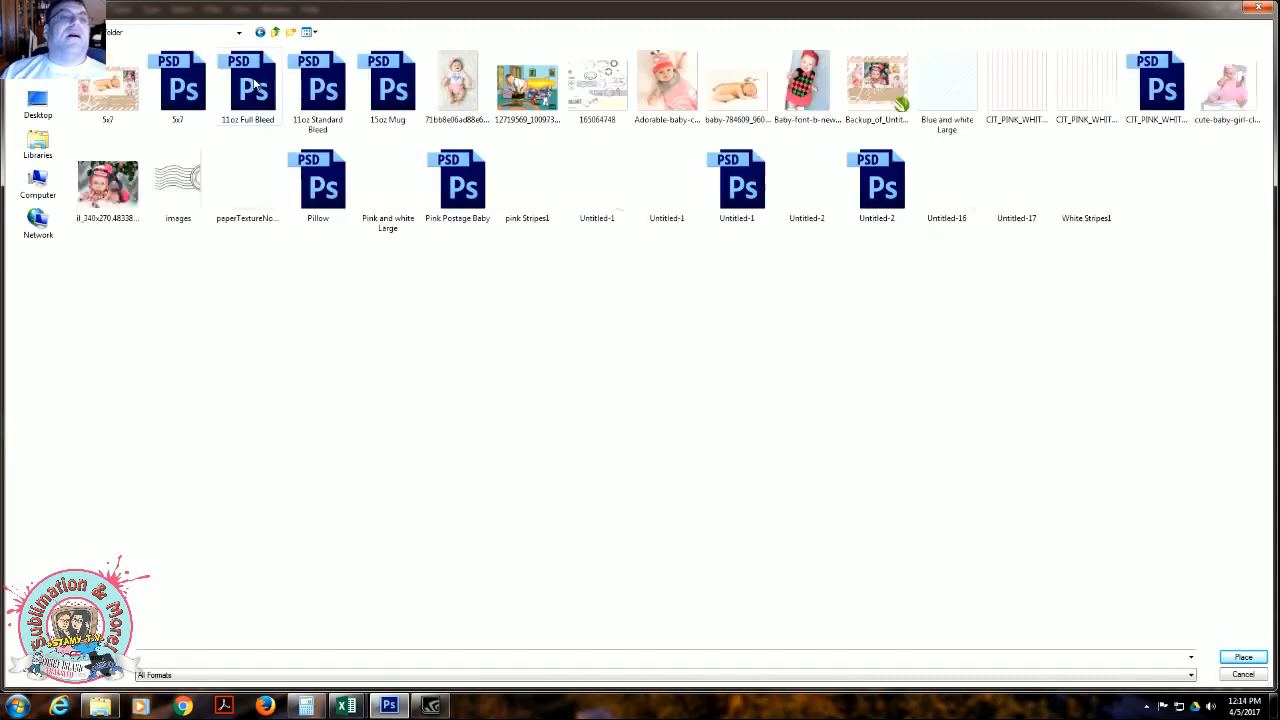
{"action": "double_click", "coordinate": [828, 80]}
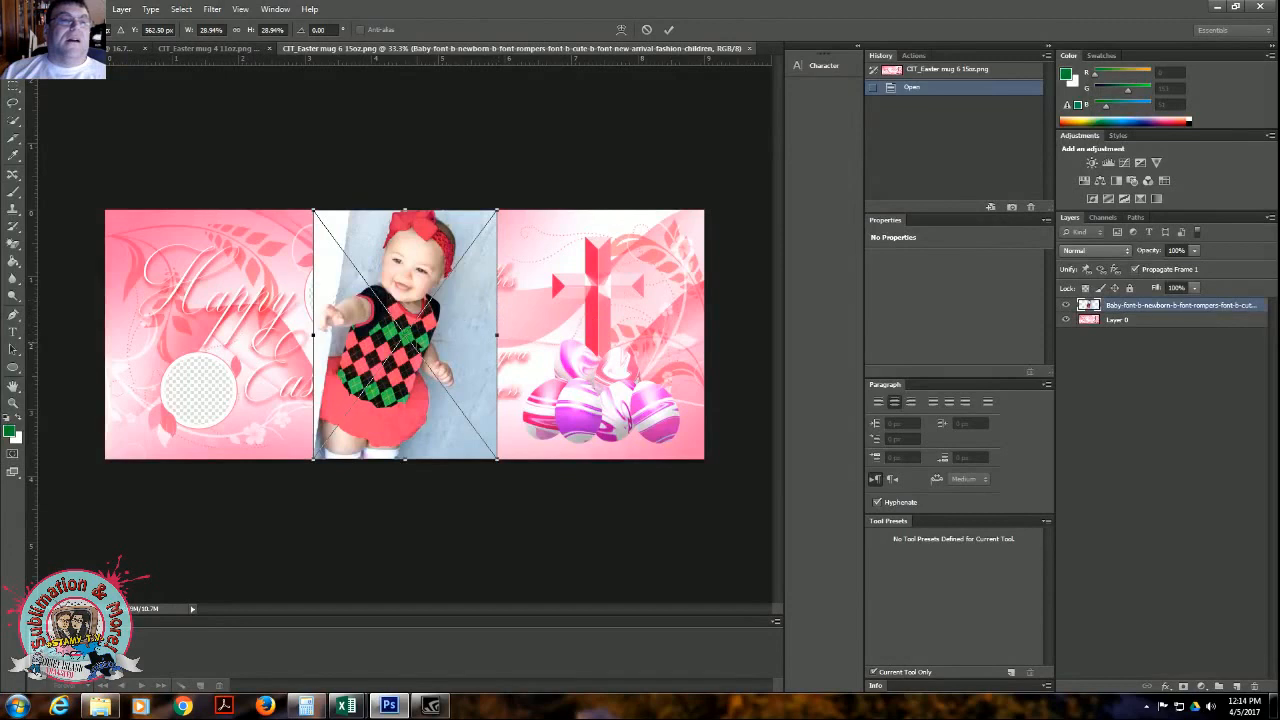
Position the placed baby photo over the upper circle, order it beneath Layer 0, and fit the face within the opening
{"action": "left_click_drag", "start_coordinate": [432, 316], "coordinate": [364, 353]}
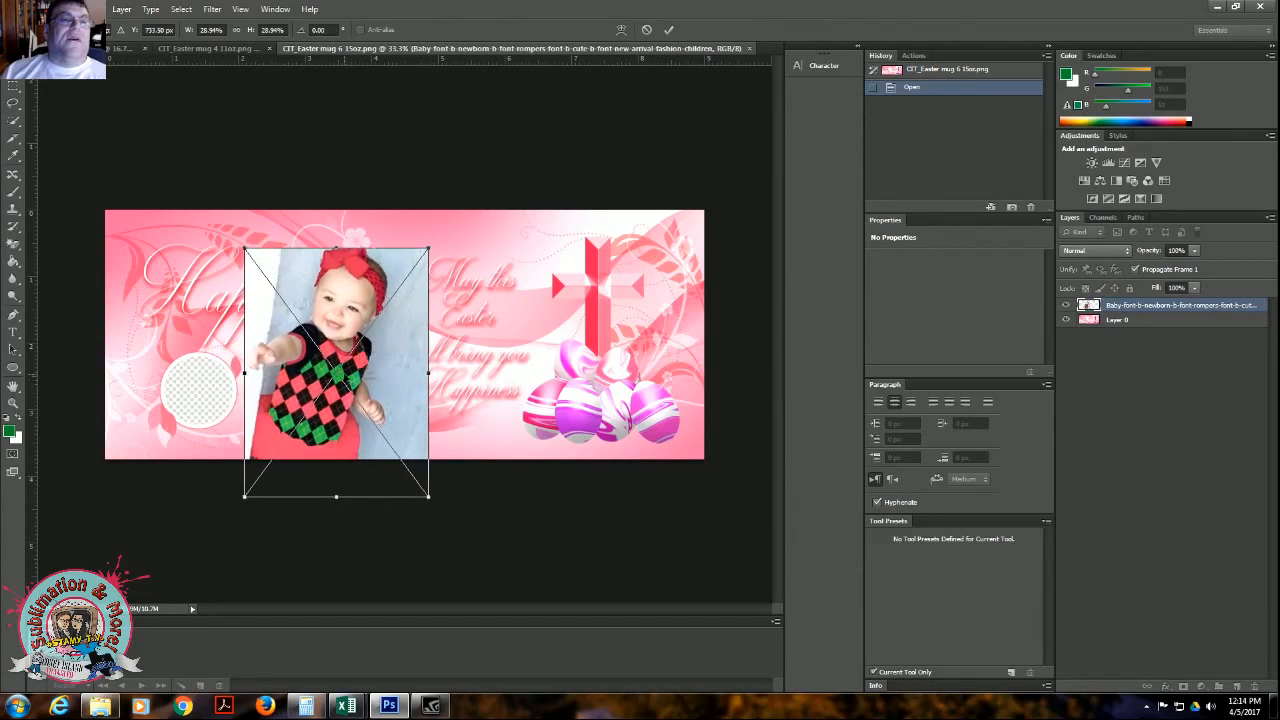
{"action": "left_click", "coordinate": [669, 29]}
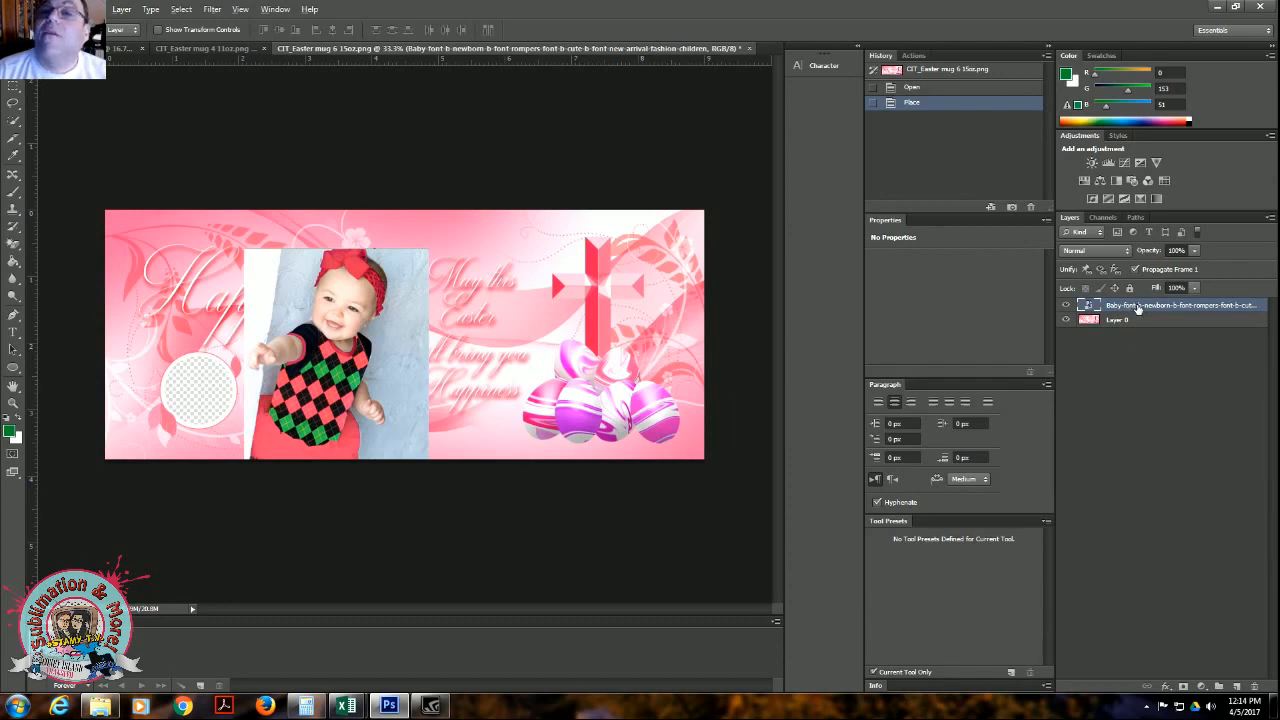
{"action": "left_click_drag", "start_coordinate": [1137, 309], "coordinate": [1137, 331]}
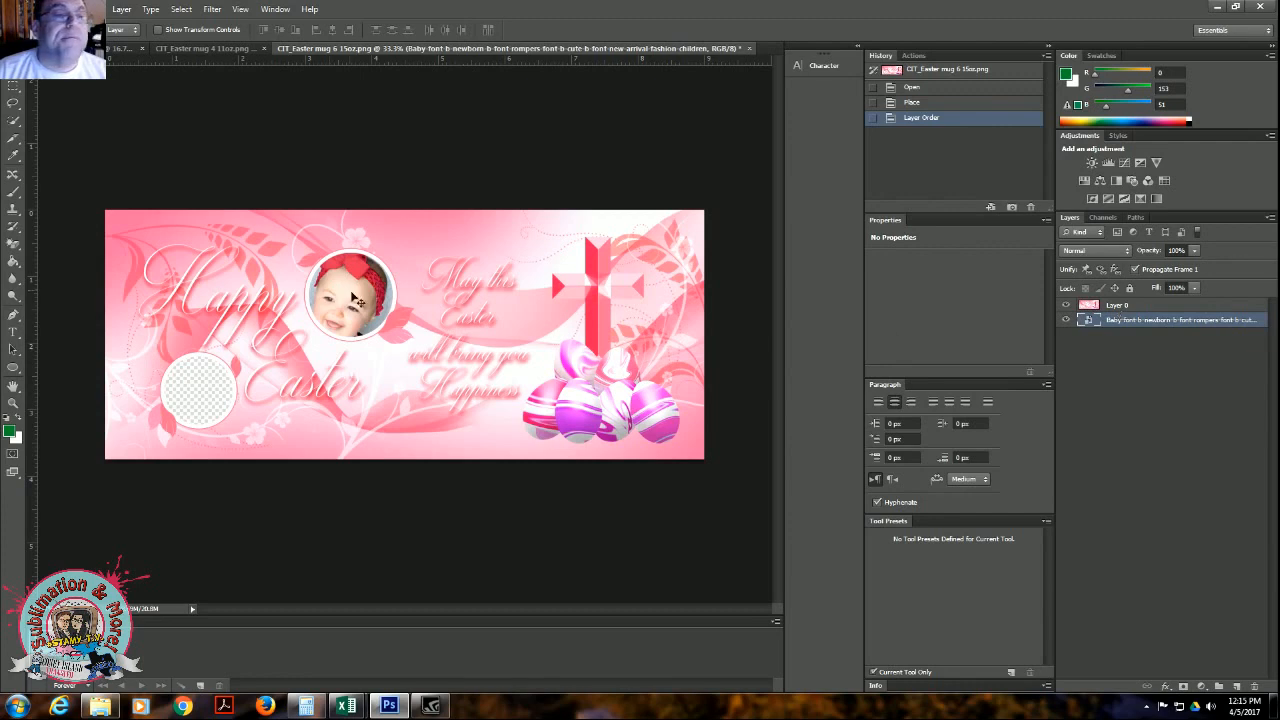
{"action": "left_click_drag", "start_coordinate": [343, 290], "coordinate": [351, 297]}
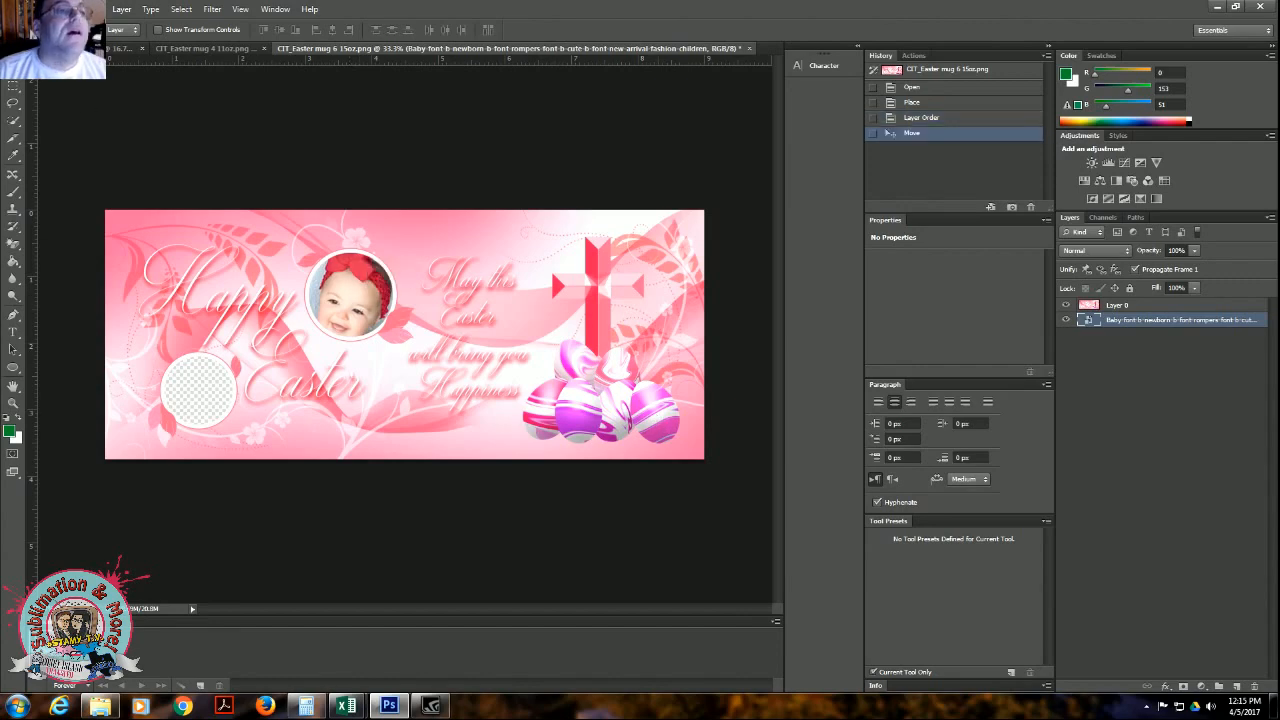
Place the baby-784609_960_720 photo from the same folder into the Mug 6 document
{"action": "left_click", "coordinate": [36, 9]}
{"action": "left_click", "coordinate": [36, 9]}
{"action": "left_click", "coordinate": [62, 9]}
{"action": "mouse_move", "coordinate": [36, 9]}
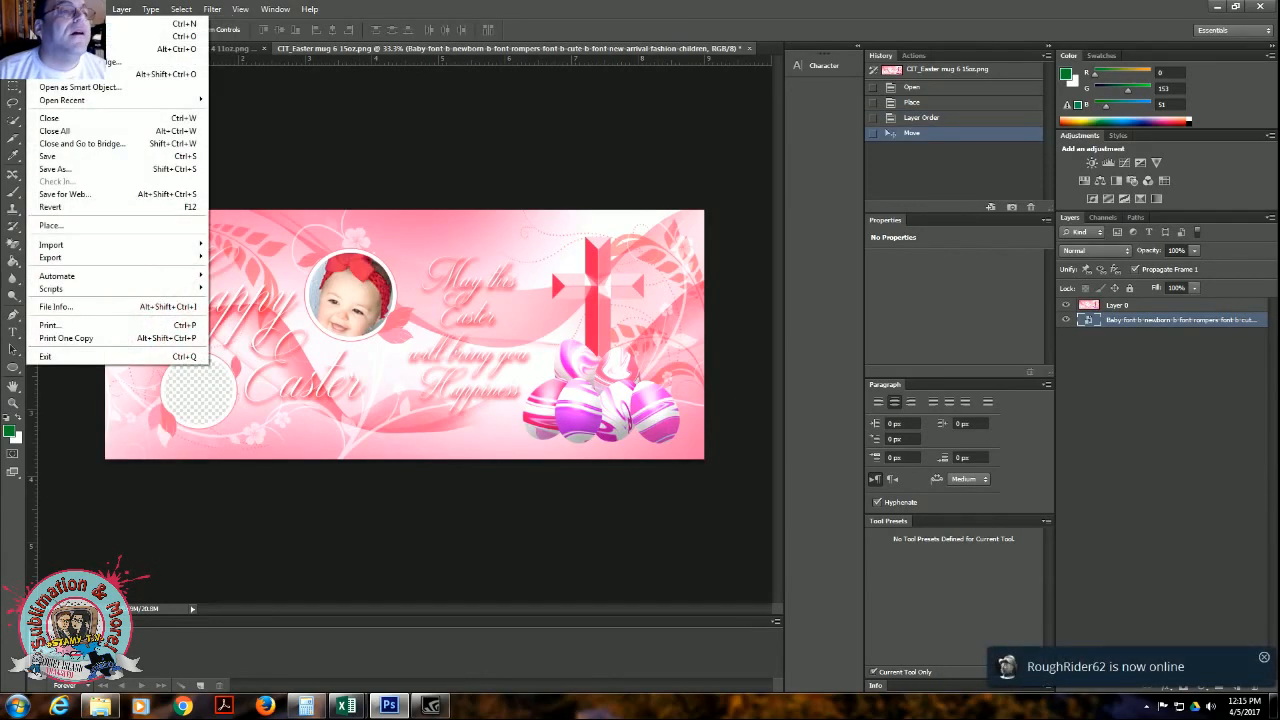
{"action": "left_click", "coordinate": [50, 225]}
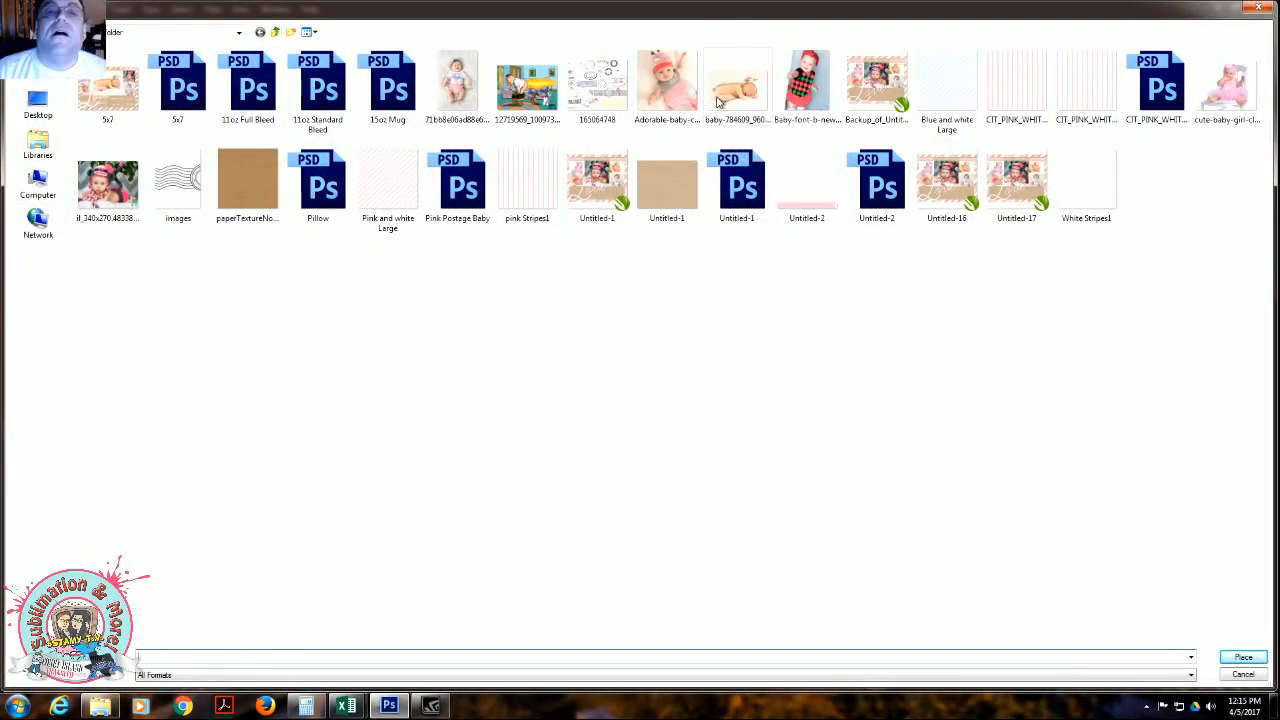
{"action": "double_click", "coordinate": [717, 101]}
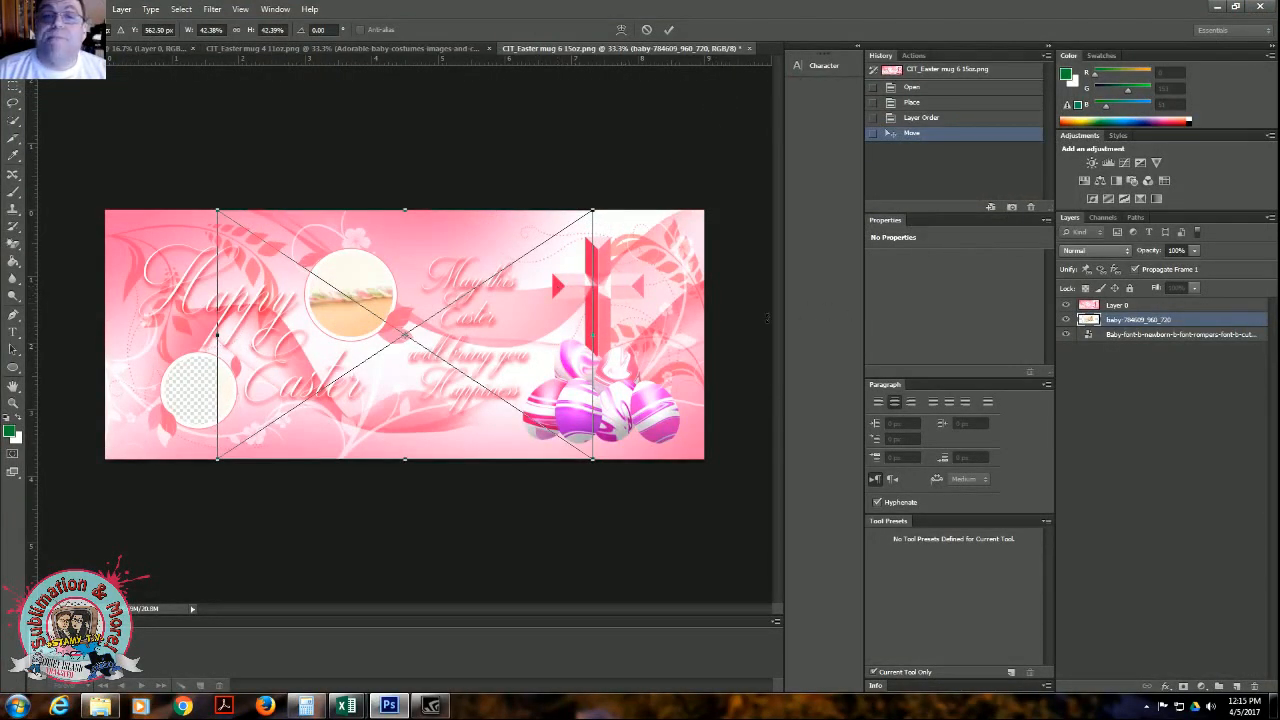
{"action": "left_click", "coordinate": [670, 30]}
Bring the sleeping baby photo above Layer 0, move it over the lower circle, and order it back beneath Layer 0
{"action": "left_click_drag", "start_coordinate": [1155, 321], "coordinate": [1152, 304]}
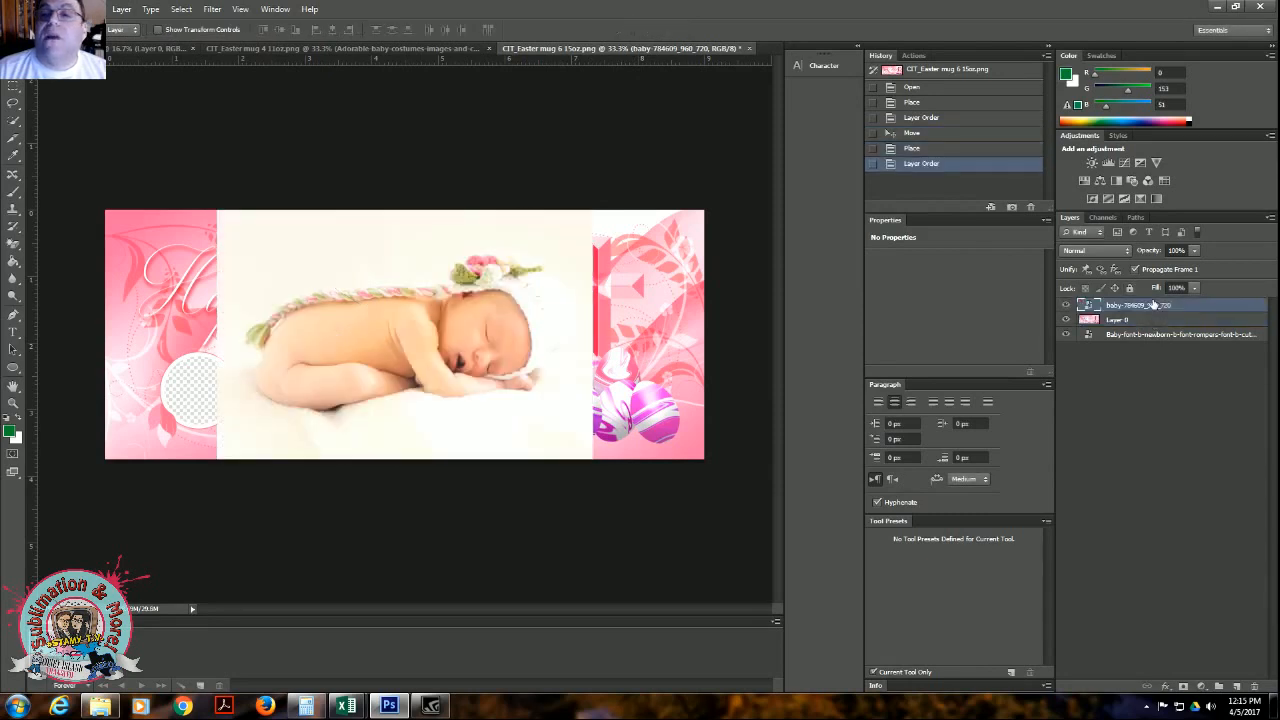
{"action": "left_click_drag", "start_coordinate": [489, 350], "coordinate": [198, 400]}
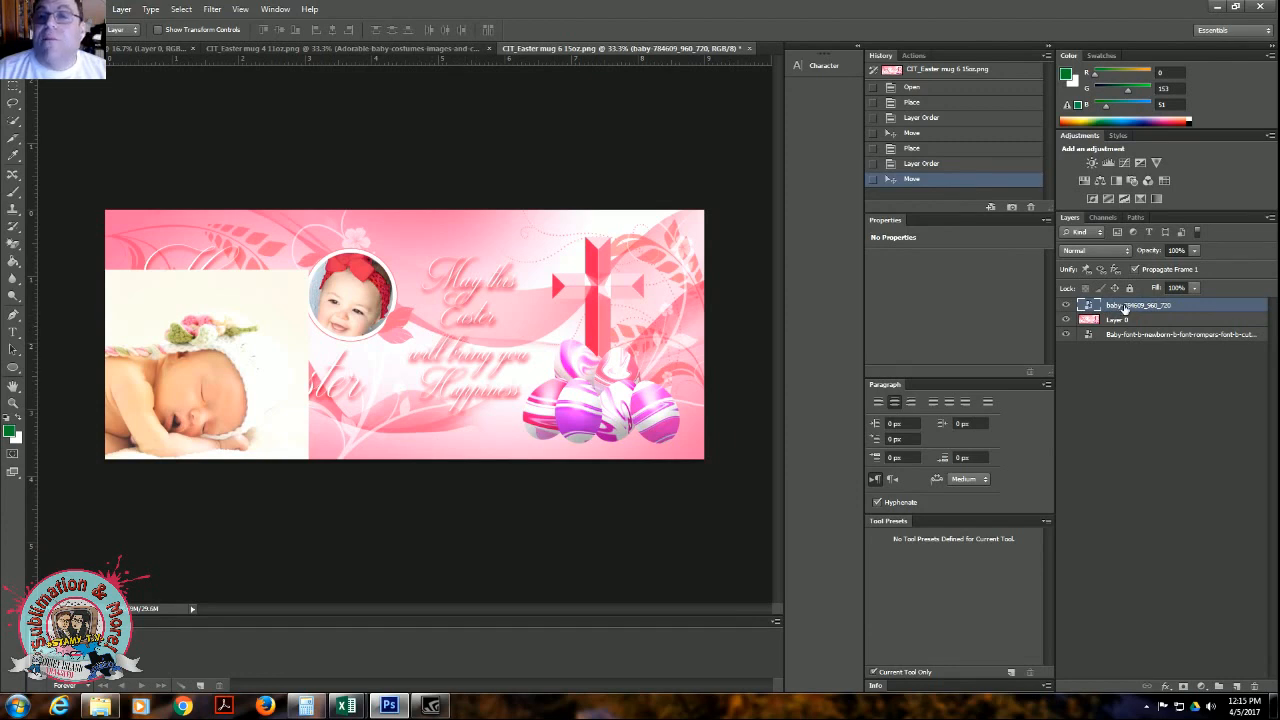
{"action": "left_click_drag", "start_coordinate": [1121, 308], "coordinate": [1124, 330]}
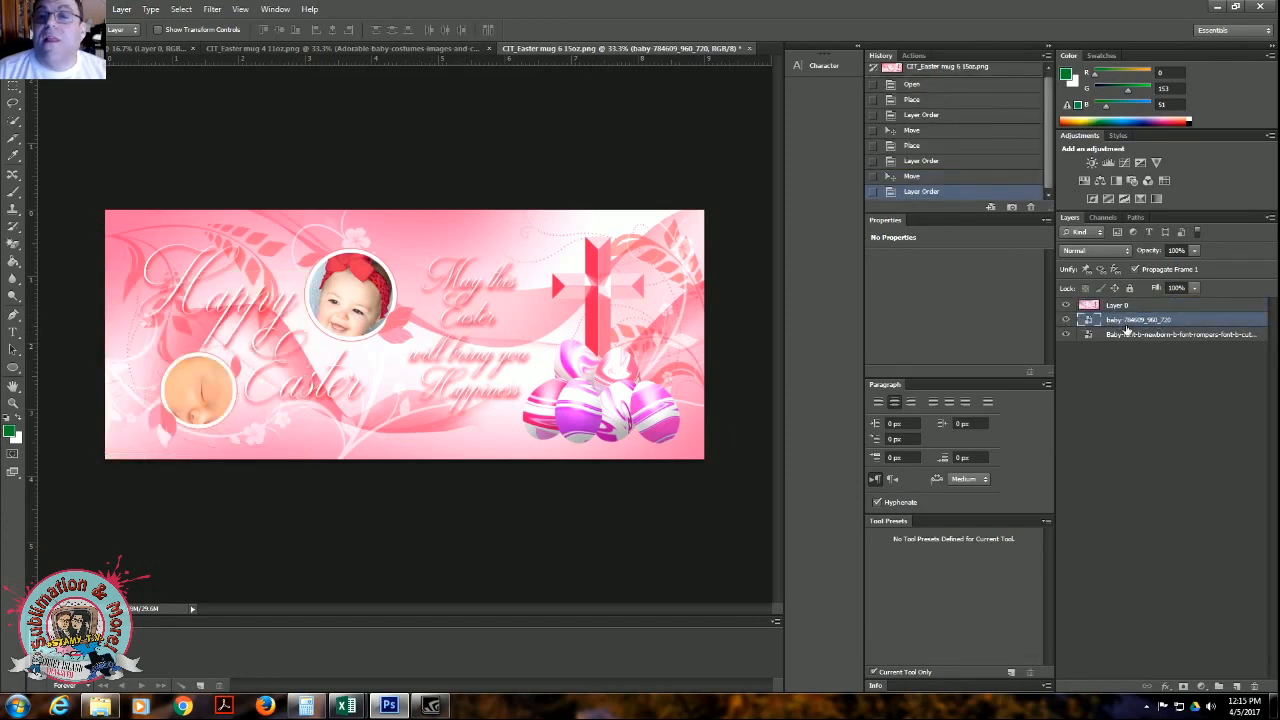
{"action": "left_click_drag", "start_coordinate": [185, 402], "coordinate": [212, 405]}
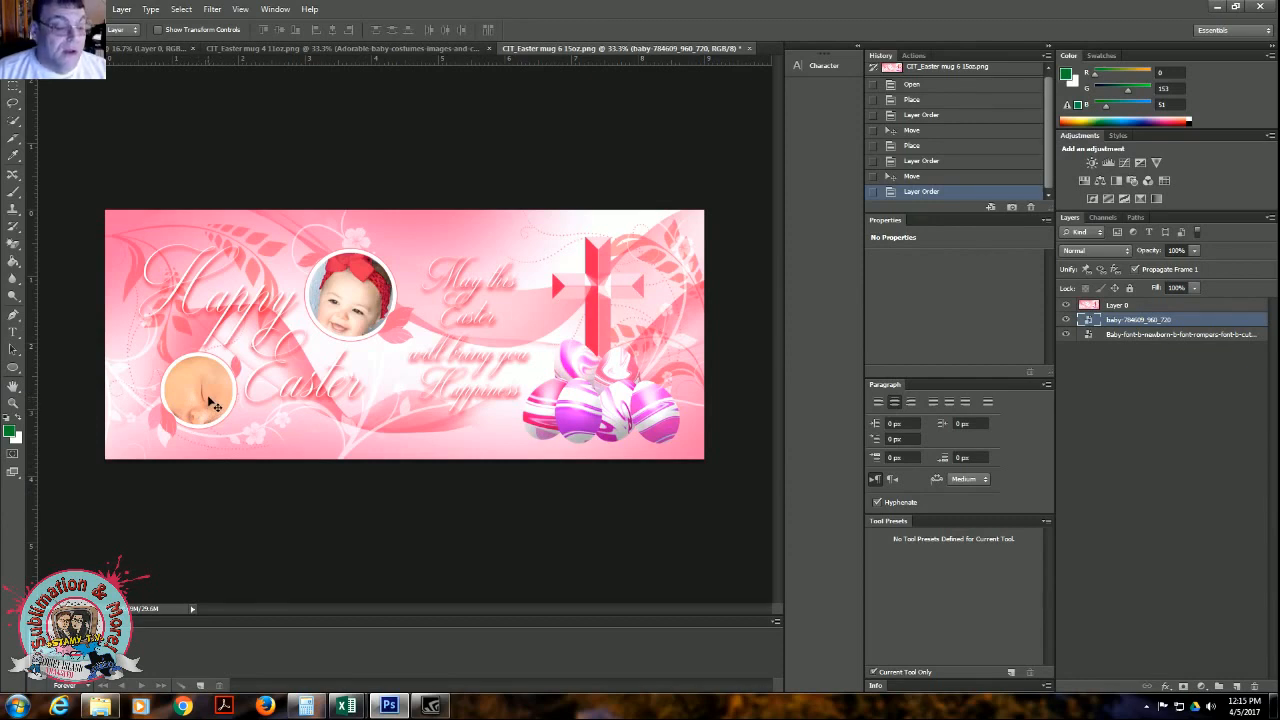
Scale the sleeping baby photo down to about 20% and position the face within the lower circular opening
{"action": "key", "text": "ctrl+t"}
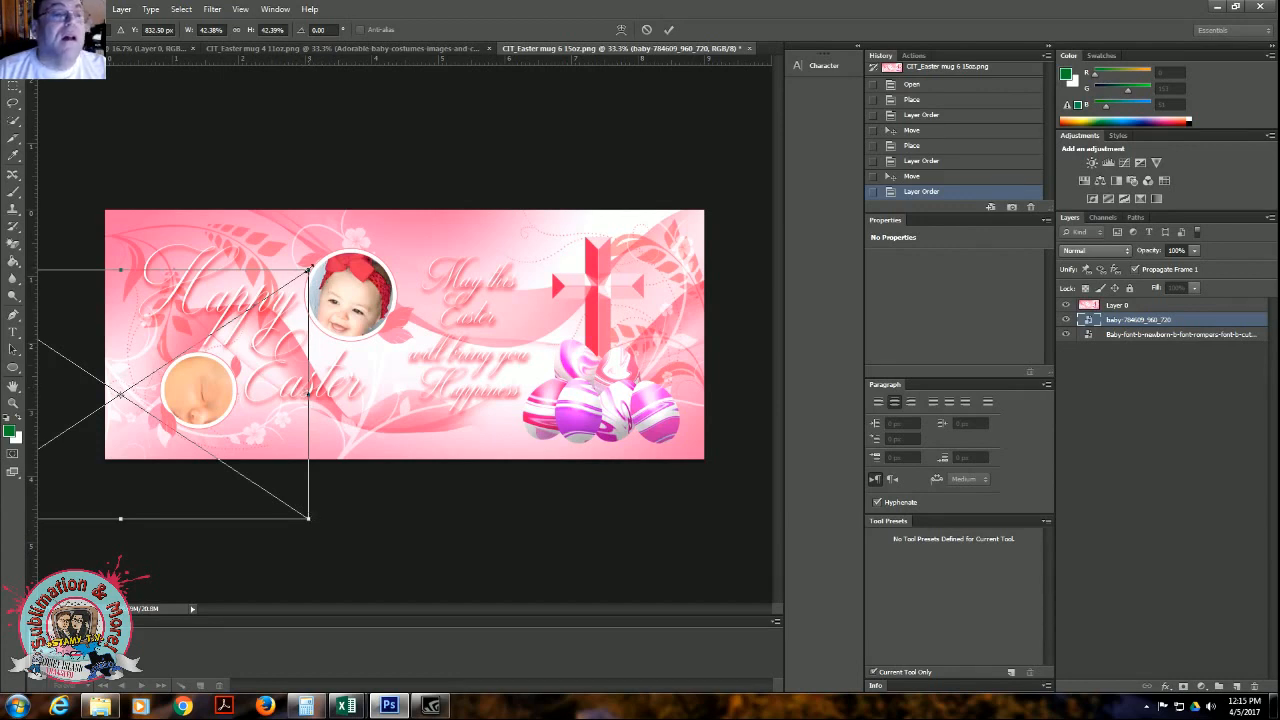
{"action": "left_click_drag", "start_coordinate": [308, 268], "coordinate": [237, 317]}
{"action": "left_click_drag", "start_coordinate": [201, 409], "coordinate": [232, 402]}
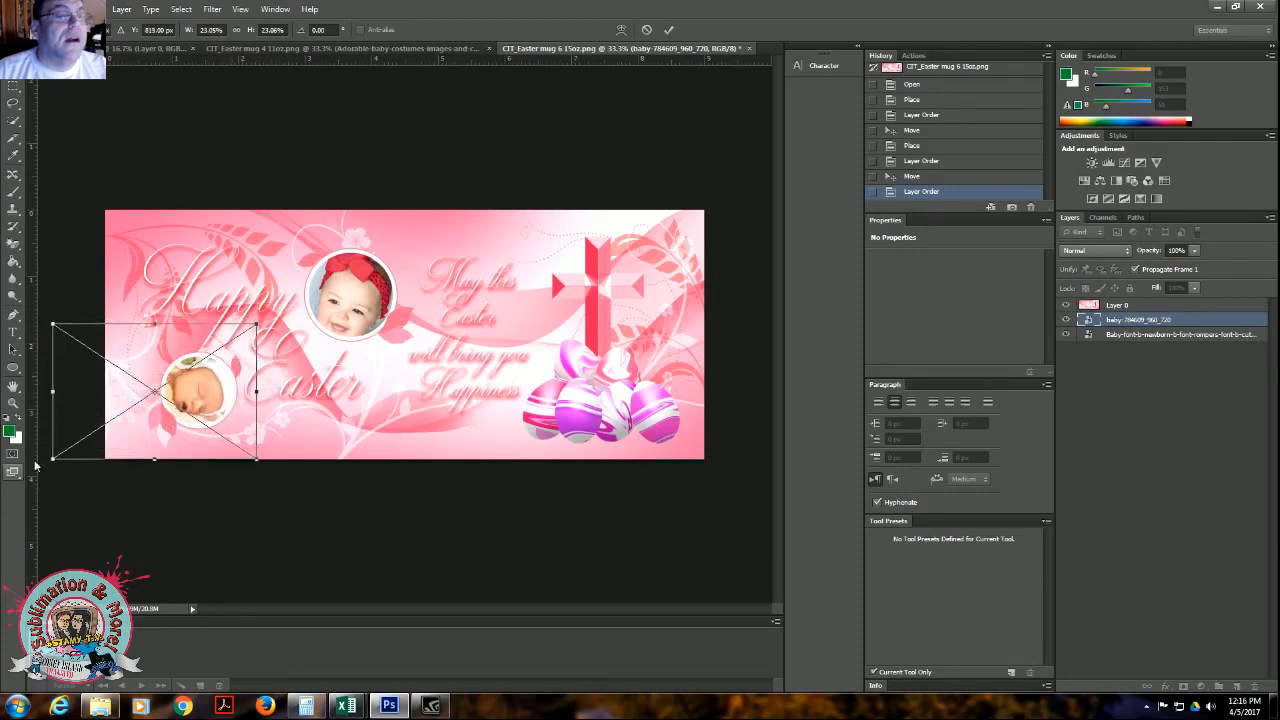
{"action": "left_click_drag", "start_coordinate": [53, 459], "coordinate": [80, 440]}
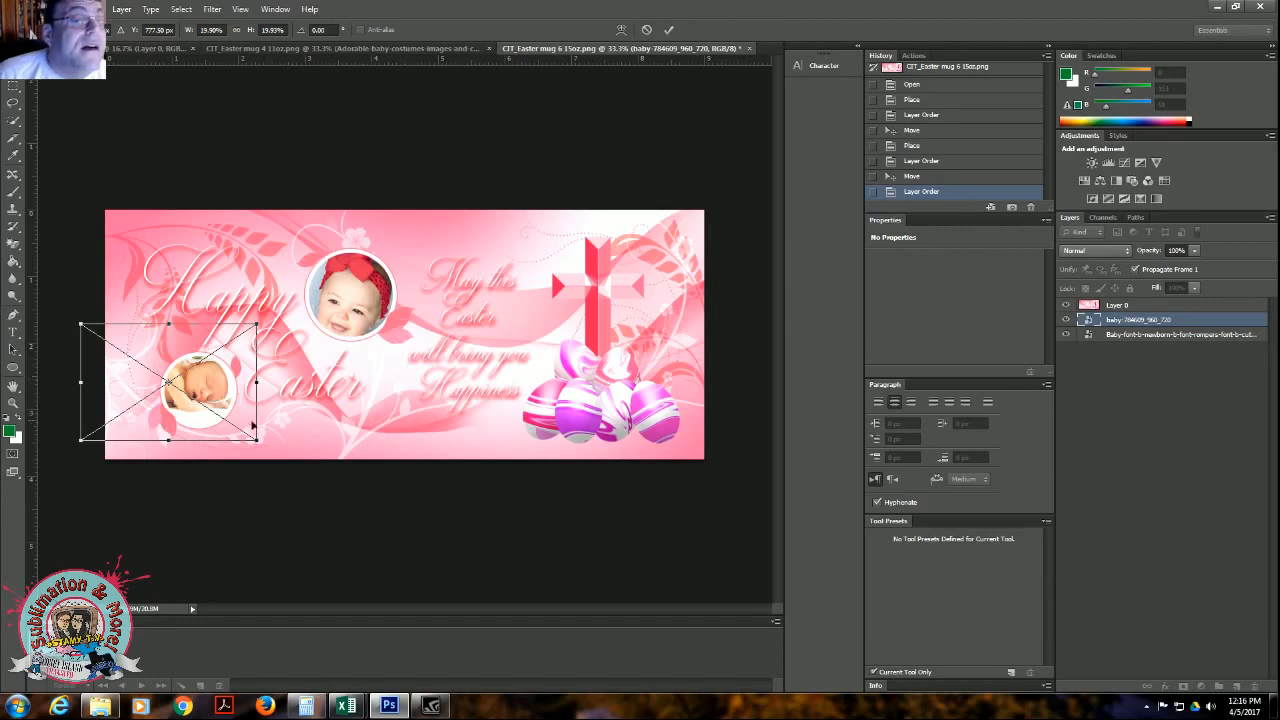
{"action": "left_click_drag", "start_coordinate": [205, 393], "coordinate": [197, 412]}
{"action": "left_click_drag", "start_coordinate": [250, 343], "coordinate": [253, 338]}
{"action": "left_click_drag", "start_coordinate": [213, 409], "coordinate": [218, 395]}
{"action": "left_click", "coordinate": [669, 31]}
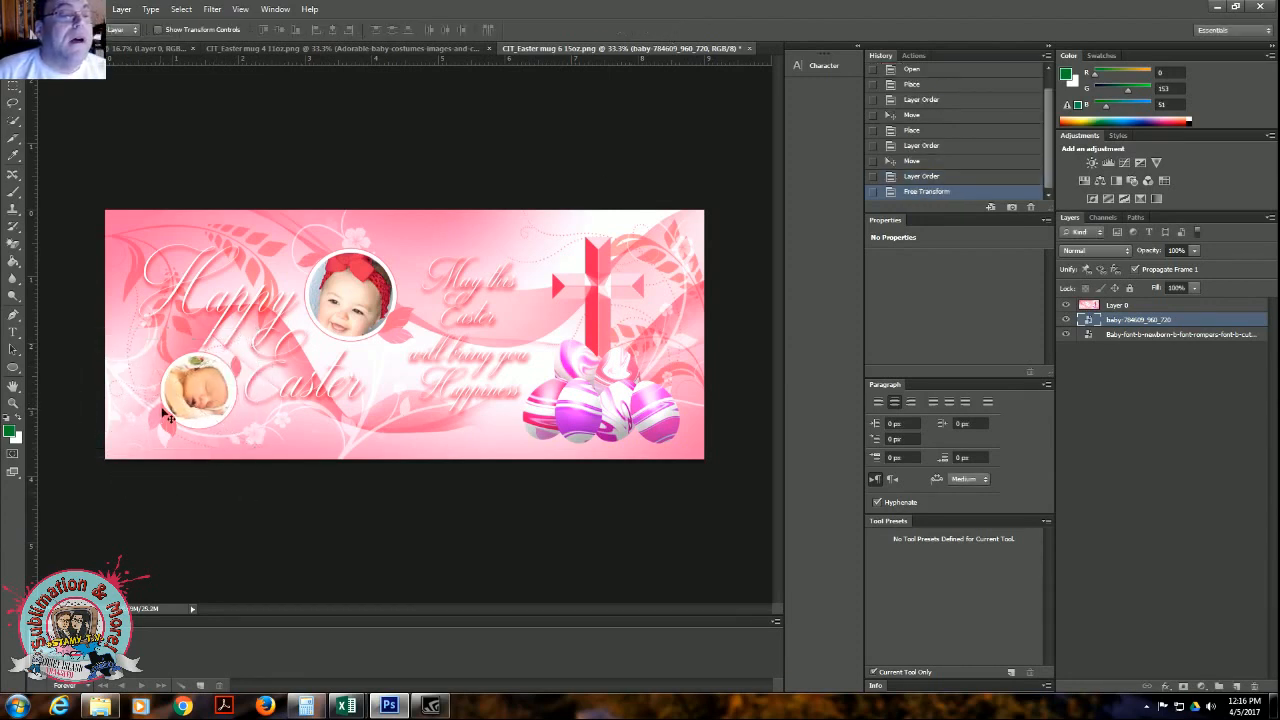
{"action": "left_click_drag", "start_coordinate": [199, 388], "coordinate": [200, 392]}
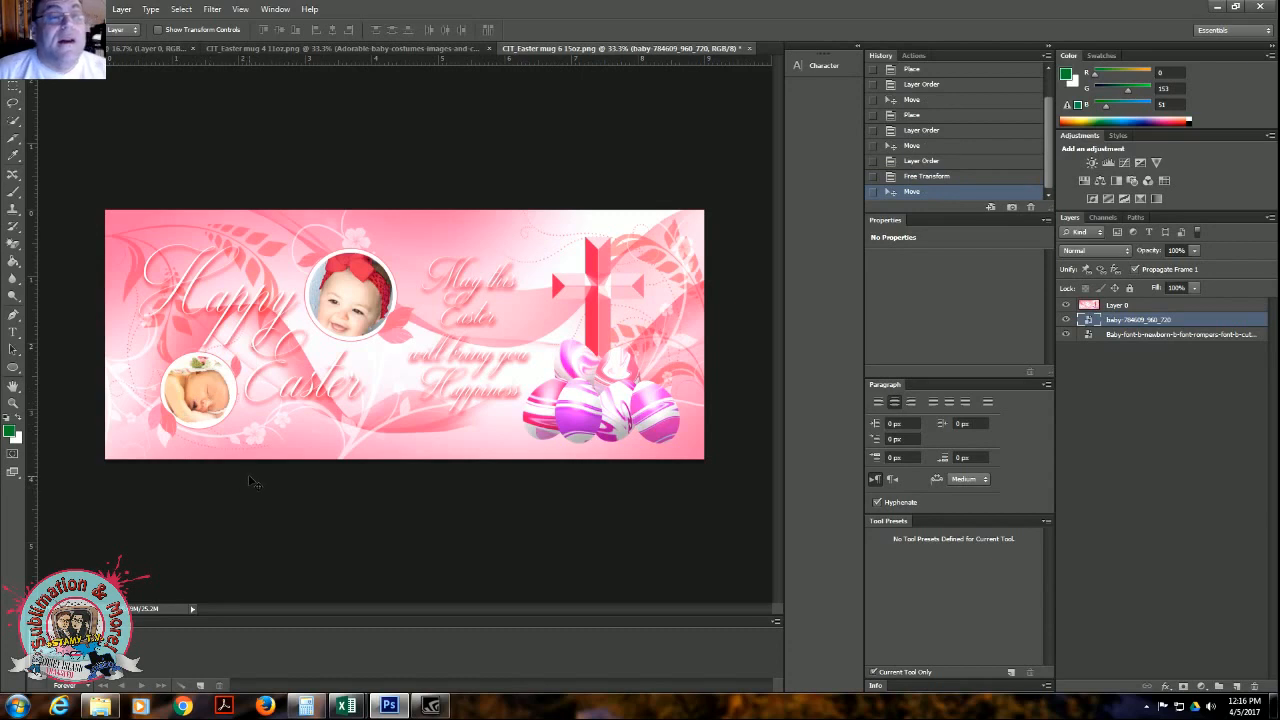